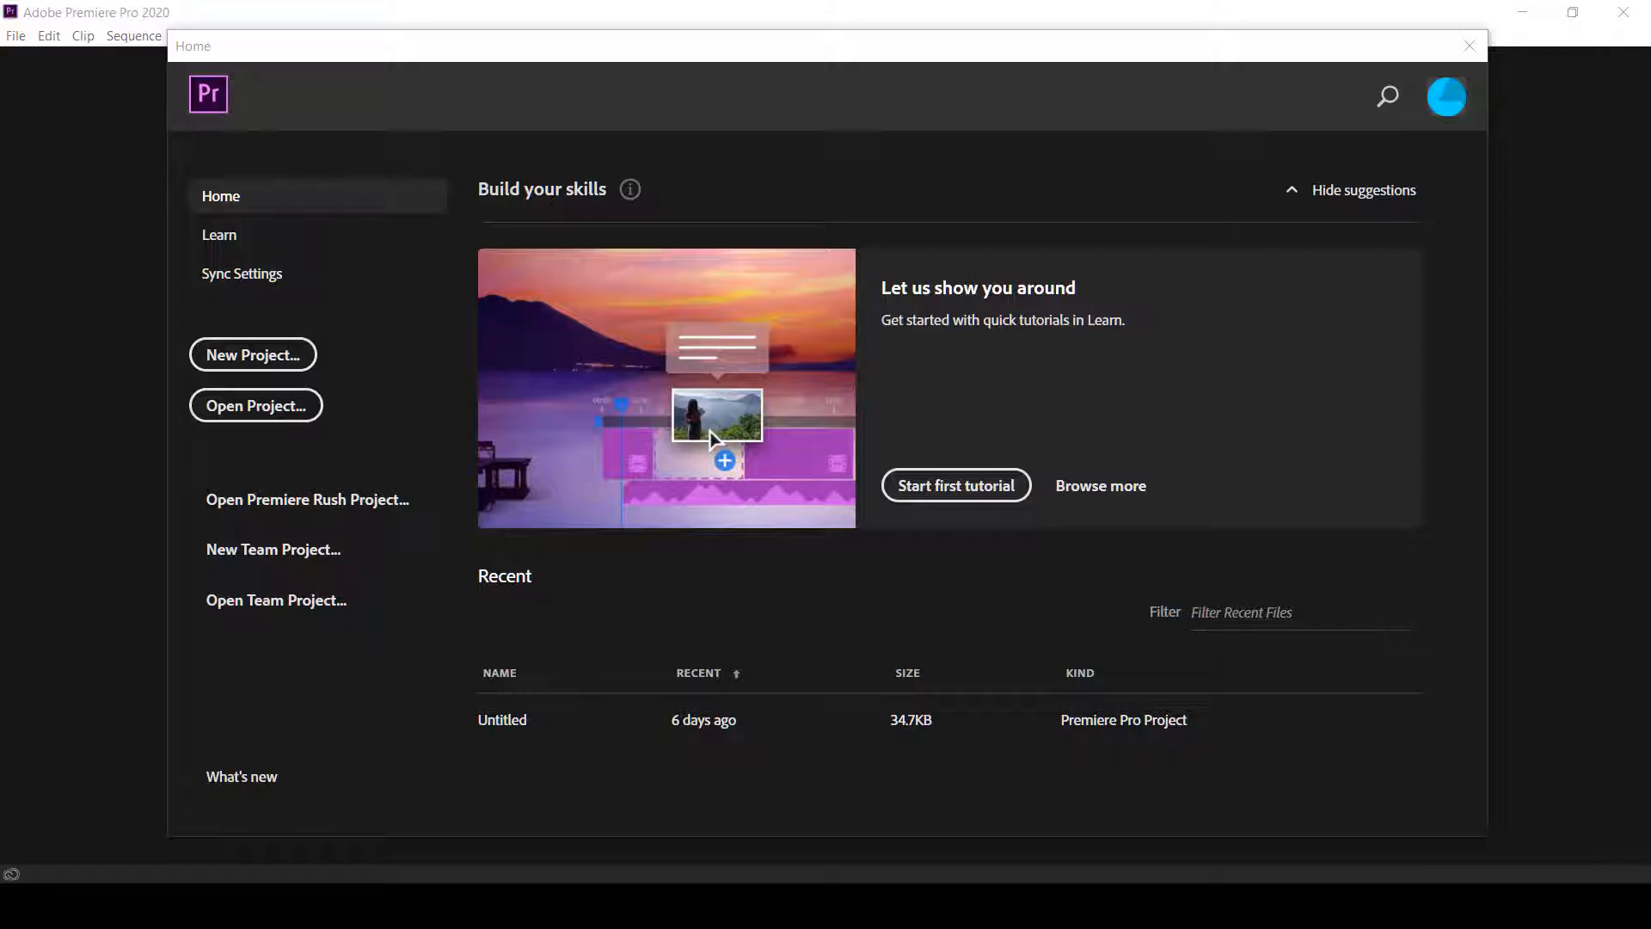
Start the first guided tutorial with its sample project
left_click(958, 497)
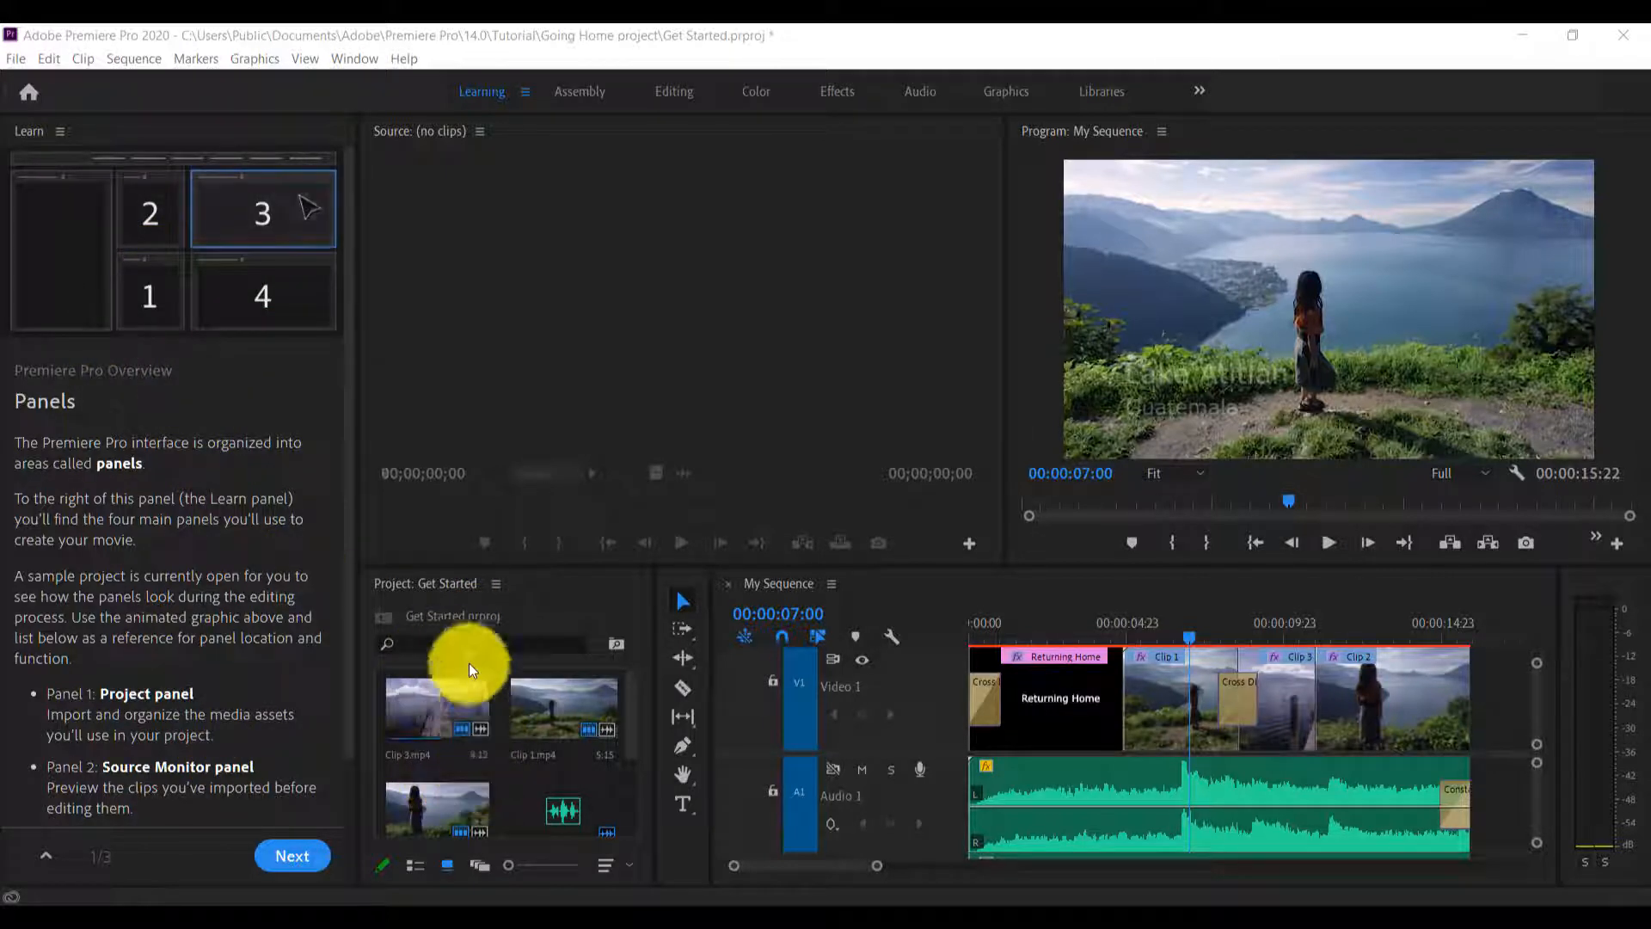
Examine the sample project's media items and read the tutorial's overview of the Project, Source Monitor, Program Monitor and Timeline panels
scroll(518, 753, "down", 3)
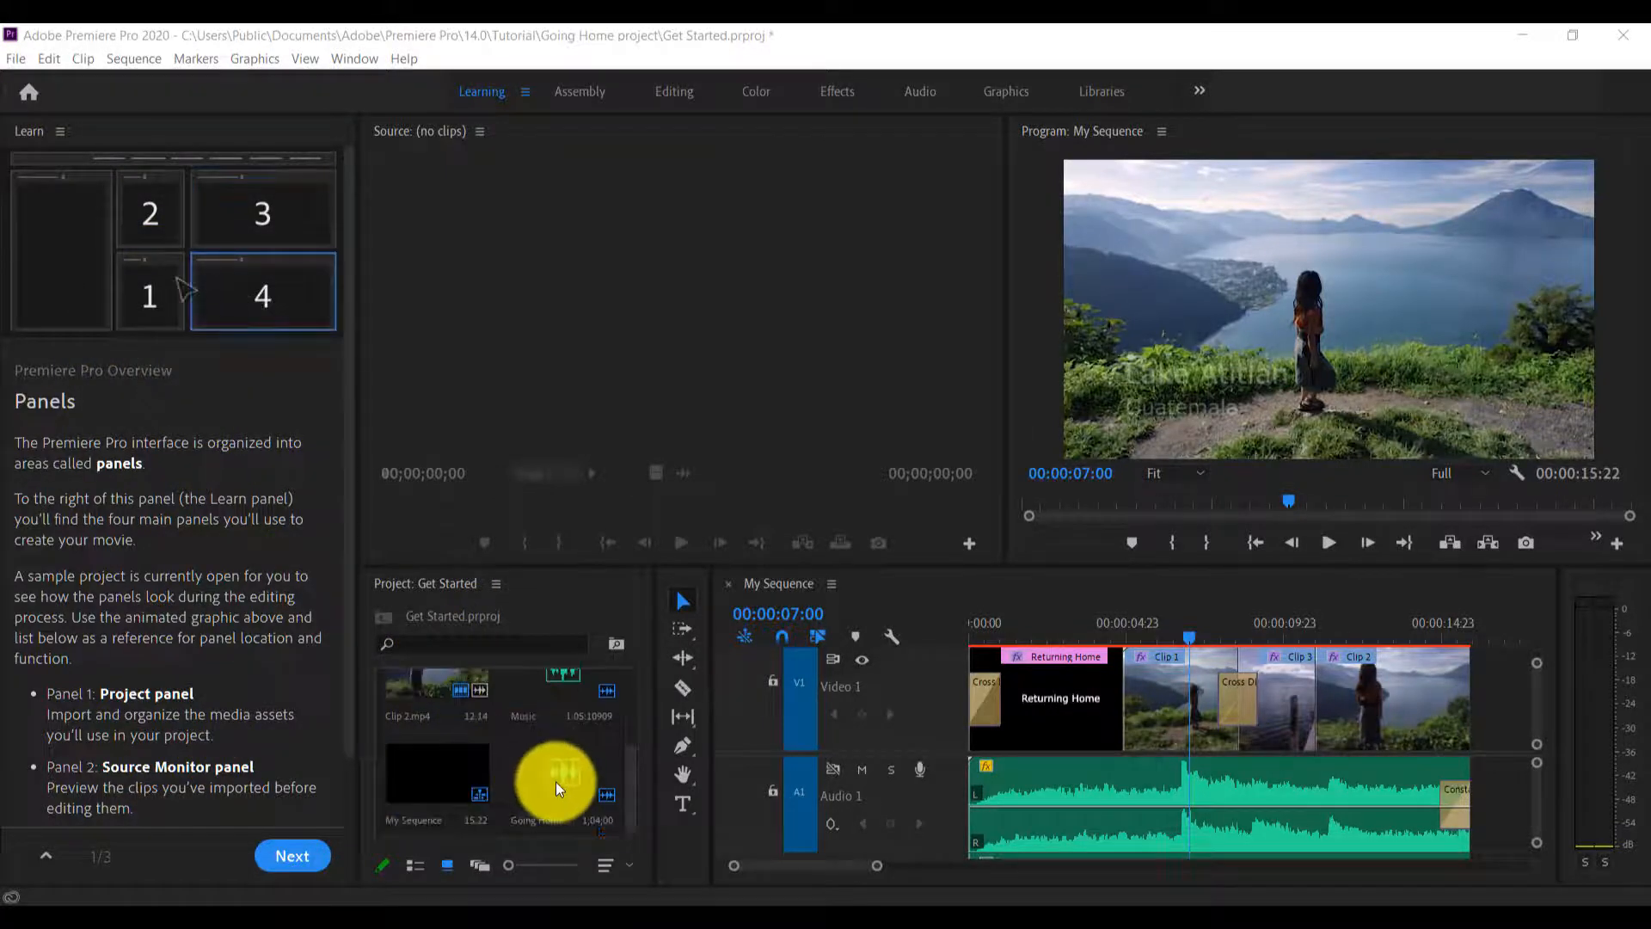
scroll(427, 776, "up", 3)
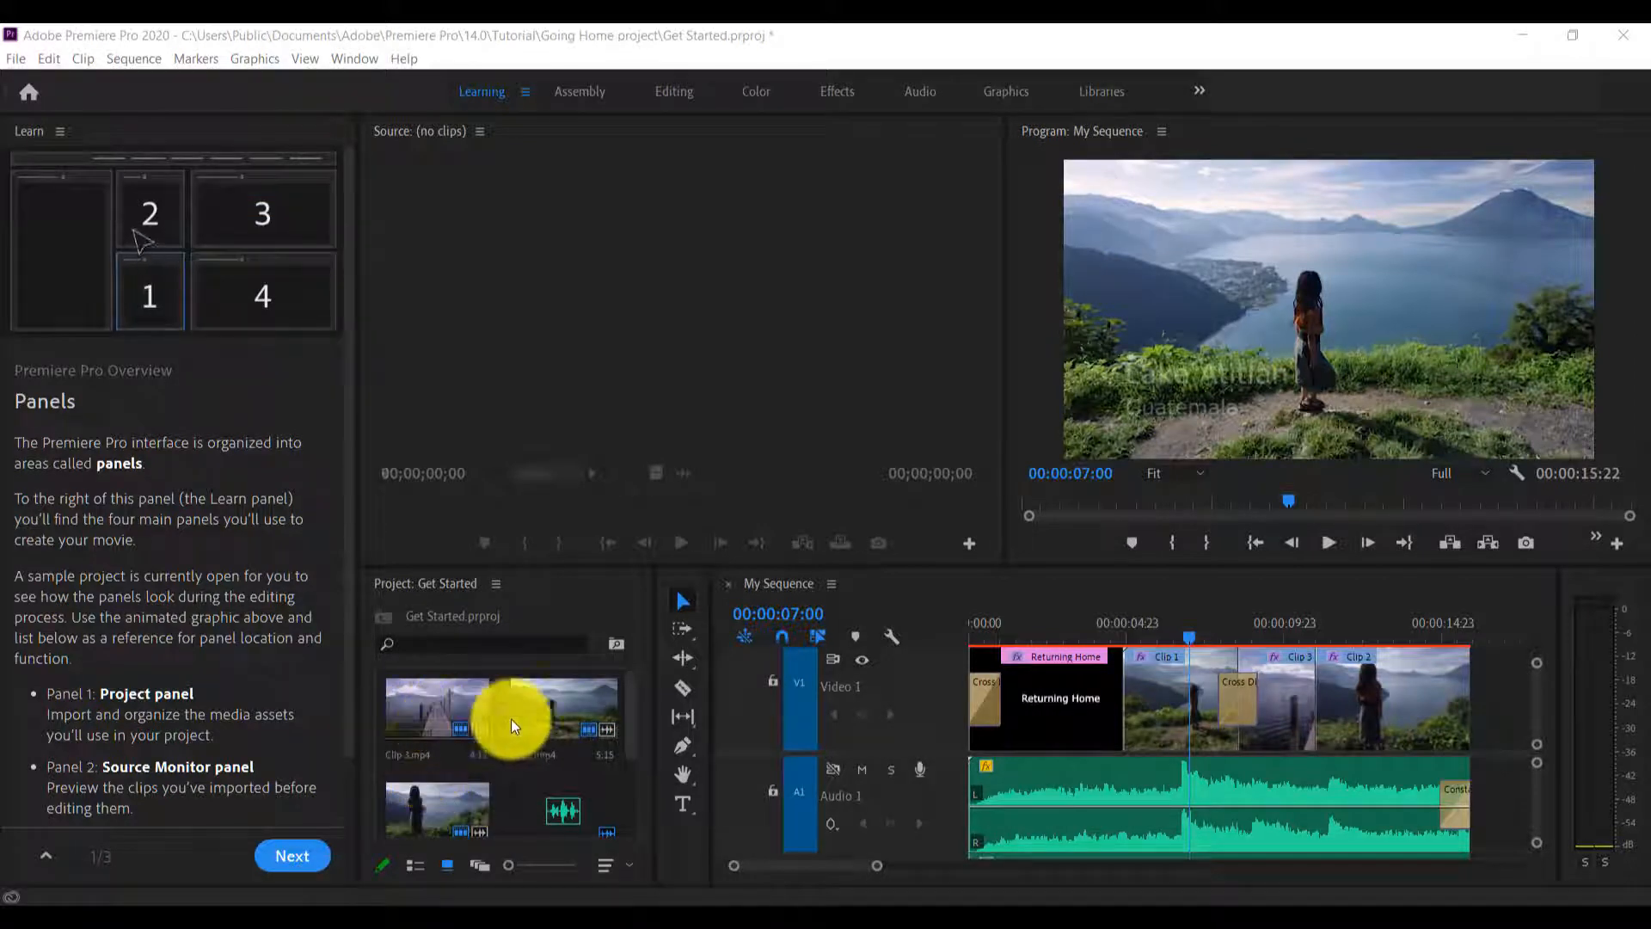
scroll(525, 727, "down", 3)
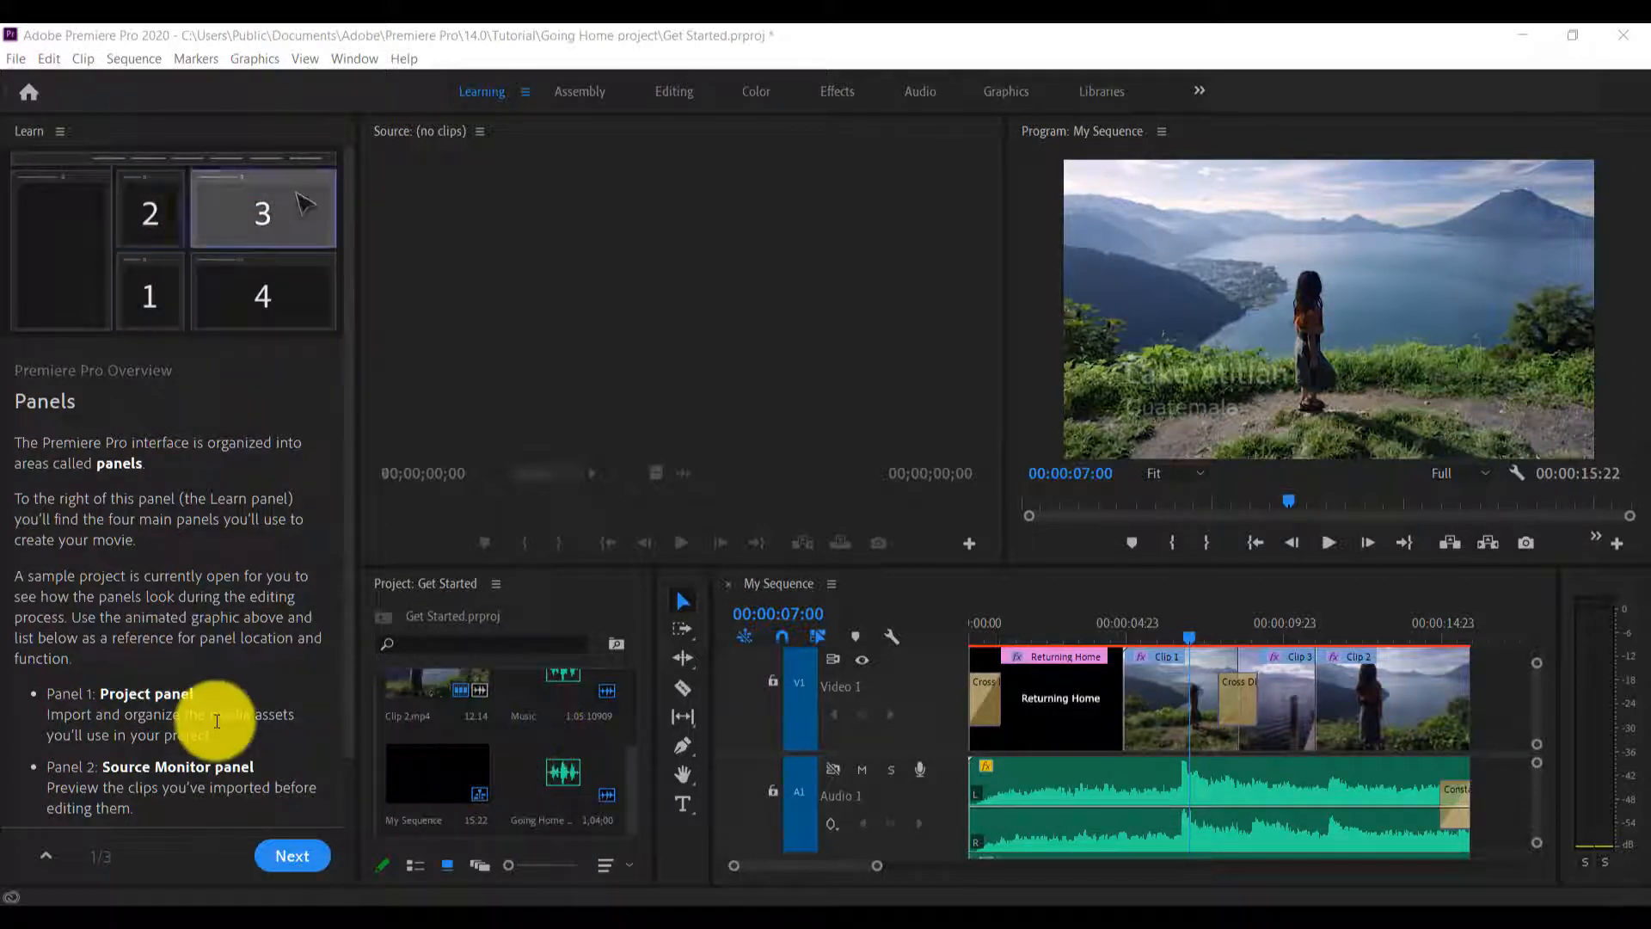
scroll(163, 705, "down", 3)
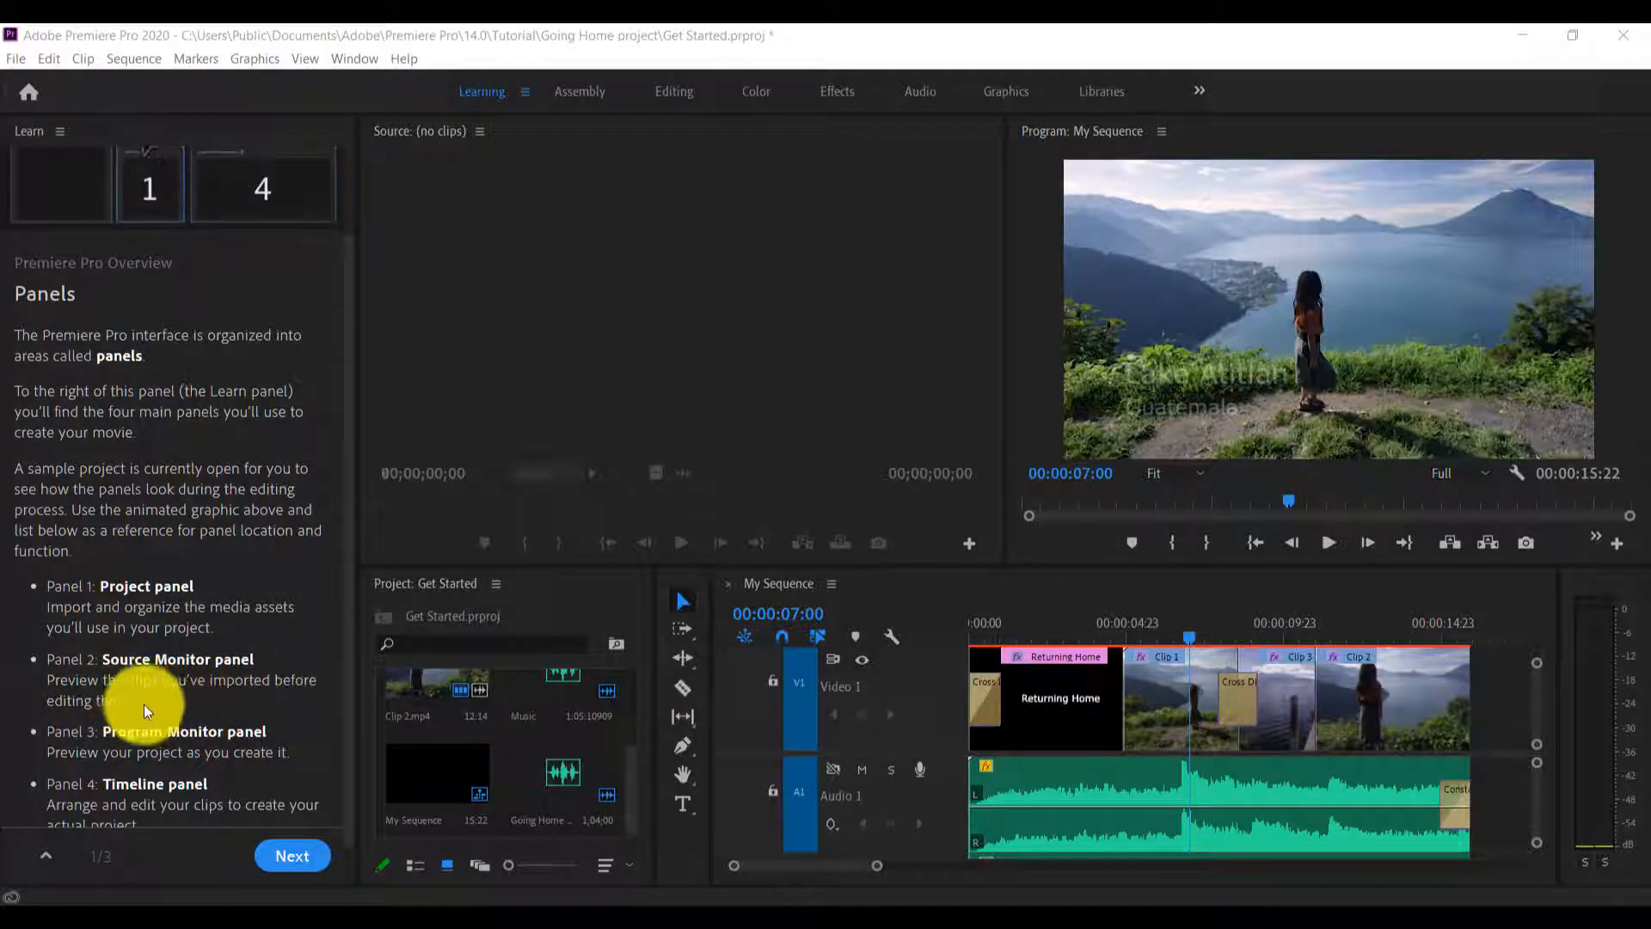
scroll(129, 645, "up", 3)
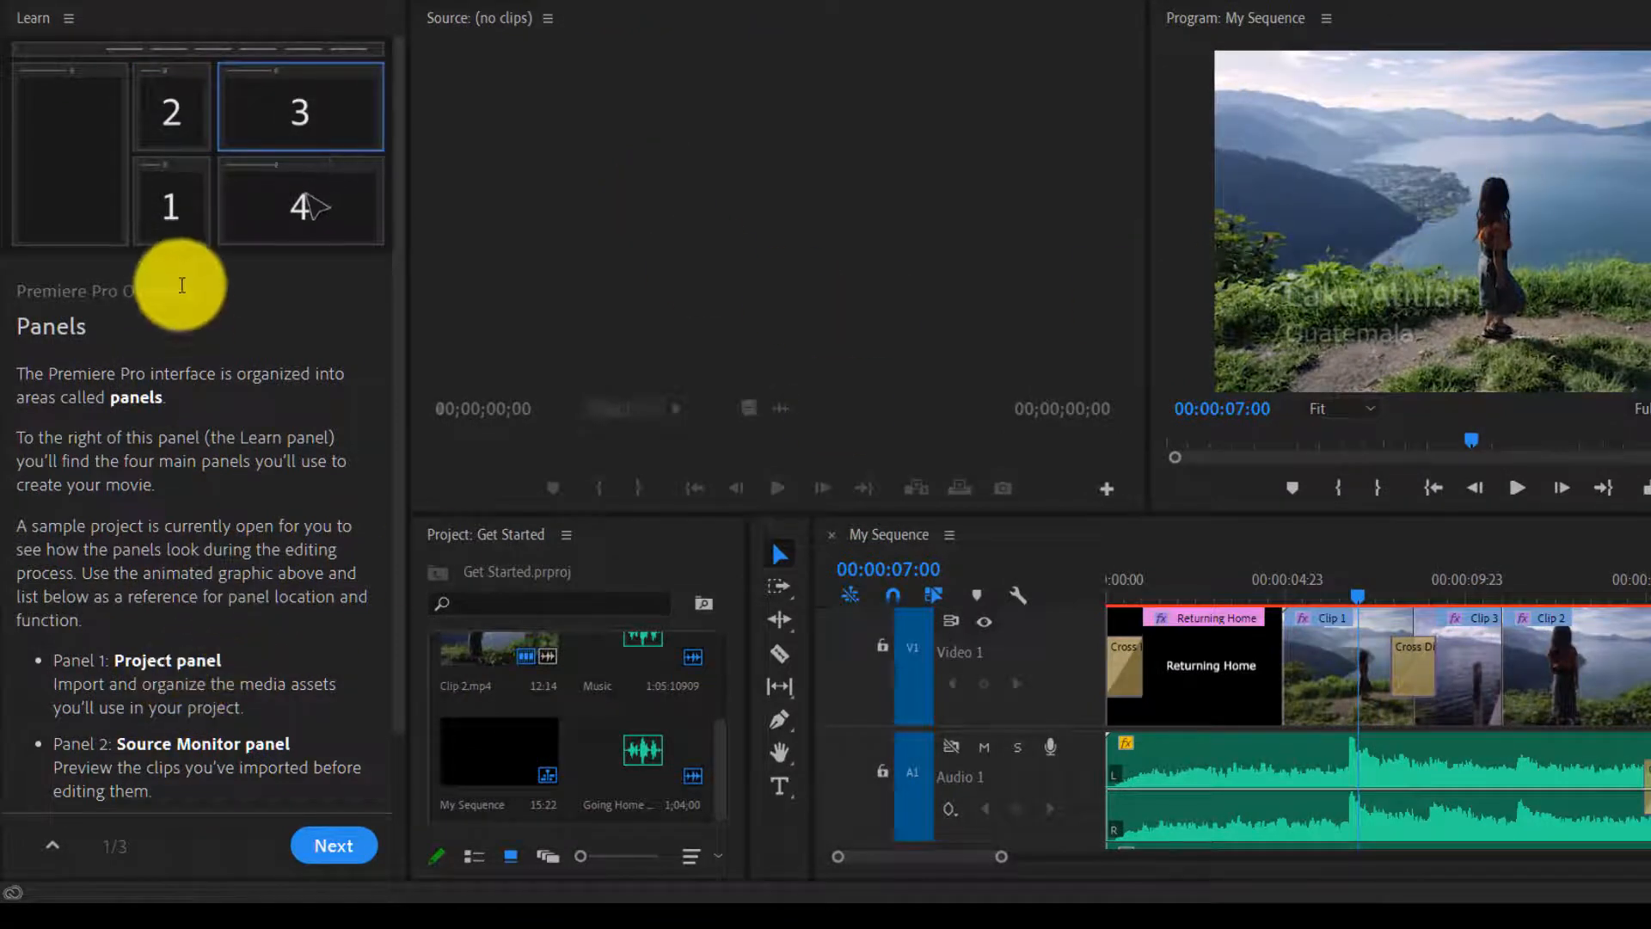
scroll(112, 602, "down", 3)
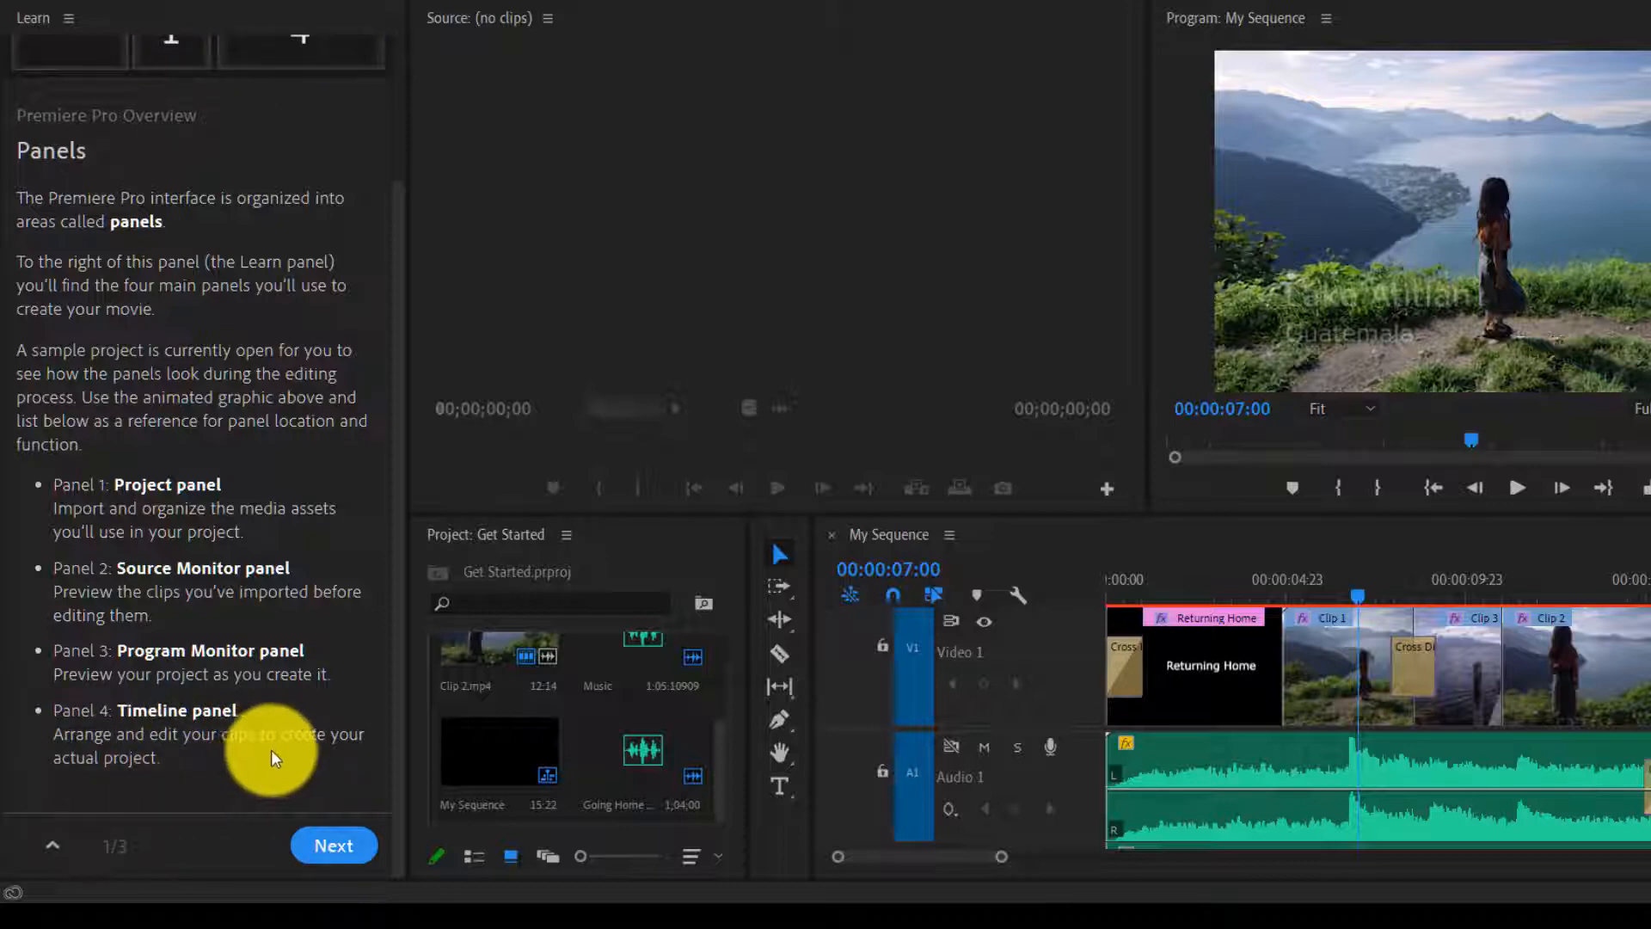
scroll(296, 66, "up", 3)
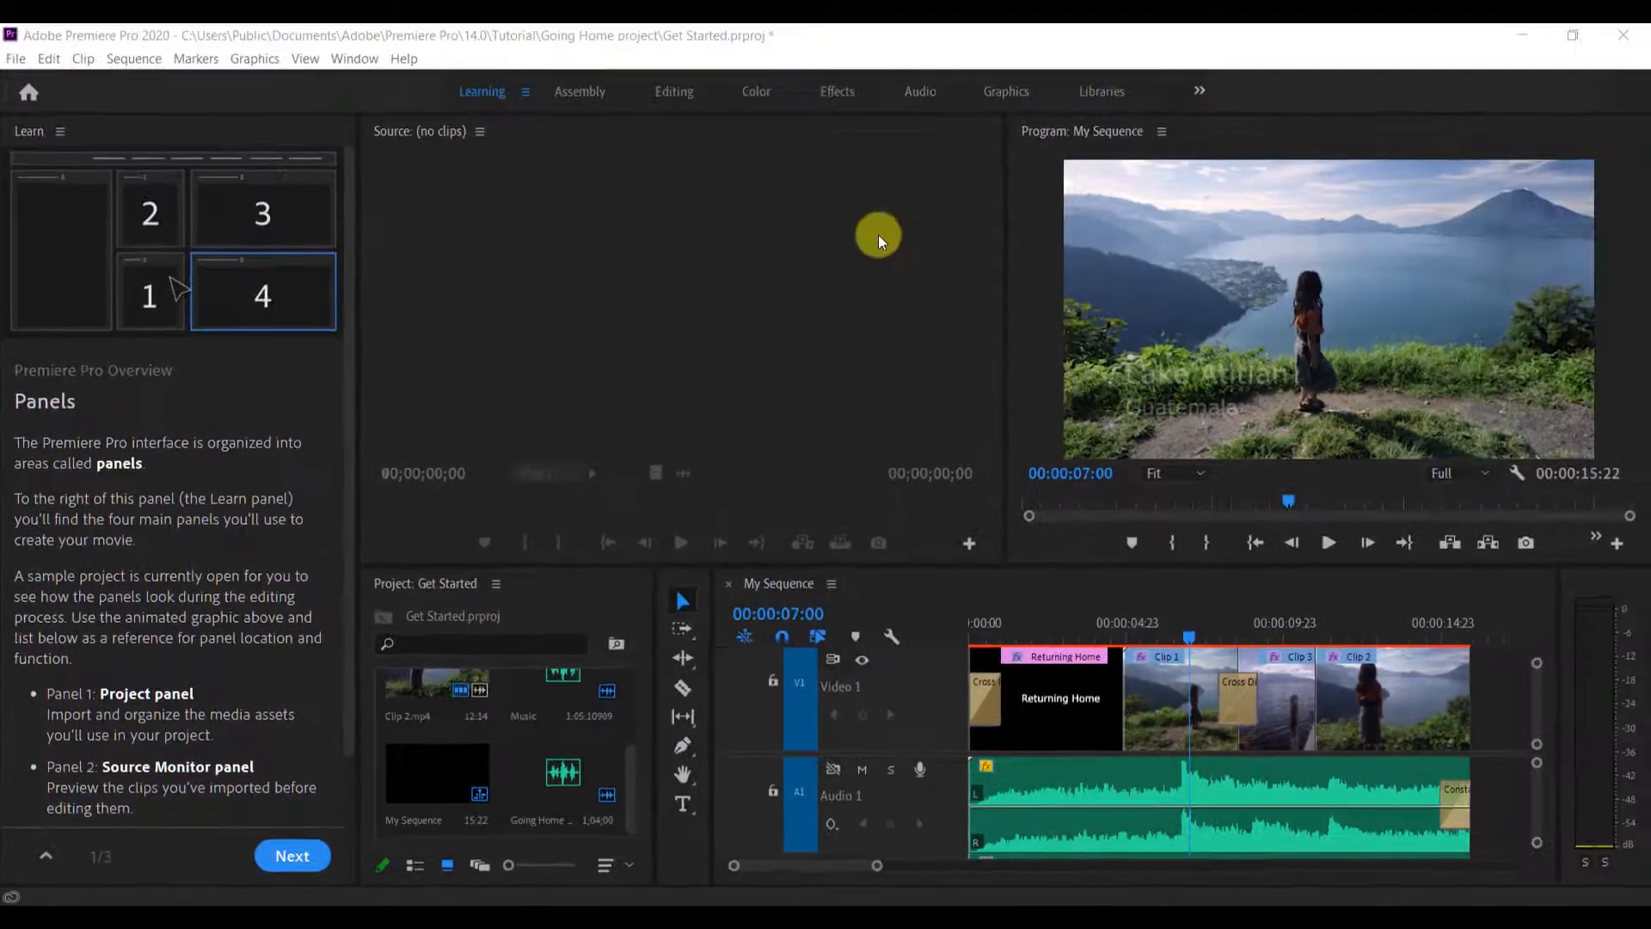
scroll(323, 632, "down", 1)
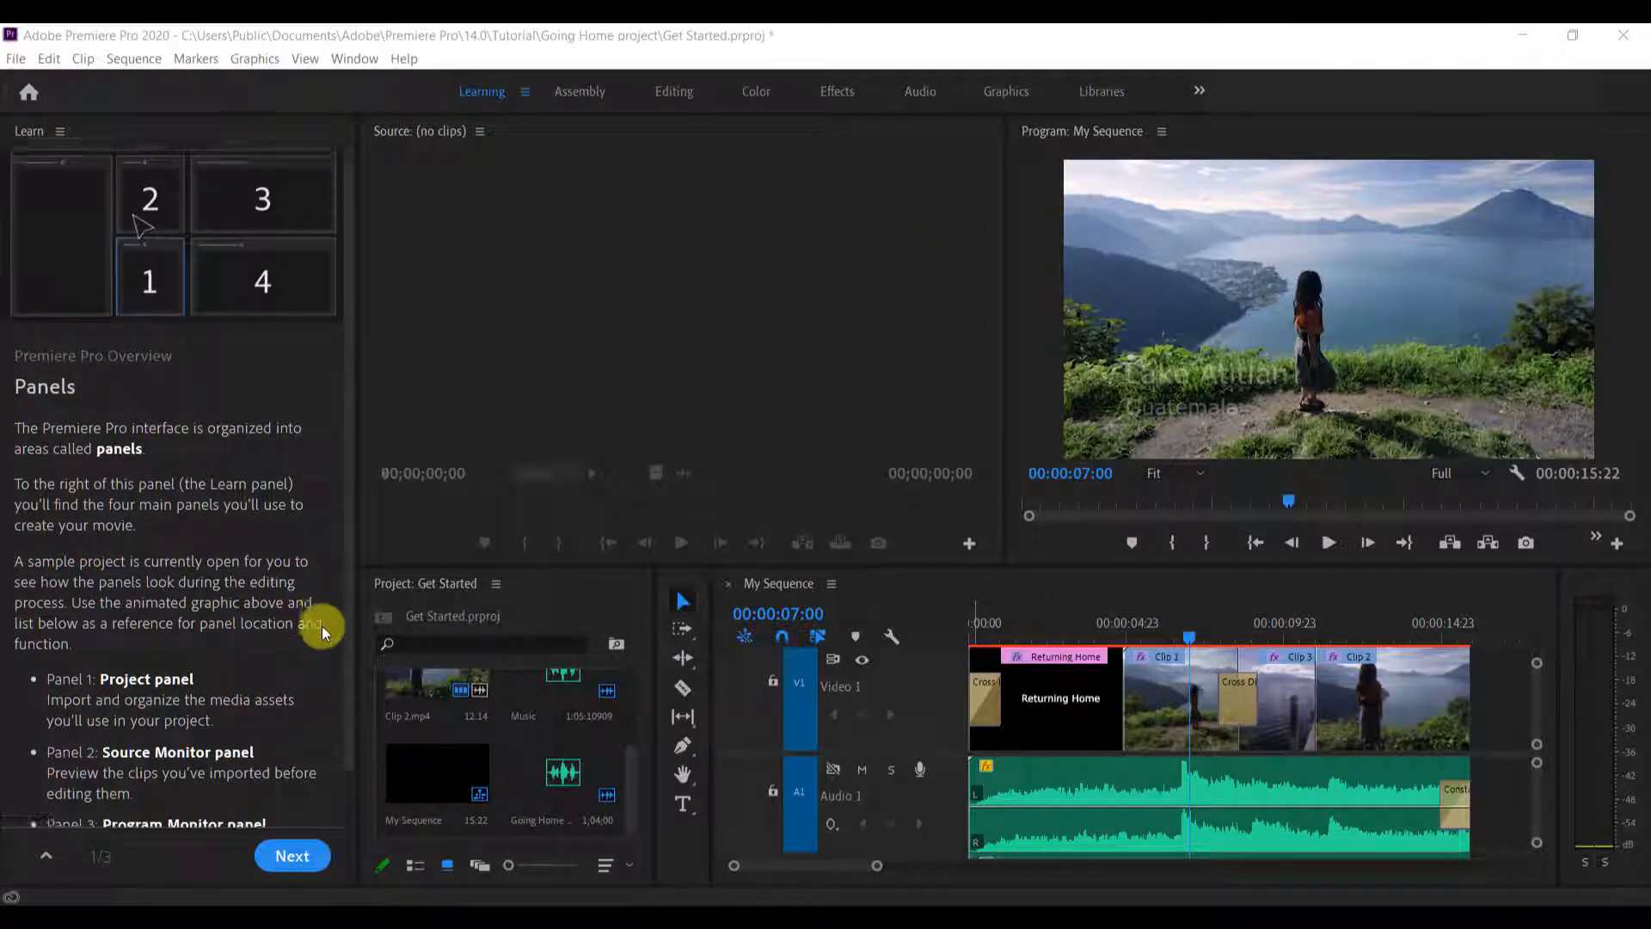
scroll(321, 632, "down", 3)
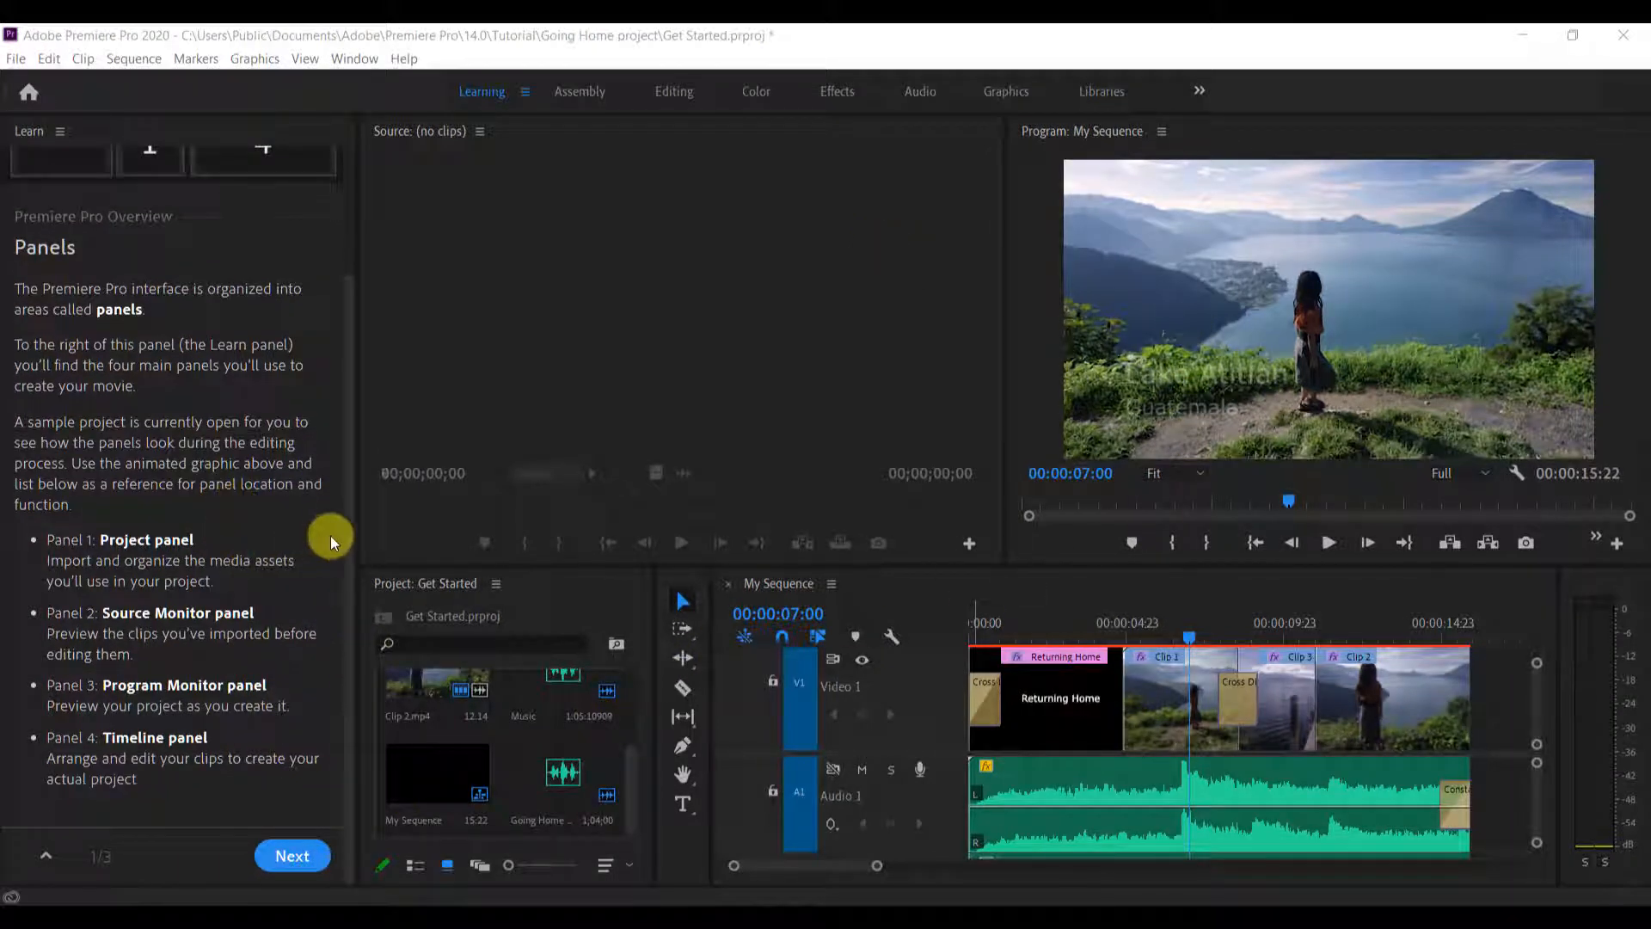
Advance the tutorial to the Adjust Panels page and widen the Program Monitor by narrowing the Source Monitor
left_click(292, 855)
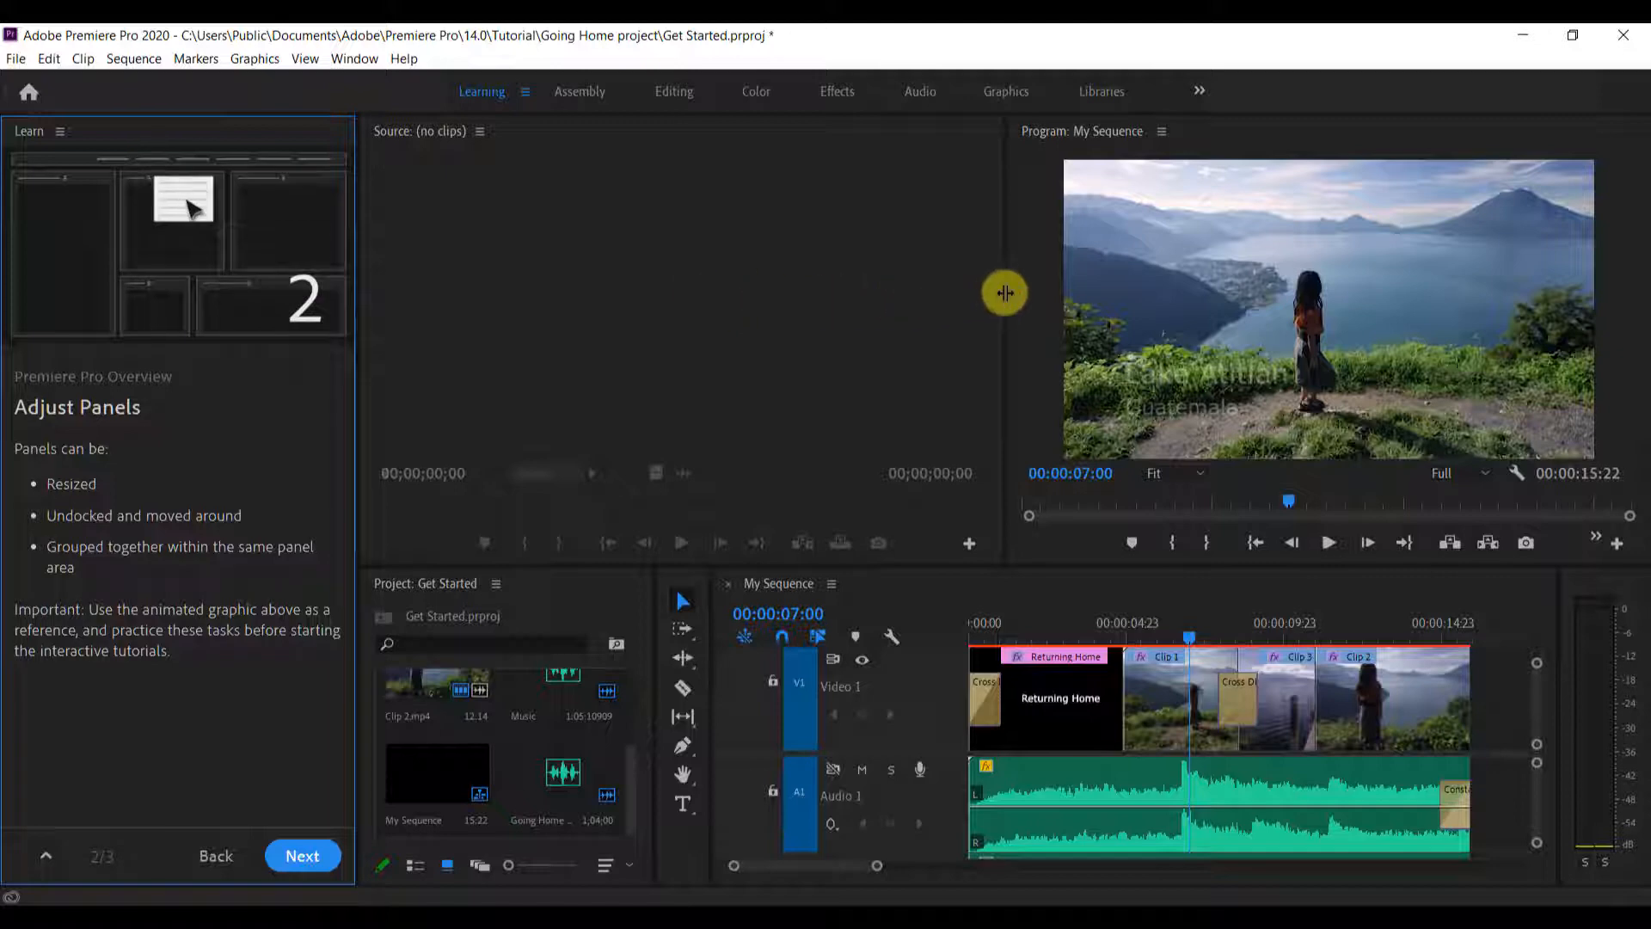
left_click_drag(1004, 292, 700, 317)
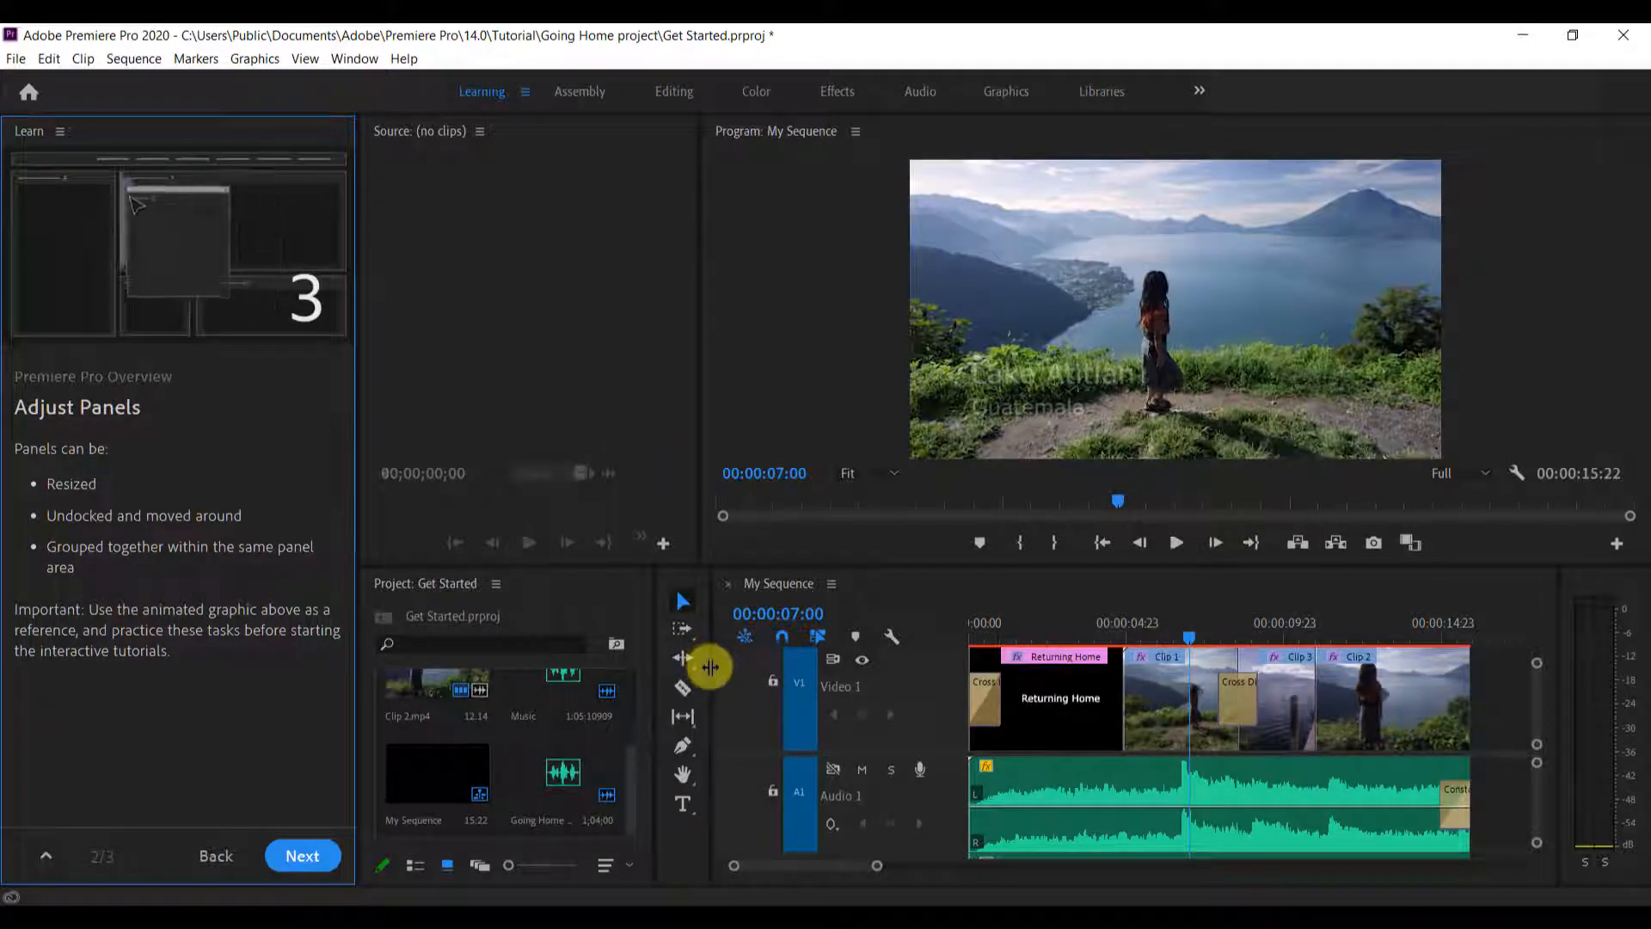
Resize the panels beneath the monitors so that the Project panel is narrow, the tools form one column and the Timeline is wider
left_click_drag(710, 666, 927, 671)
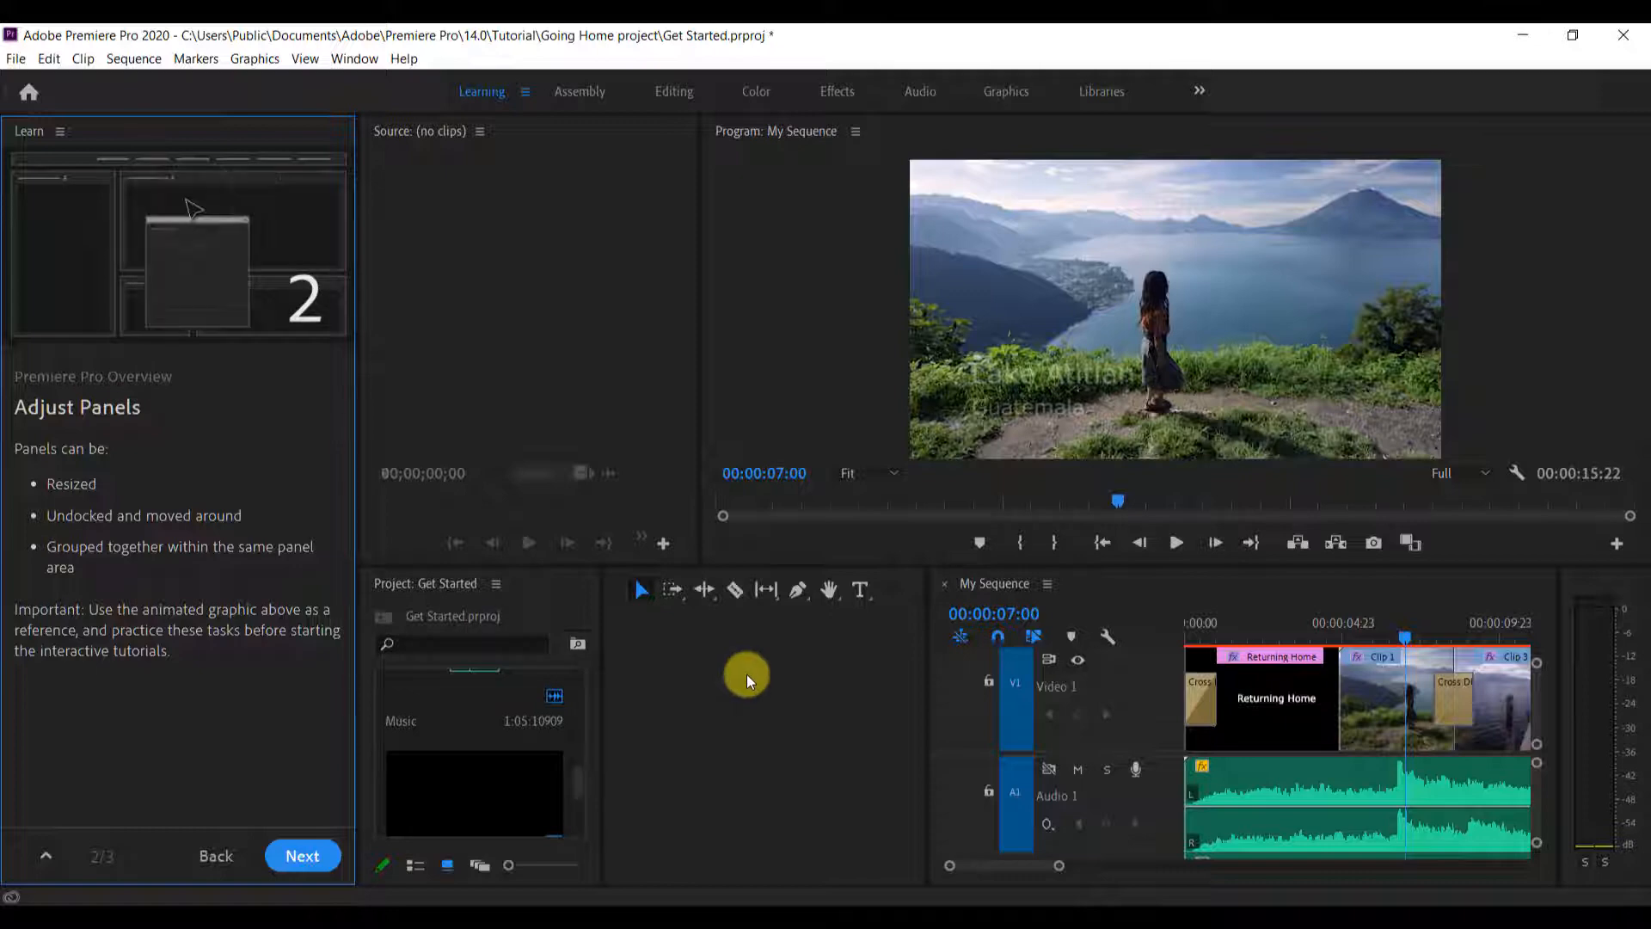
left_click_drag(934, 701, 634, 678)
scroll(438, 730, "up", 2)
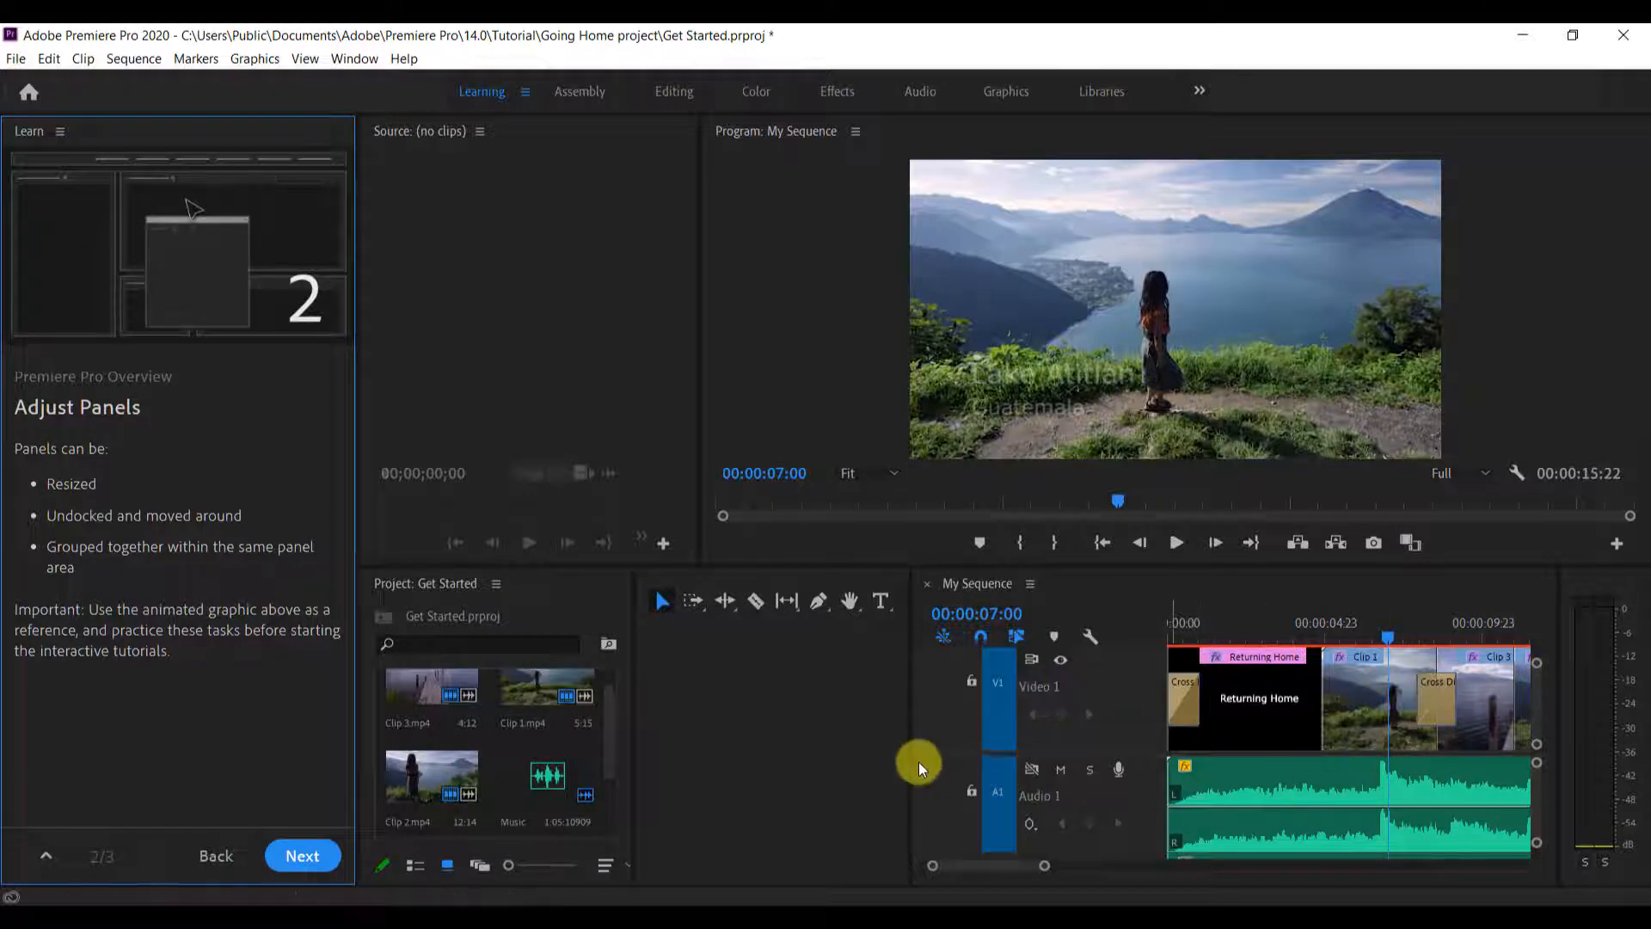
left_click_drag(919, 765, 696, 744)
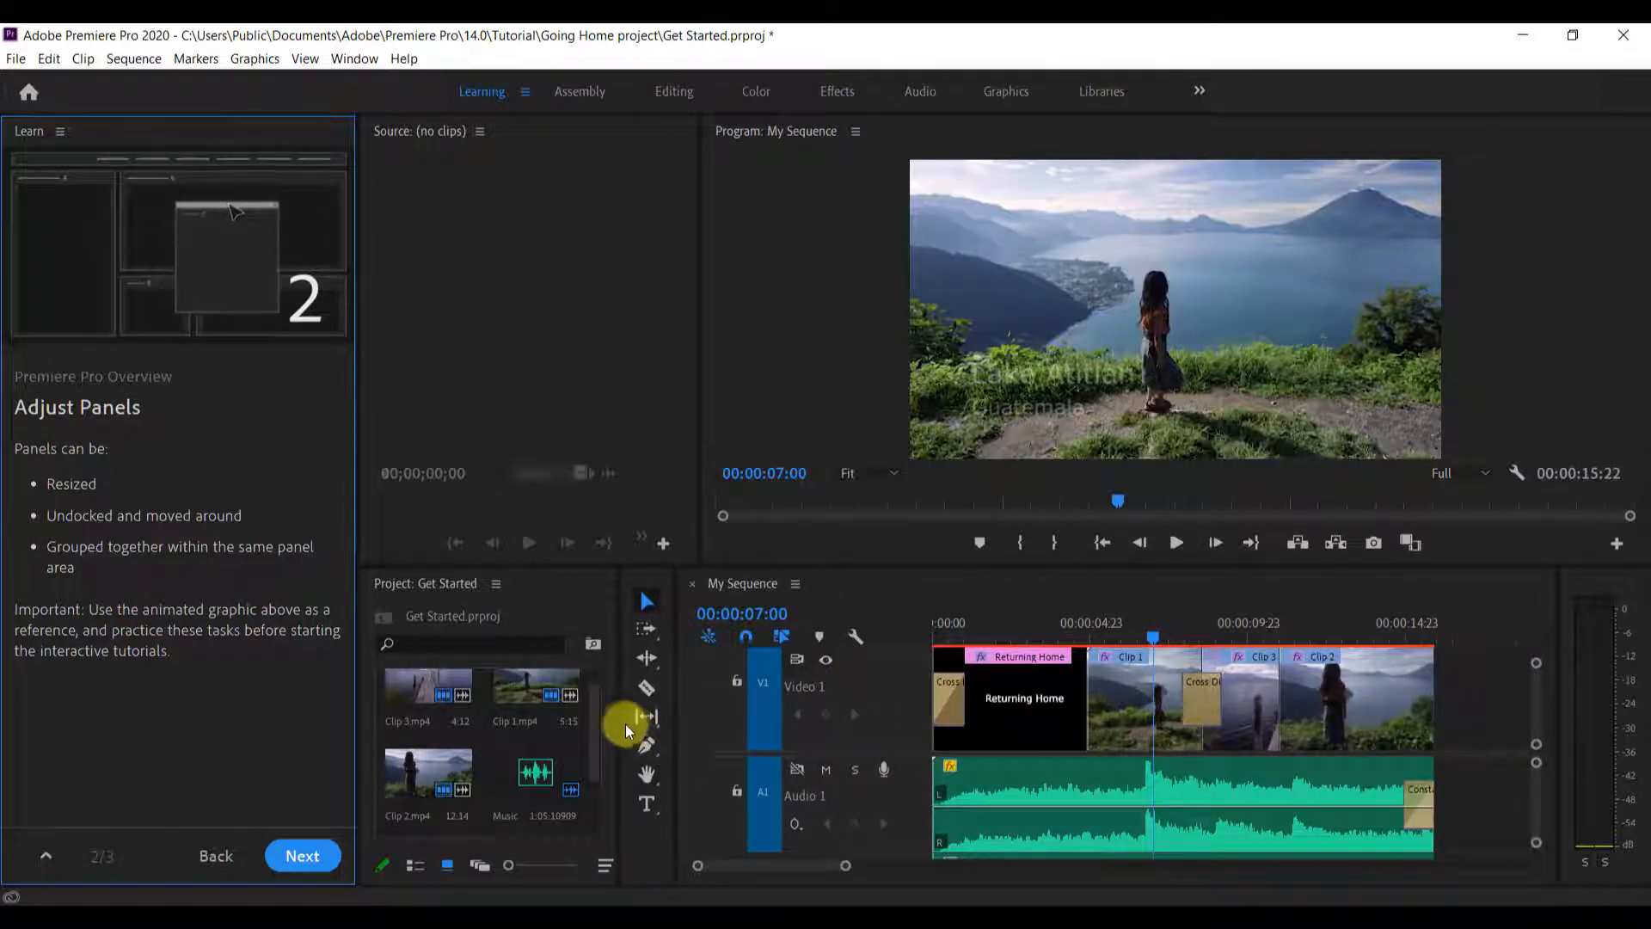
left_click_drag(620, 720, 509, 726)
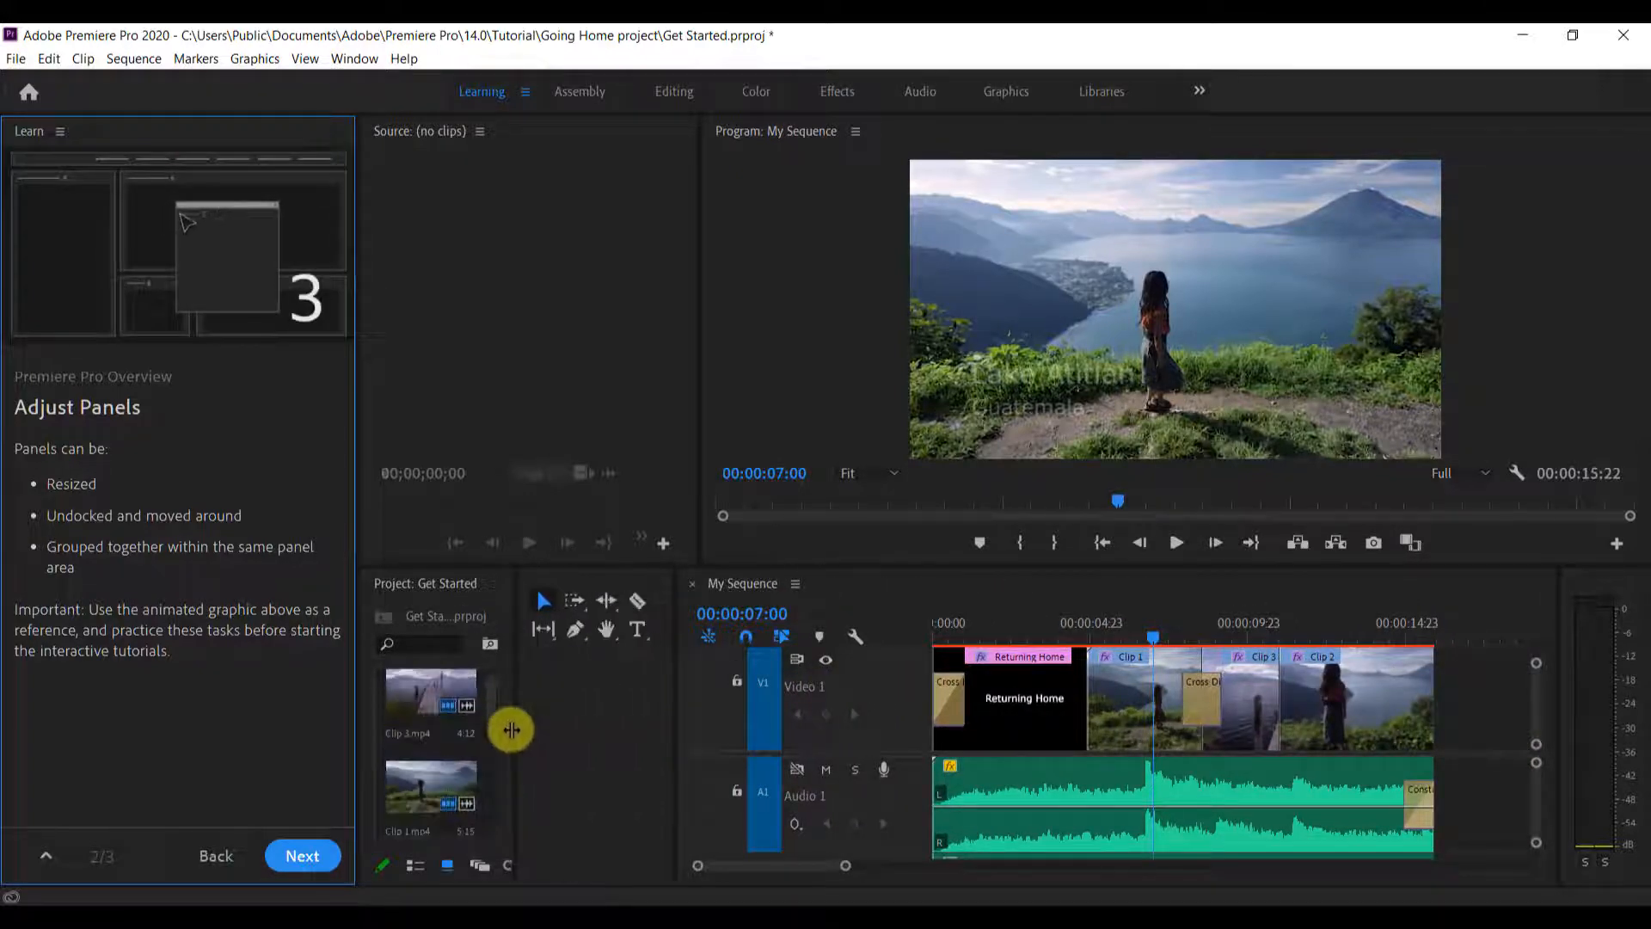
left_click_drag(624, 714, 571, 719)
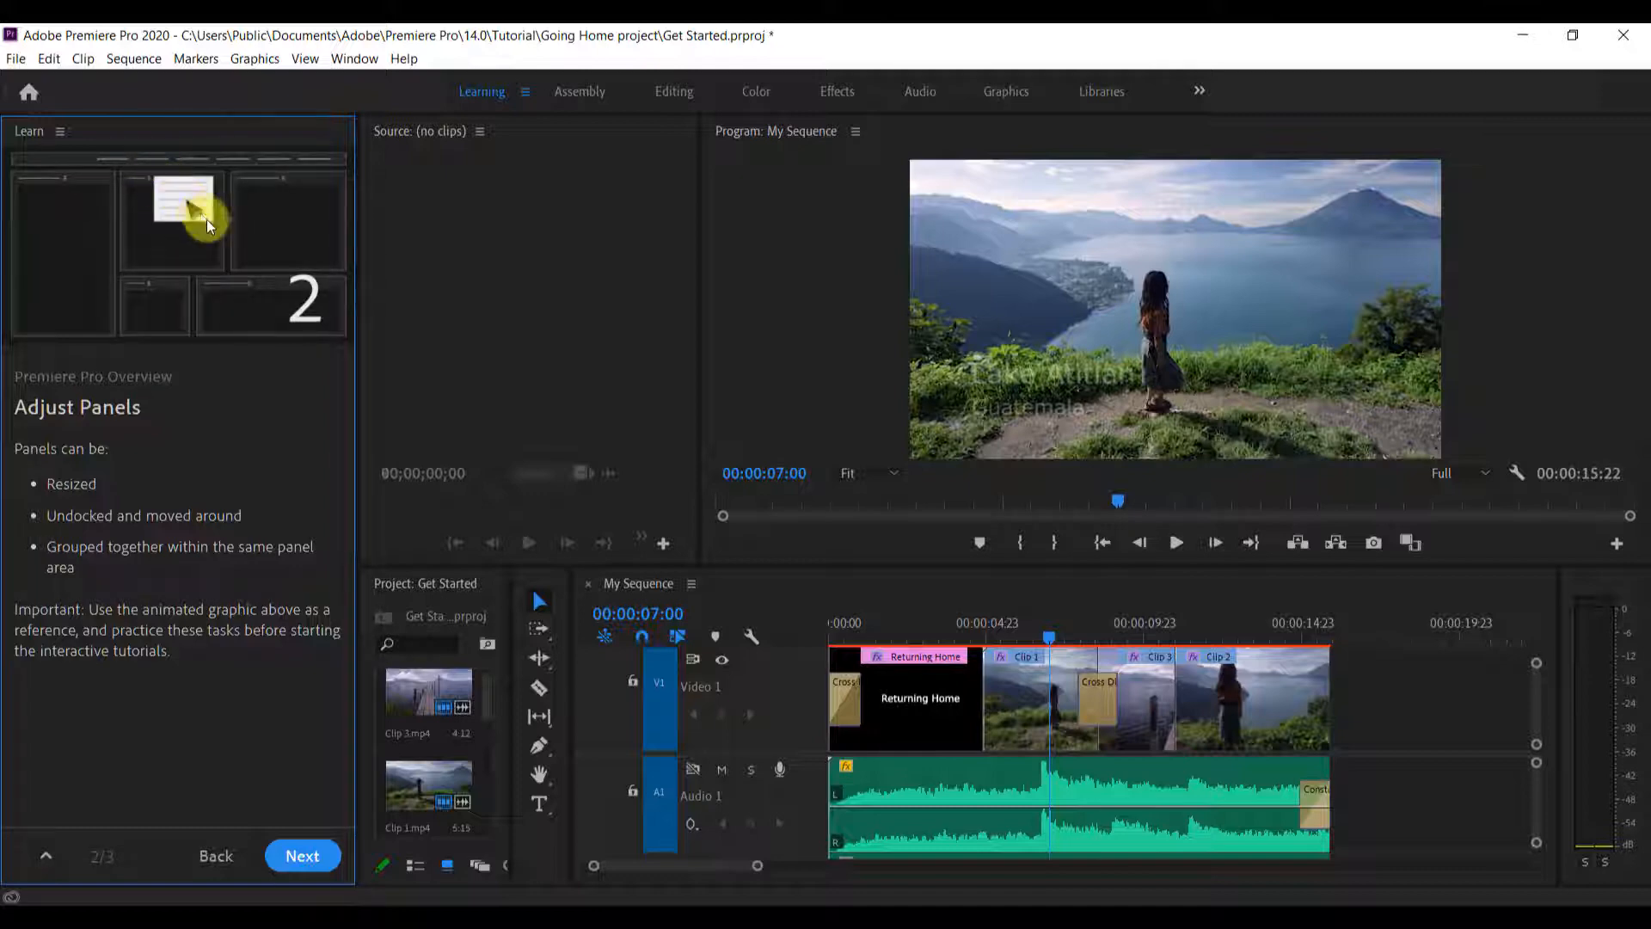
Undock the Source Monitor into a floating window and reposition it over the Program Monitor
left_click(480, 130)
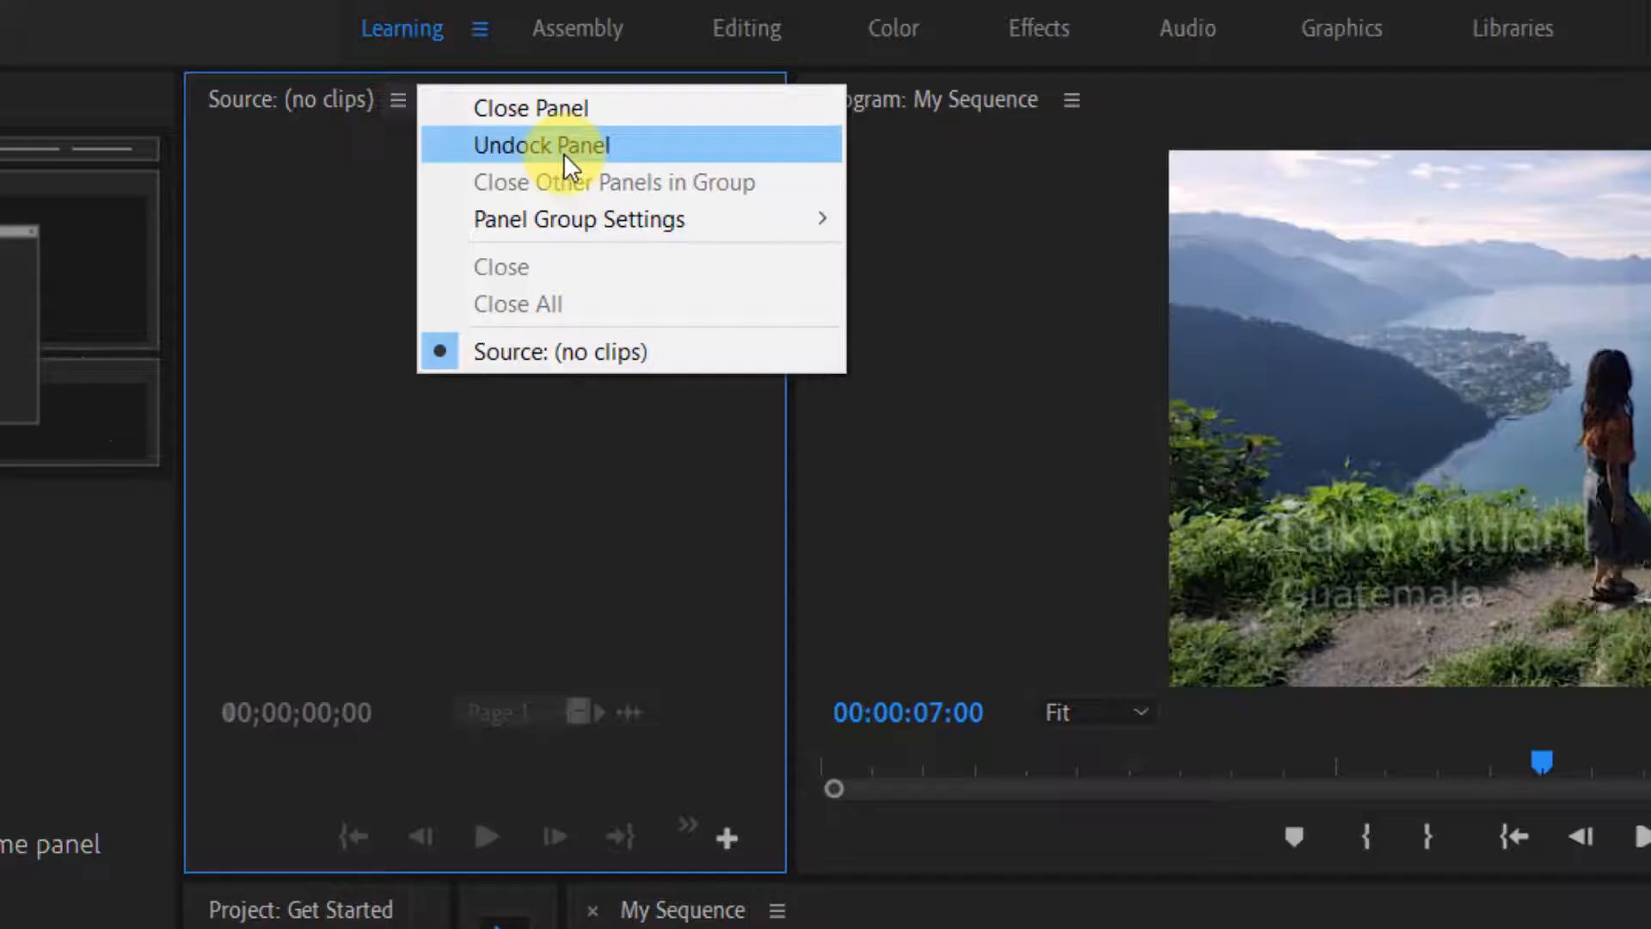
mouse_move(592, 207)
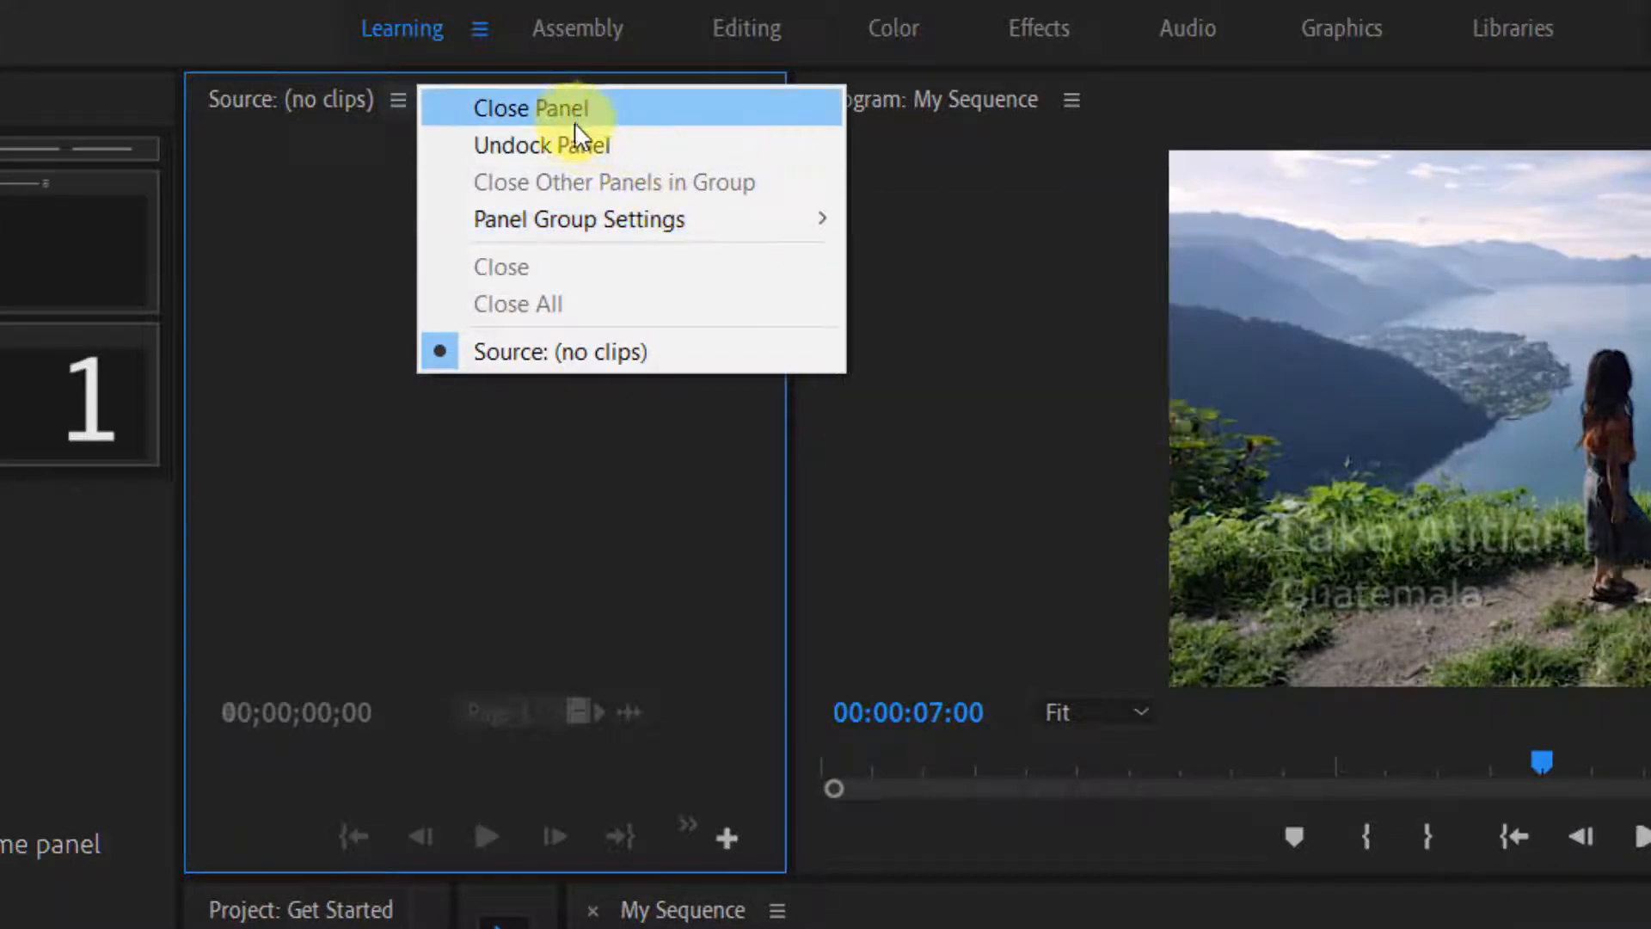
left_click(575, 146)
left_click_drag(312, 41, 647, 138)
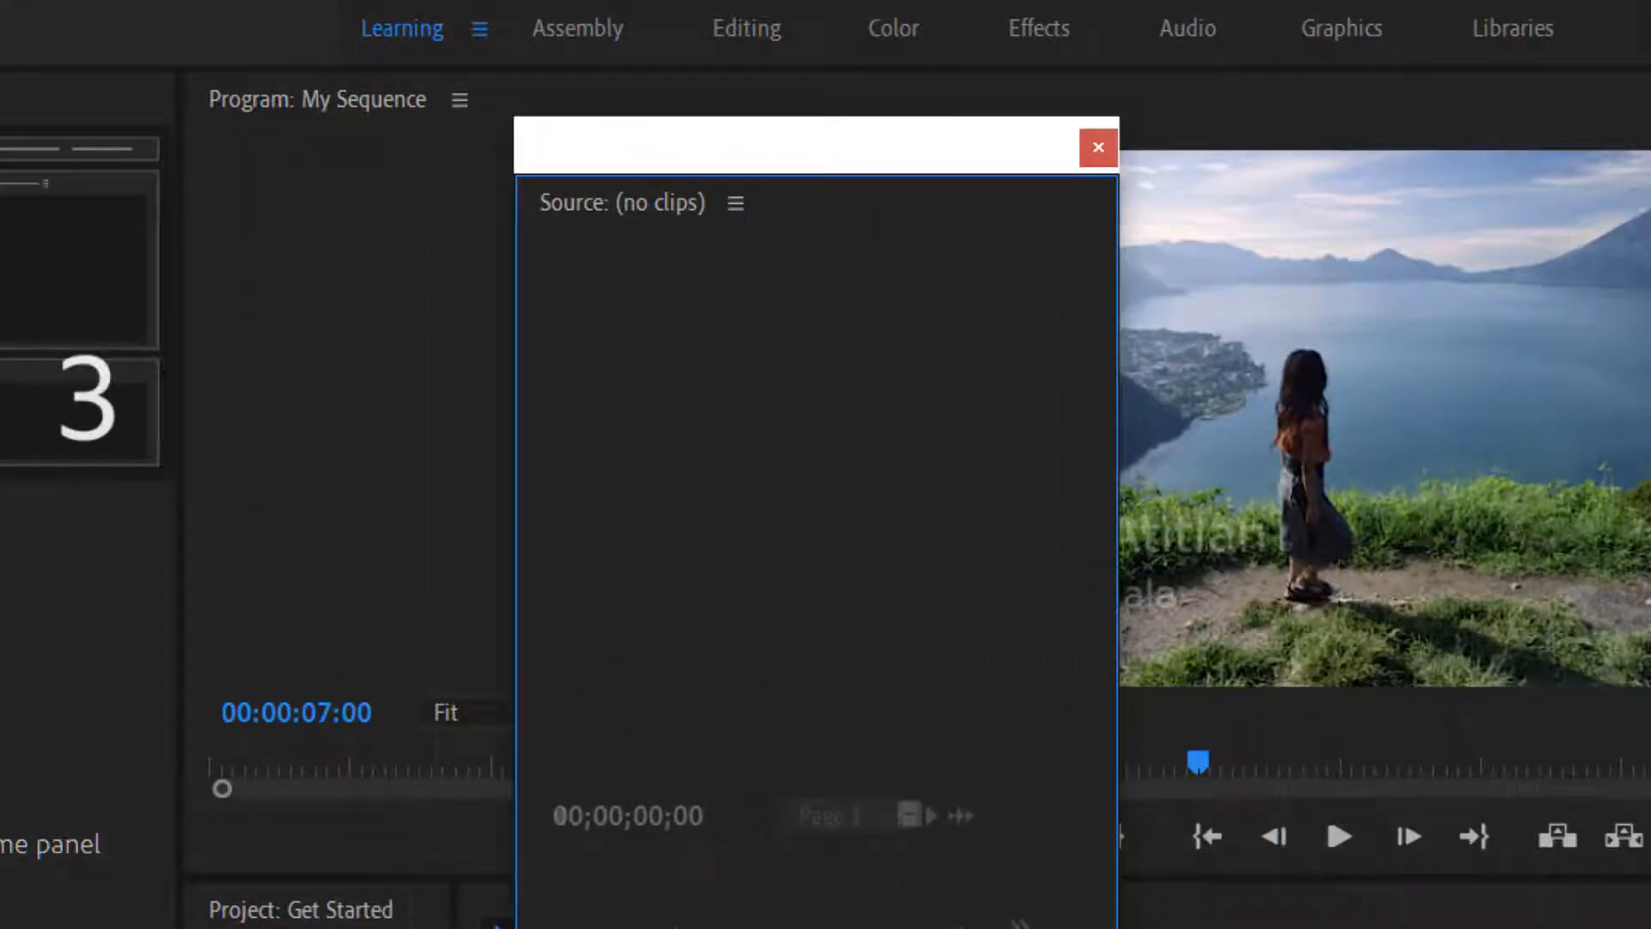
left_click_drag(590, 147, 258, 287)
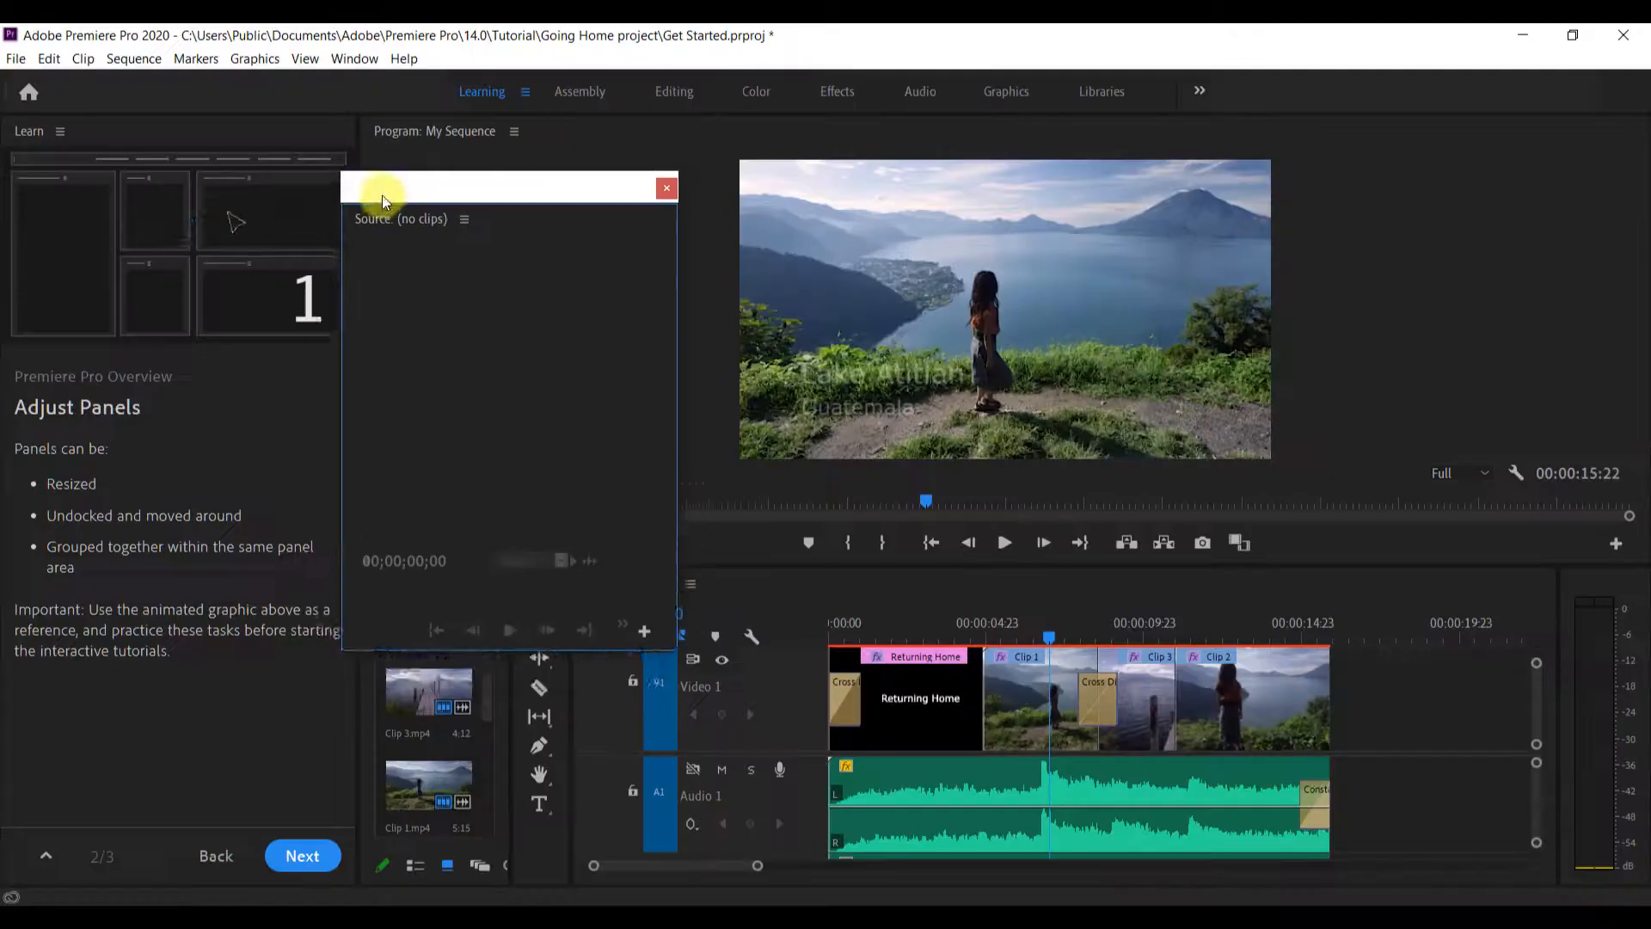
left_click_drag(402, 242, 467, 169)
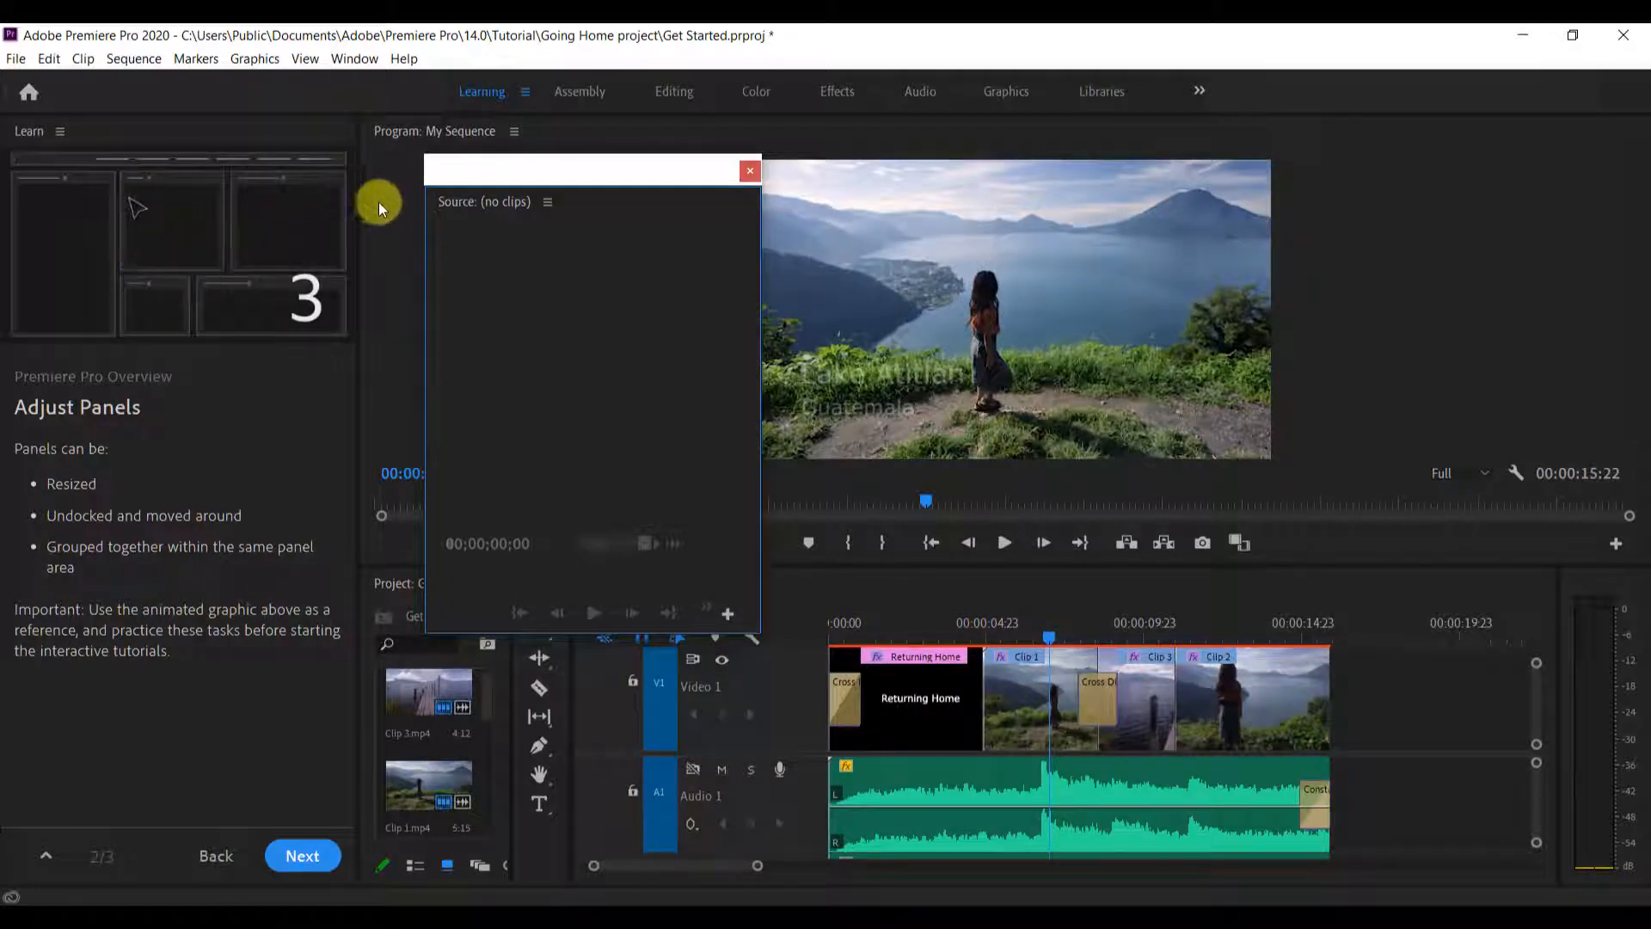
Group the floating Source Monitor with the Program Monitor as a tab, and redock it above the Program Monitor
mouse_move(452, 204)
left_mouse_down()
mouse_move(384, 210)
mouse_move(453, 227)
left_mouse_up()
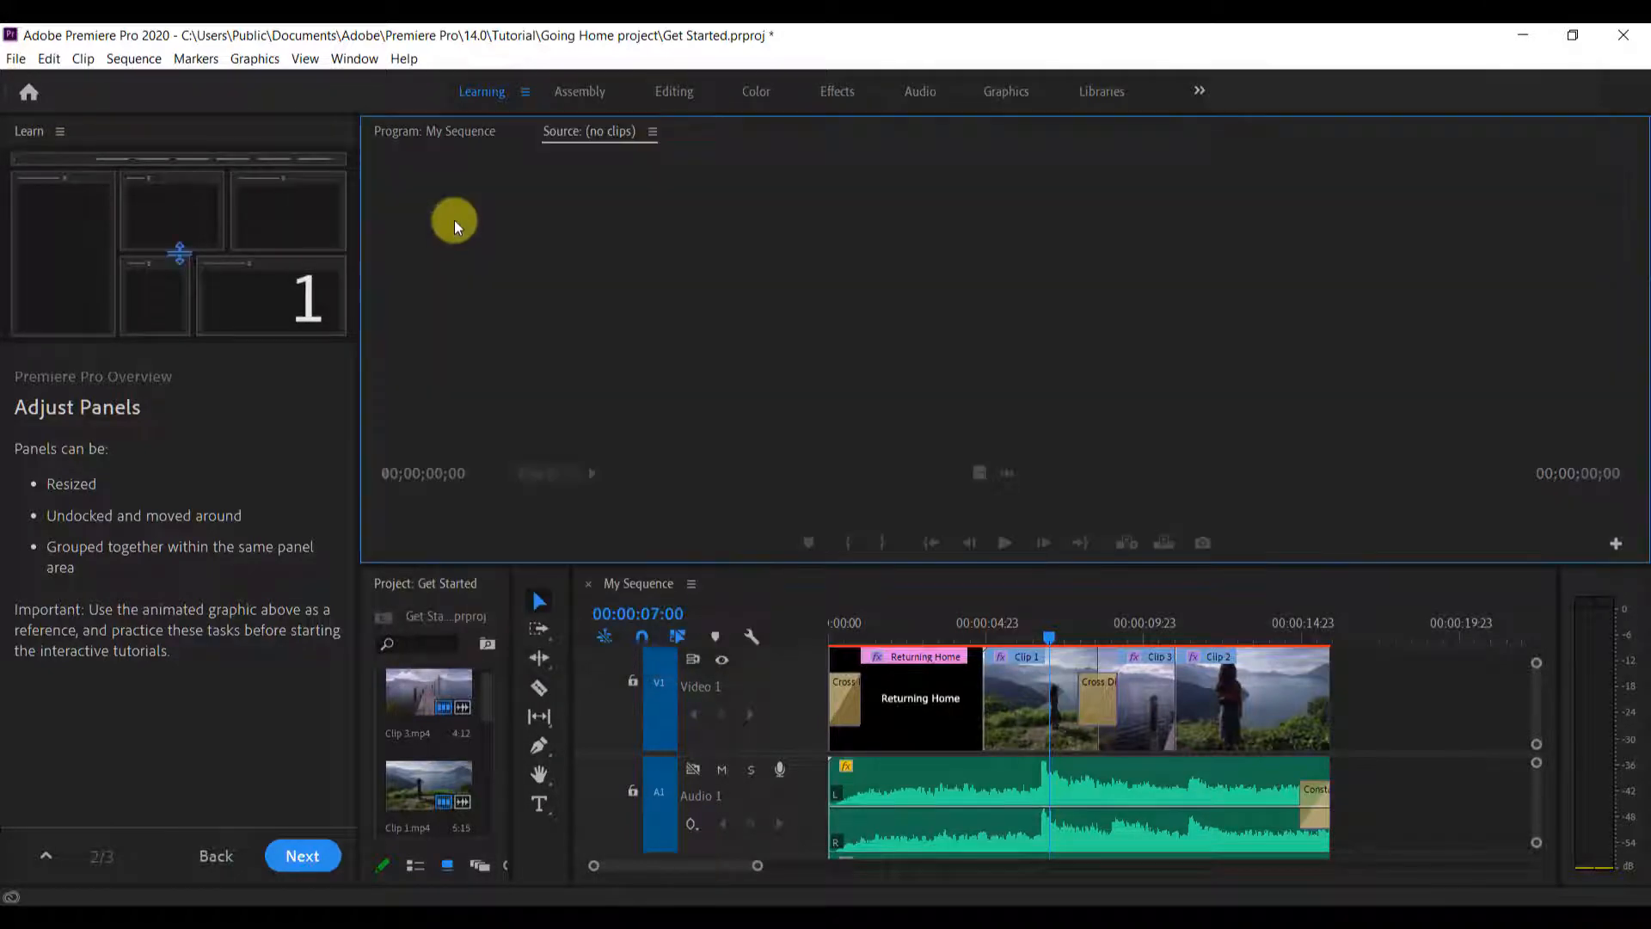
left_click_drag(554, 132, 617, 150)
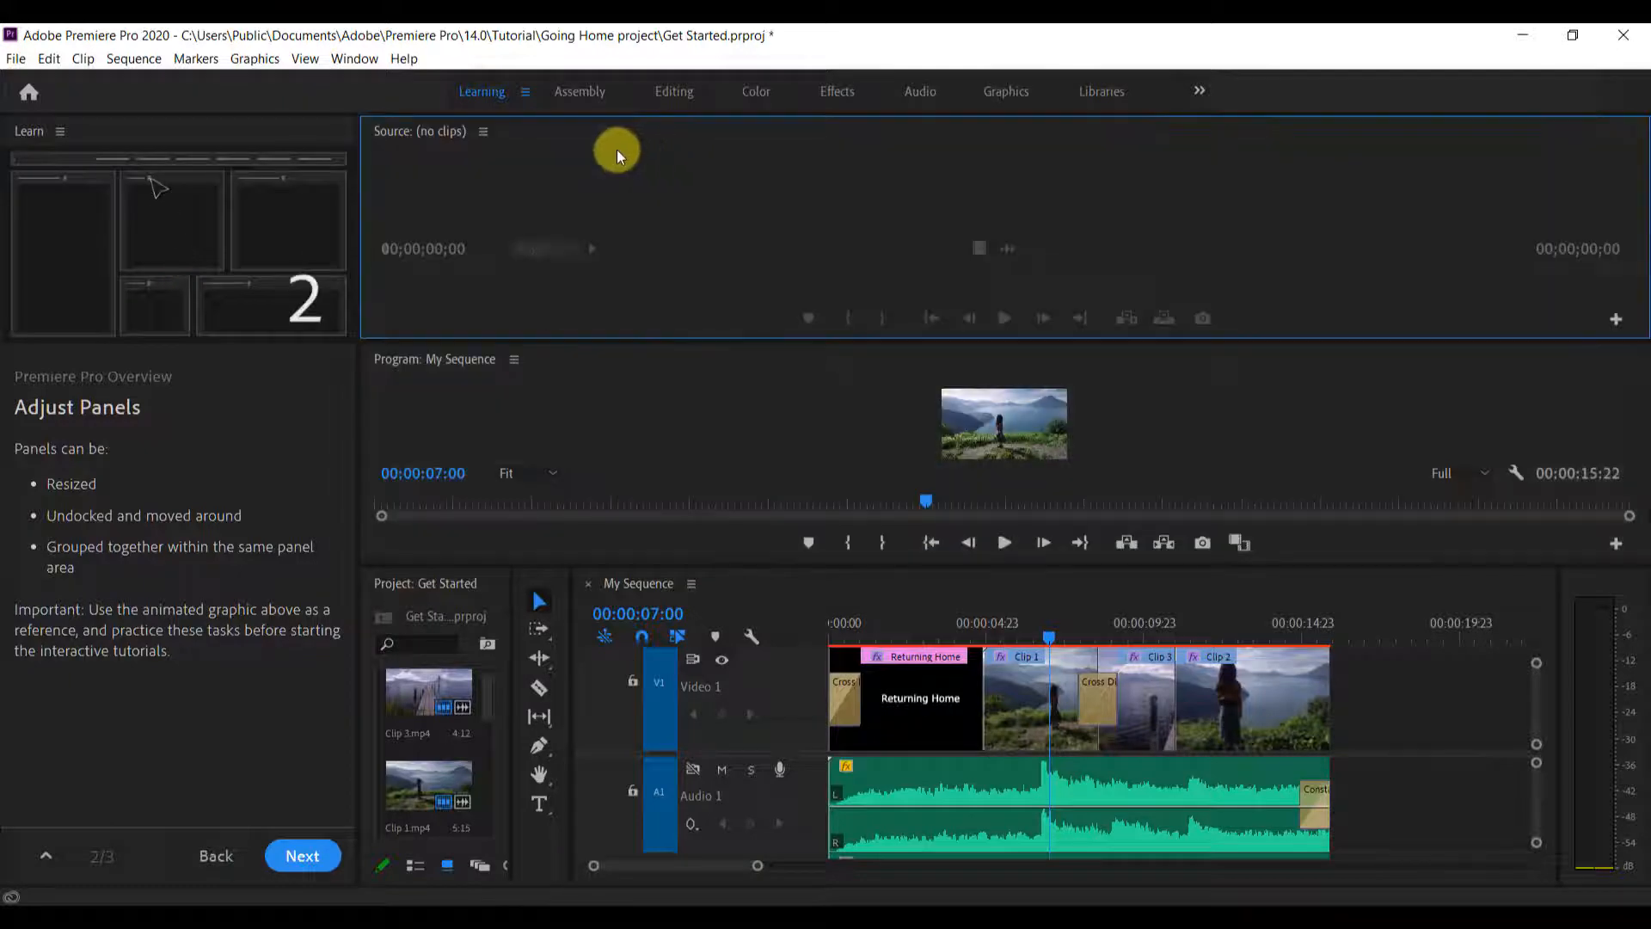
Undock the Source Monitor, redock it to the left of the Program Monitor, and widen the Program Monitor
left_click(484, 134)
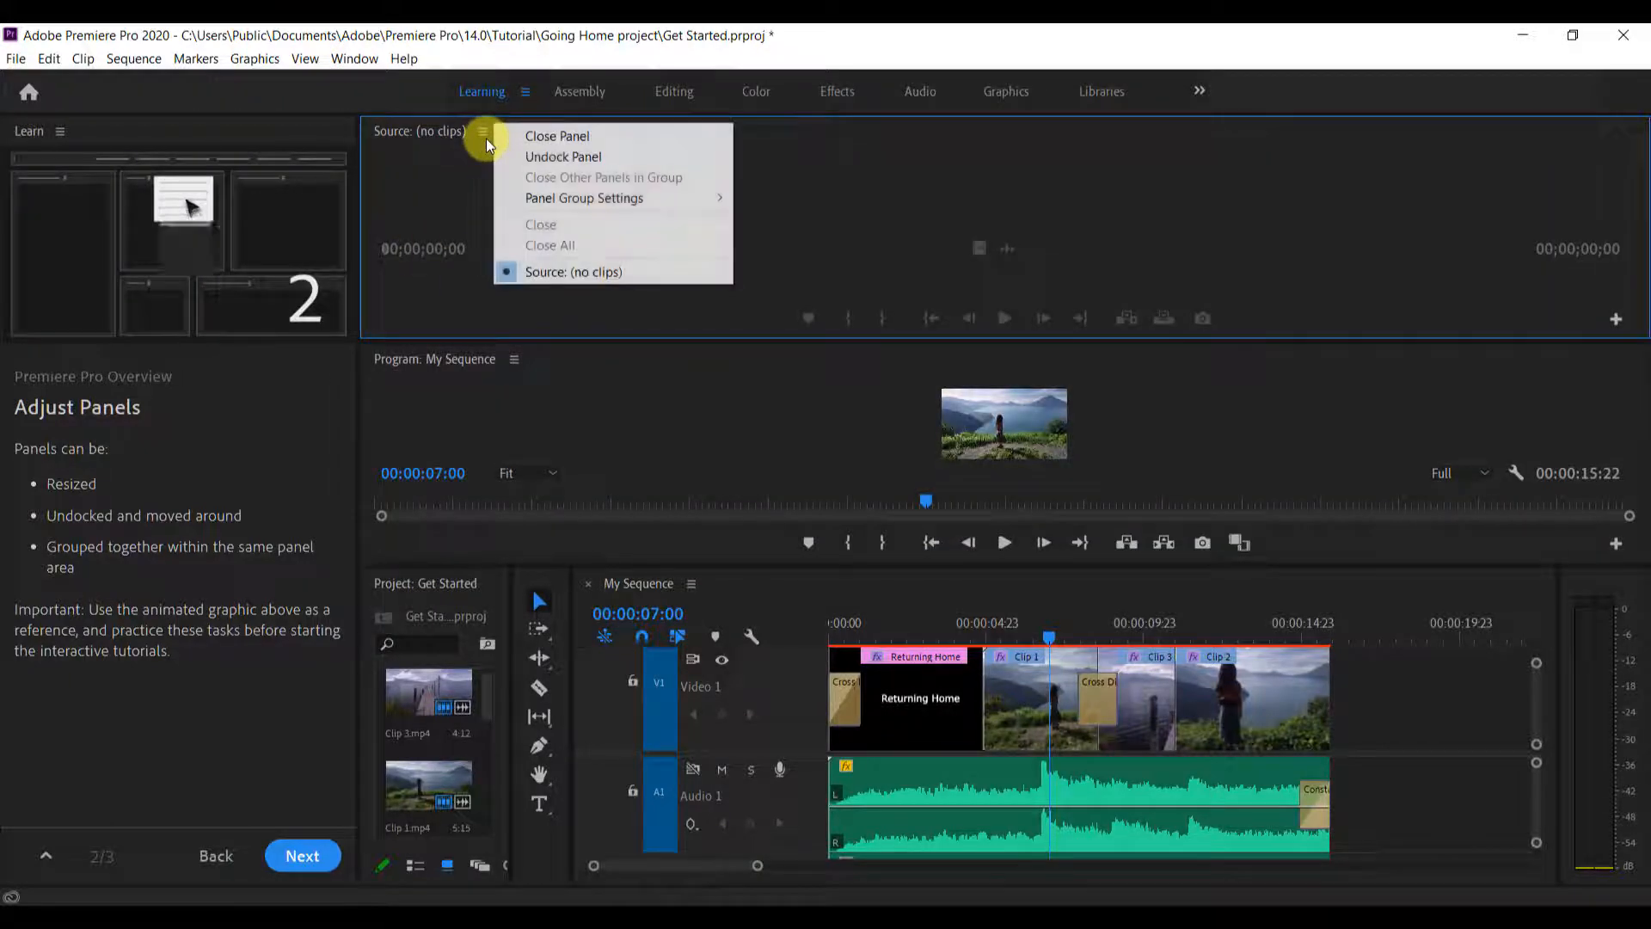
left_click(595, 158)
left_click_drag(502, 107, 364, 246)
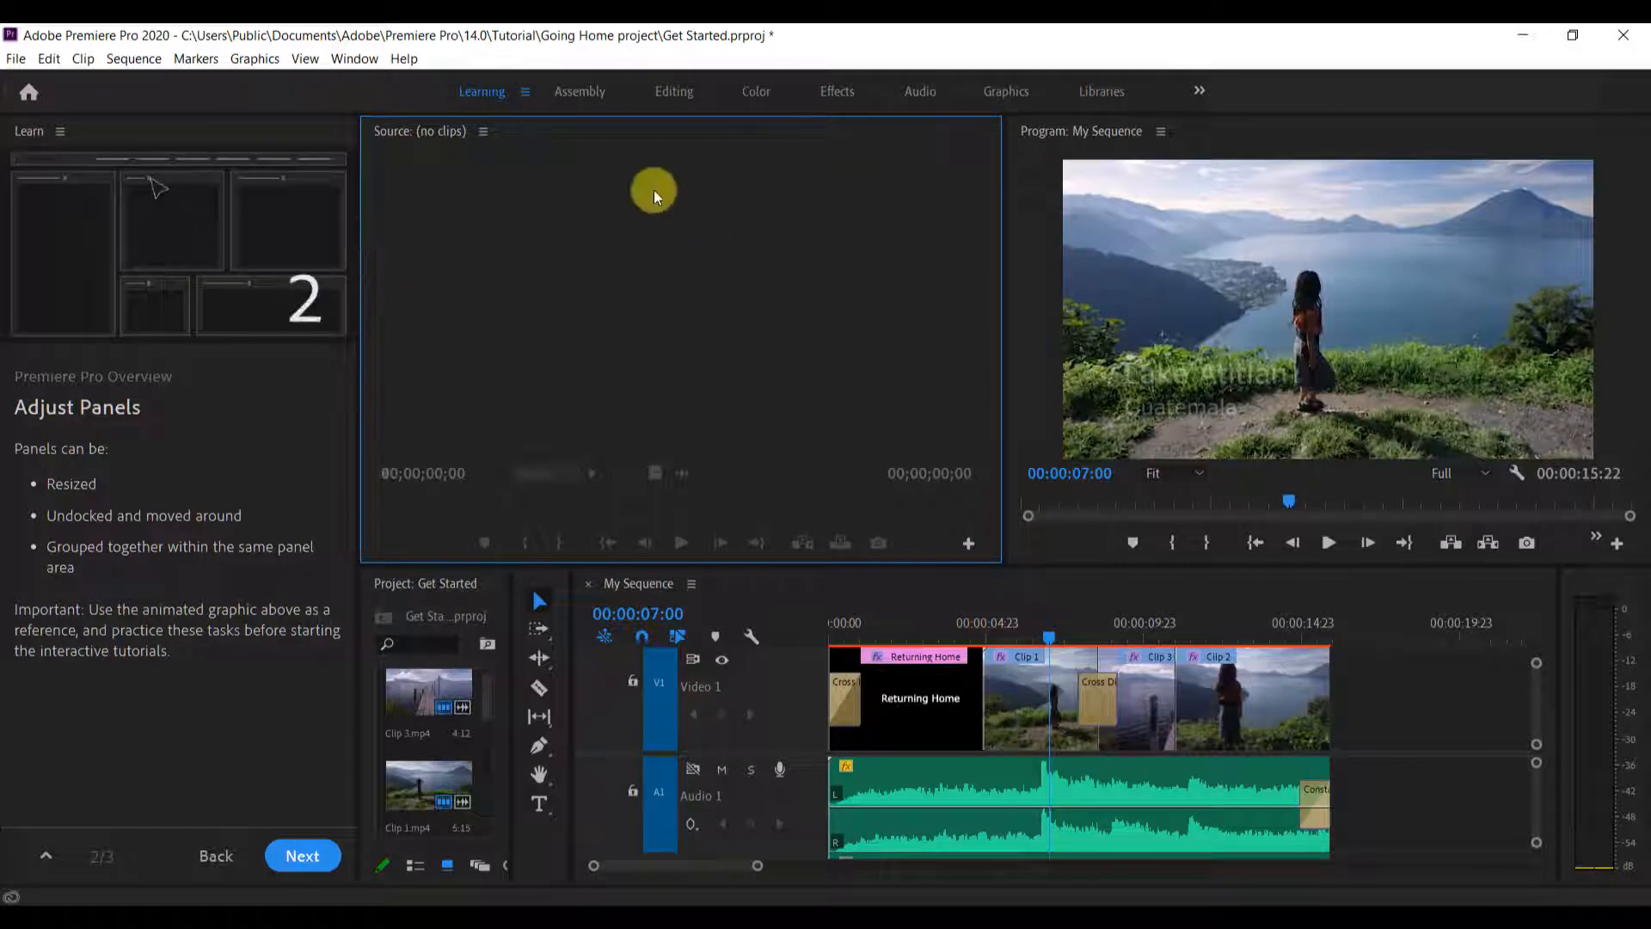
left_click_drag(1006, 325, 758, 299)
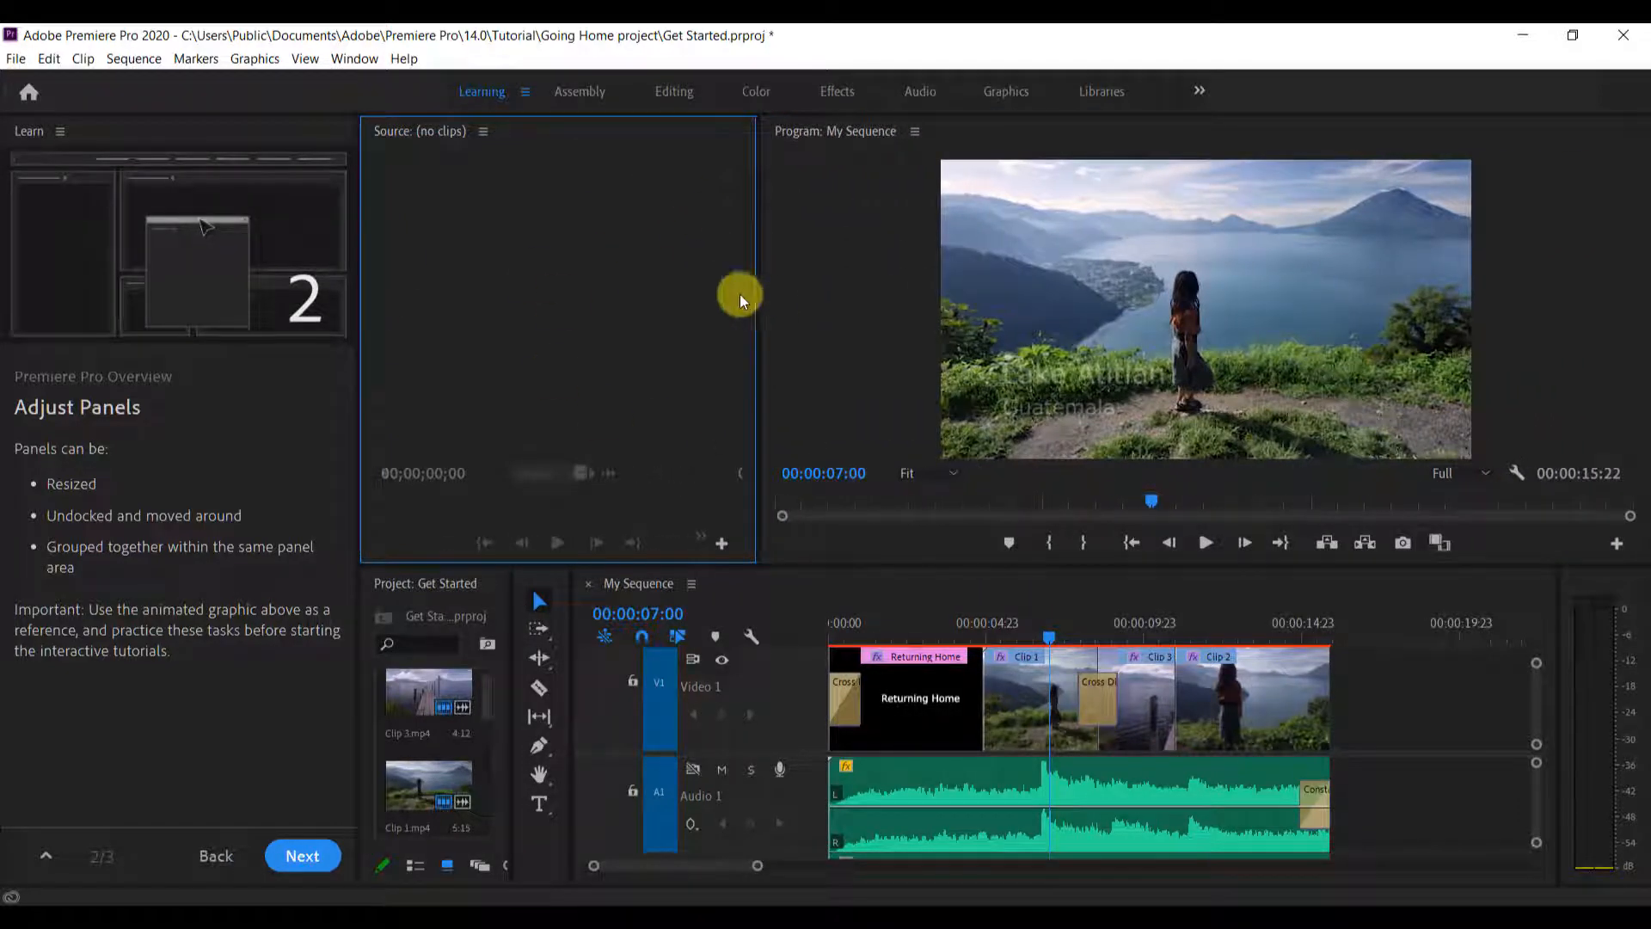
Undock the Program Monitor, move its floating window around, and group it with the Source Monitor as a tab
left_click(916, 131)
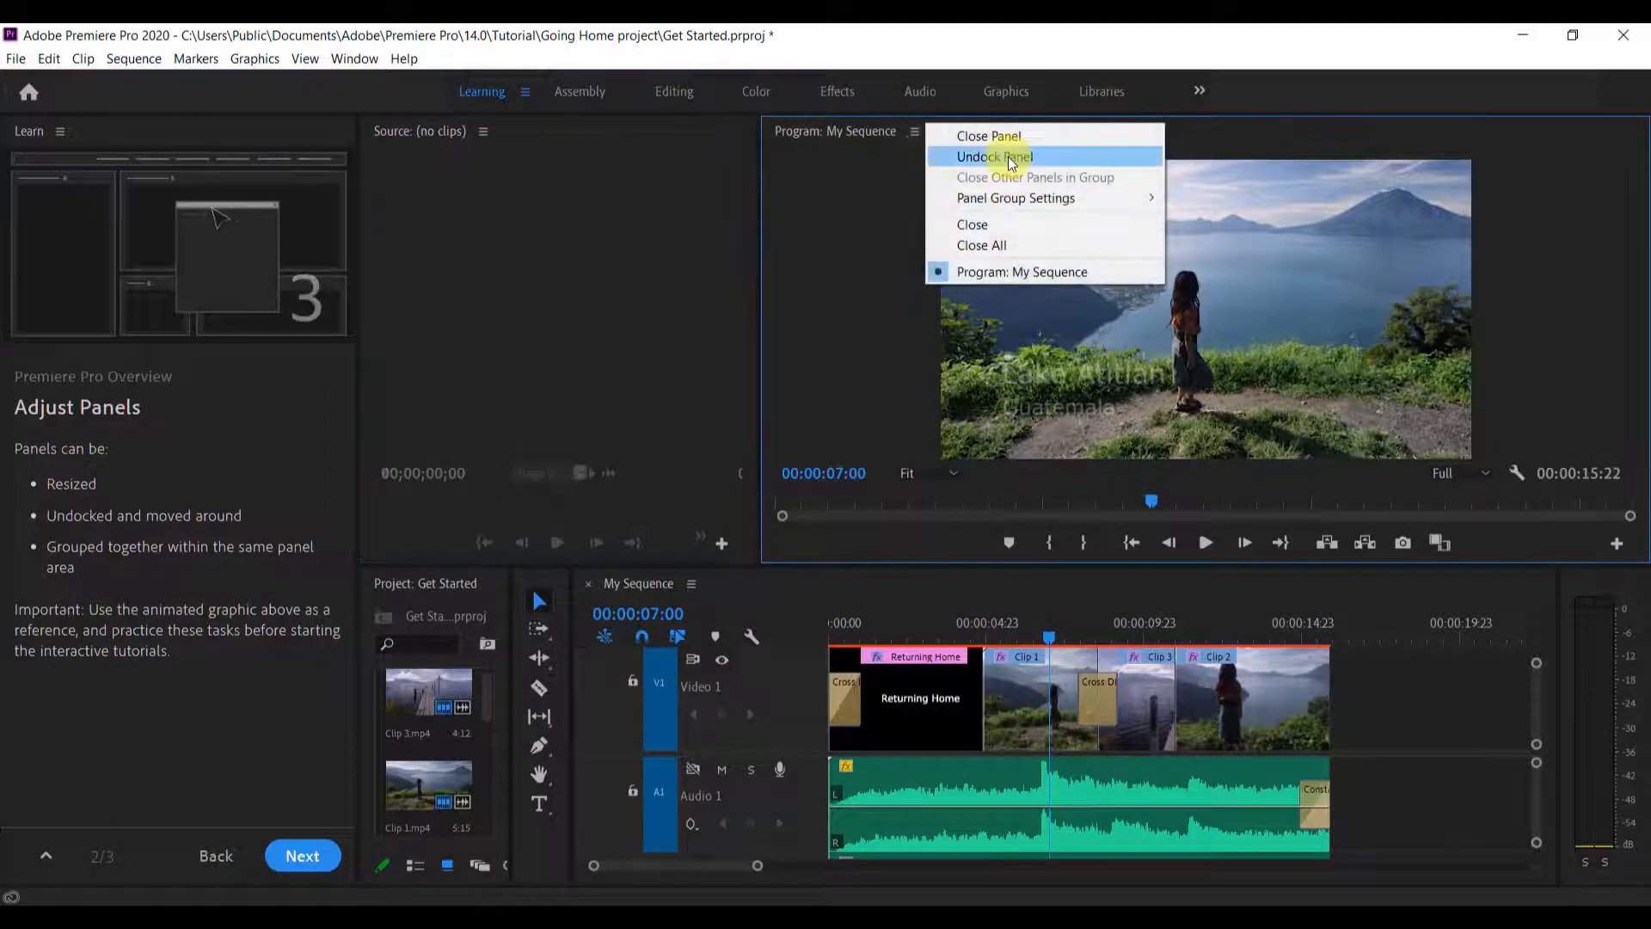
left_click(1008, 157)
left_click_drag(965, 158, 1508, 248)
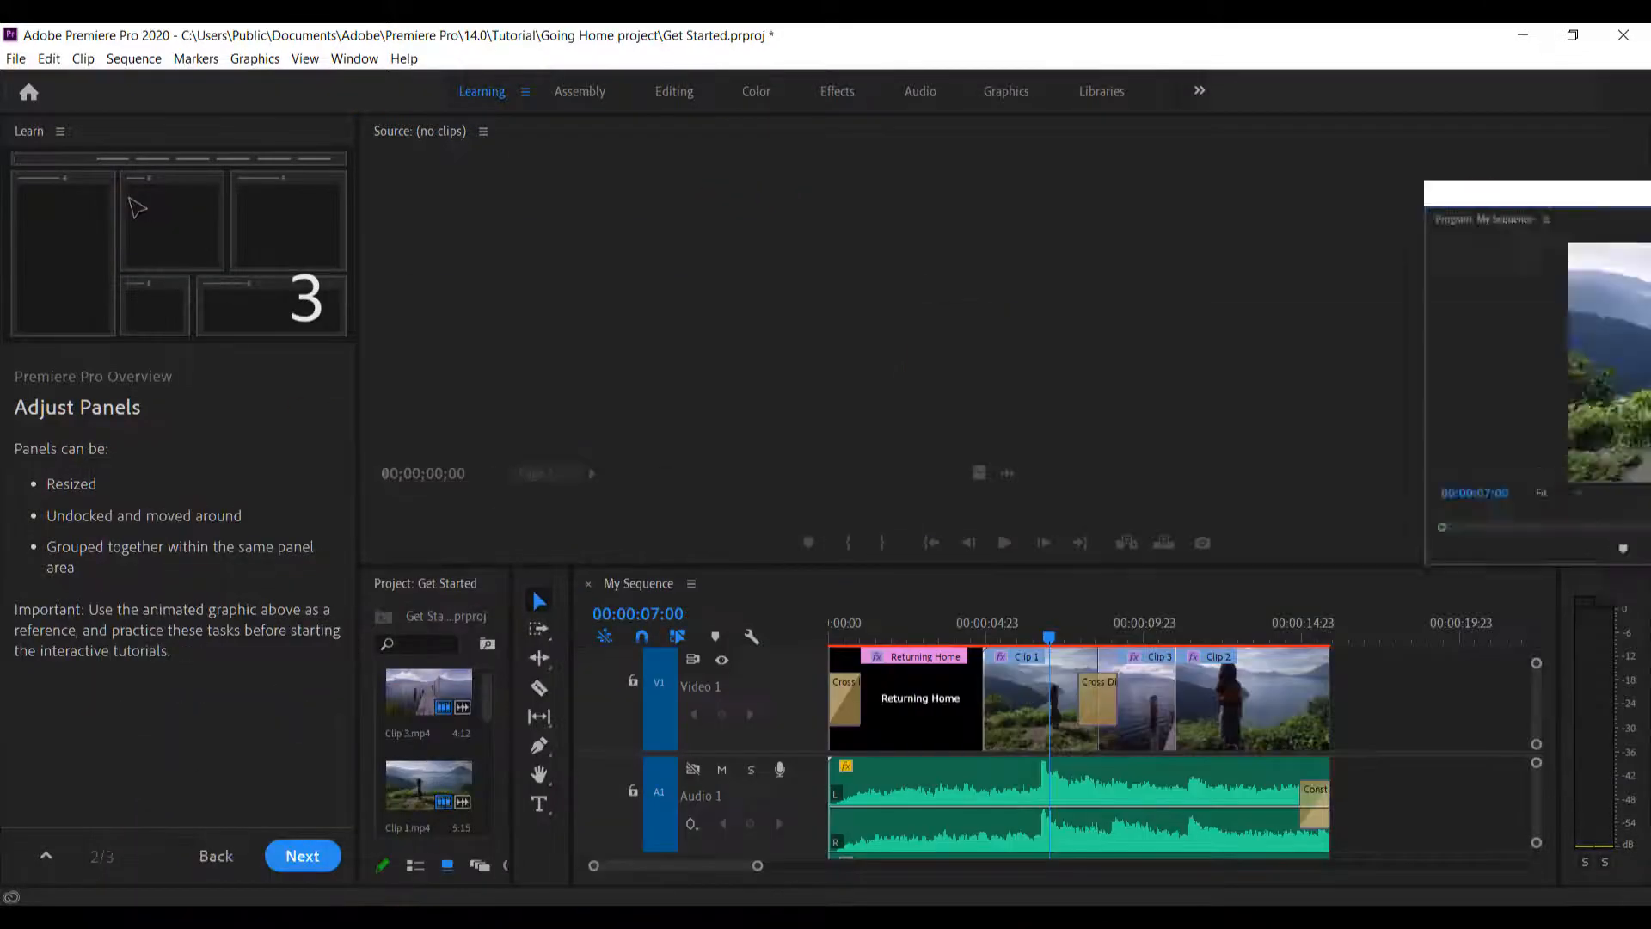
left_click_drag(1583, 199, 1650, 258)
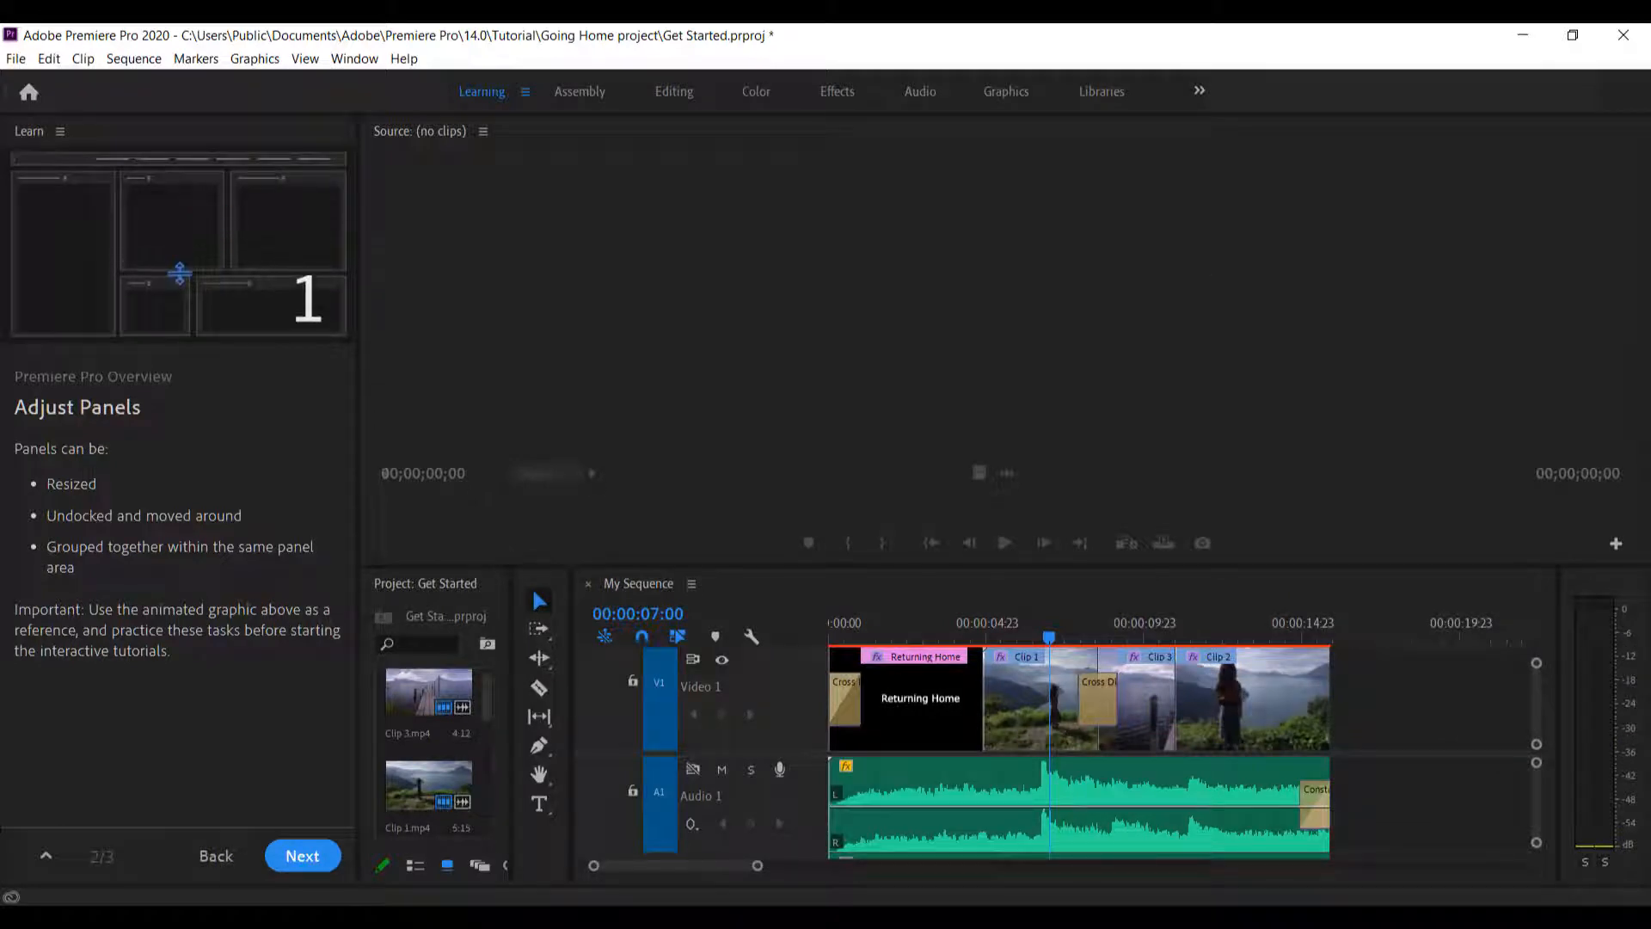
left_click_drag(1650, 258, 698, 172)
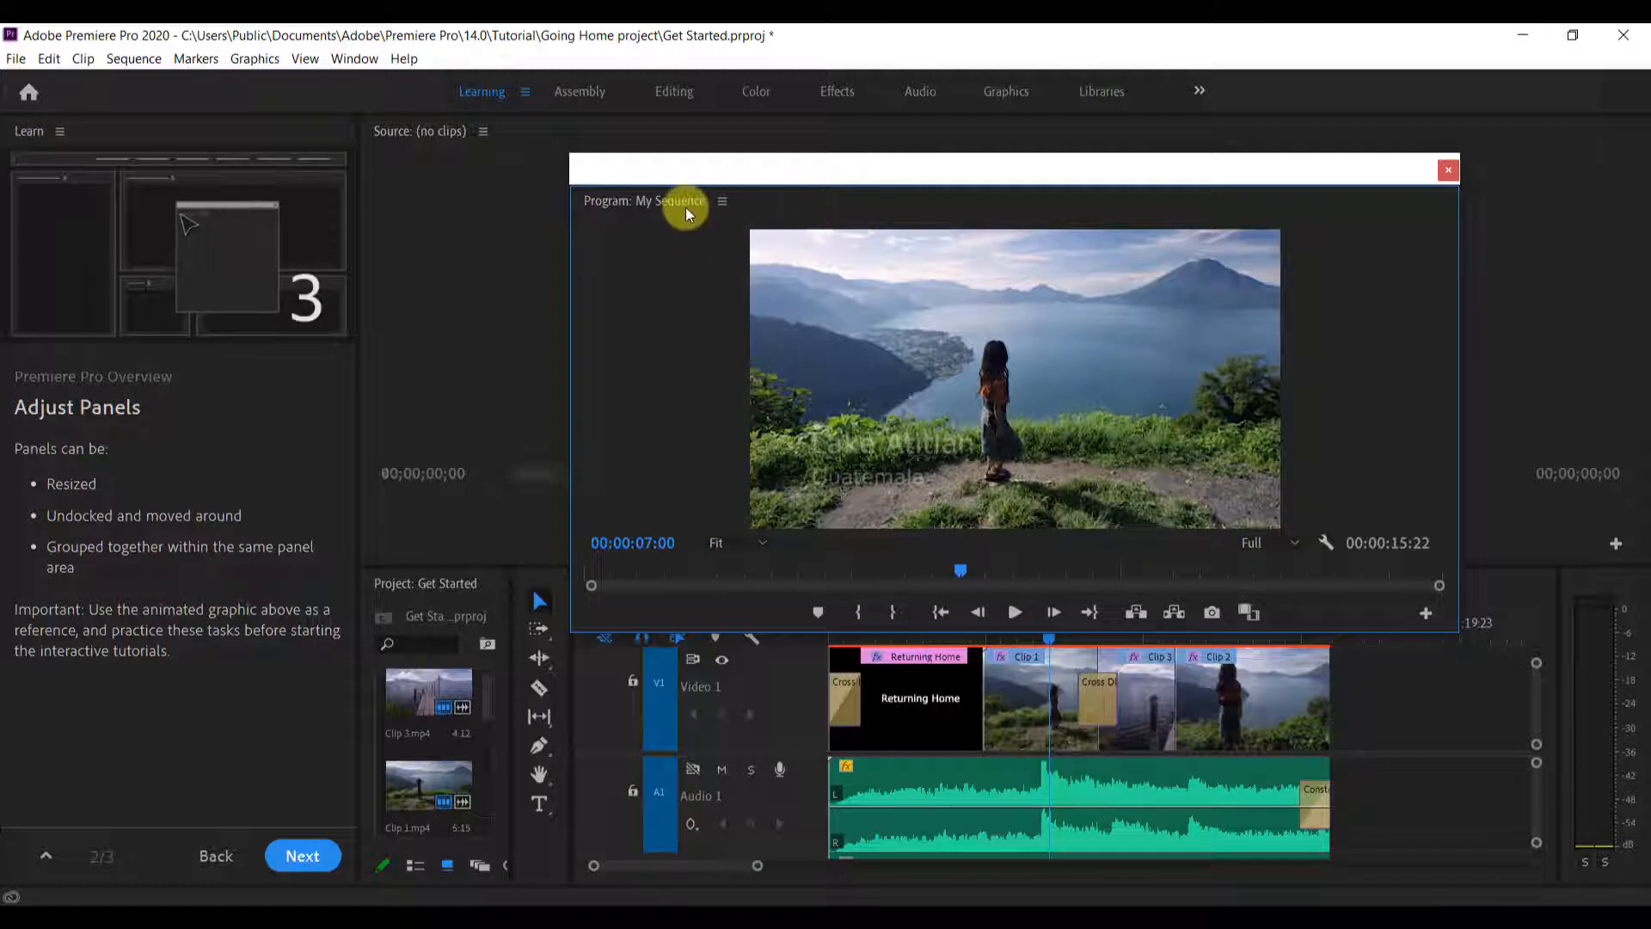
left_click_drag(892, 202, 1154, 235)
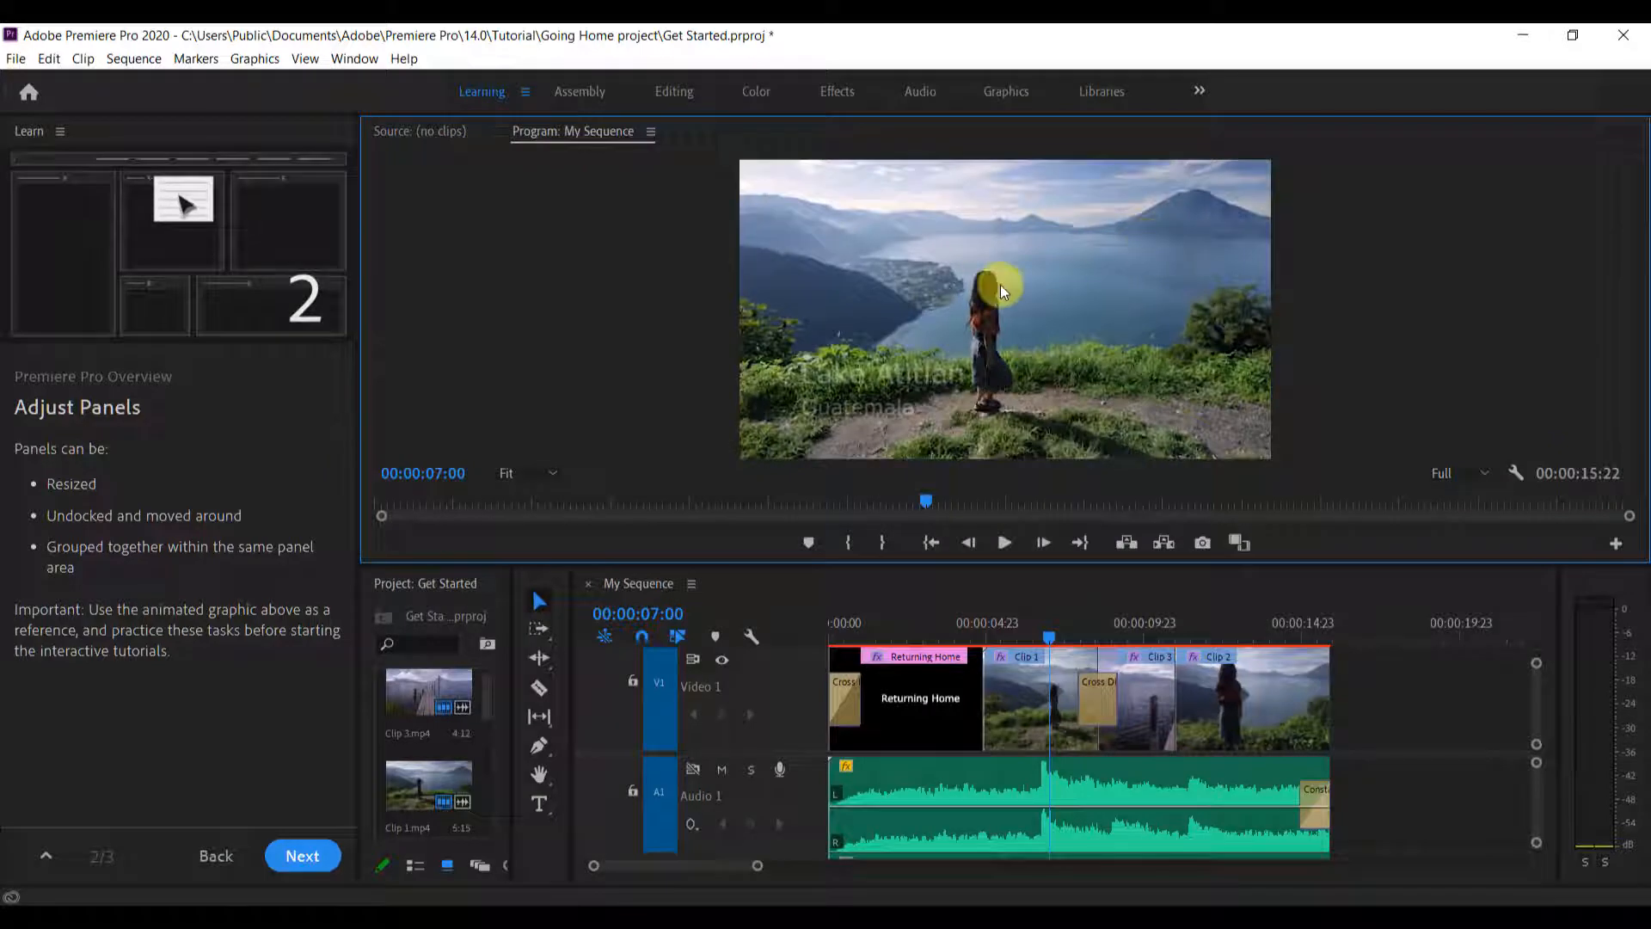
Undock the Program Monitor from the shared tab group and redock it to the right of the Source Monitor
left_click(651, 131)
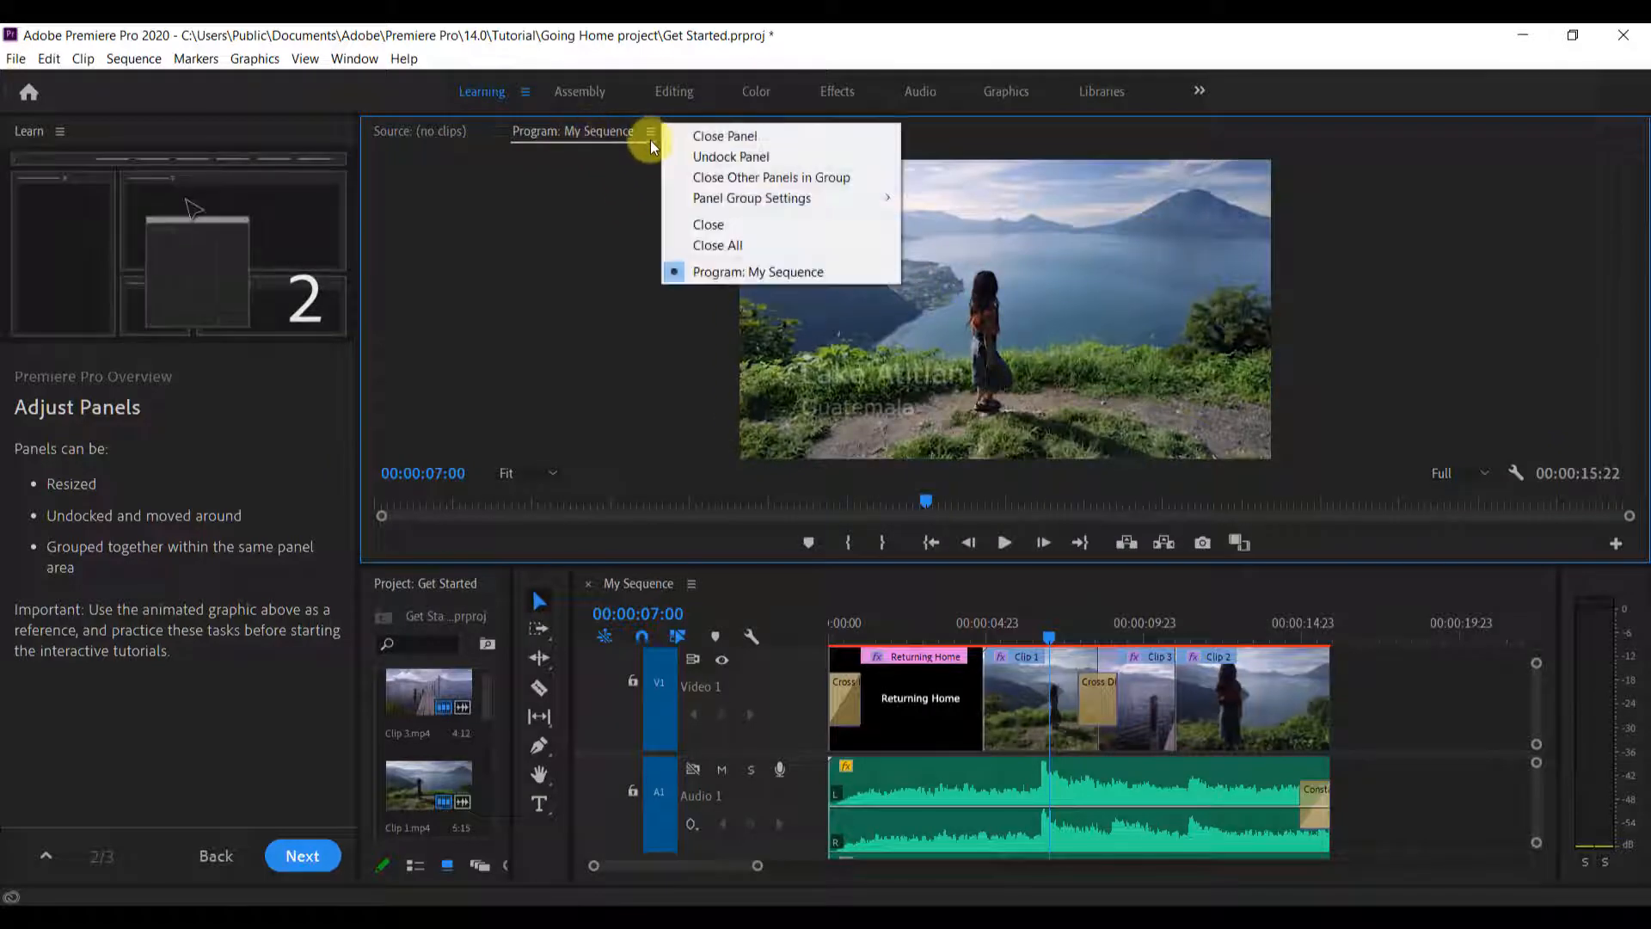
left_click(688, 158)
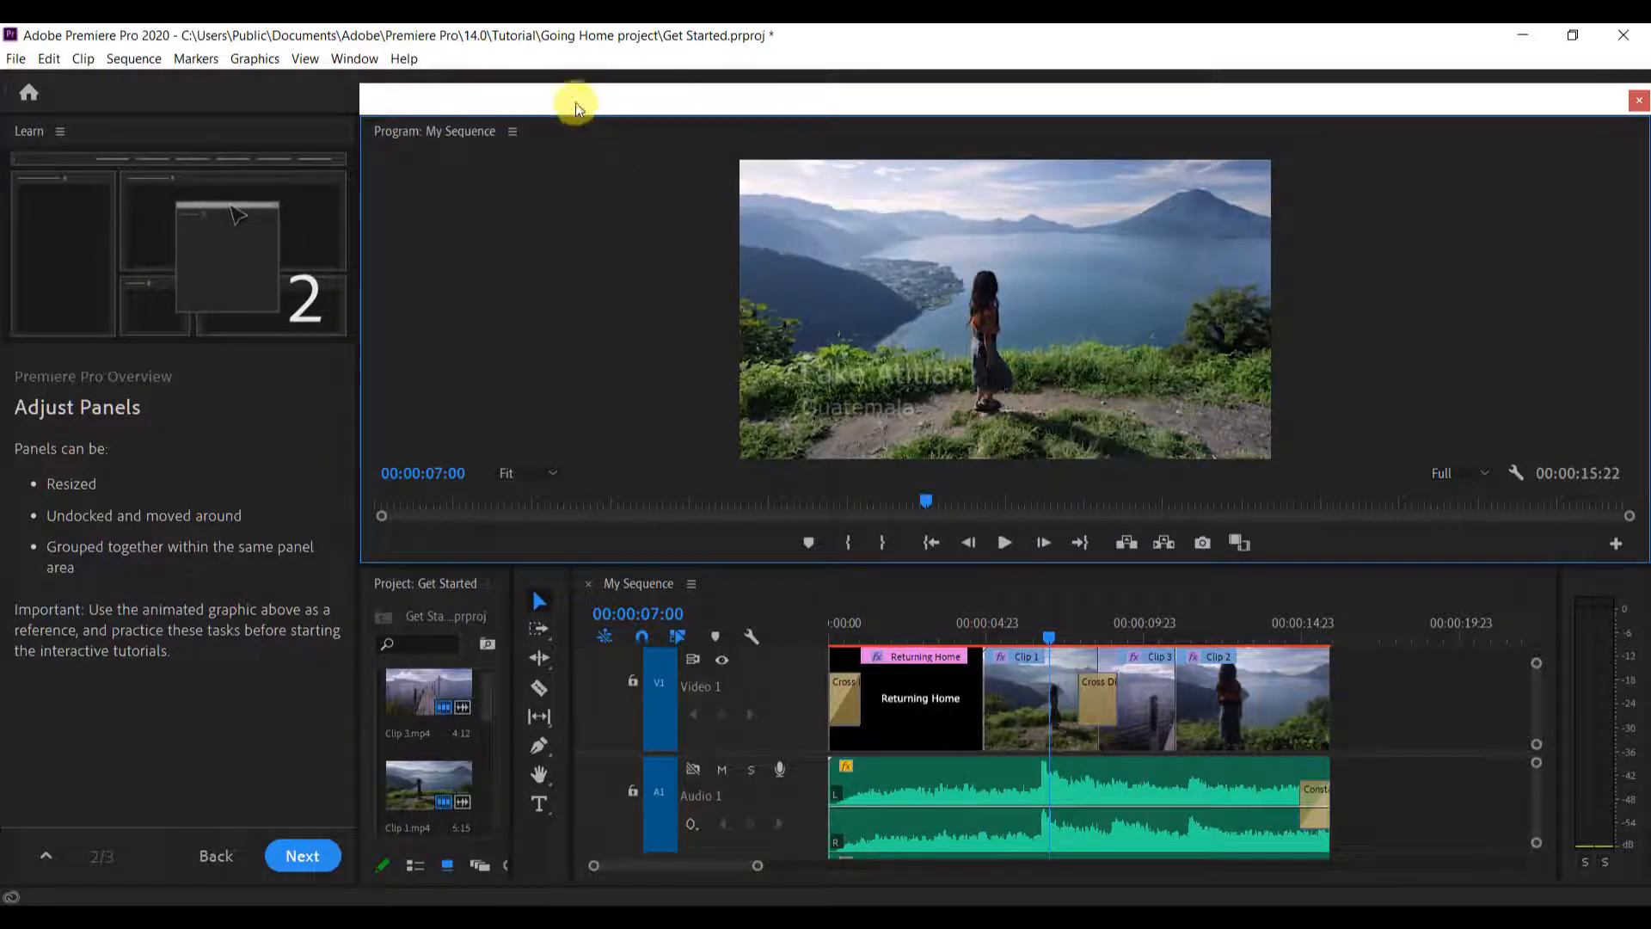
left_click_drag(575, 102, 1293, 308)
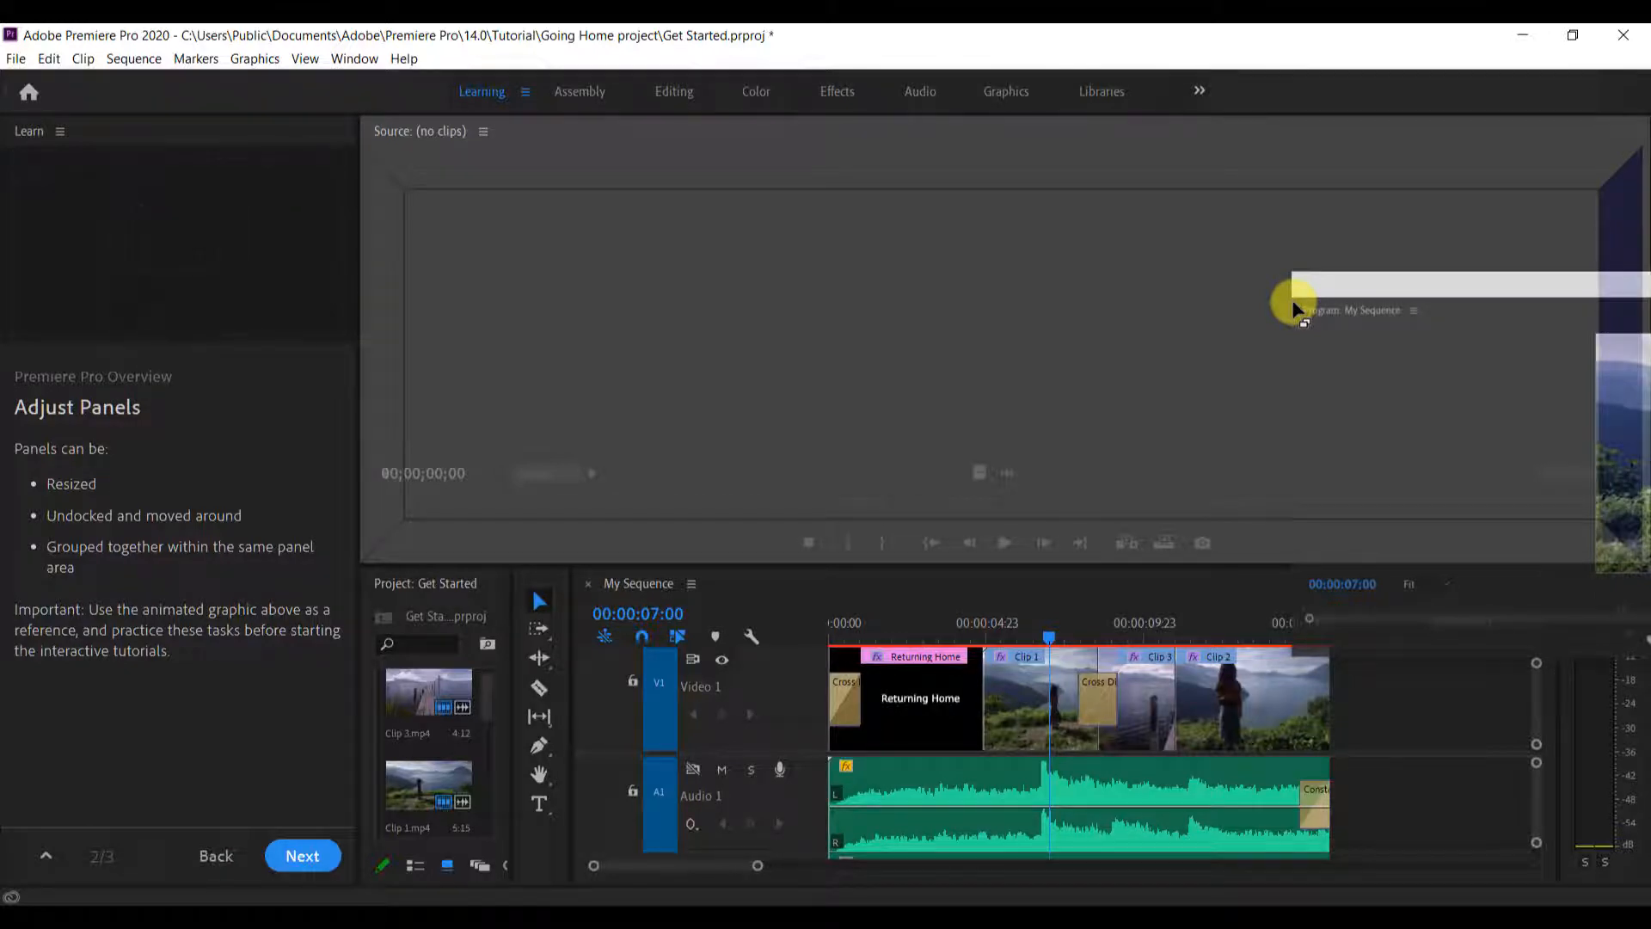
left_click_drag(1293, 308, 1292, 308)
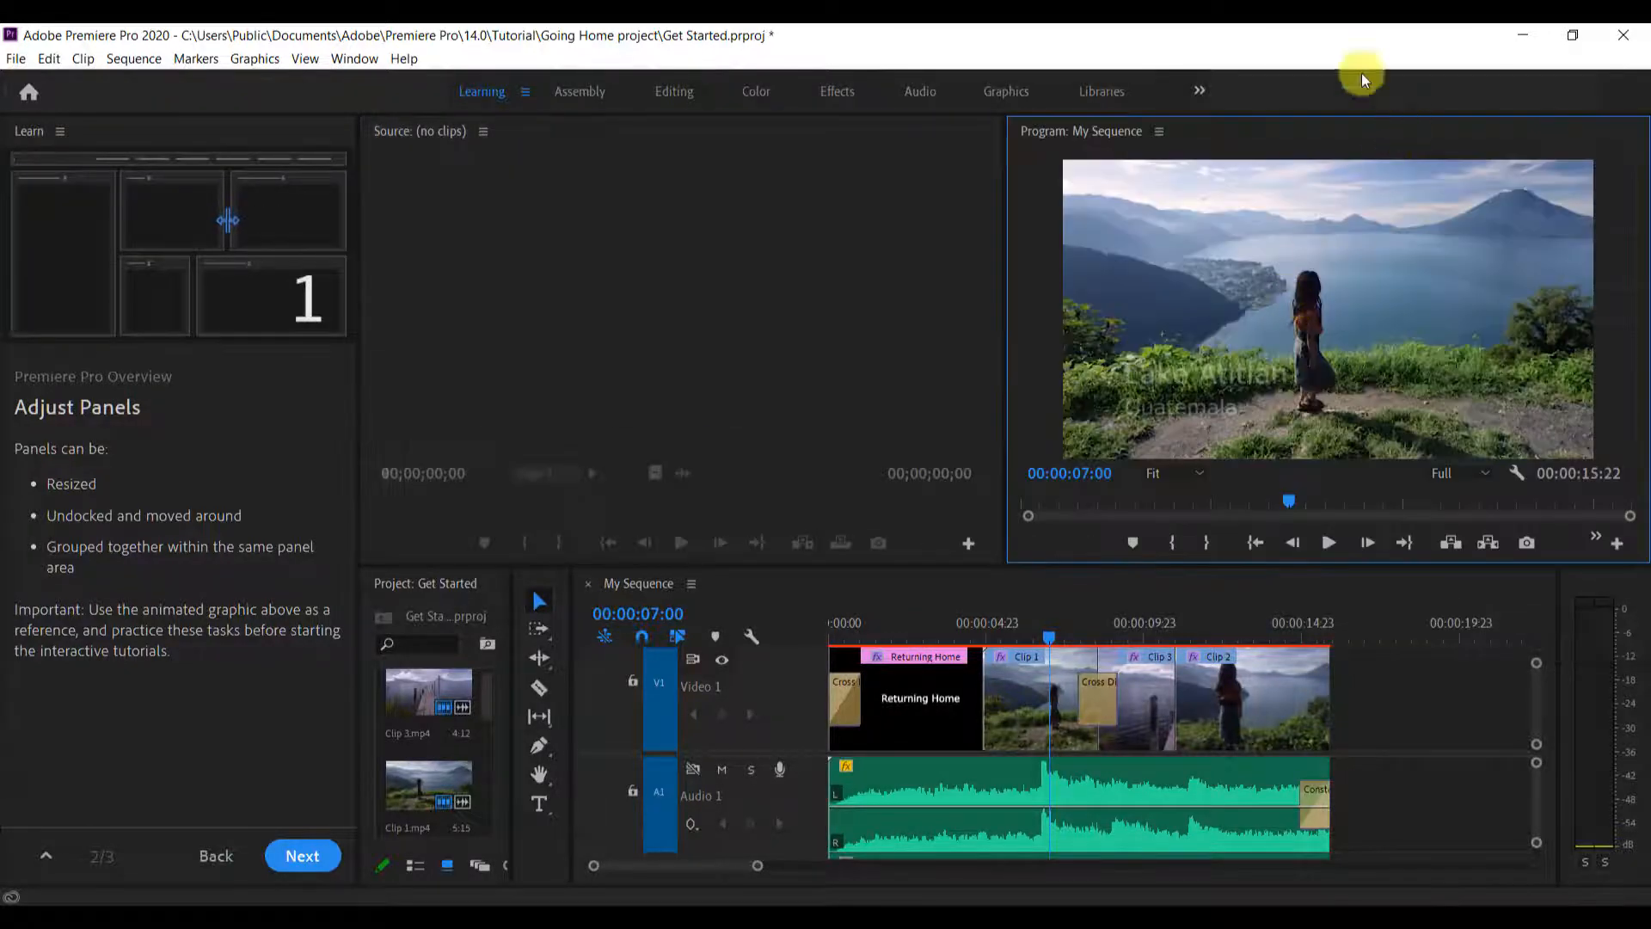
Widen the Program Monitor by narrowing the Source Monitor, and finish the Adjust Panels lesson
left_click_drag(1009, 326, 687, 339)
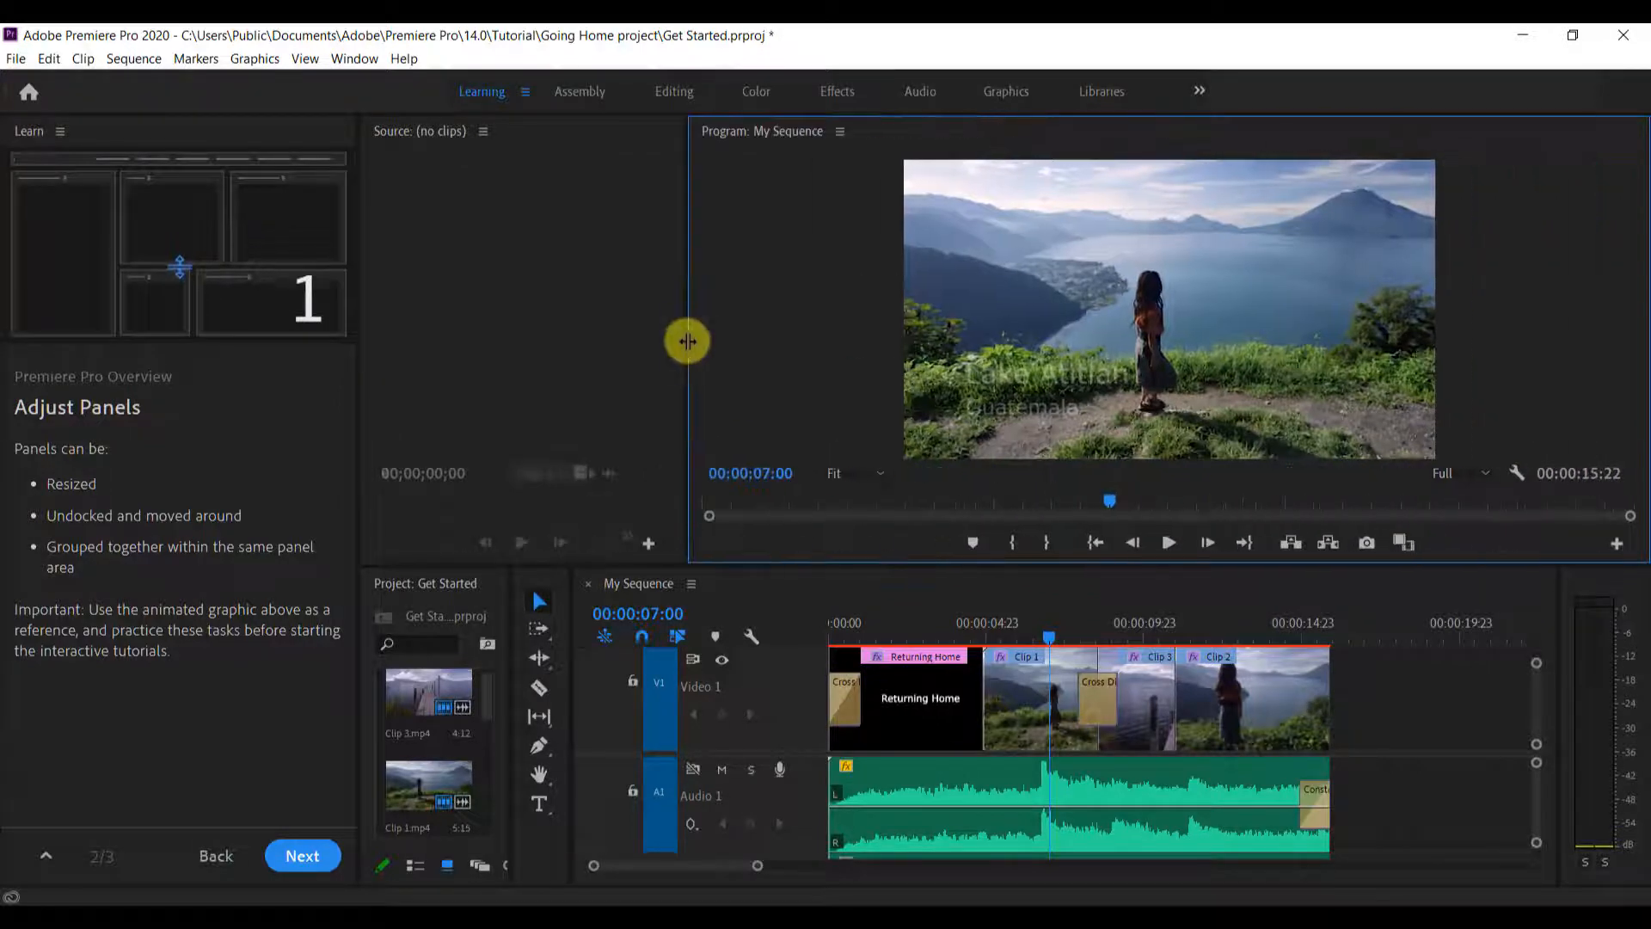
left_click(292, 856)
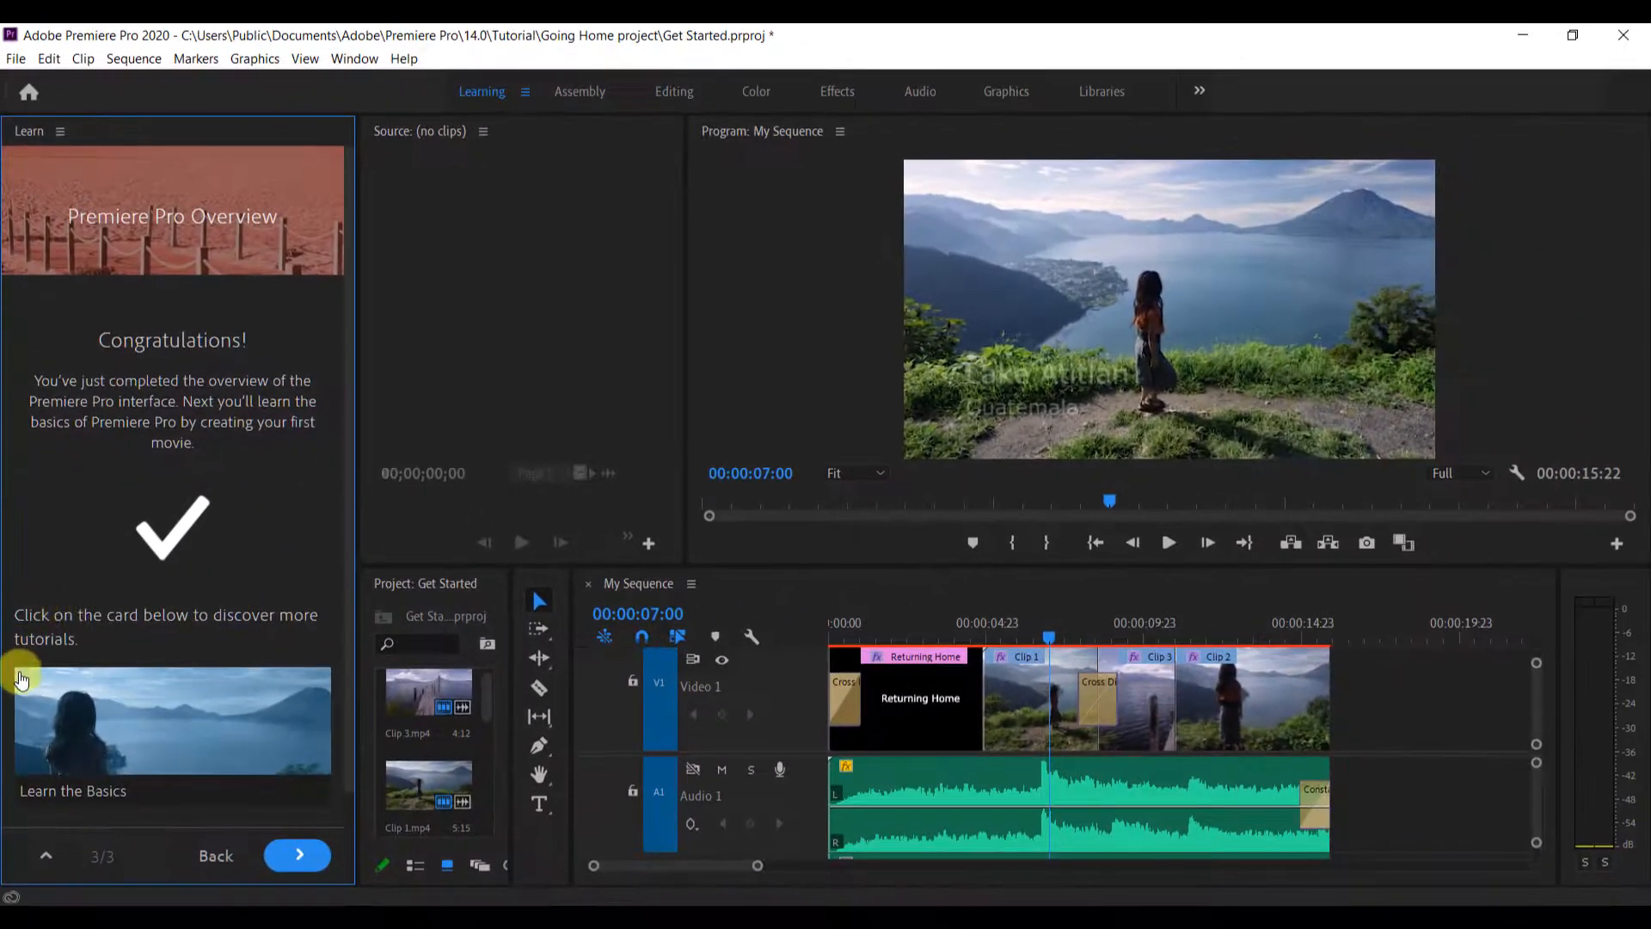
Open the Learn the Basics series and start the Importing Media tutorial without saving changes to Get Started.prproj
scroll(120, 639, "down", 2)
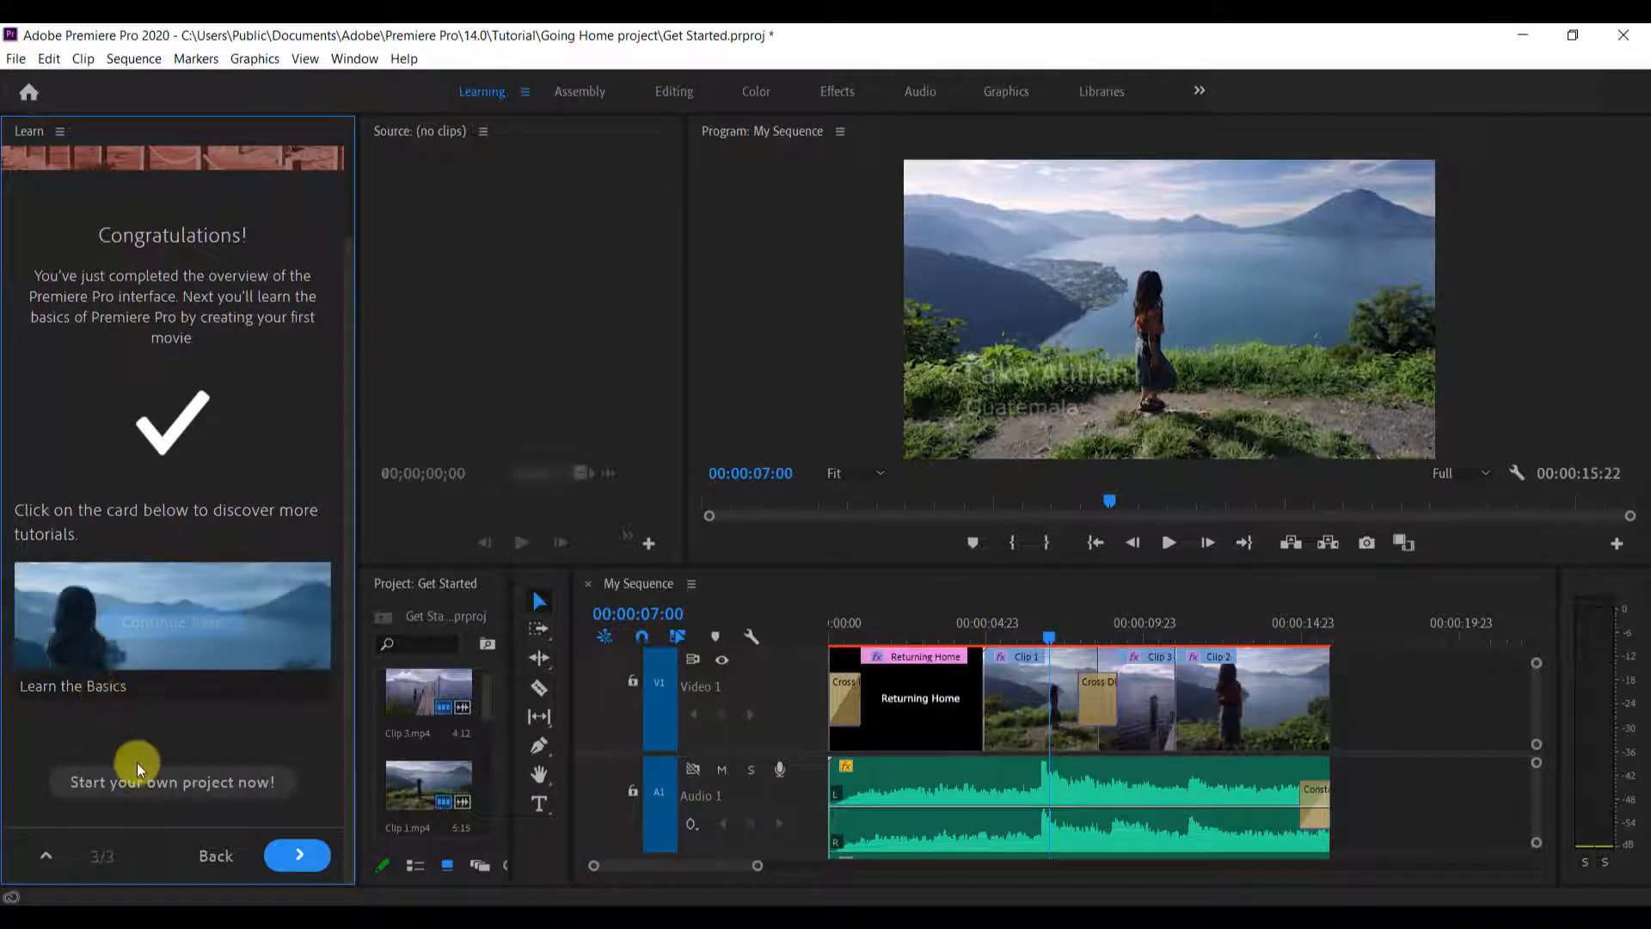
left_click(164, 630)
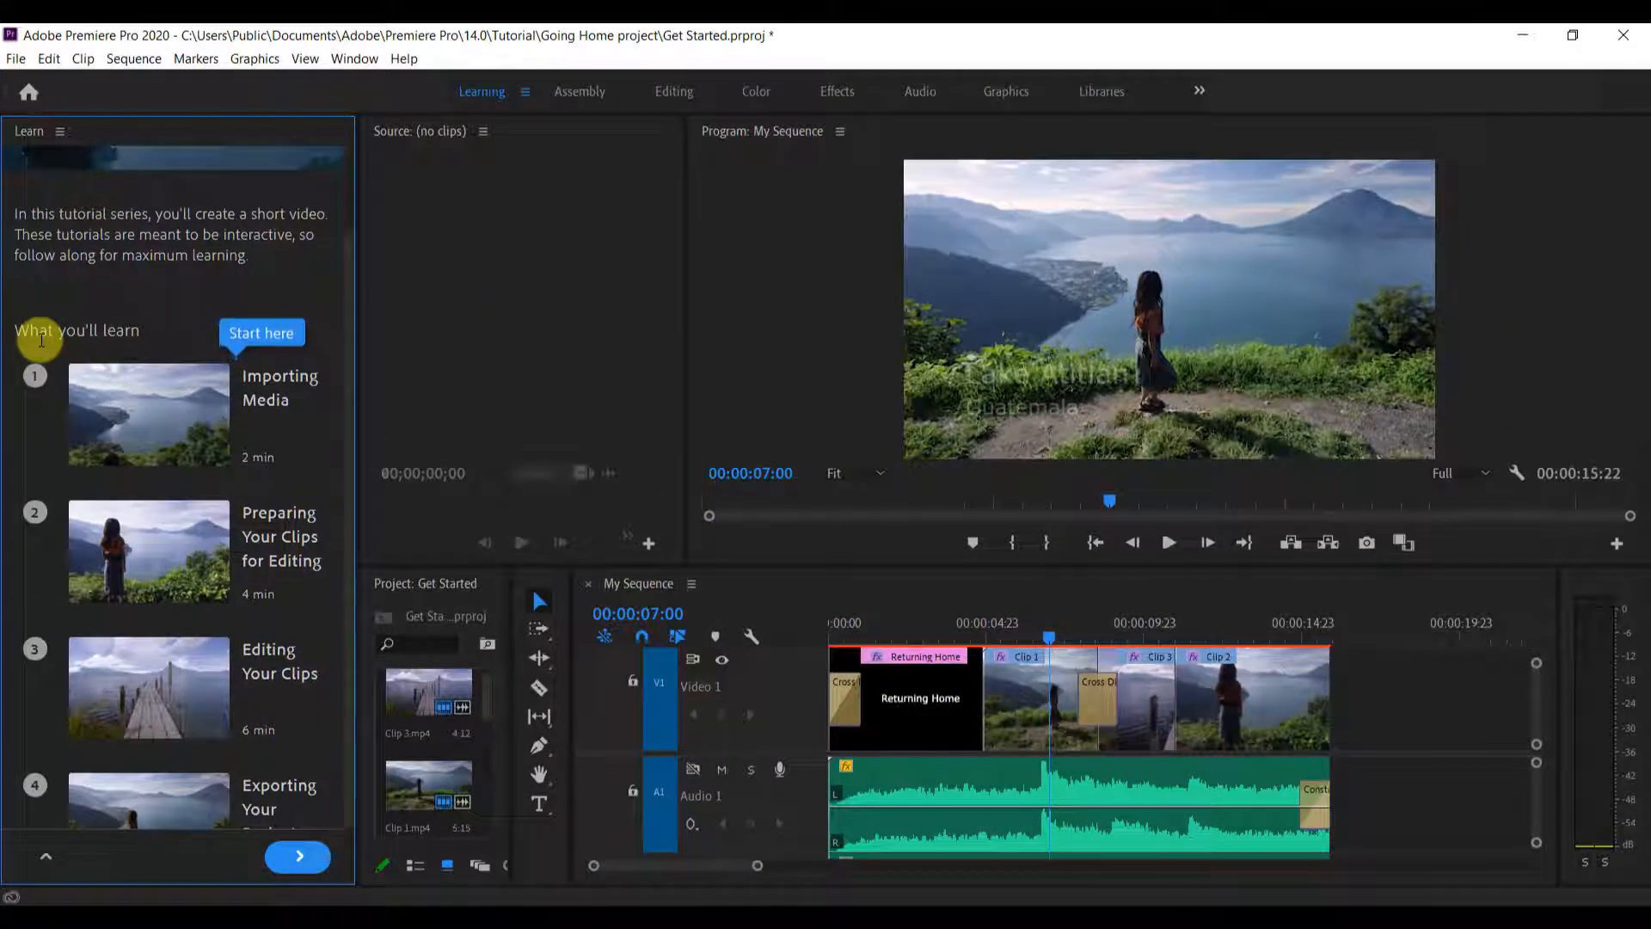
left_click(310, 421)
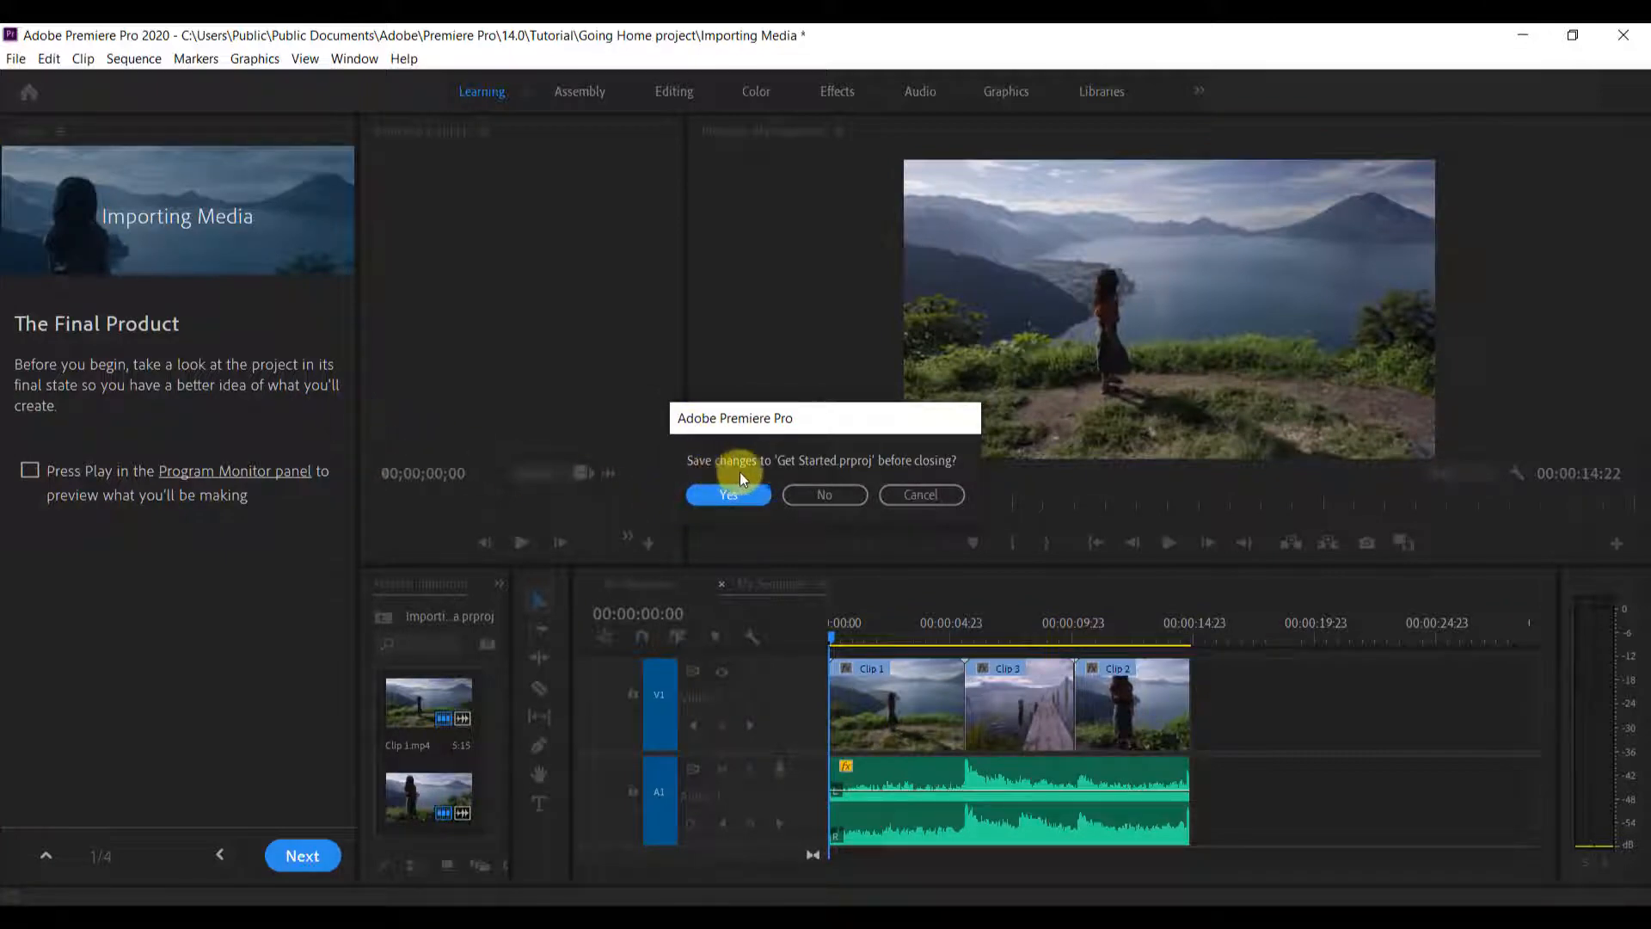
left_click(825, 496)
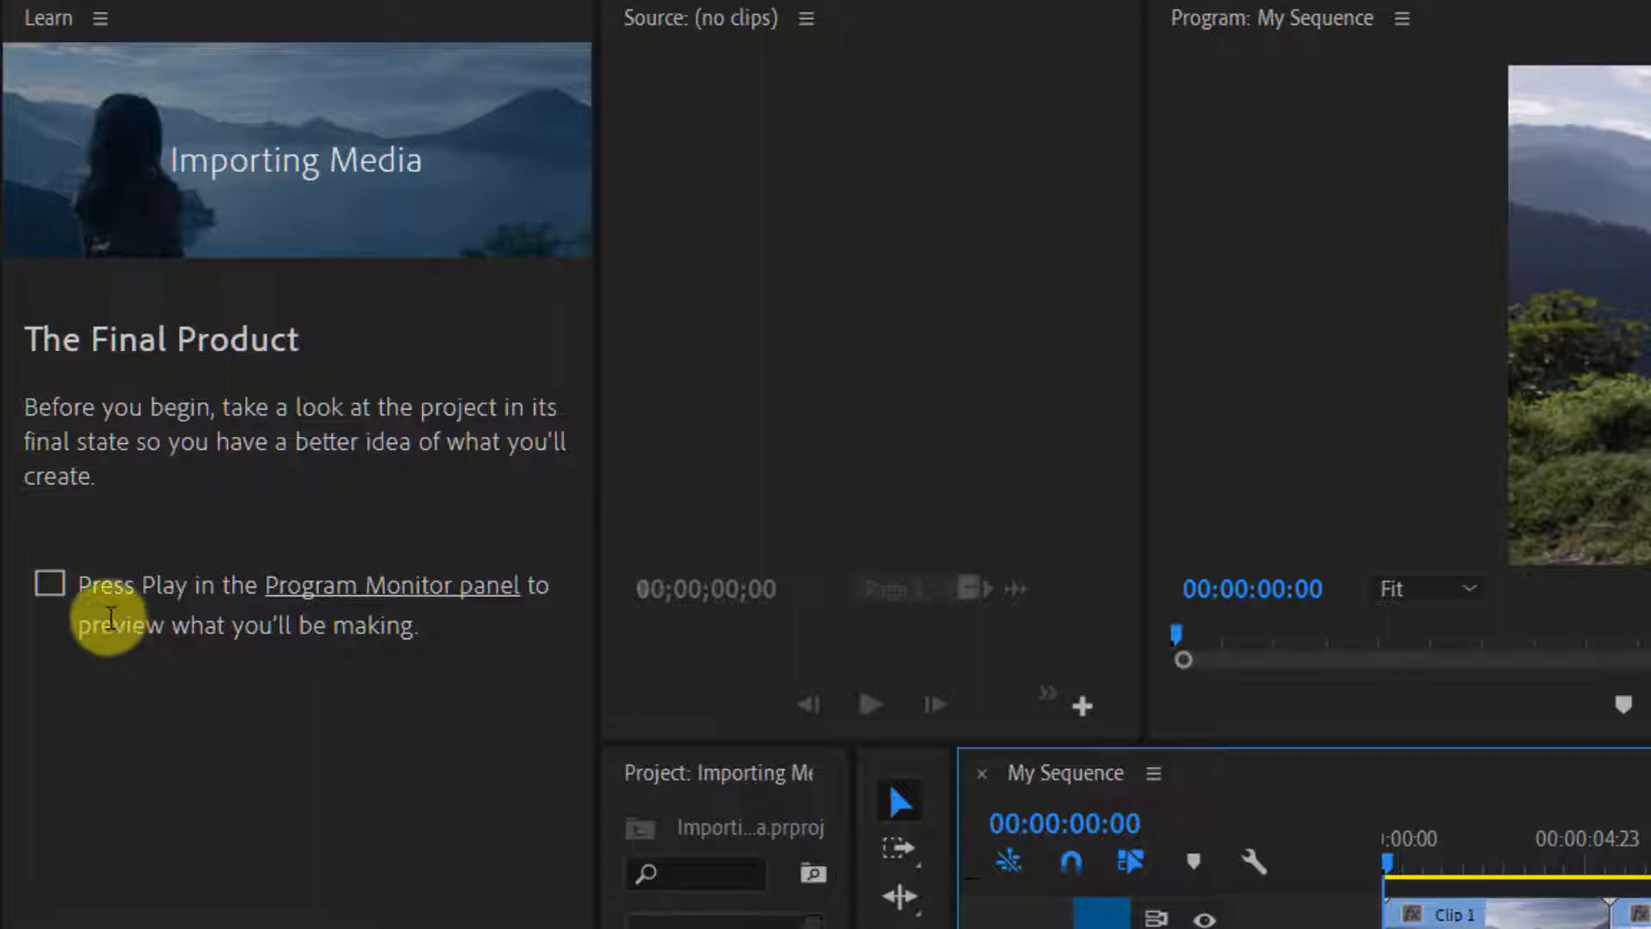
Play the final product in the Program Monitor and advance to Importing Video Clips without saving Importing Media.prproj
mouse_move(466, 606)
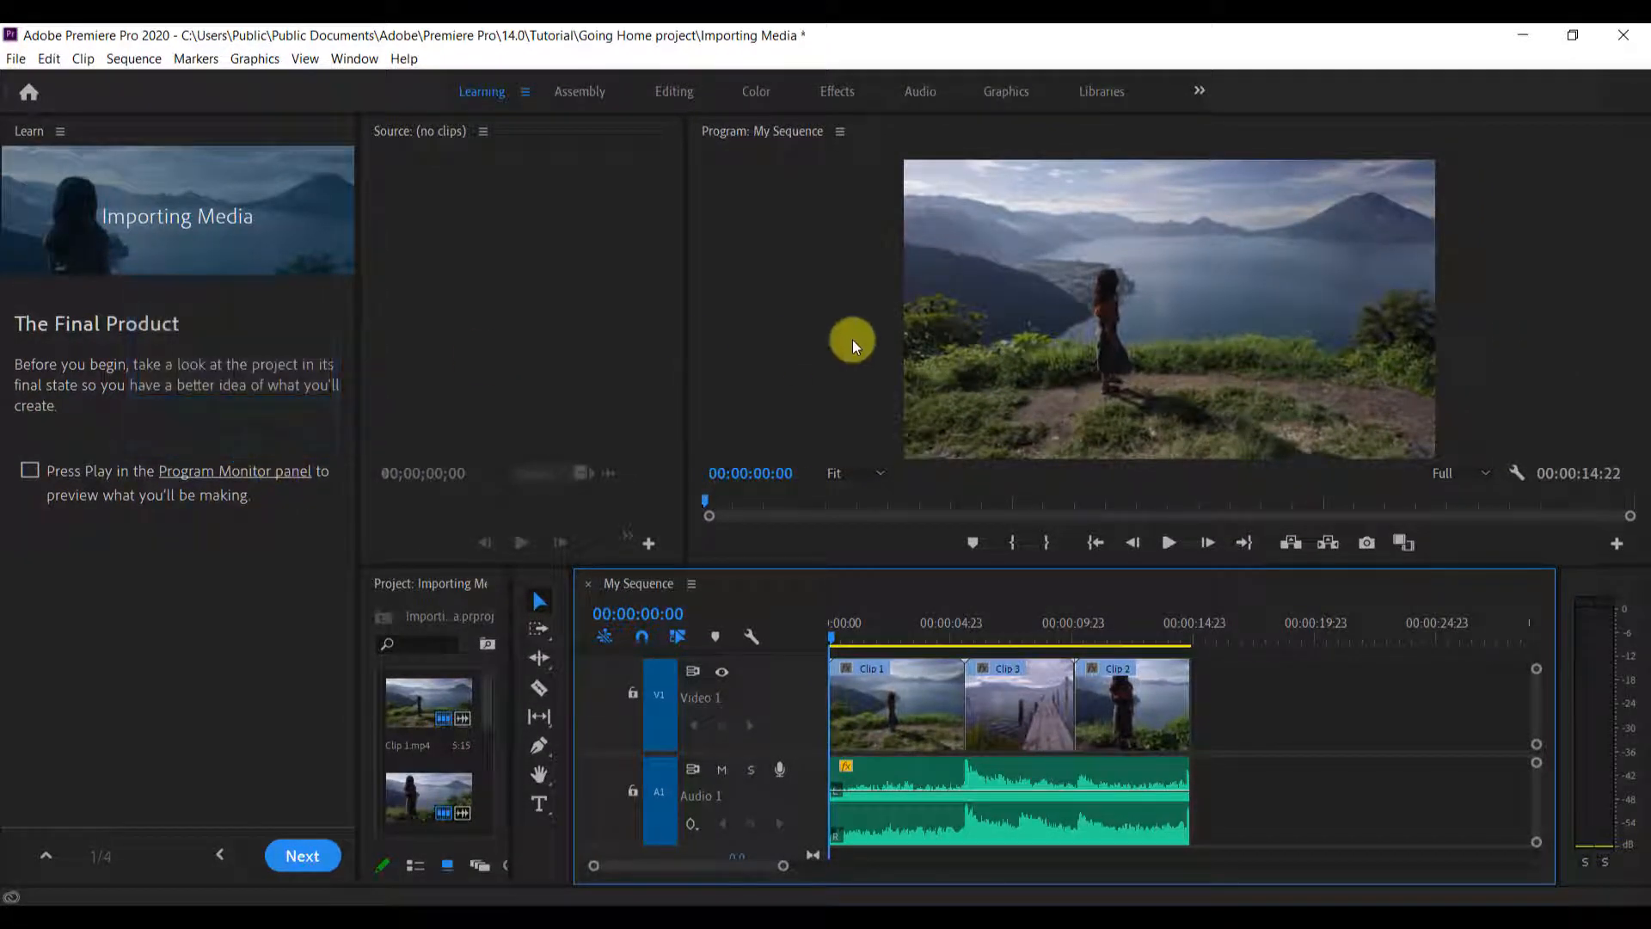
left_click(1168, 543)
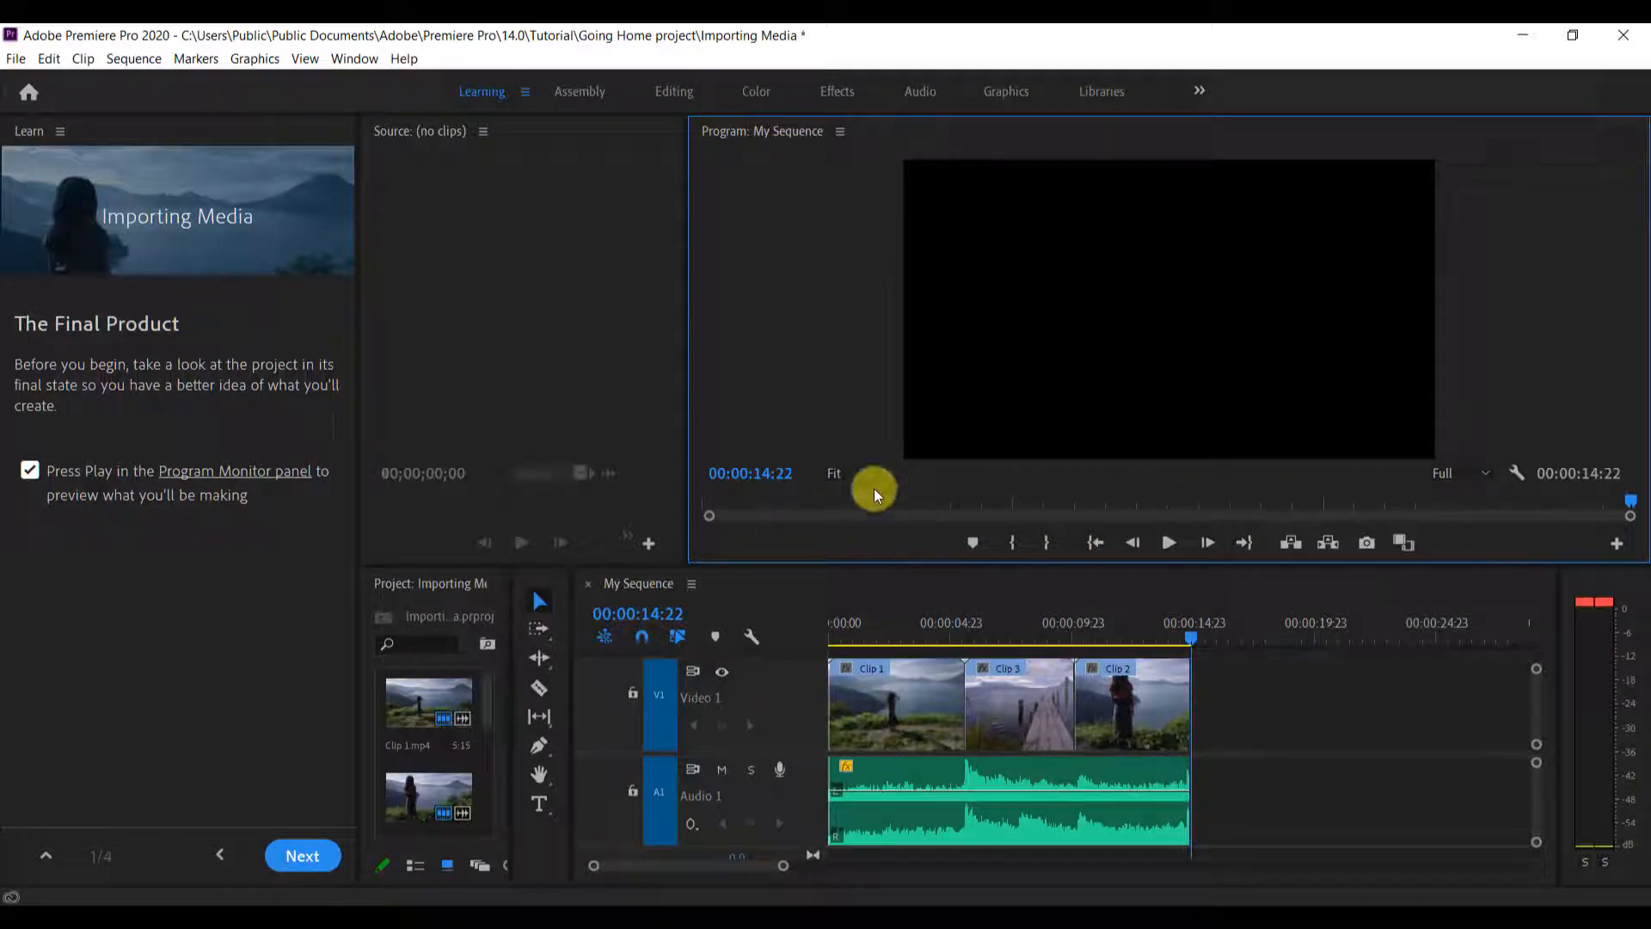
left_click(303, 856)
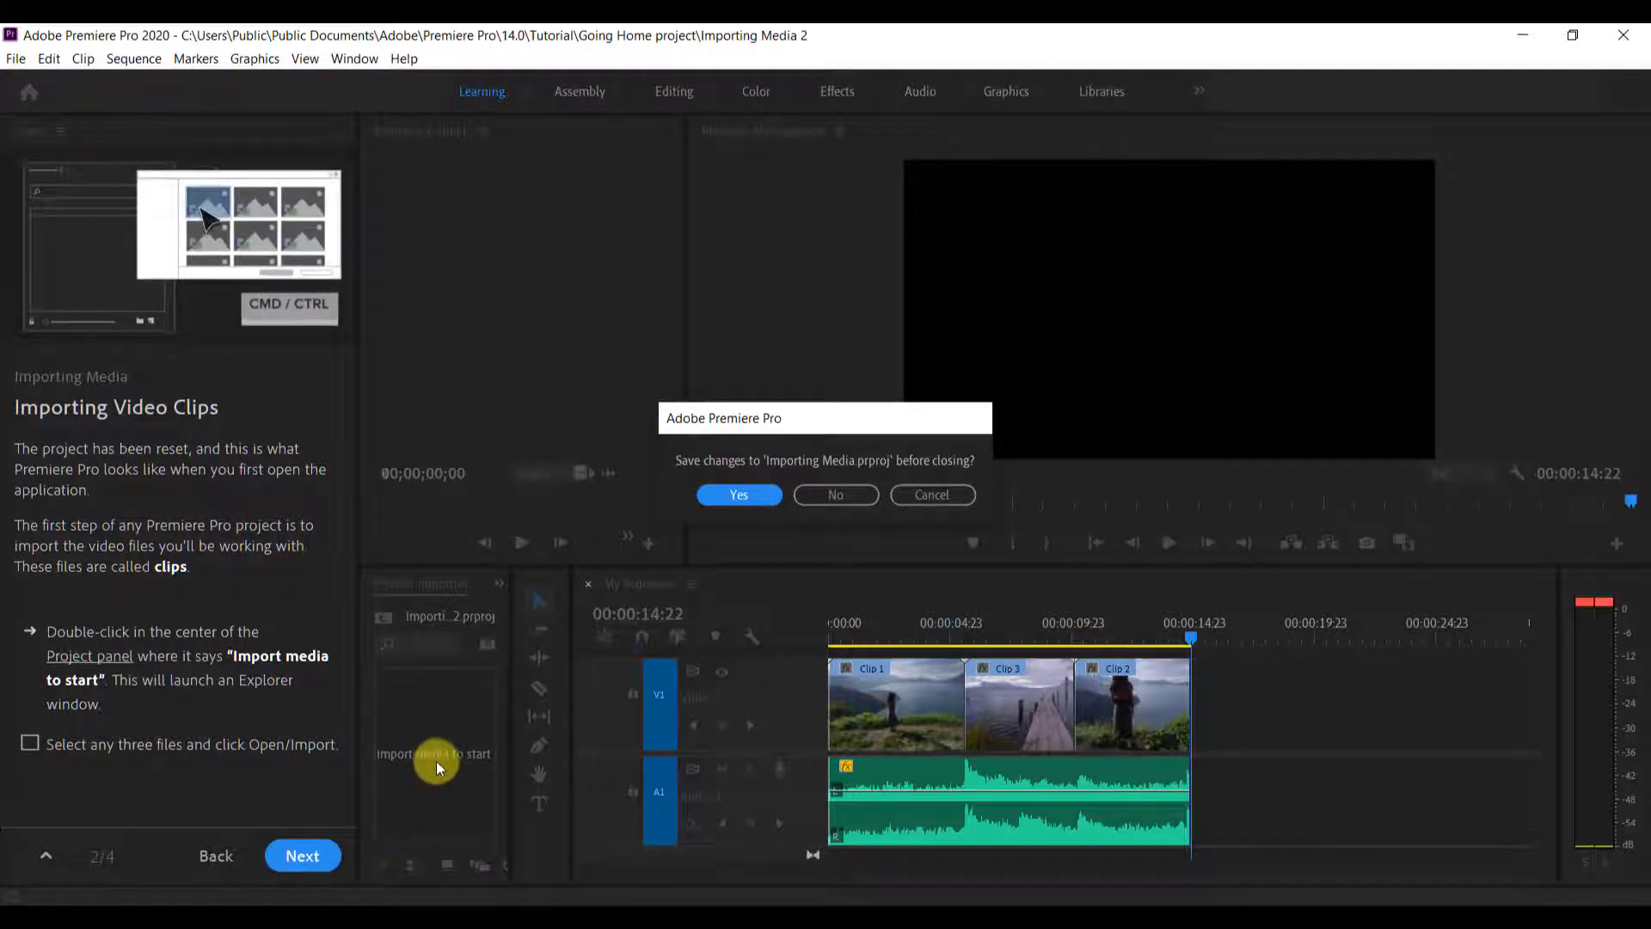
left_click(834, 497)
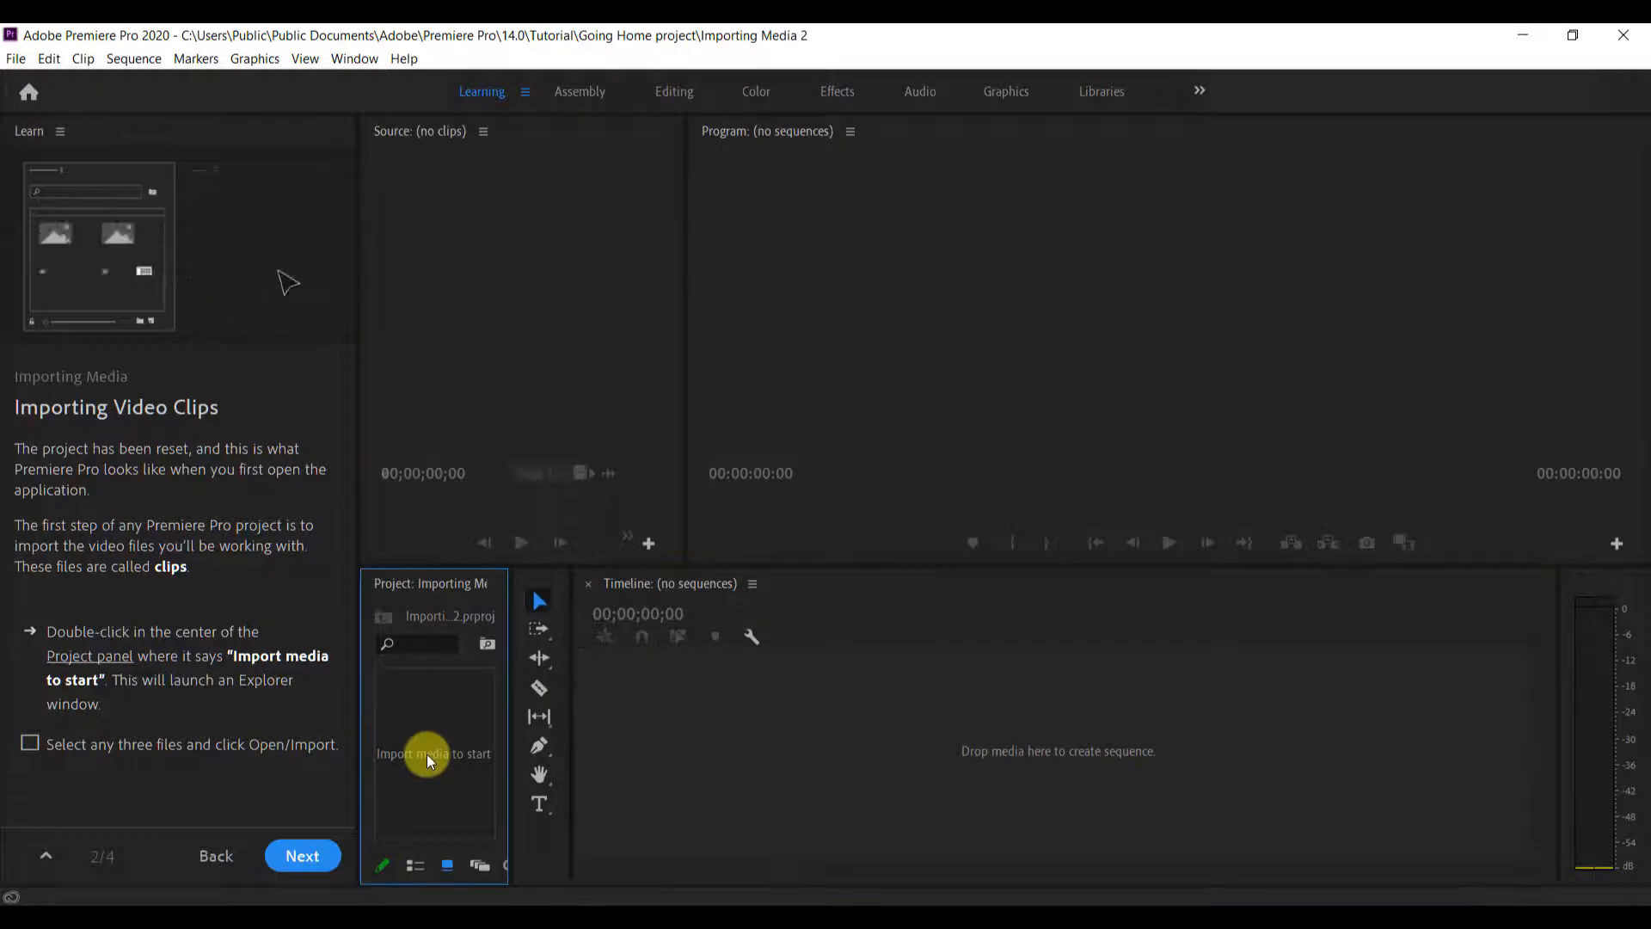
Import the clips Tikal, DockAtitlanTL and A001_C037_0921FG_001 from the Footage folder into the project
double_click(426, 755)
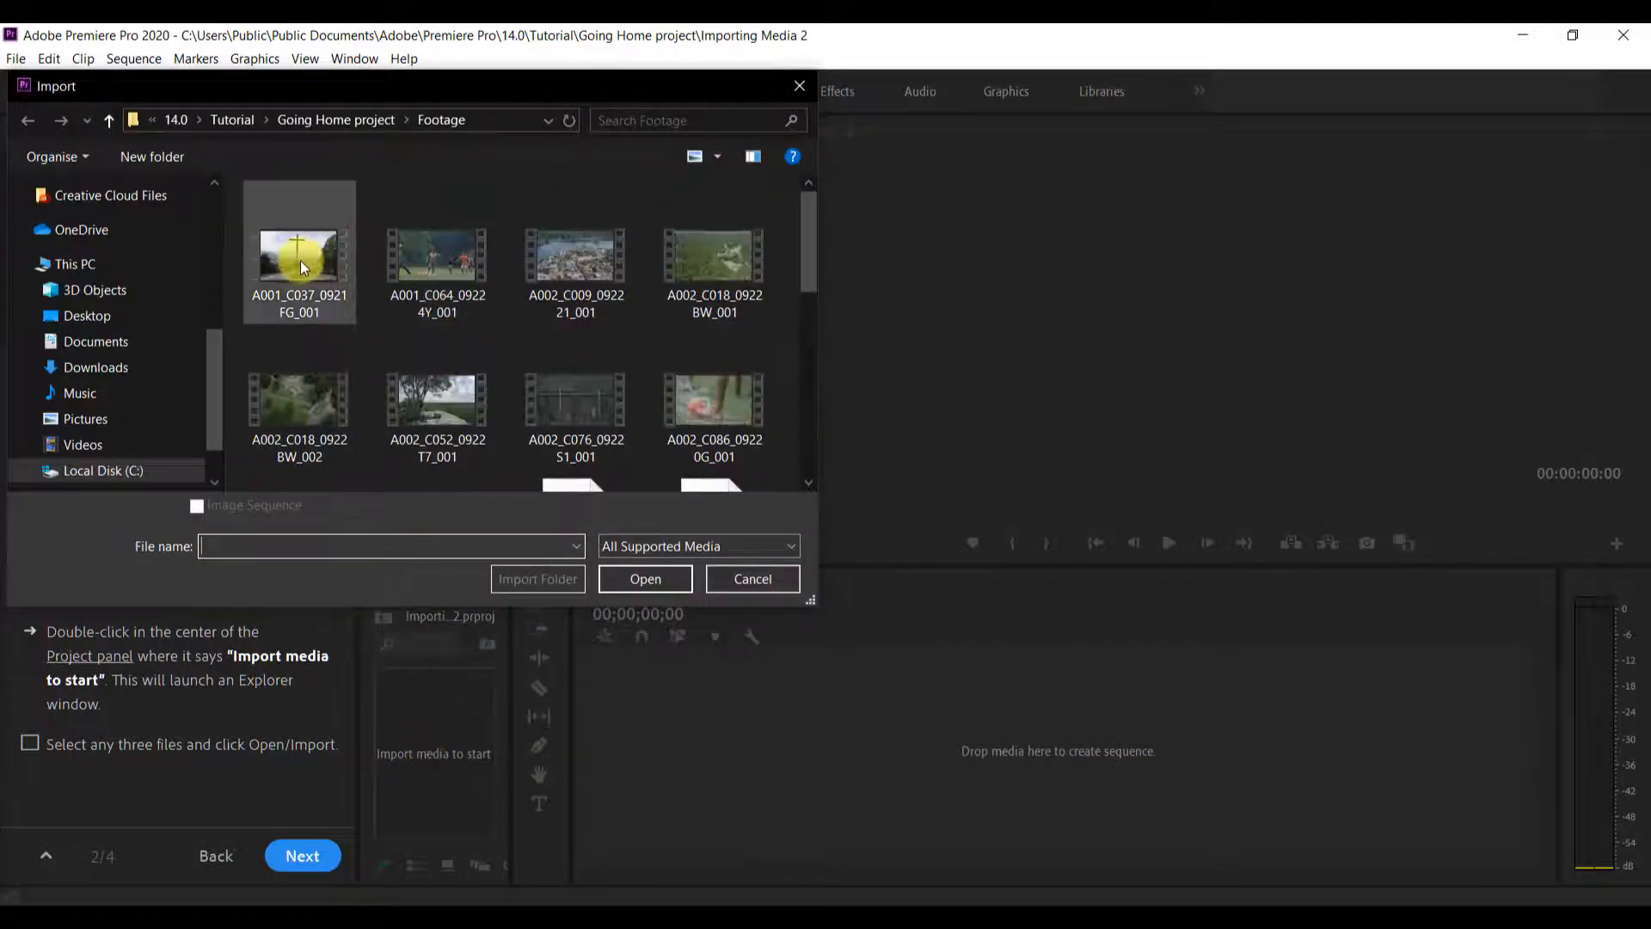
left_click_drag(376, 92, 800, 132)
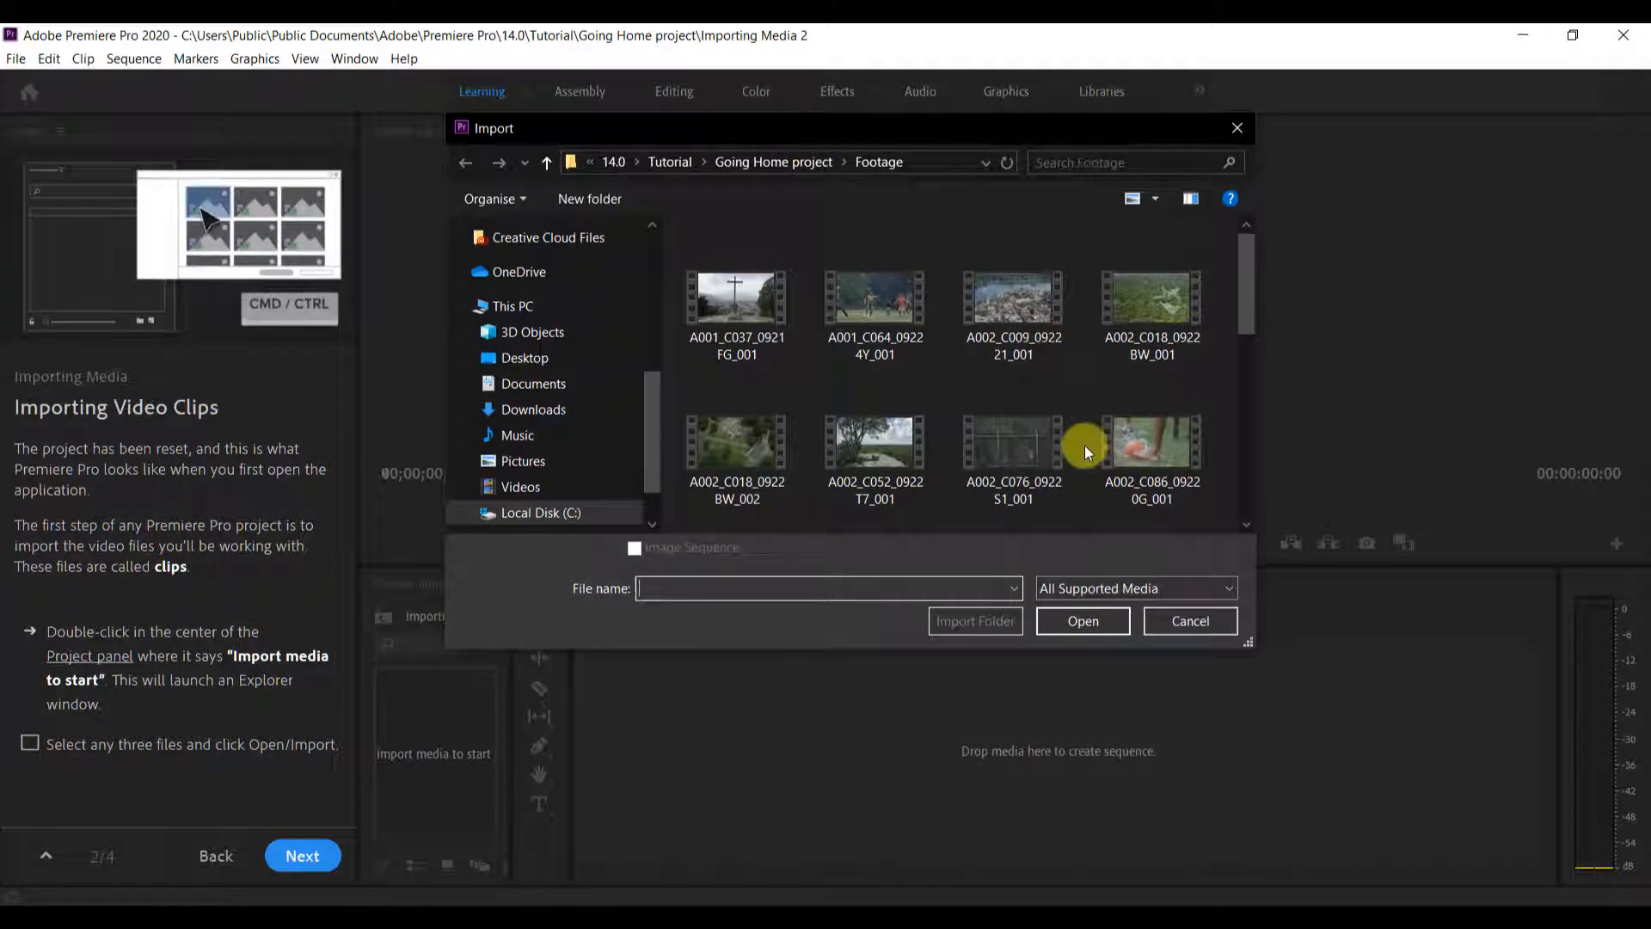
scroll(807, 363, "down", 3)
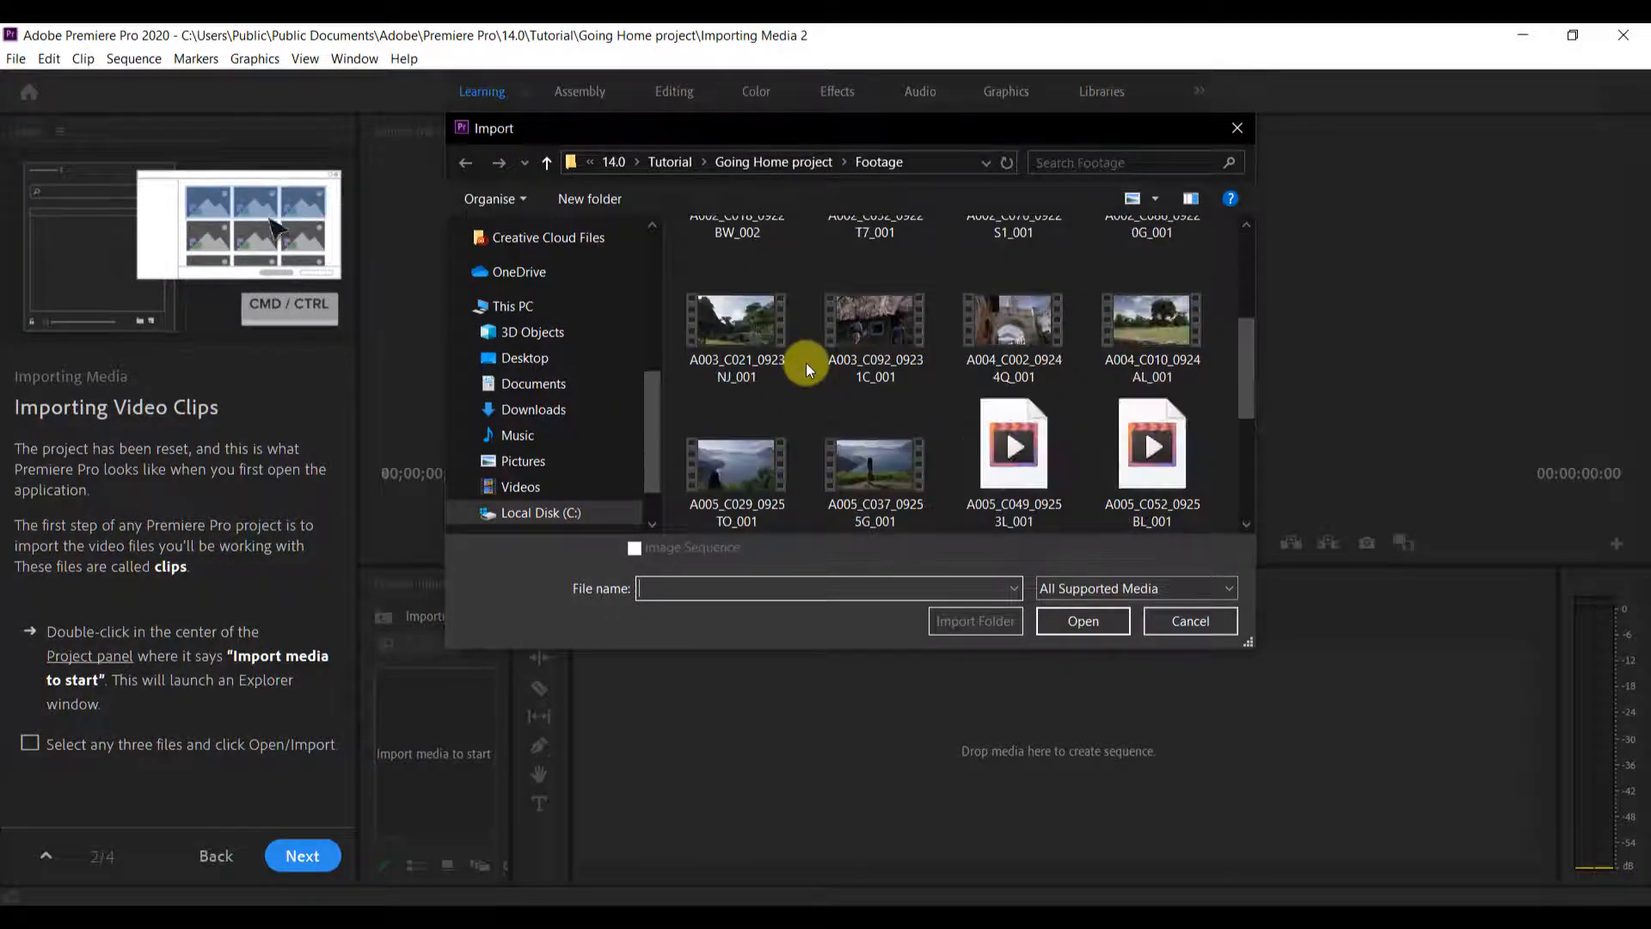
scroll(807, 363, "down", 2)
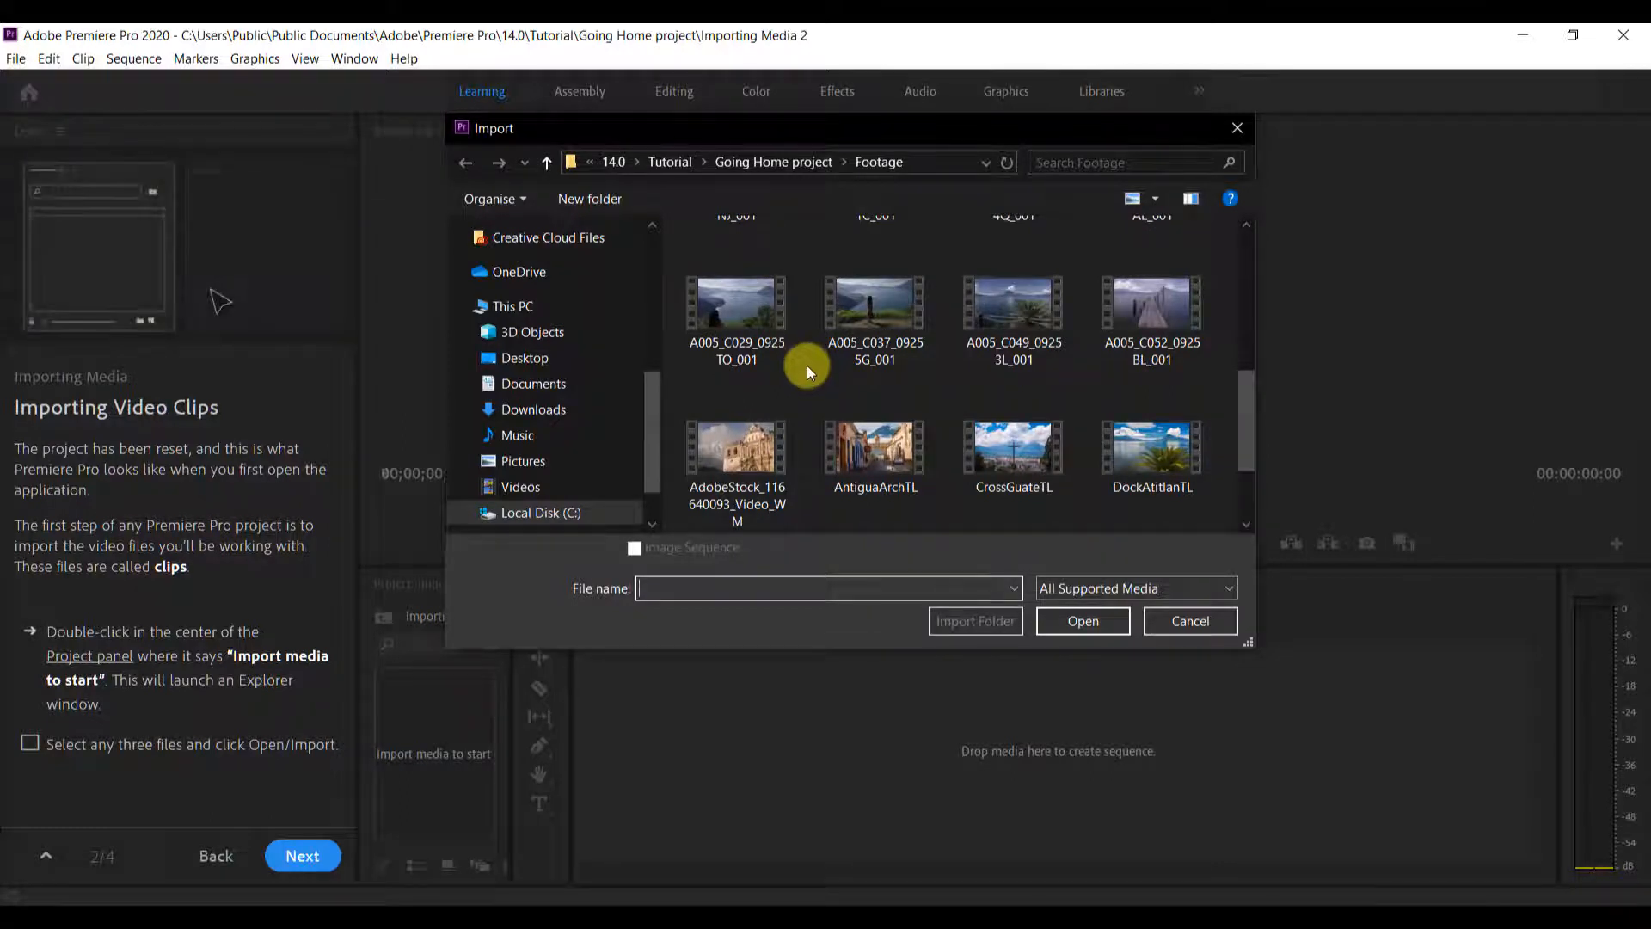
scroll(815, 378, "down", 2)
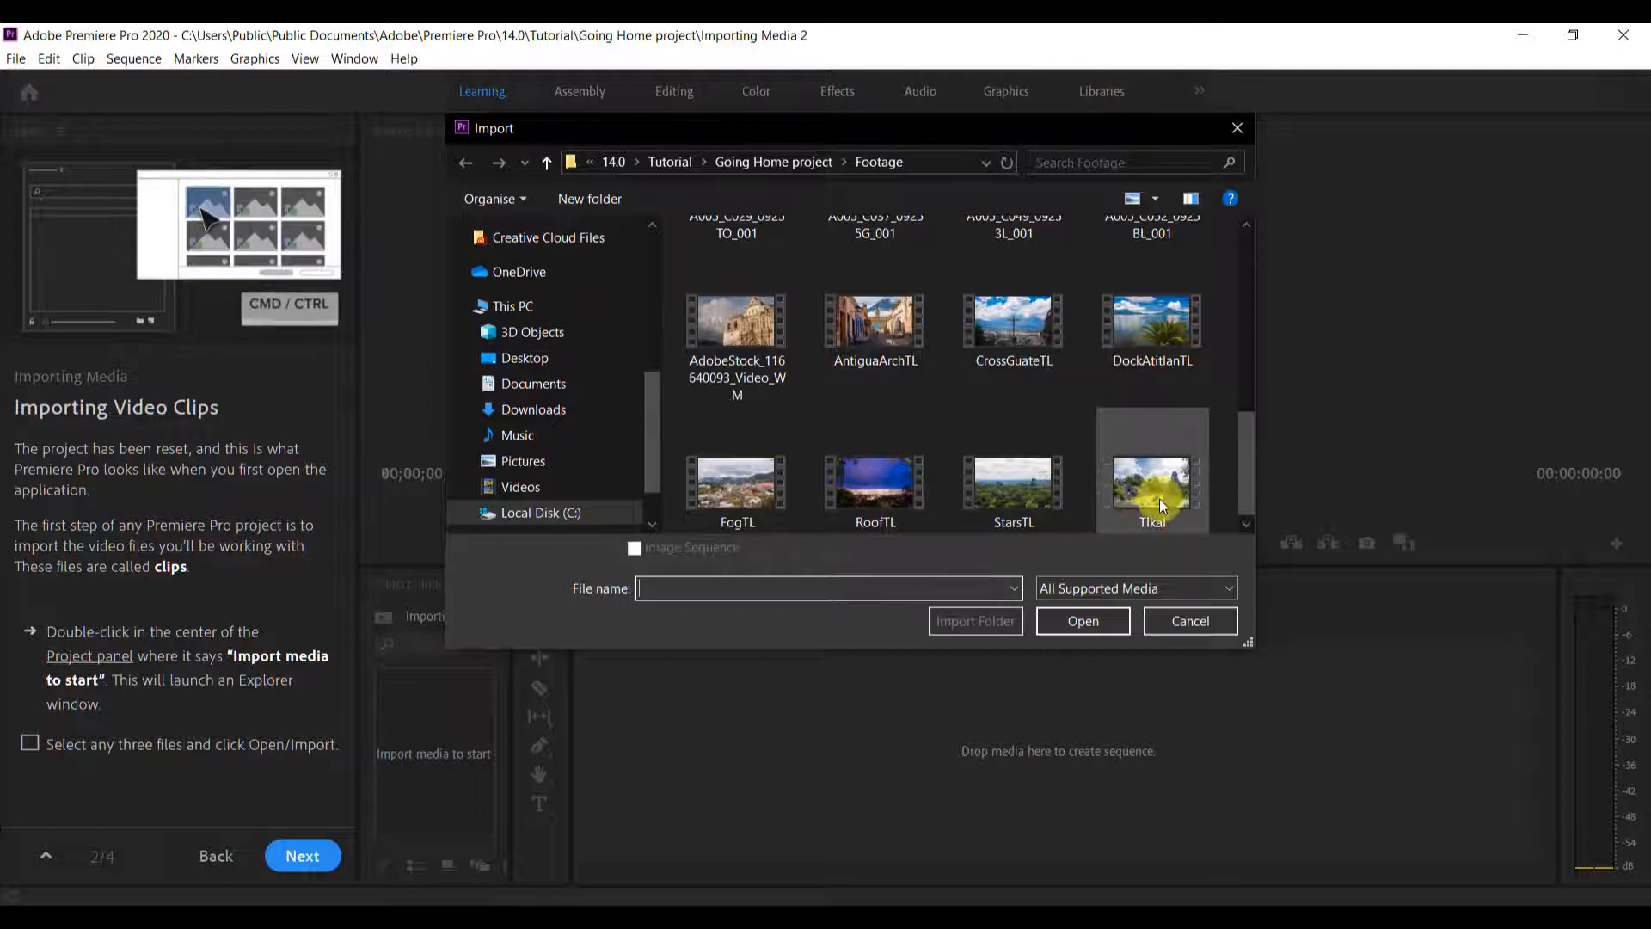
left_click(1121, 468)
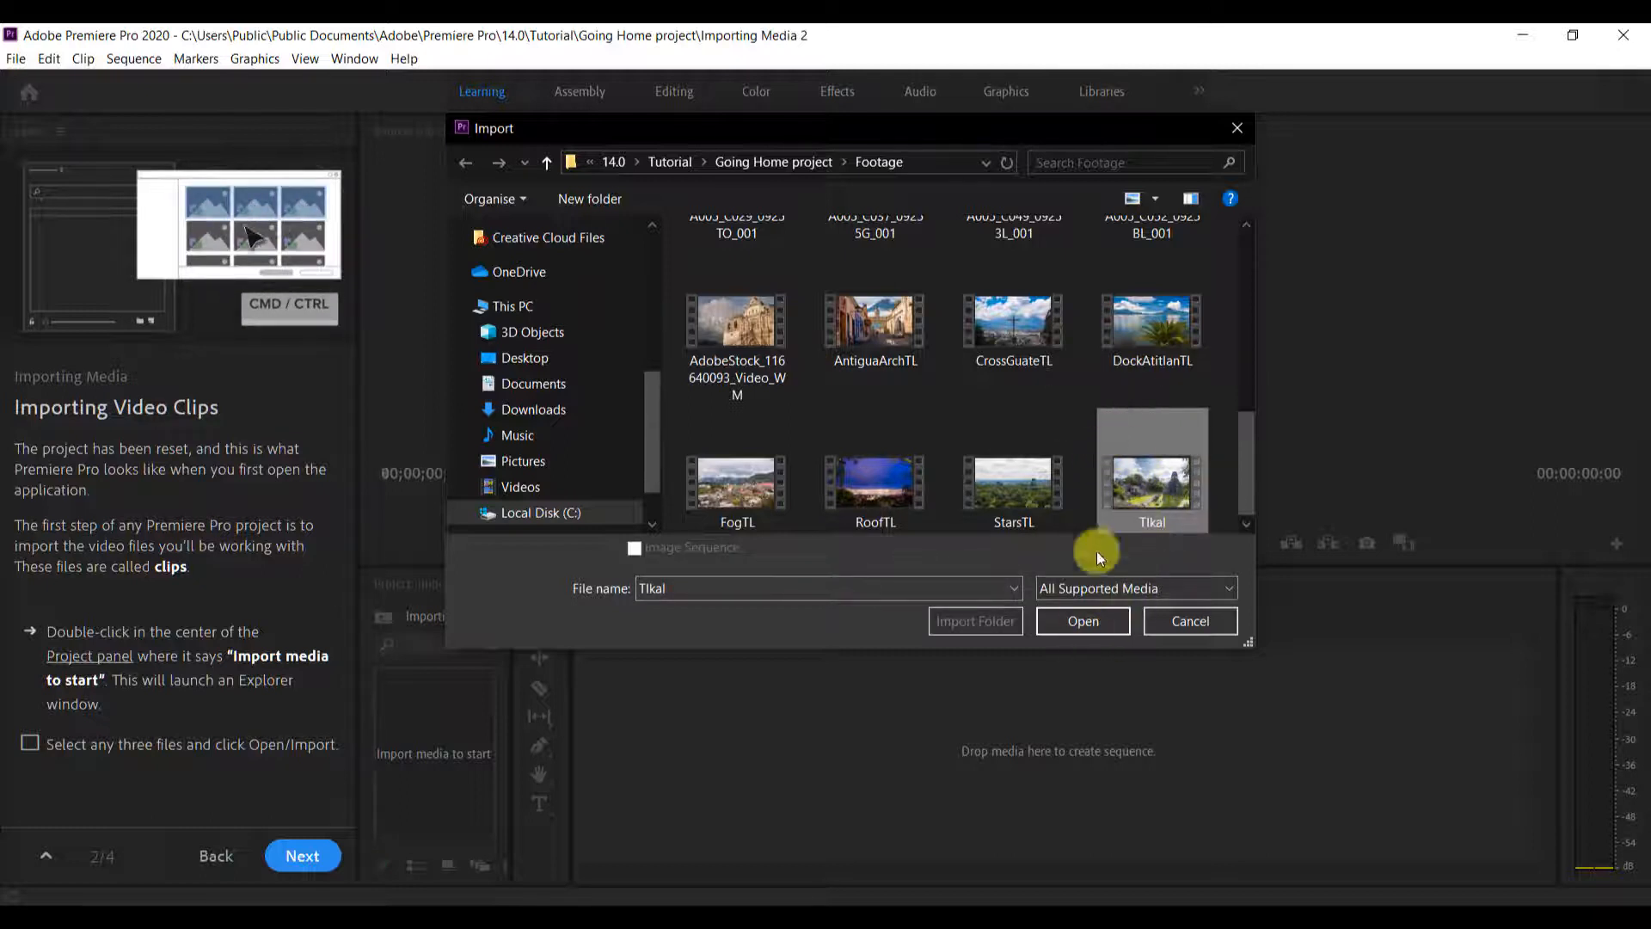
left_click(1135, 325)
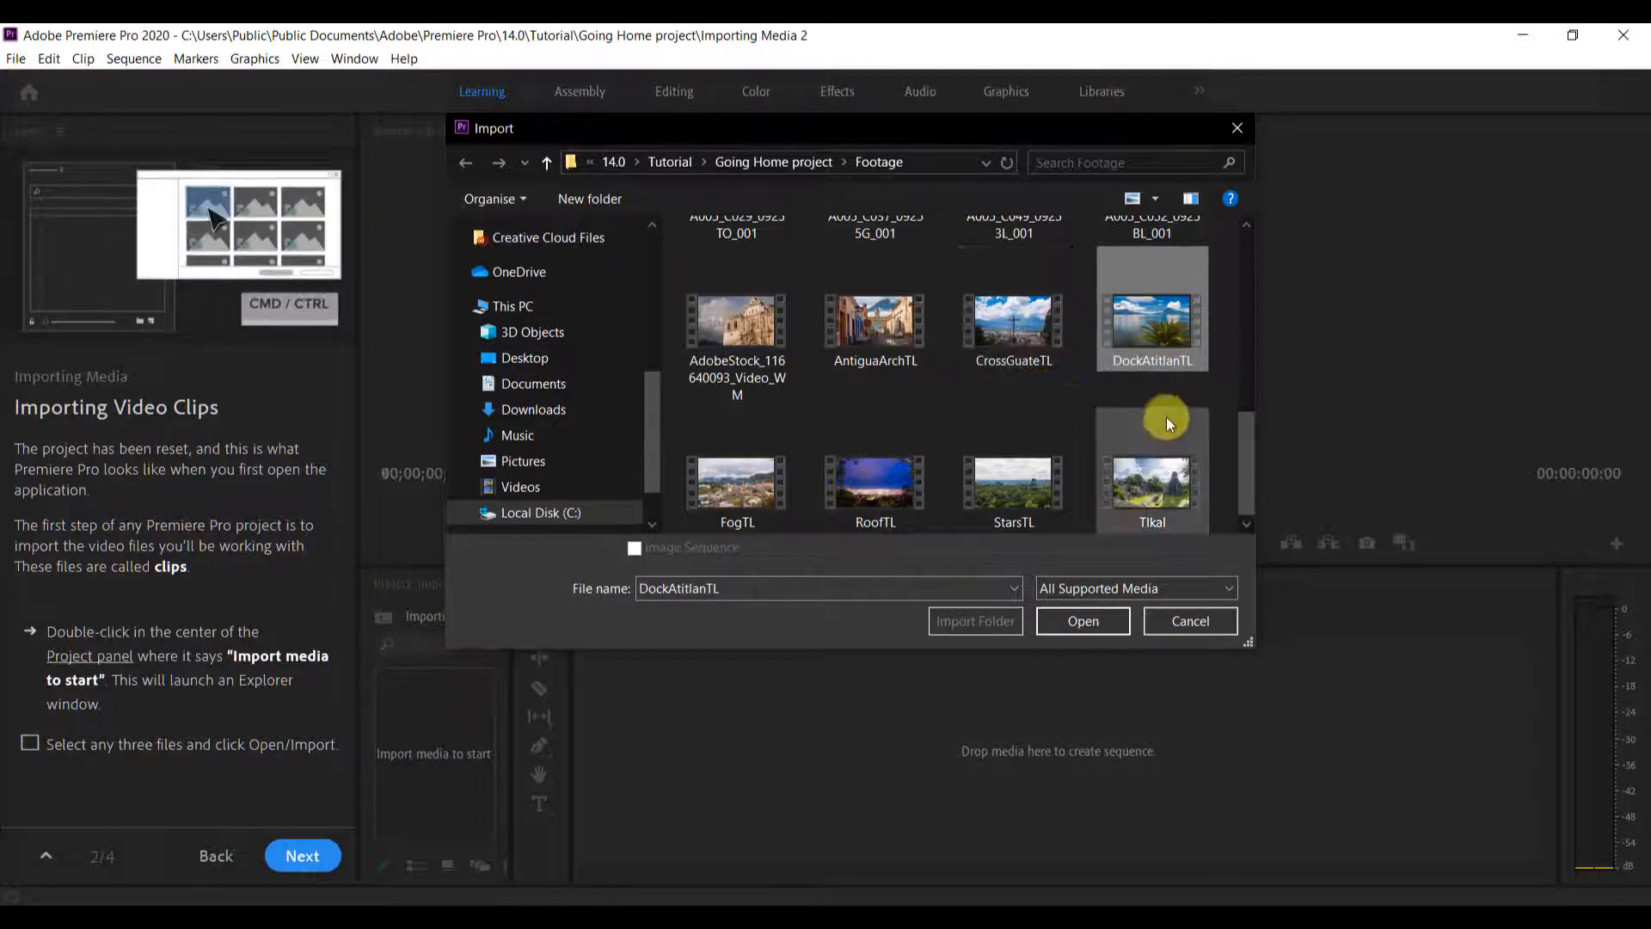
left_click(1159, 472, "ctrl")
scroll(1055, 410, "up", 5)
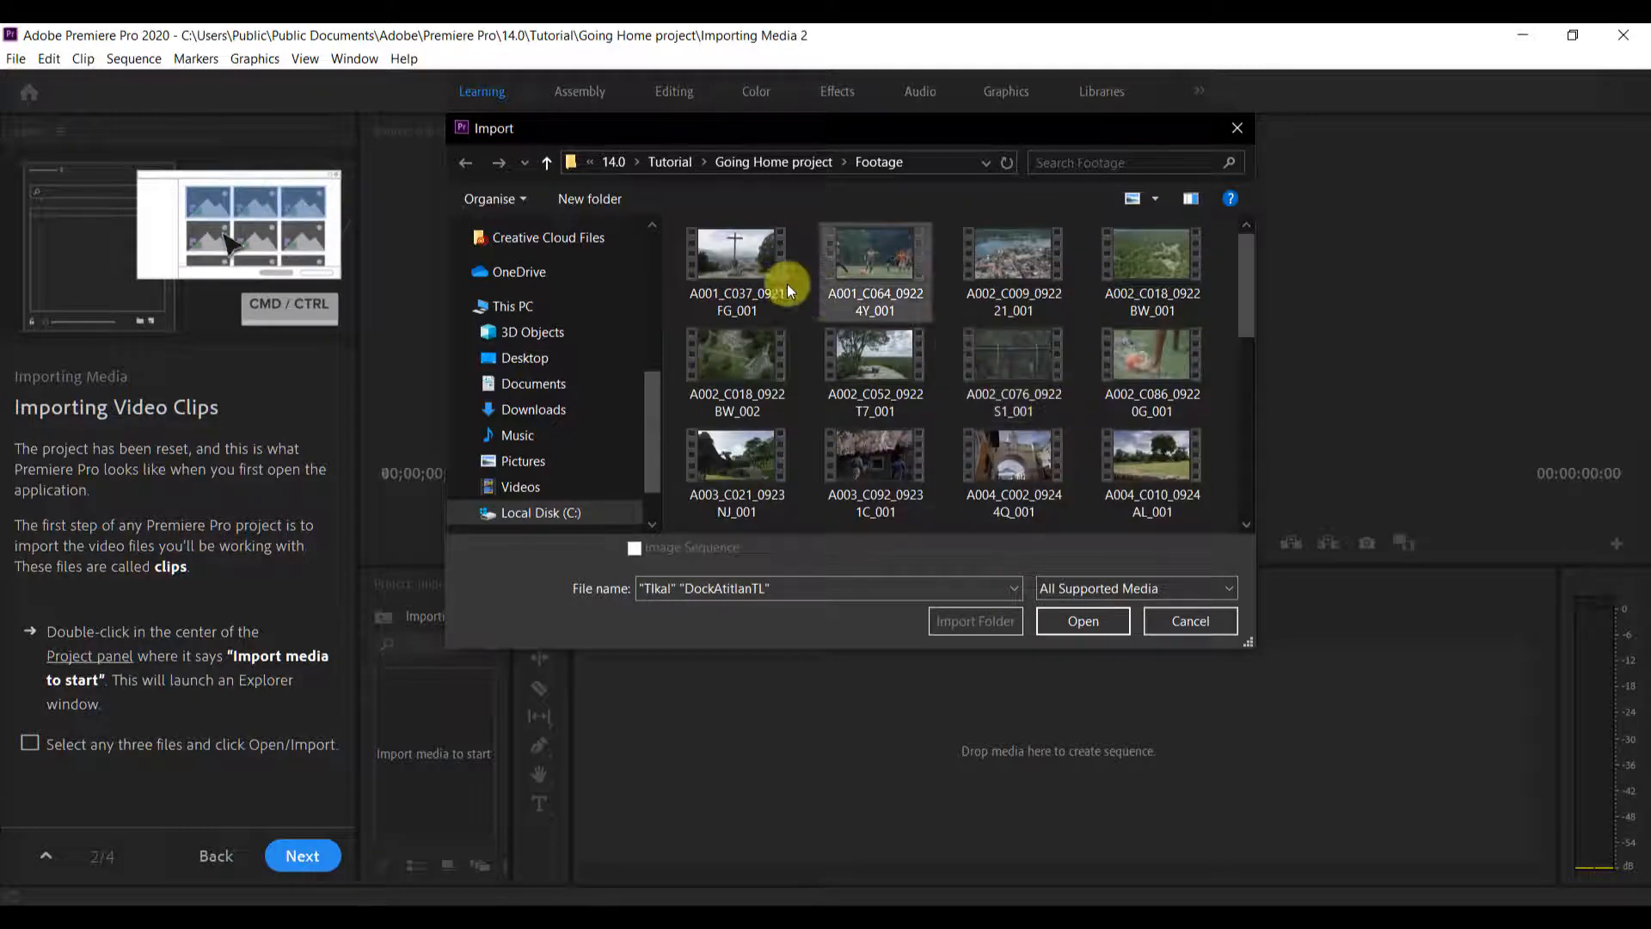
left_click(755, 262, "ctrl")
left_click(1080, 613)
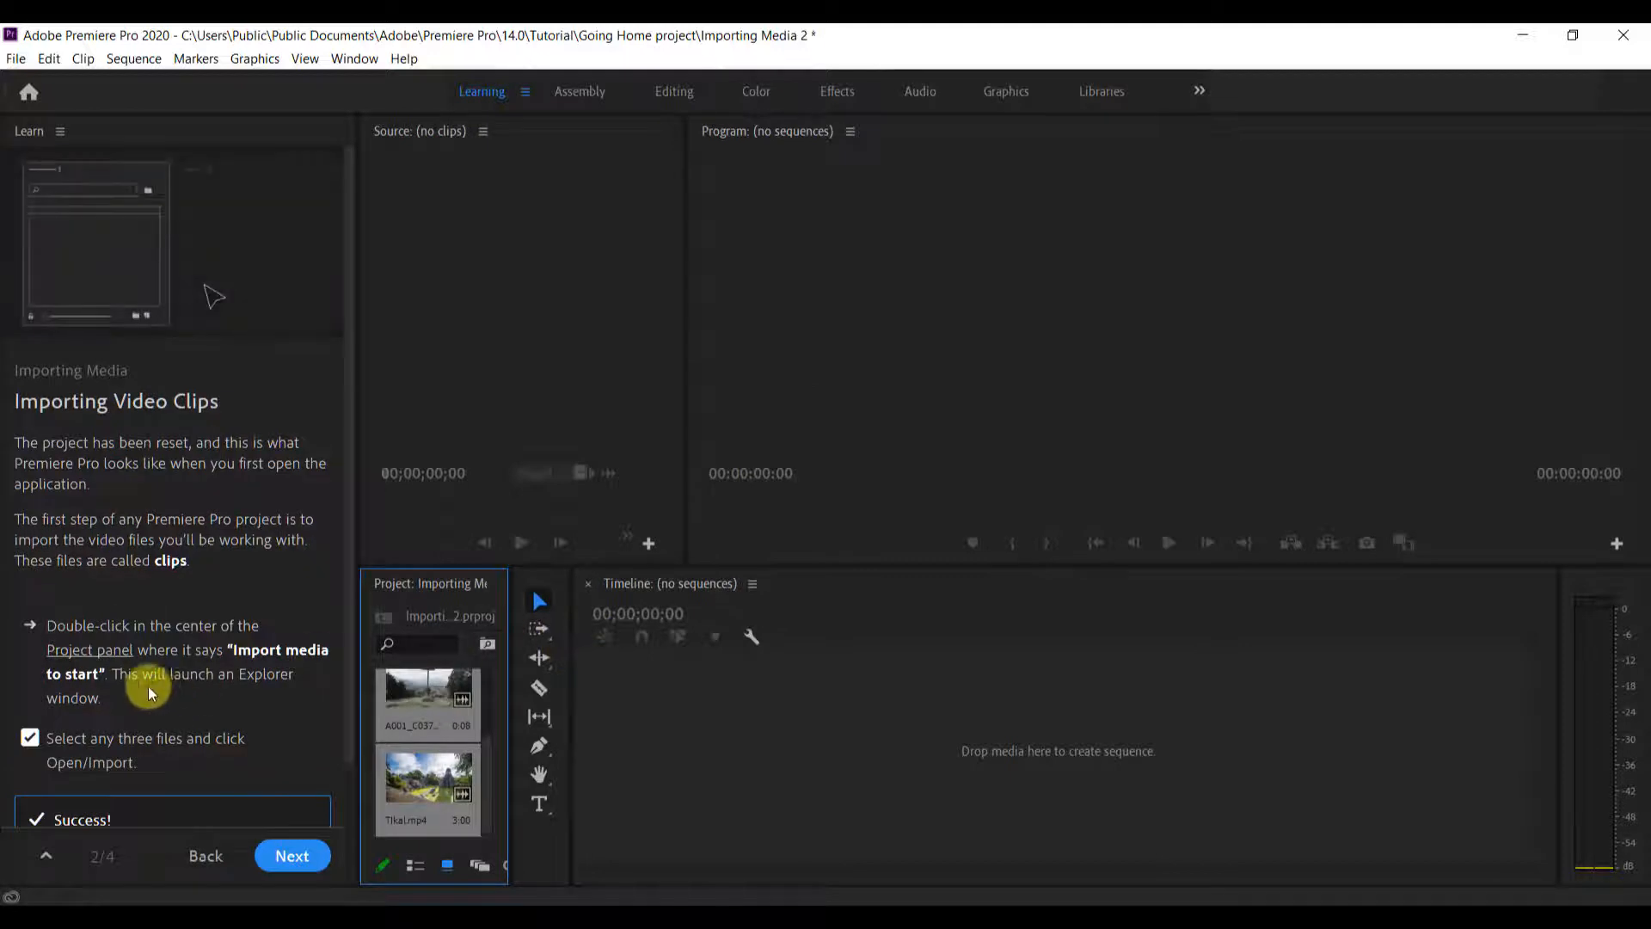
Advance to the Previewing Clips lesson and play DockAtitlanTL.mp4 in the Source Monitor
scroll(150, 691, "down", 3)
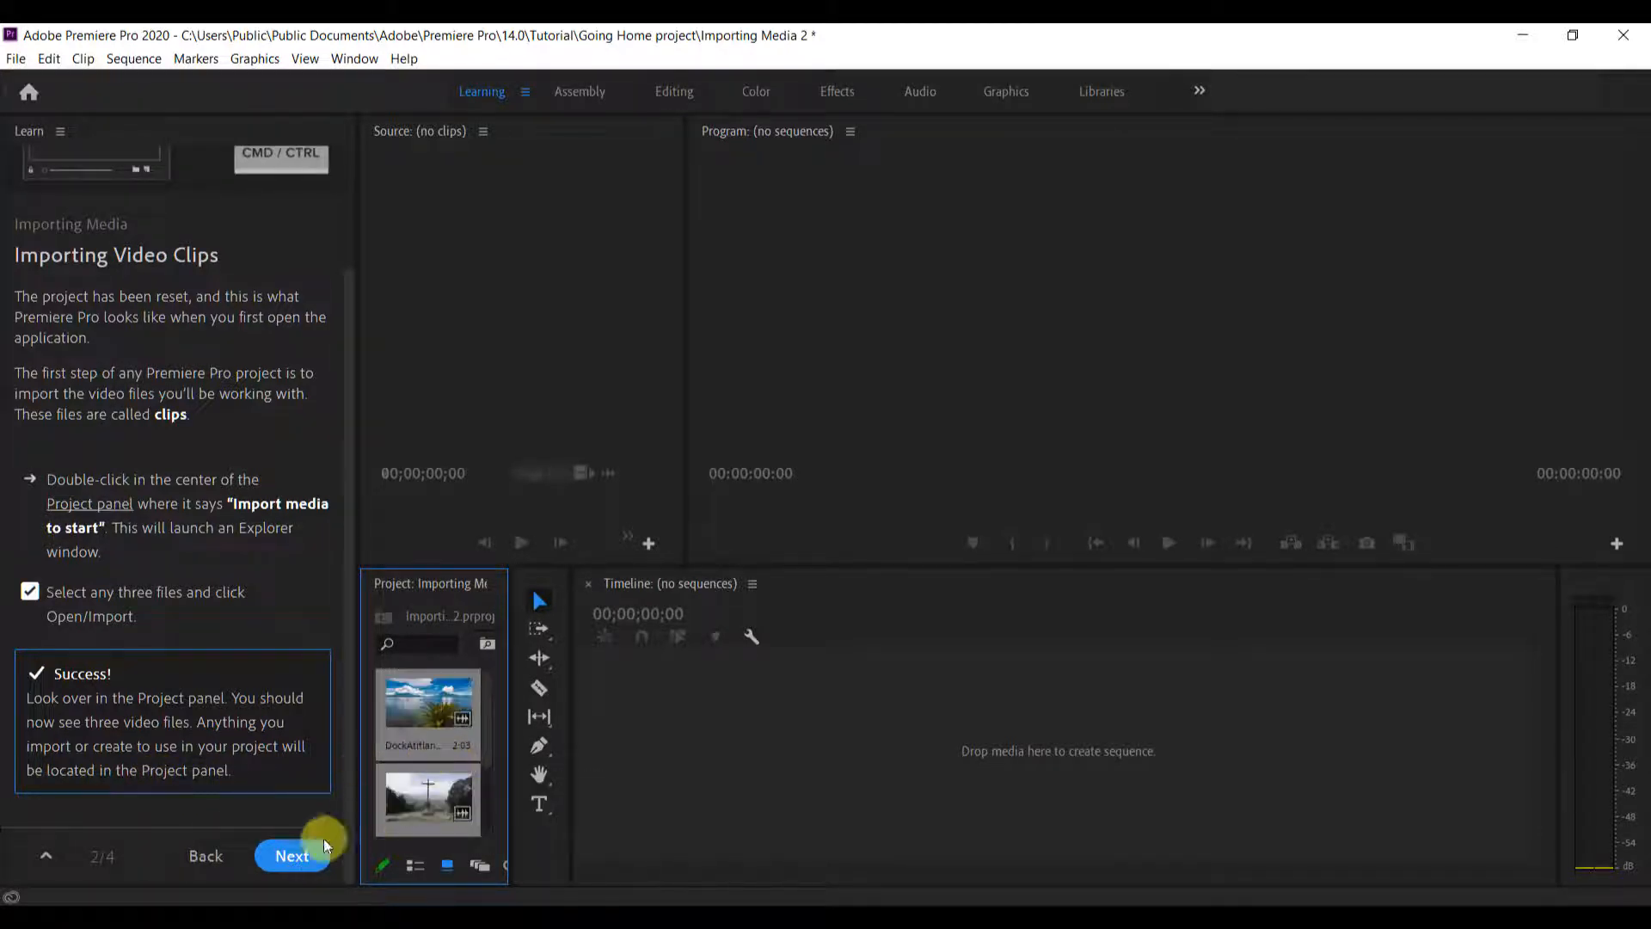
left_click(290, 855)
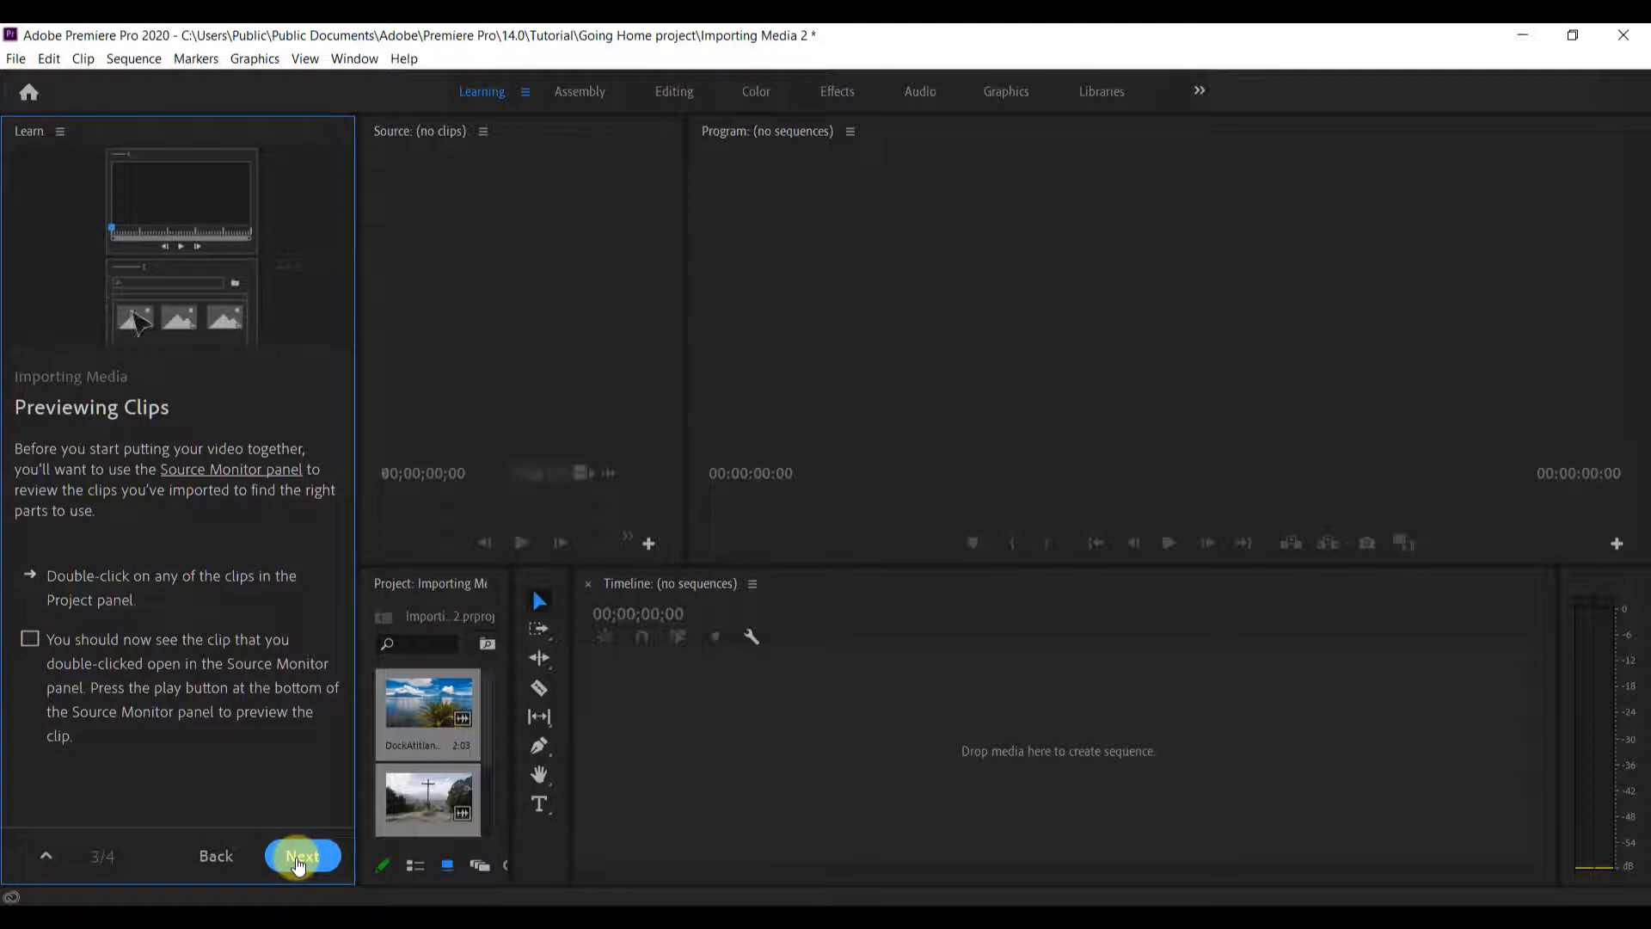
left_click(225, 856)
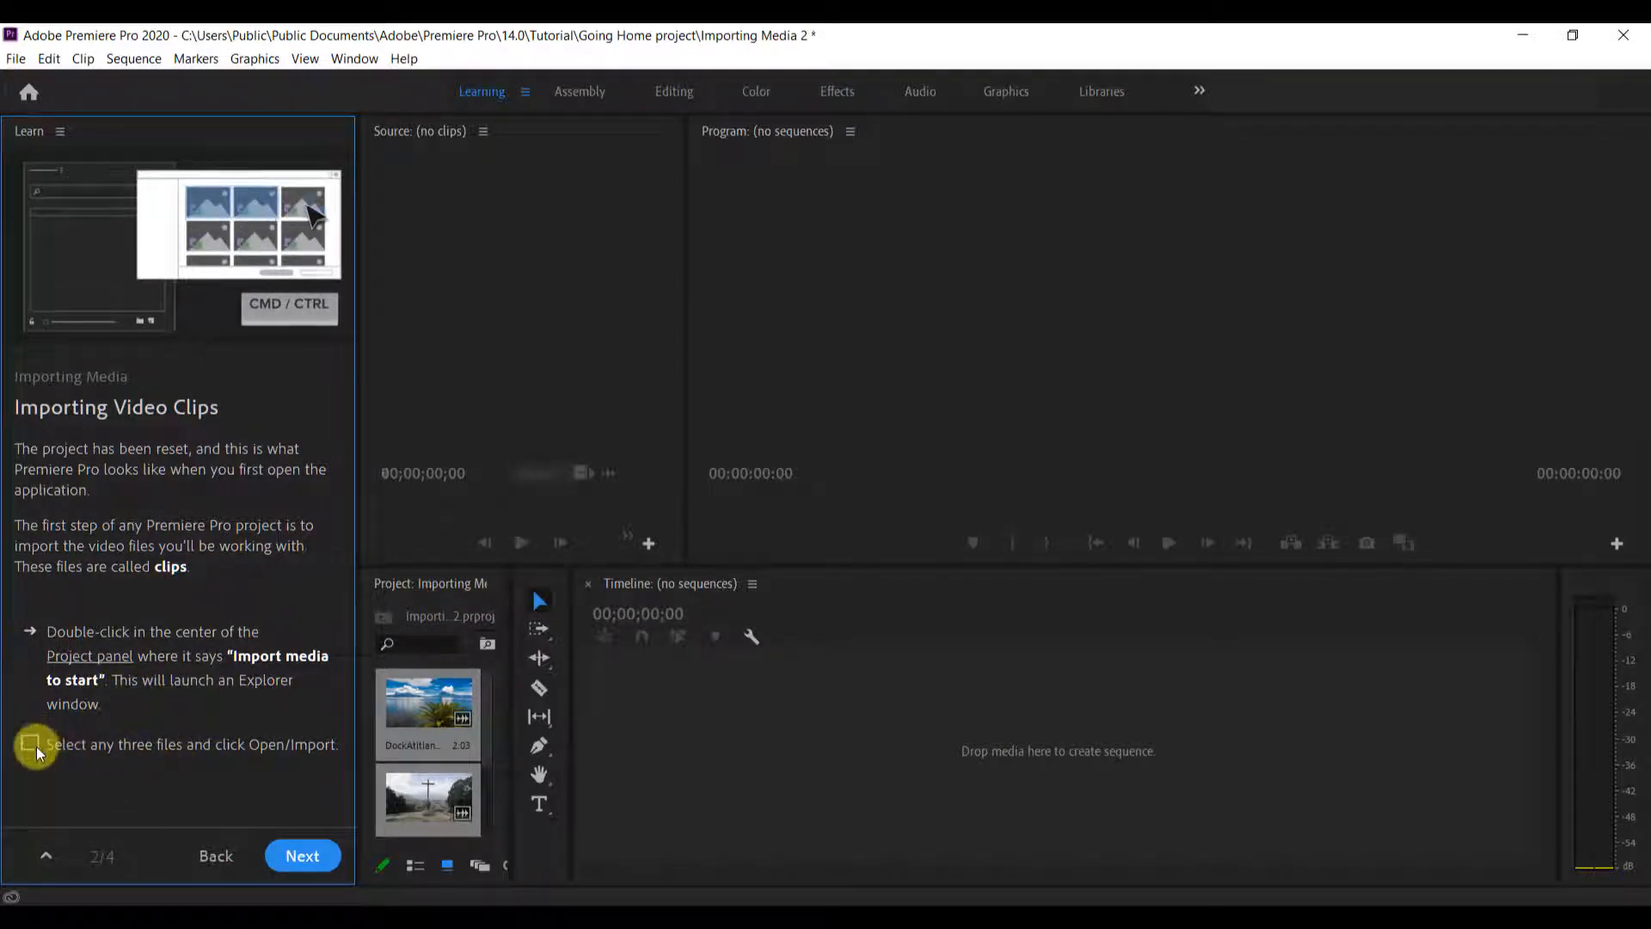
left_click(297, 857)
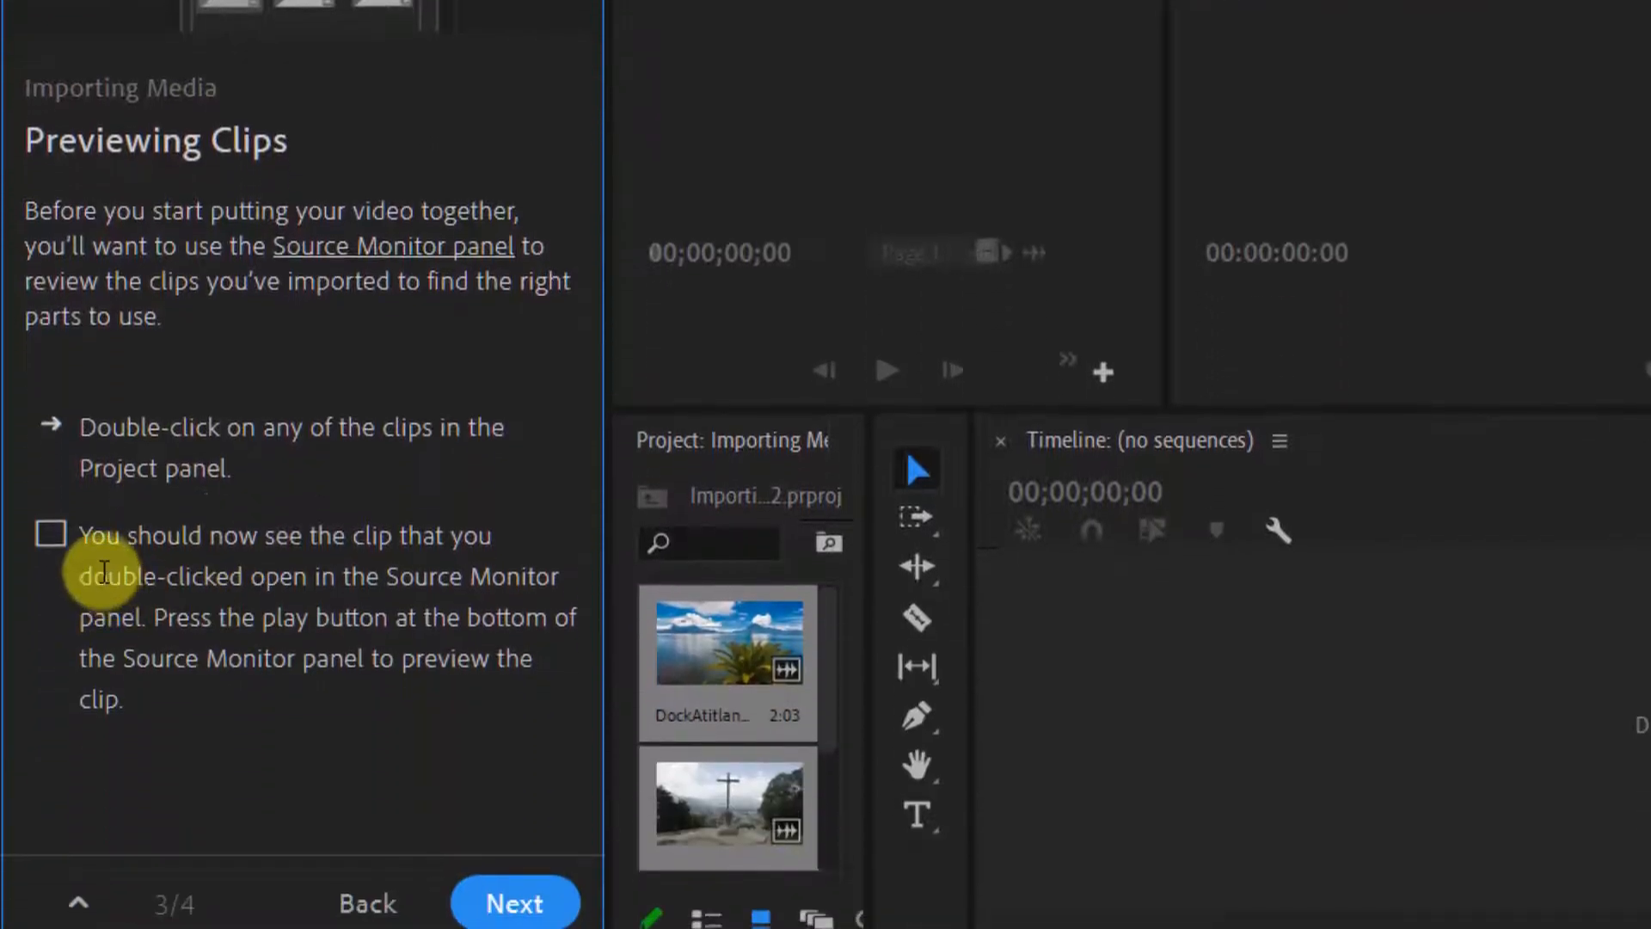
double_click(712, 640)
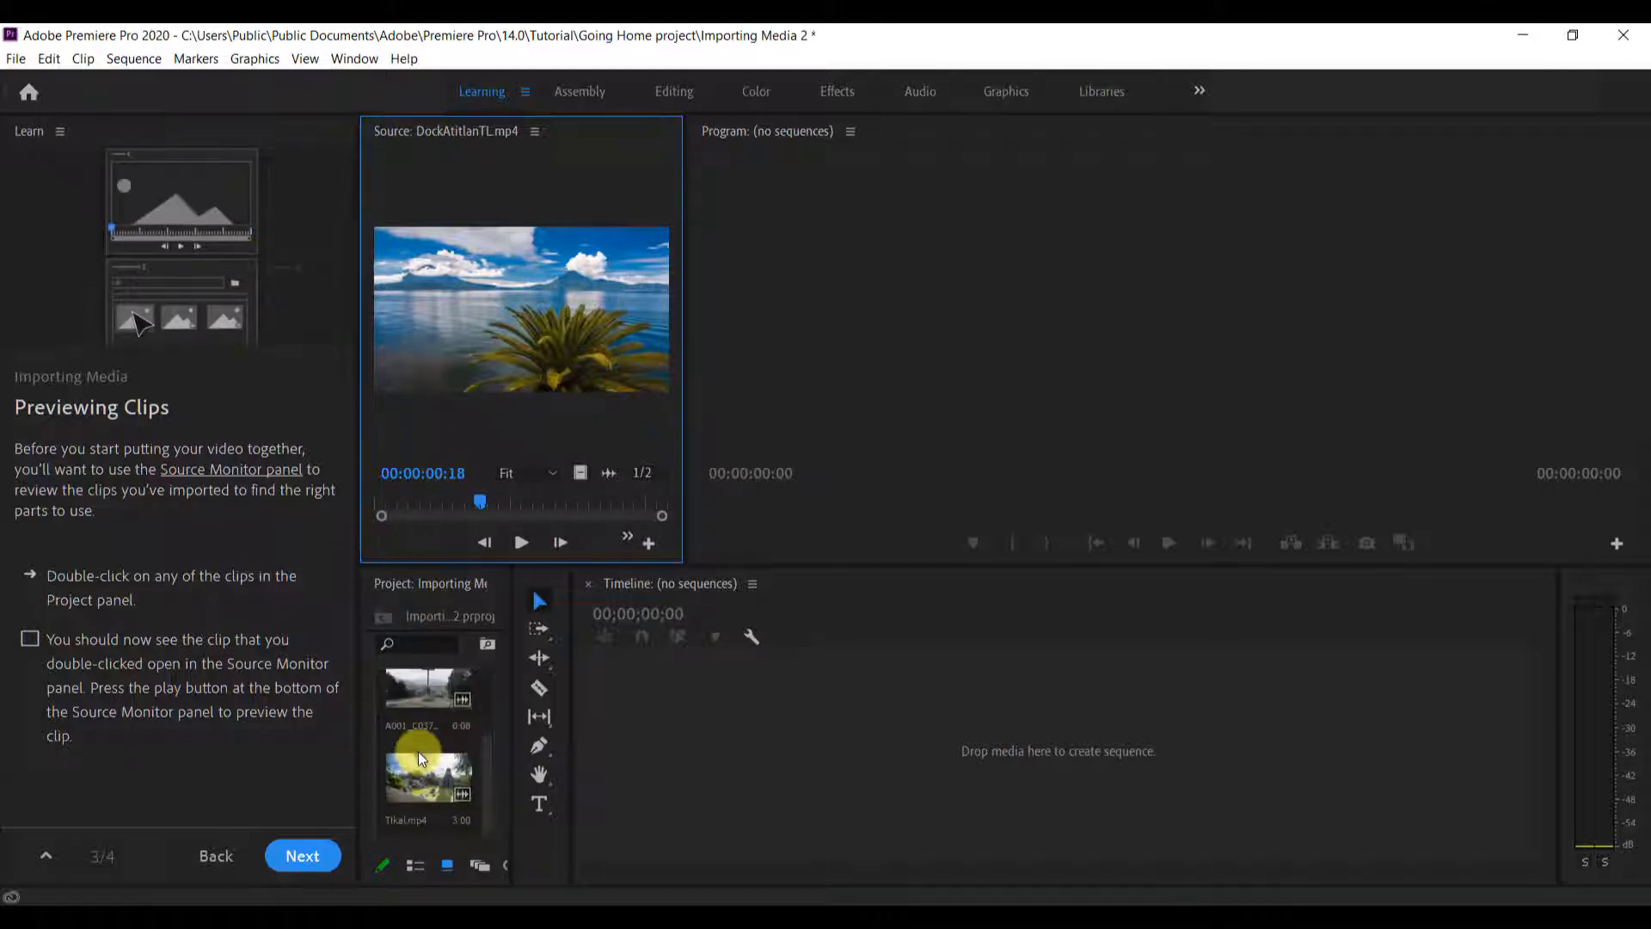
left_click(518, 545)
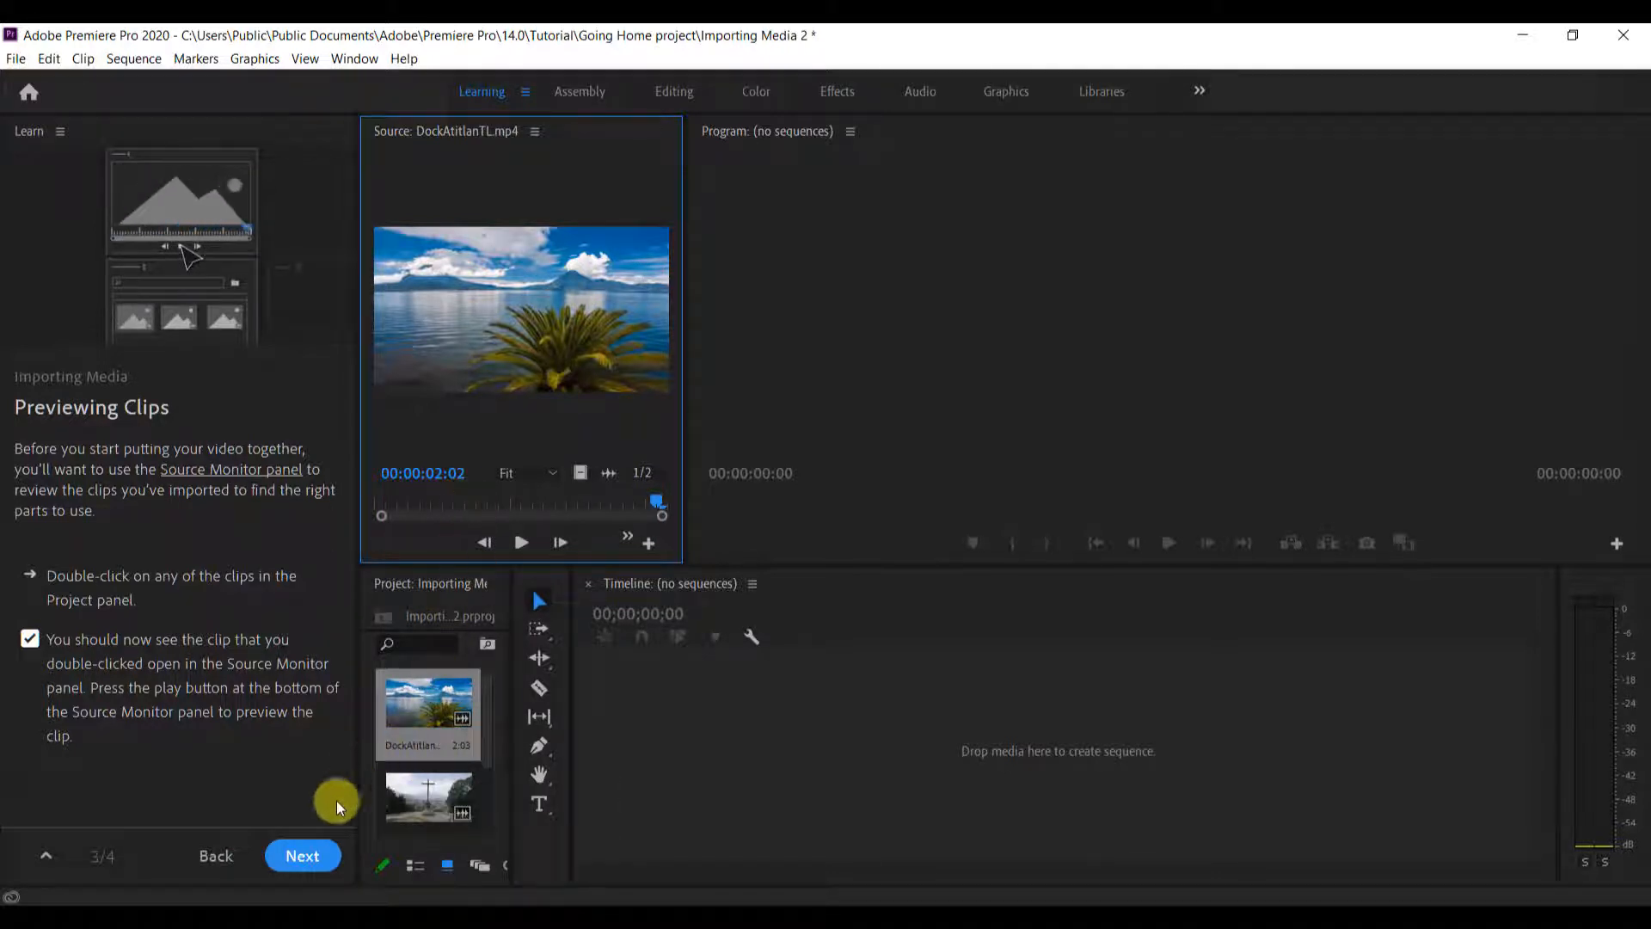
Finish Importing Media and start the Preparing Your Clips for Editing tutorial without saving Importing Media 2.prproj
left_click(309, 853)
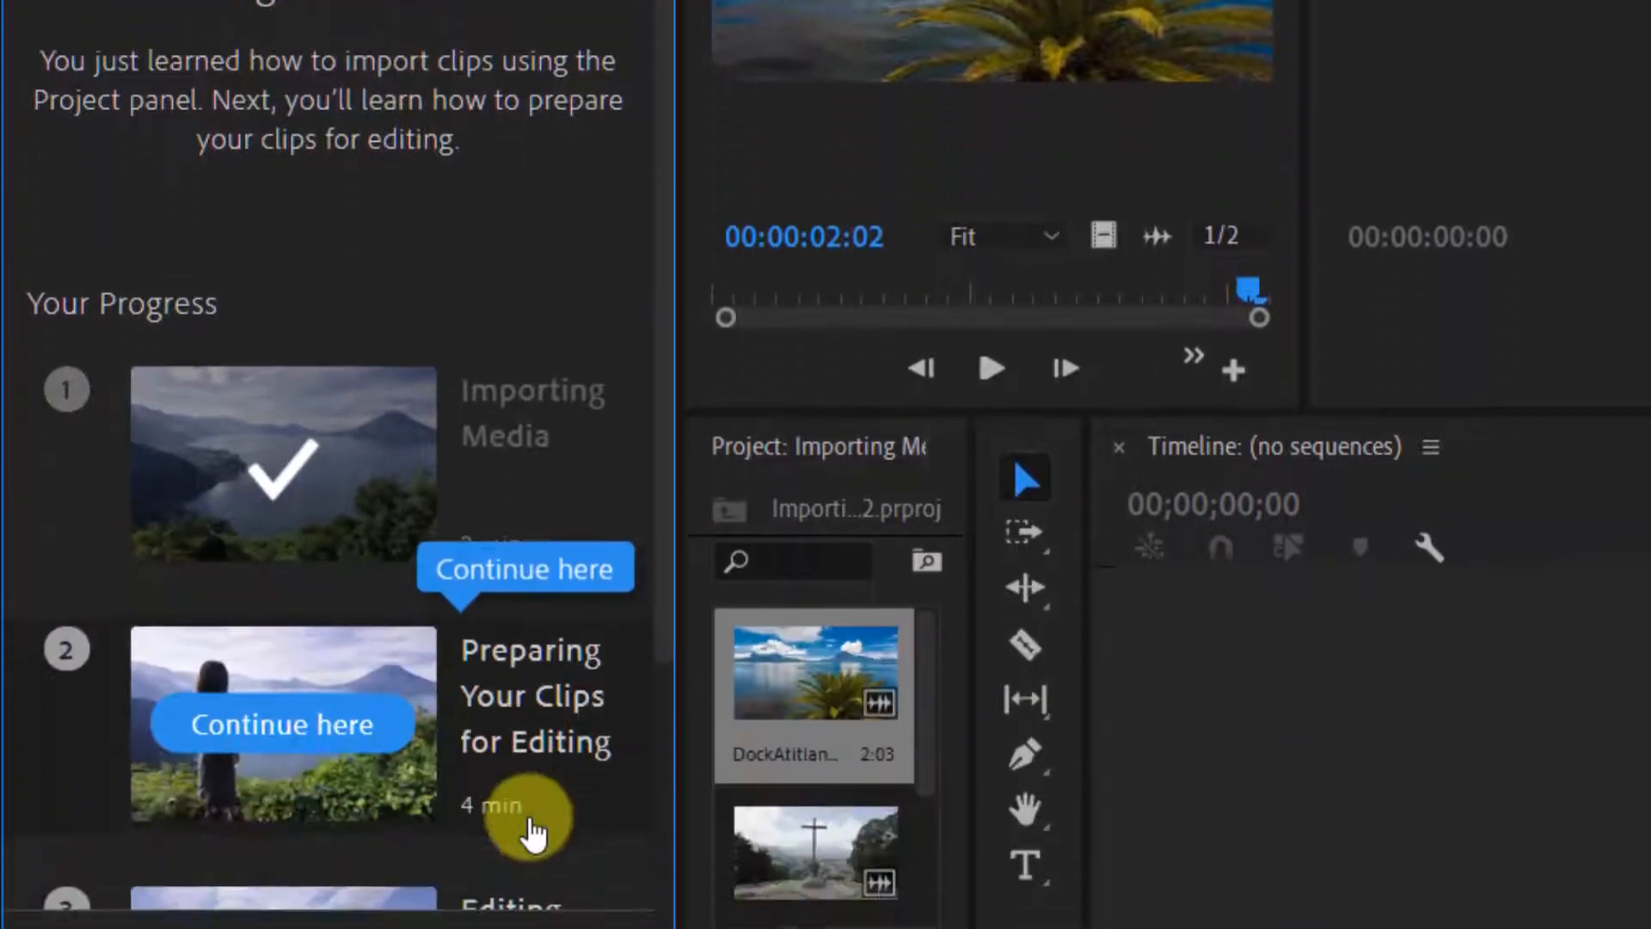
scroll(379, 730, "down", 5)
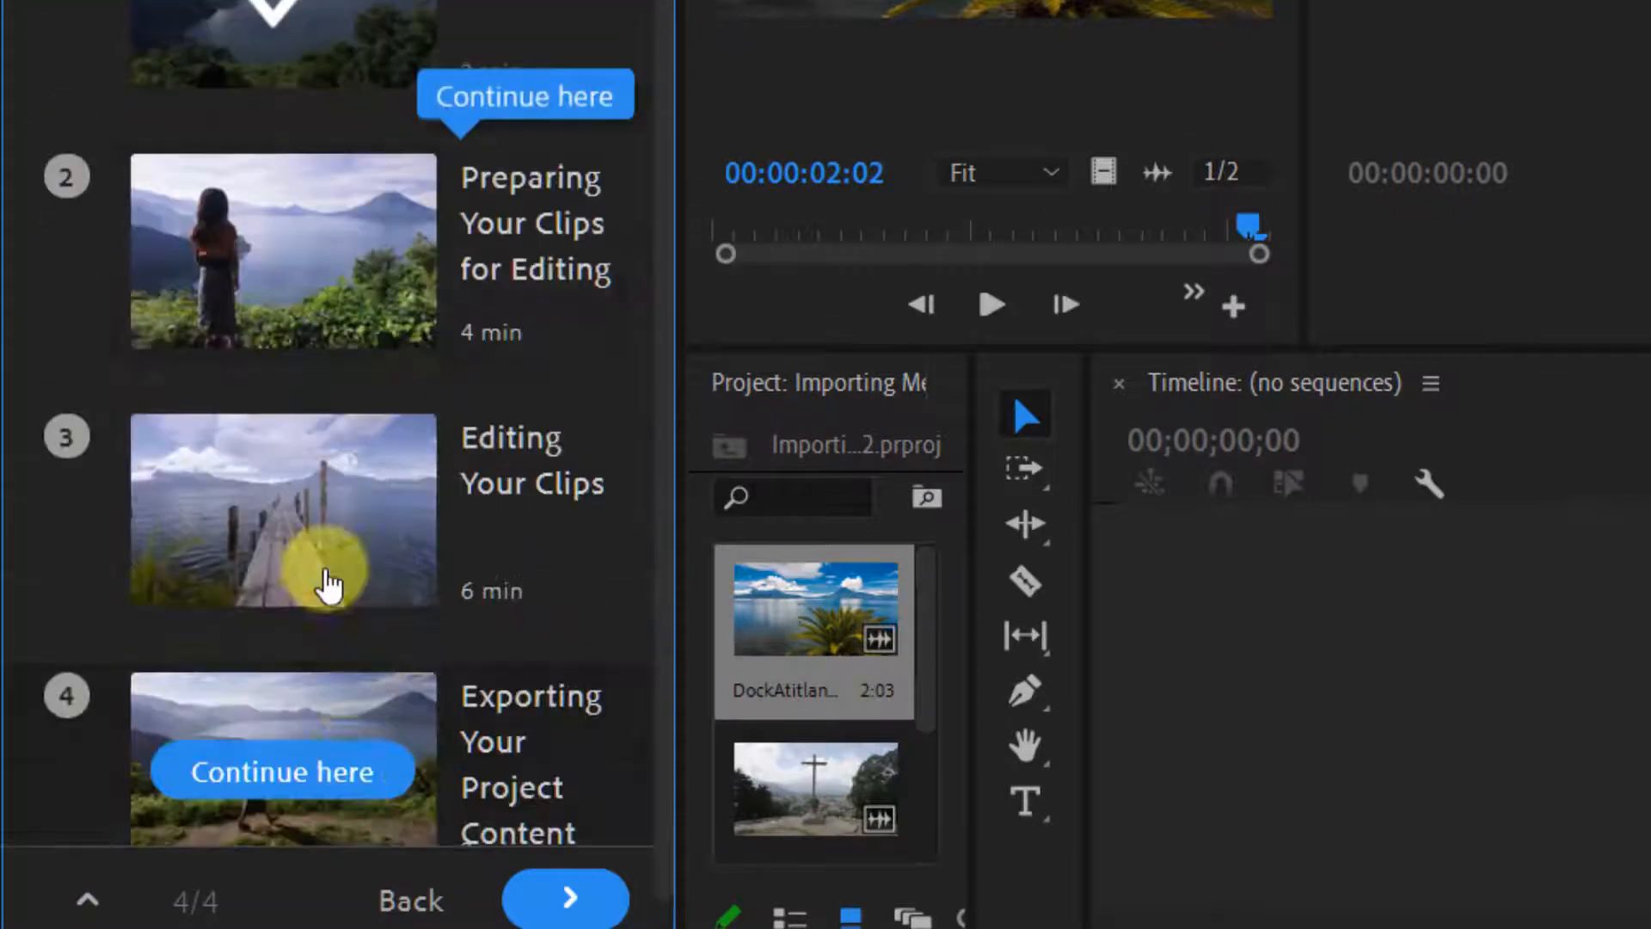
left_click(283, 258)
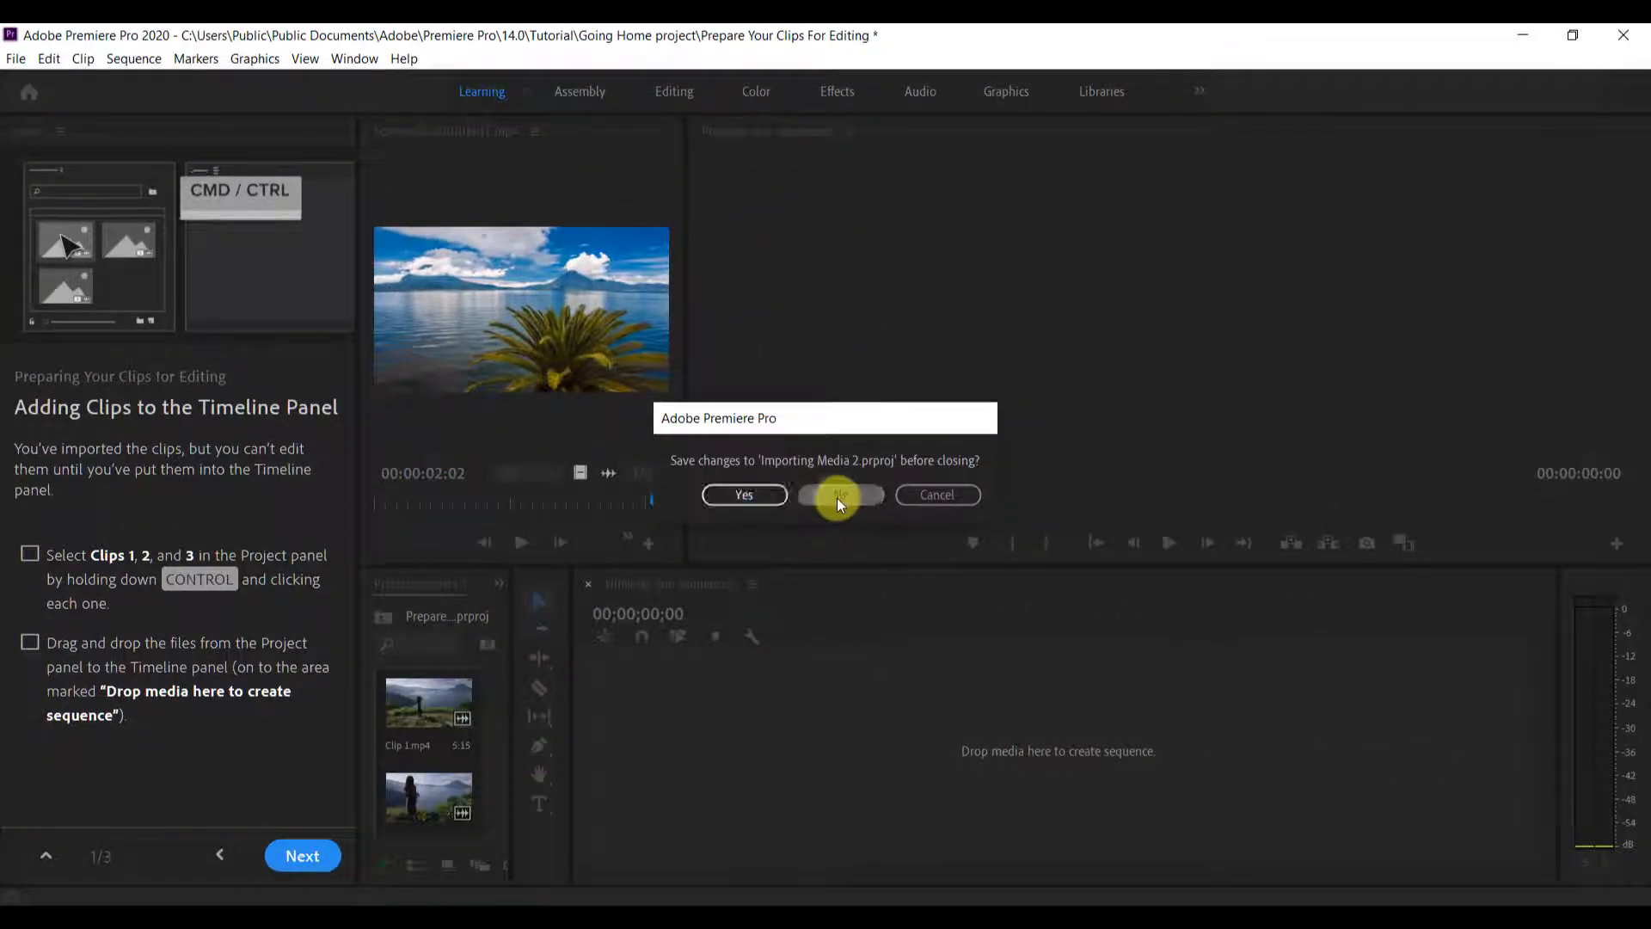
left_click(839, 494)
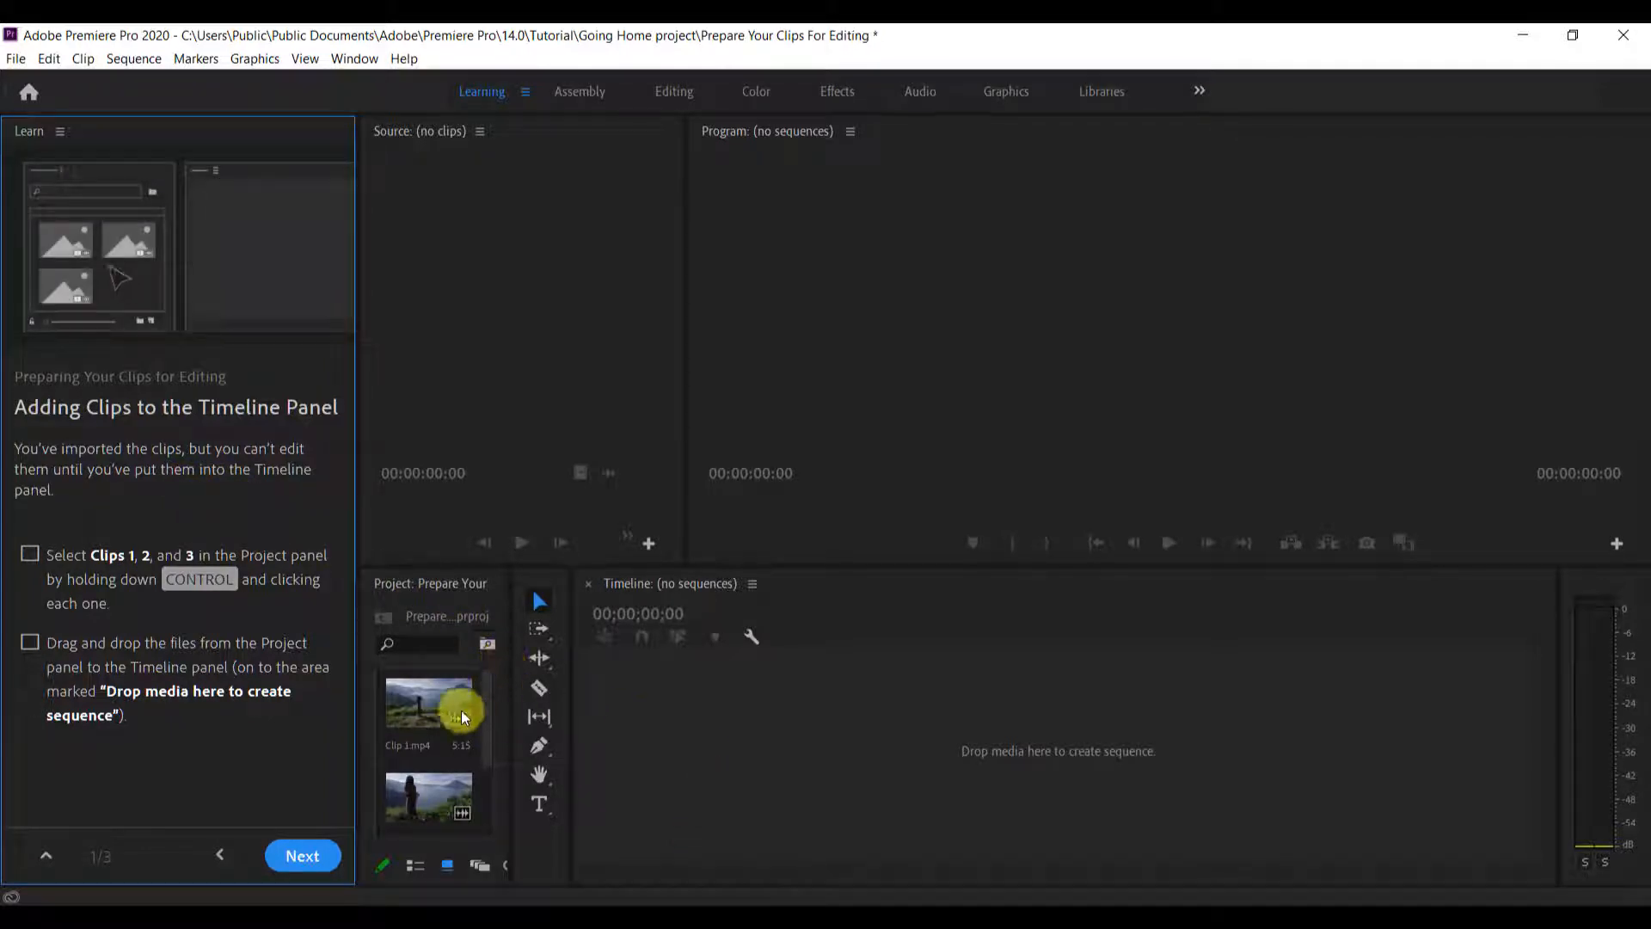
Select Clips 1, 2 and 3 in the Project panel and place them in the empty Timeline to create a sequence
left_click(430, 700)
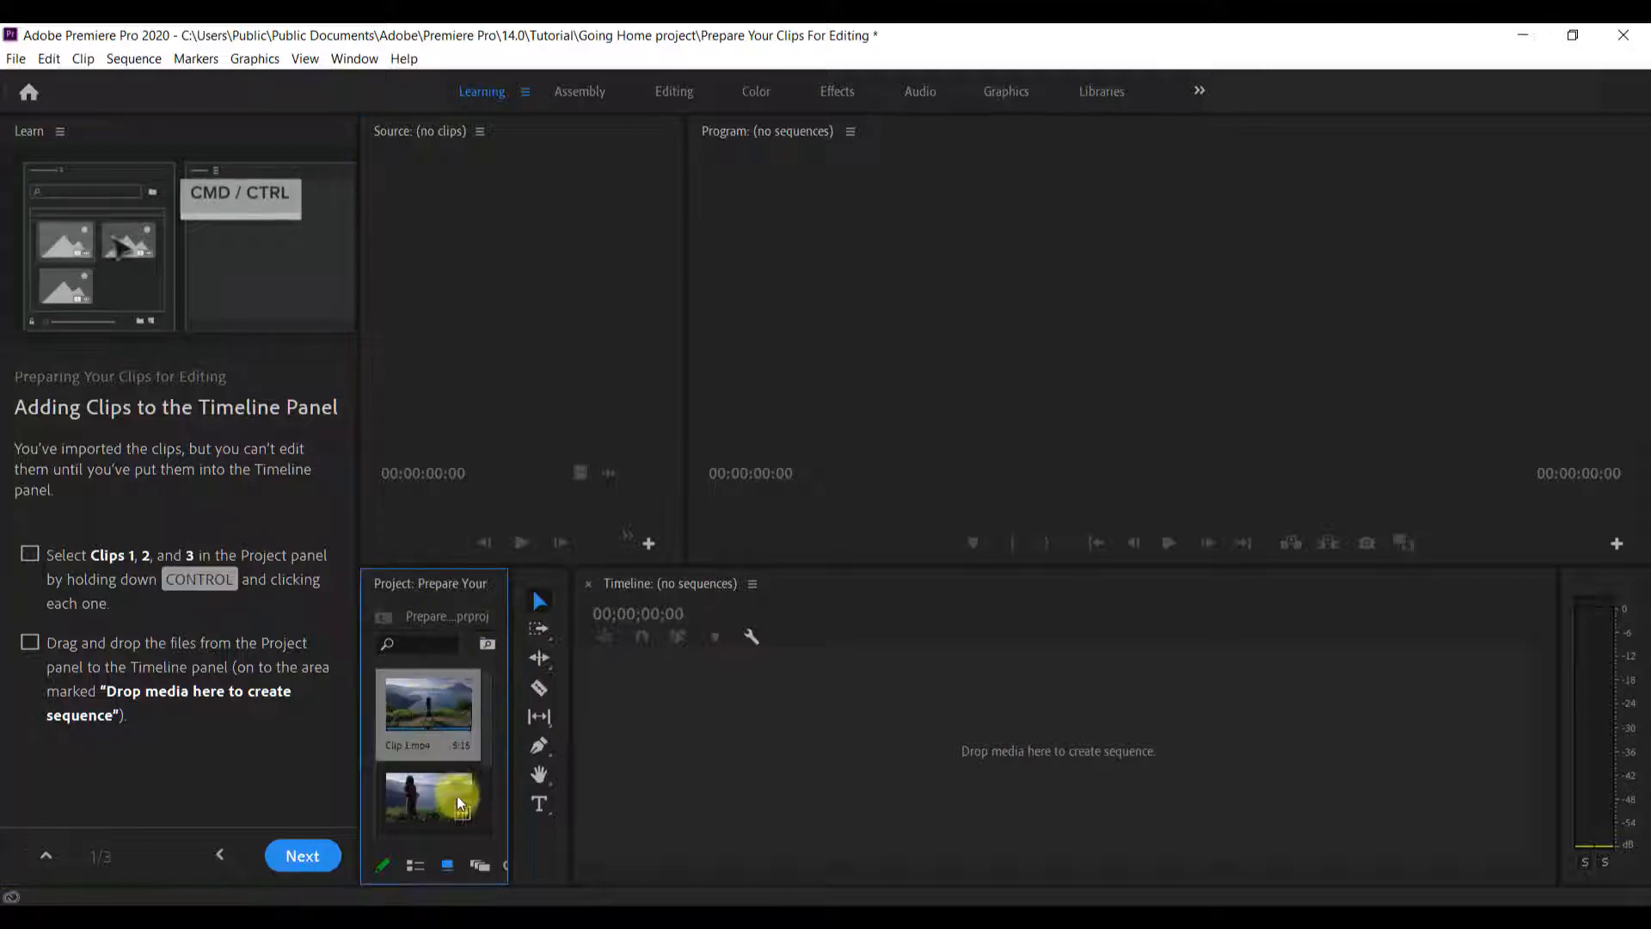
left_click(457, 796, "ctrl")
scroll(426, 791, "down", 2)
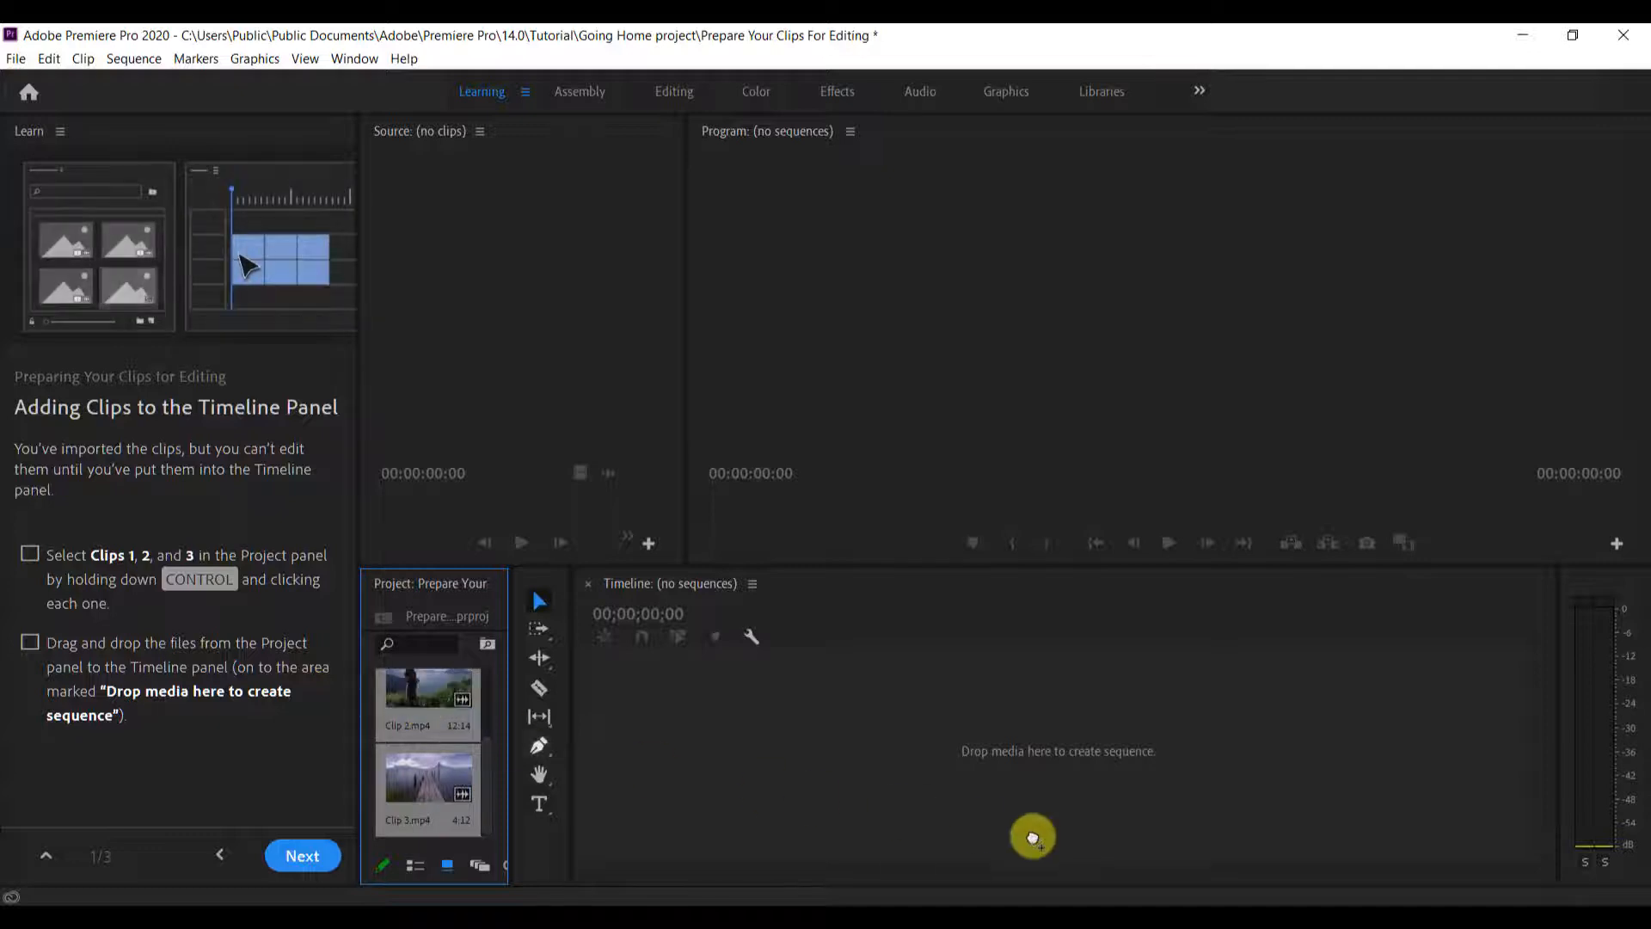
left_click_drag(1028, 754, 1027, 754)
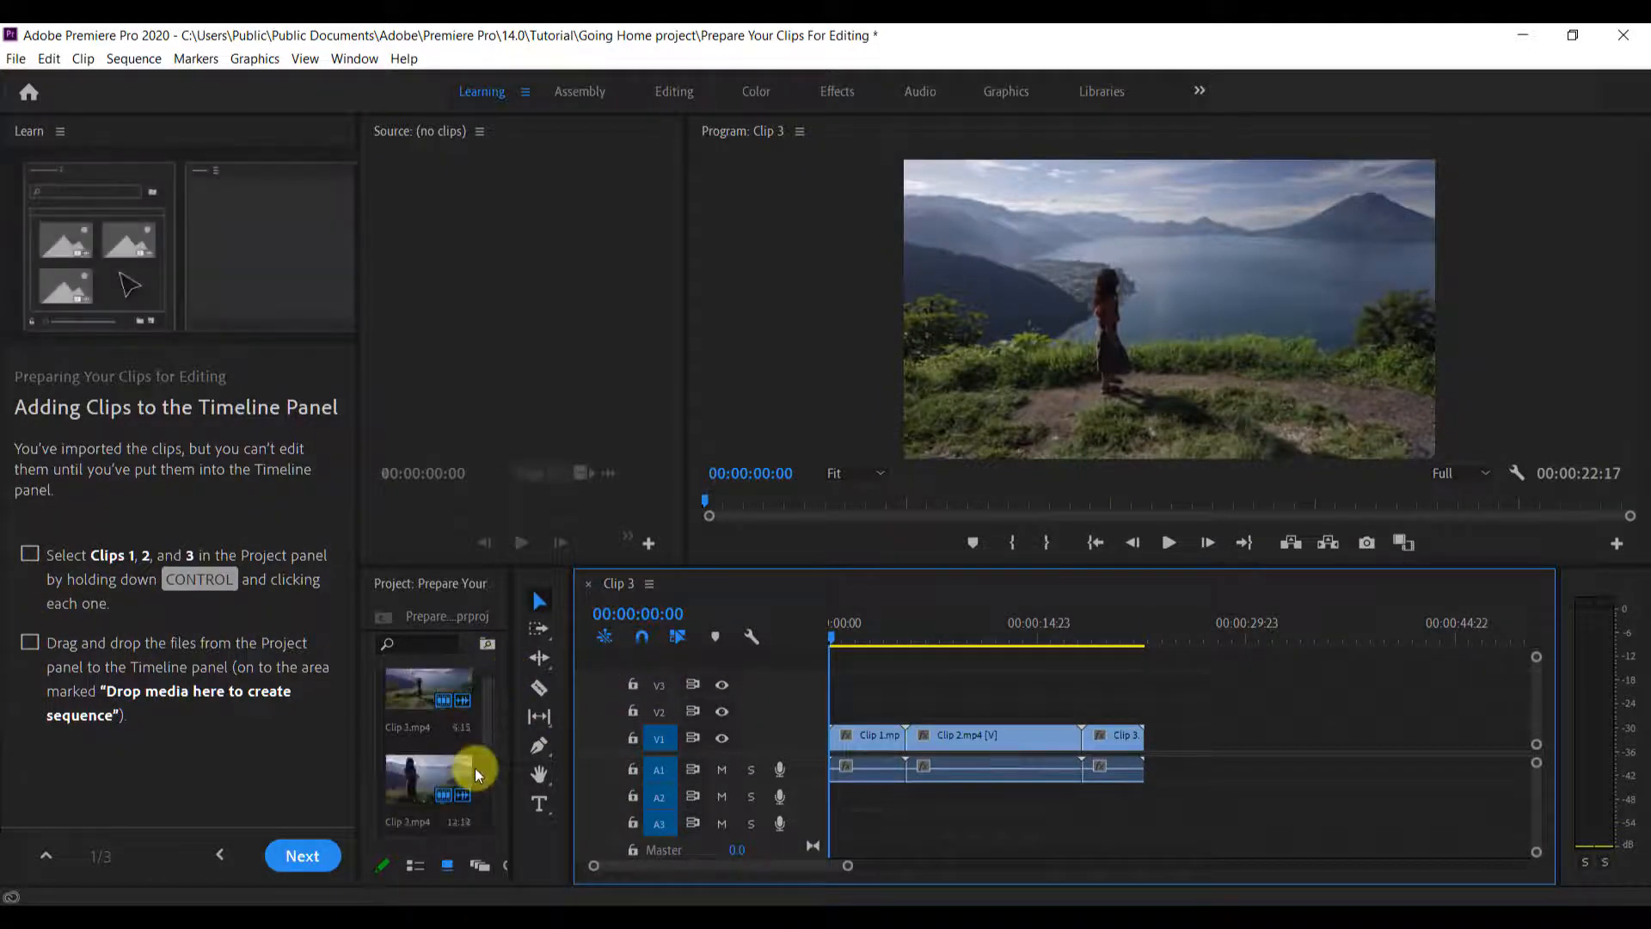
Try to add the Project panel clips again on V3 above the existing sequence clips, and undo the placement
scroll(474, 767, "up", 2)
scroll(475, 767, "down", 3)
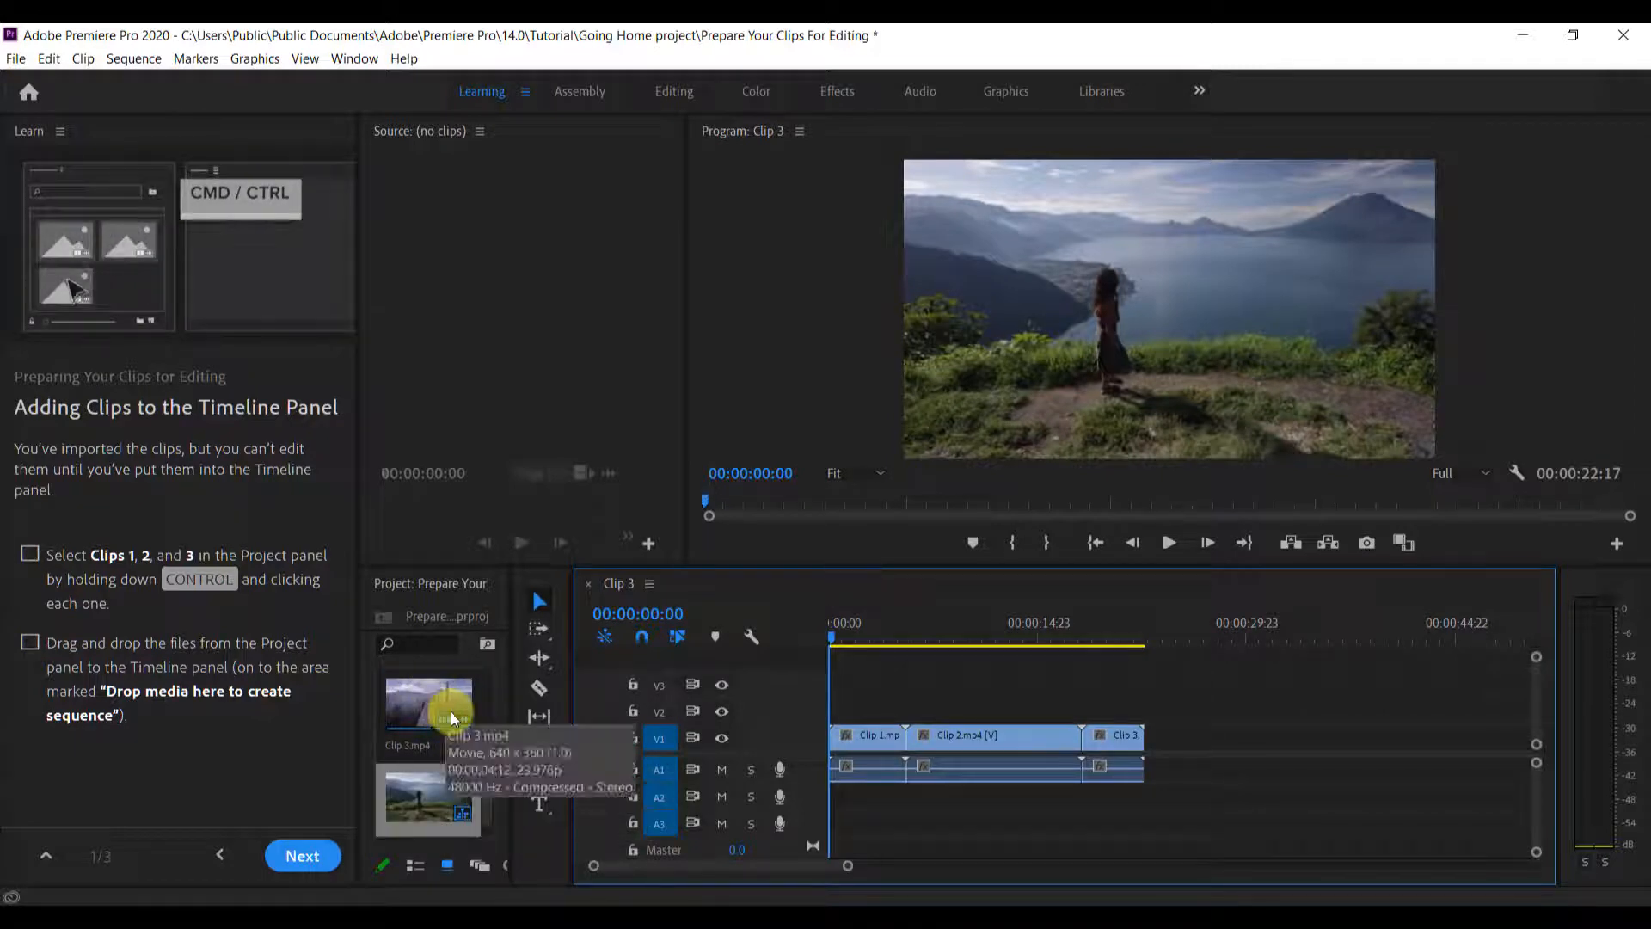
left_click(400, 717)
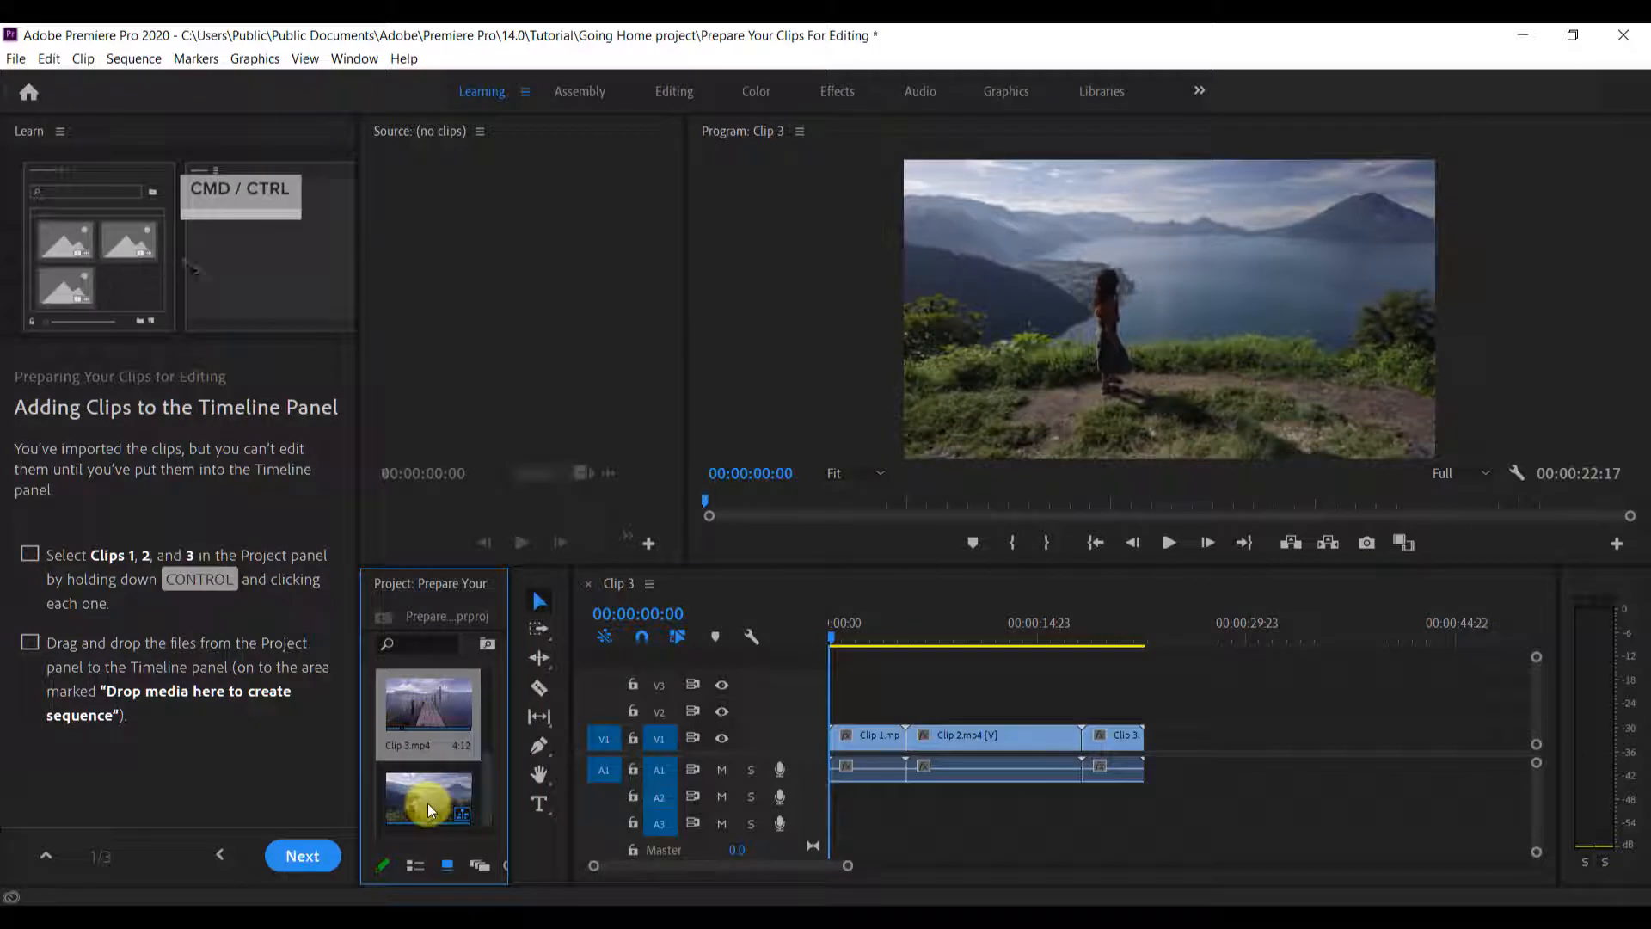
scroll(427, 802, "down", 1)
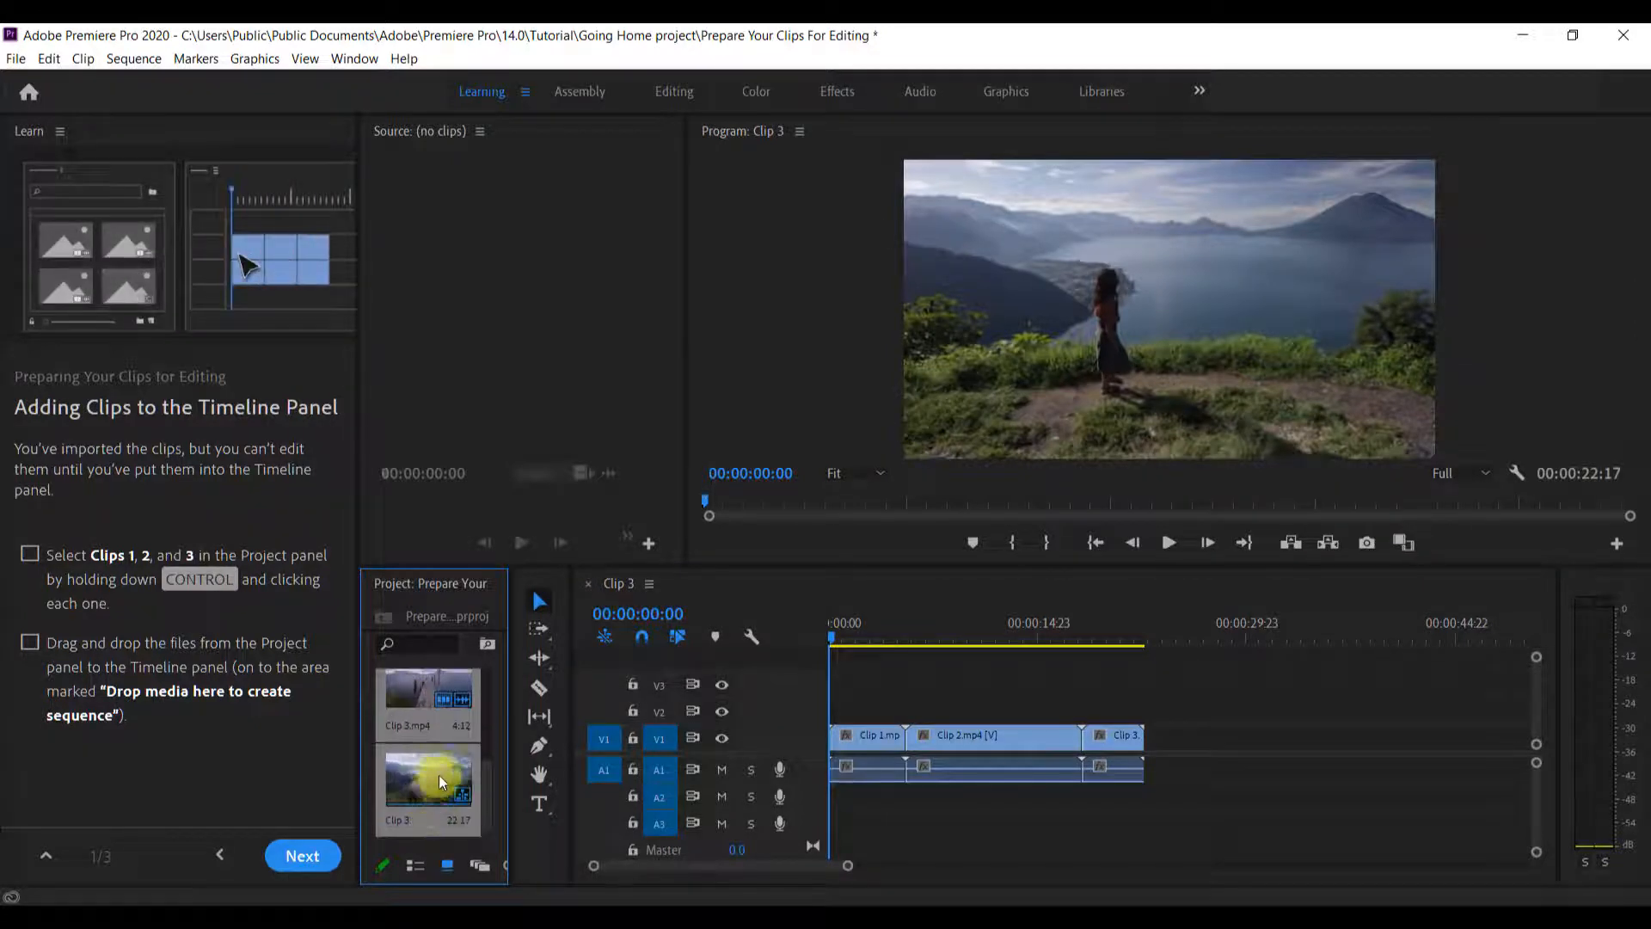
scroll(442, 769, "up", 1)
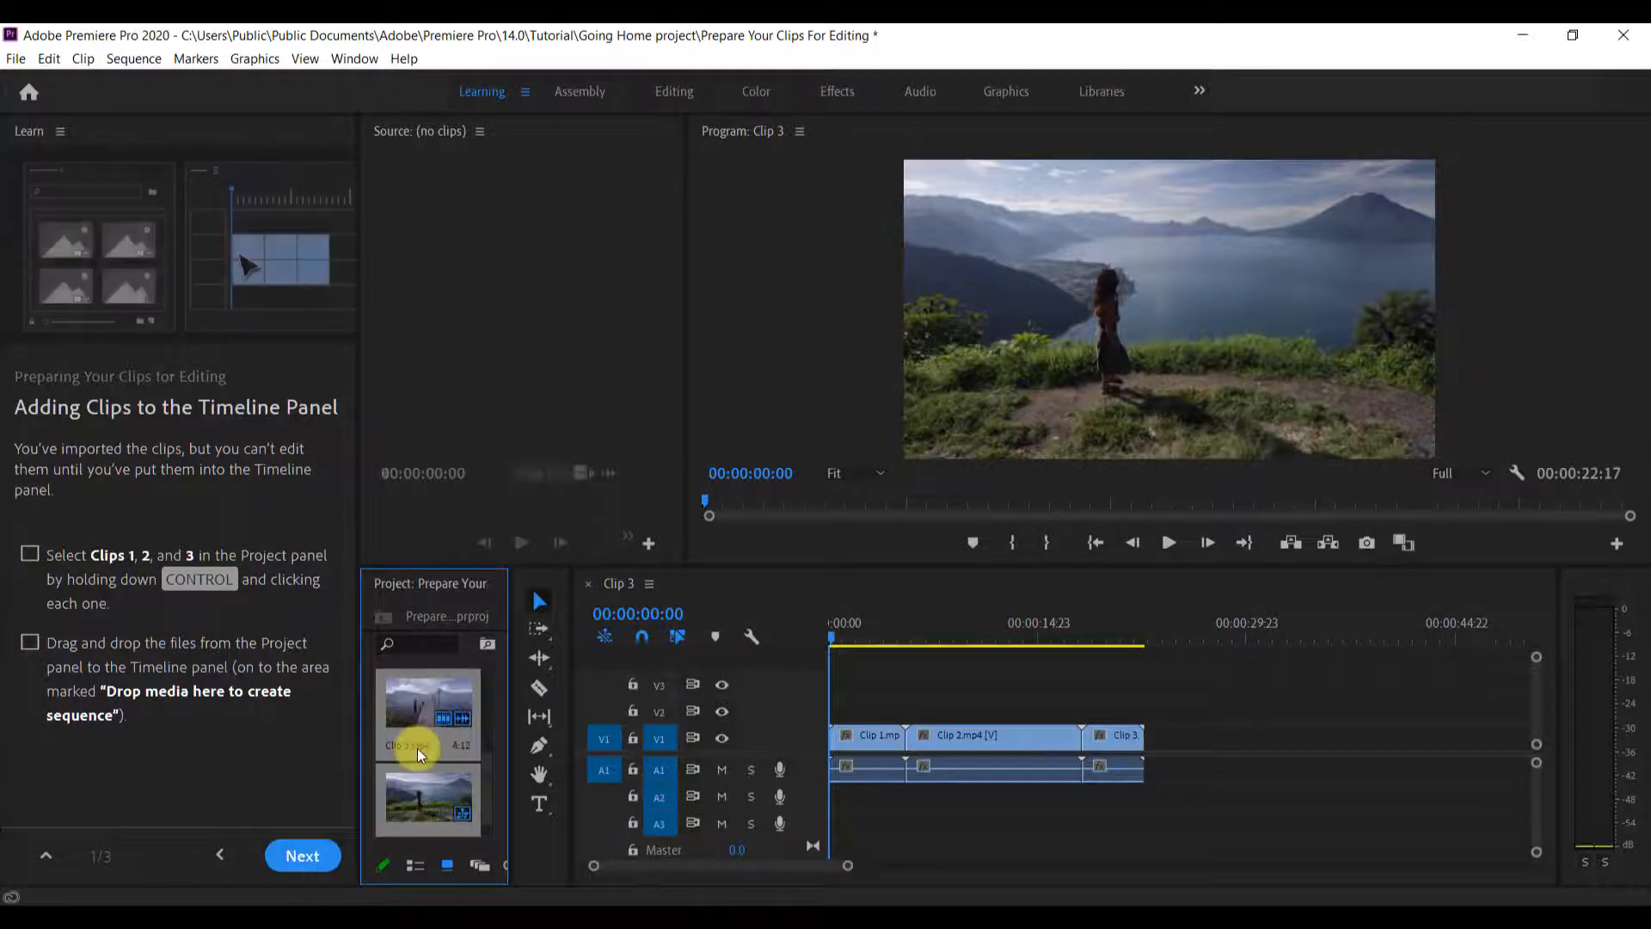
scroll(418, 754, "up", 2)
left_click_drag(405, 719, 925, 699)
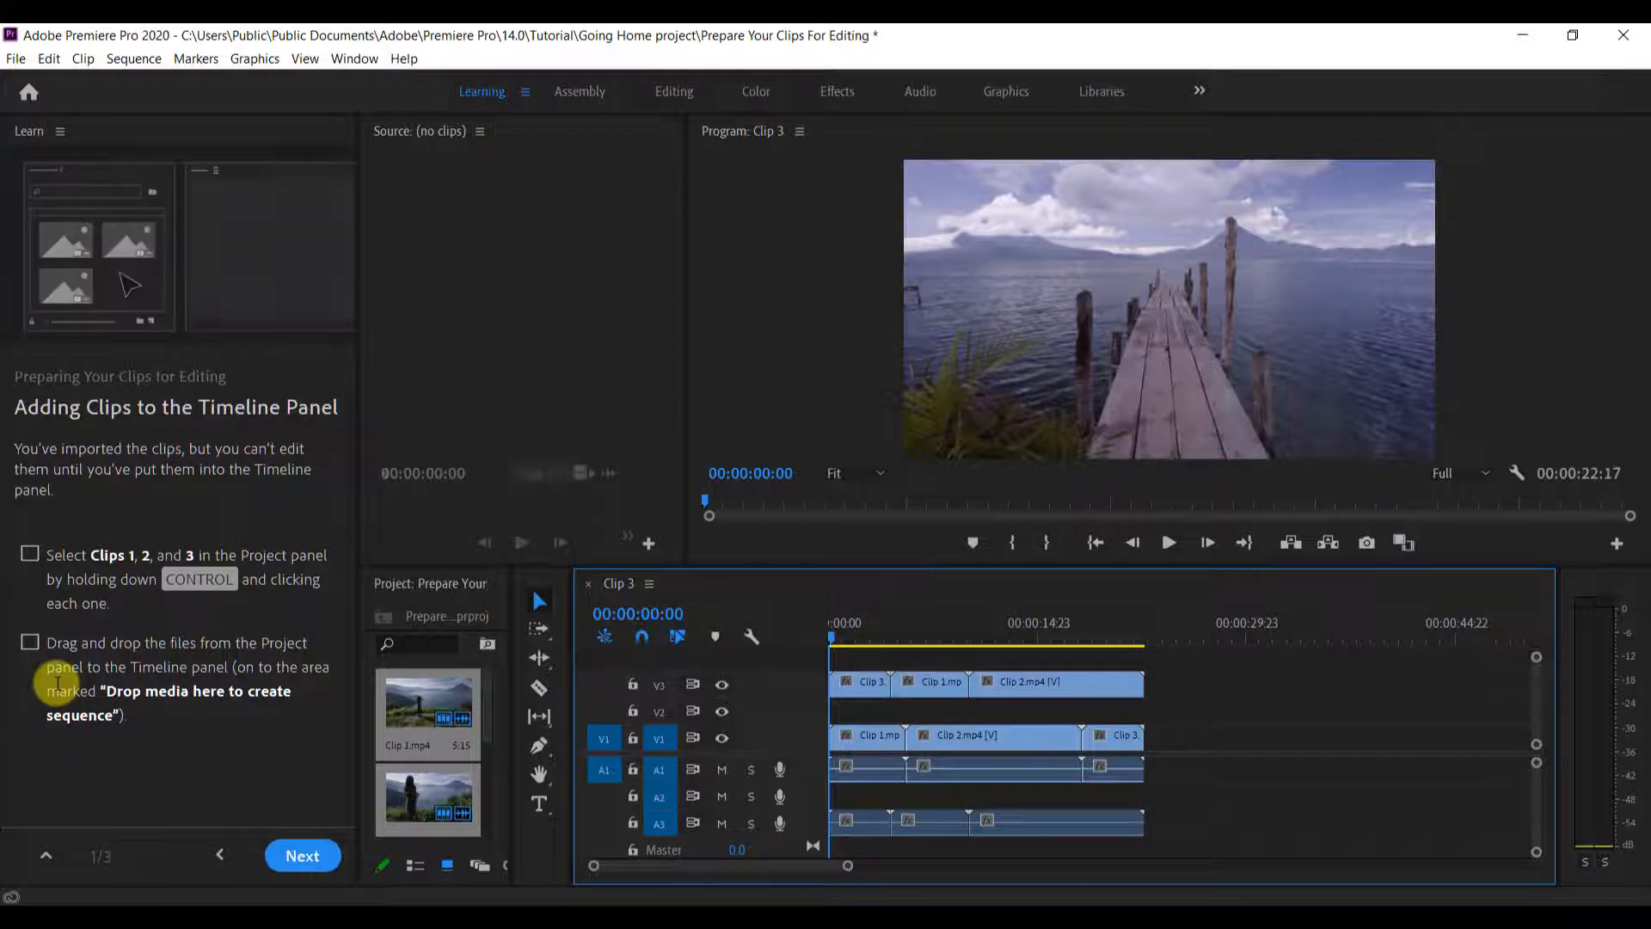
key("ctrl+z")
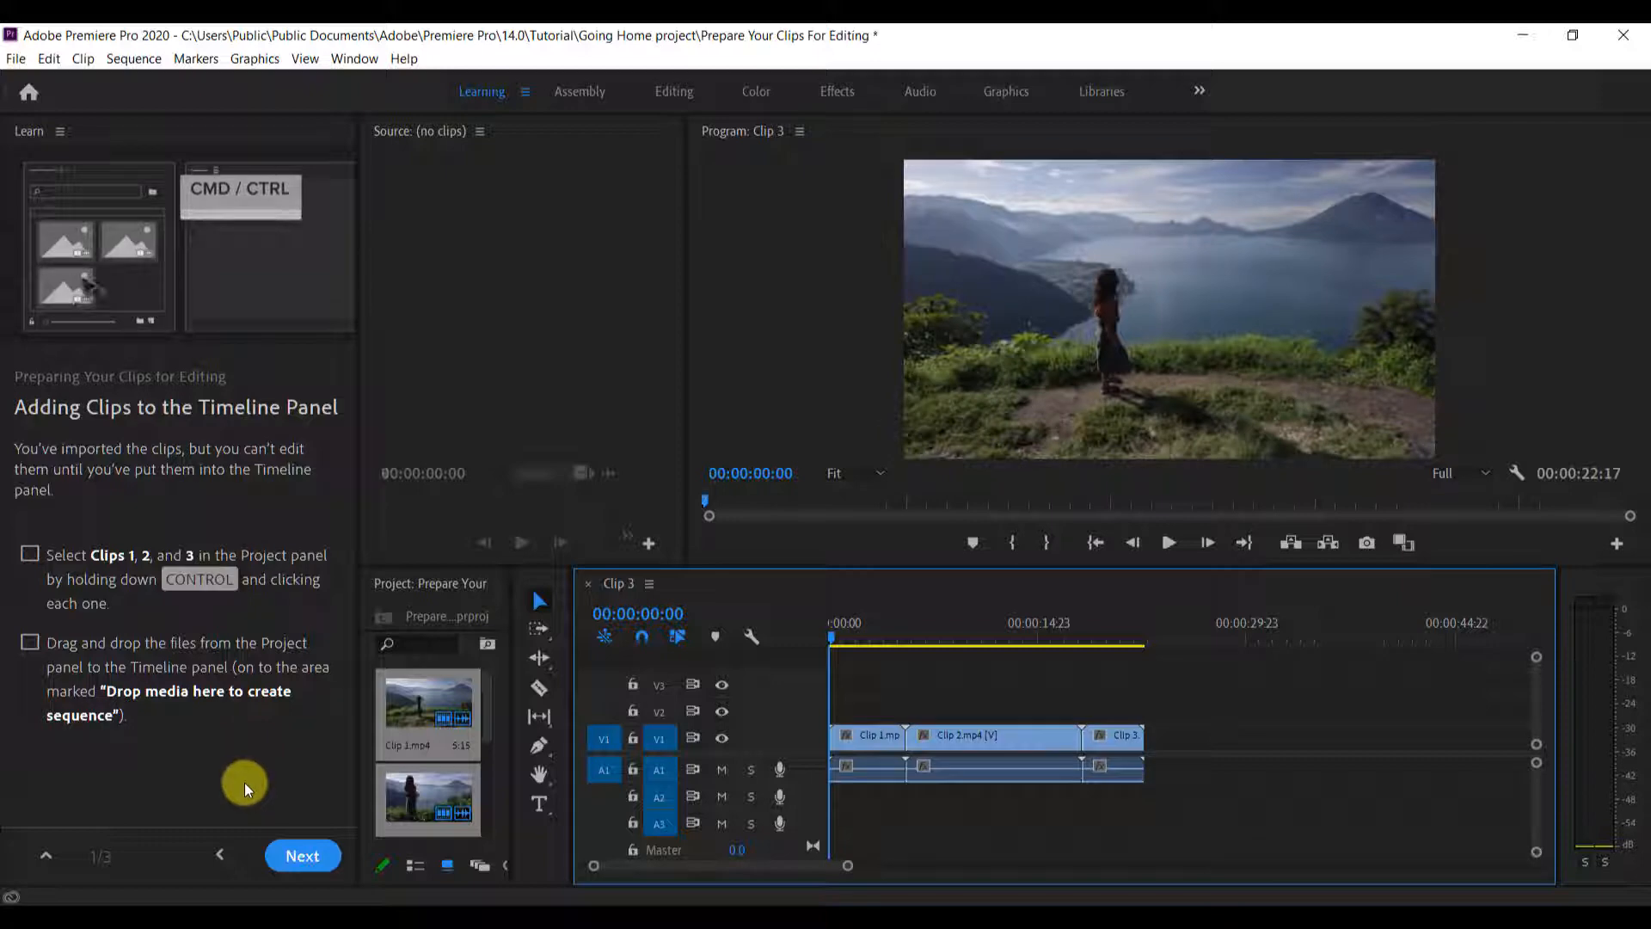
Advance to the Video and Audio Tracks lesson, activate the Timeline and increase its video track height
left_click(303, 856)
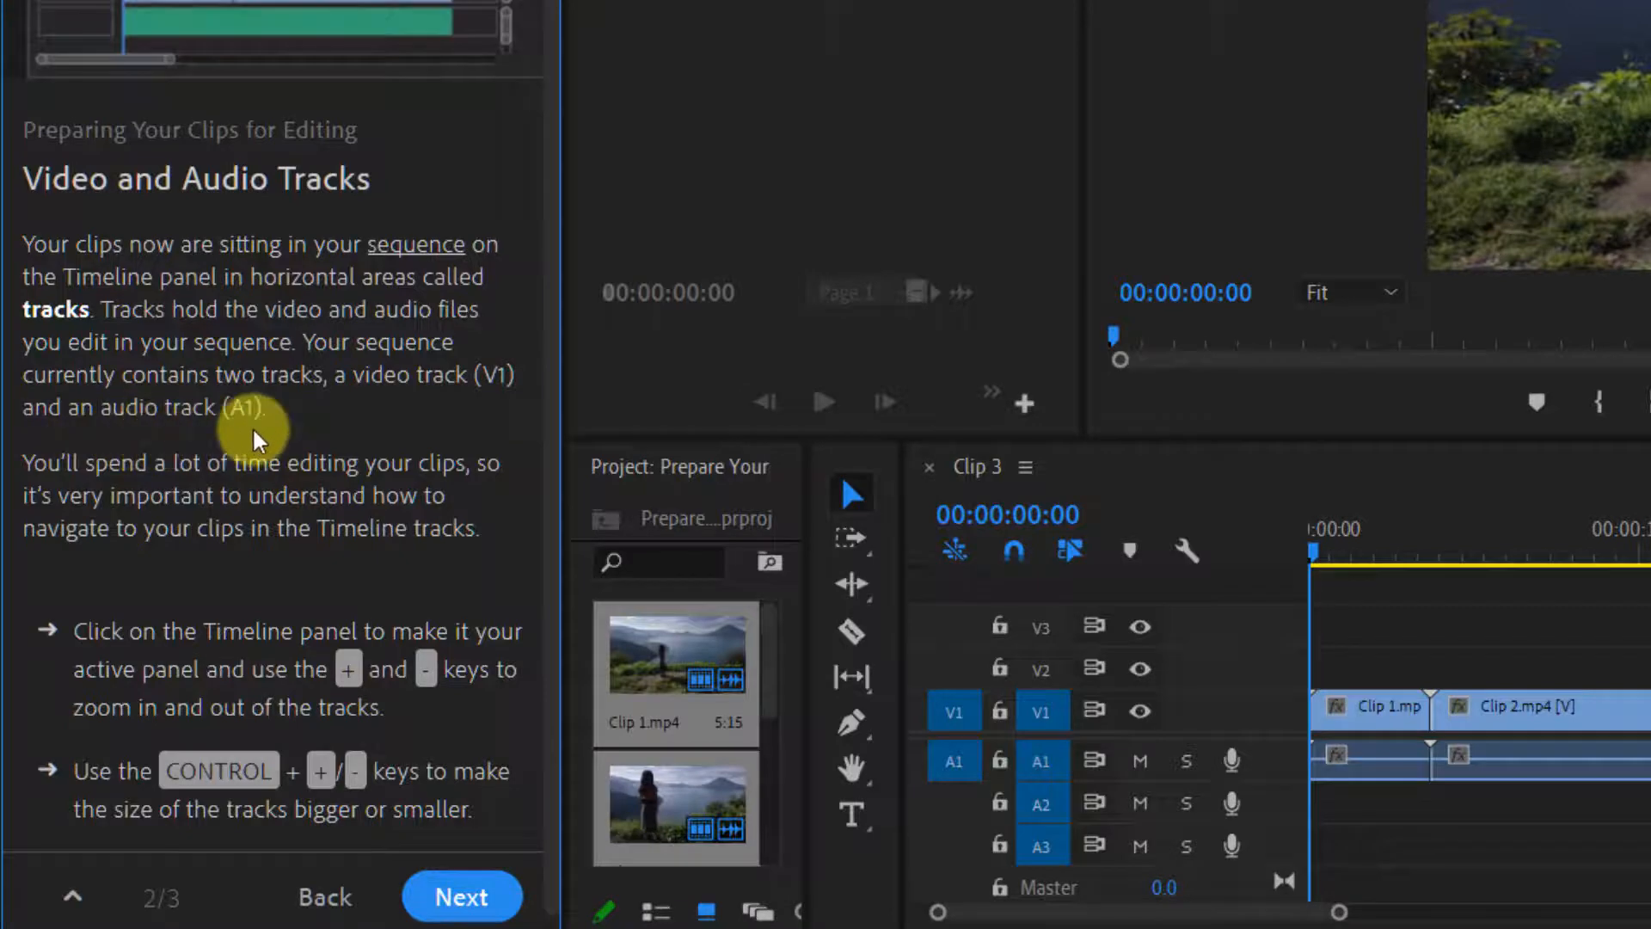
left_click(953, 763)
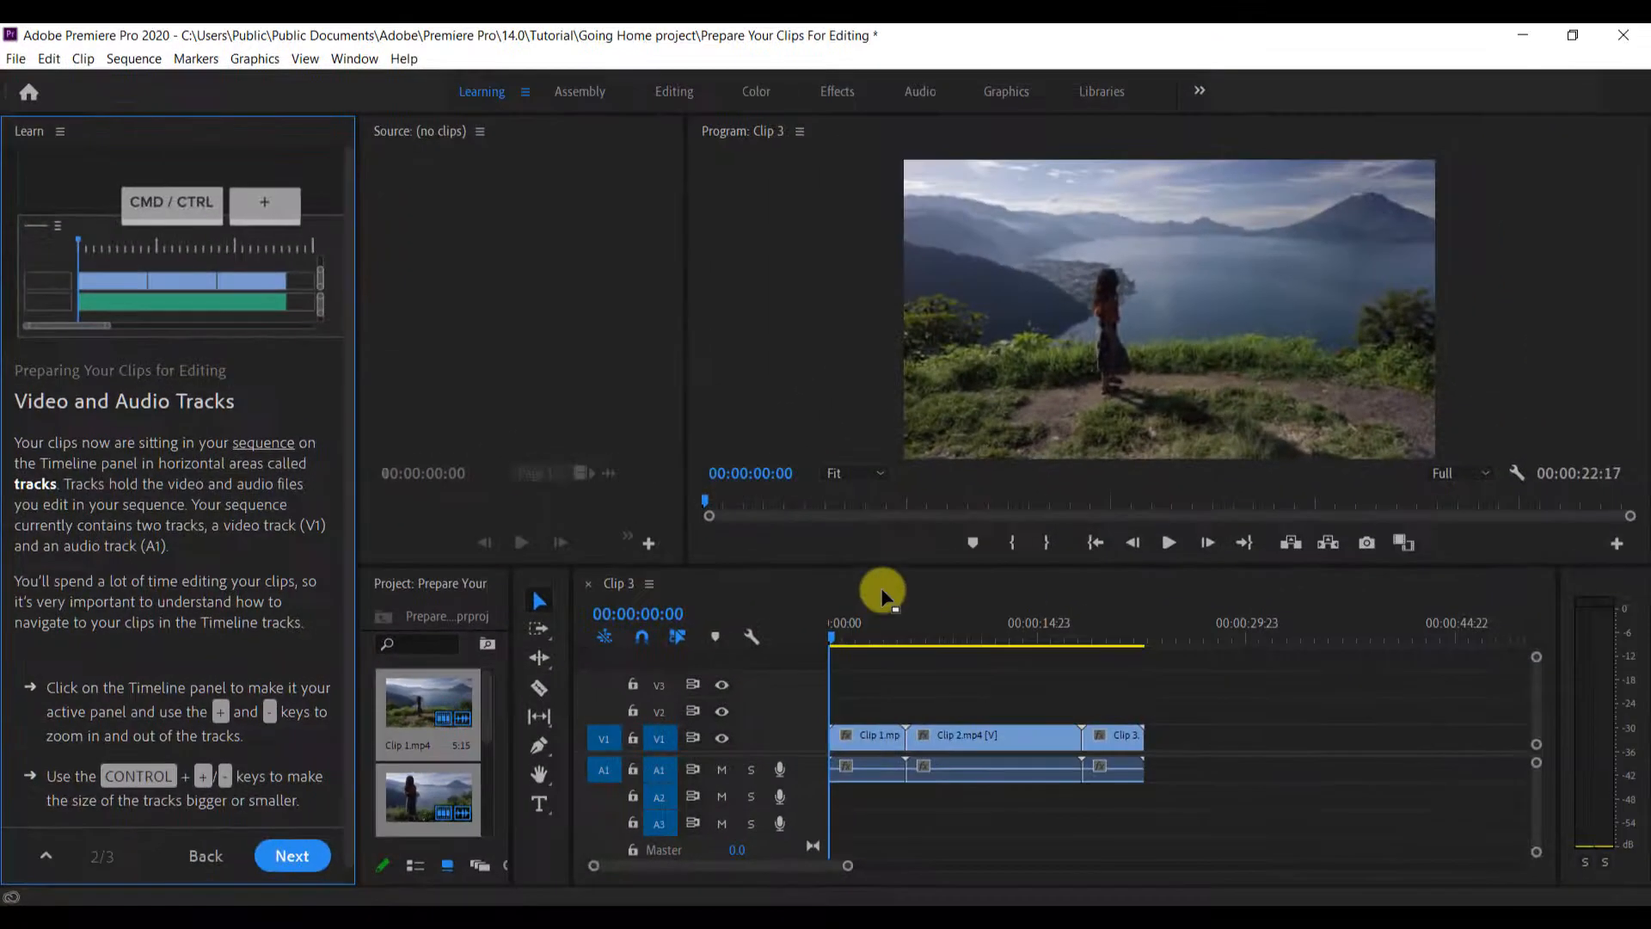
left_click(903, 598)
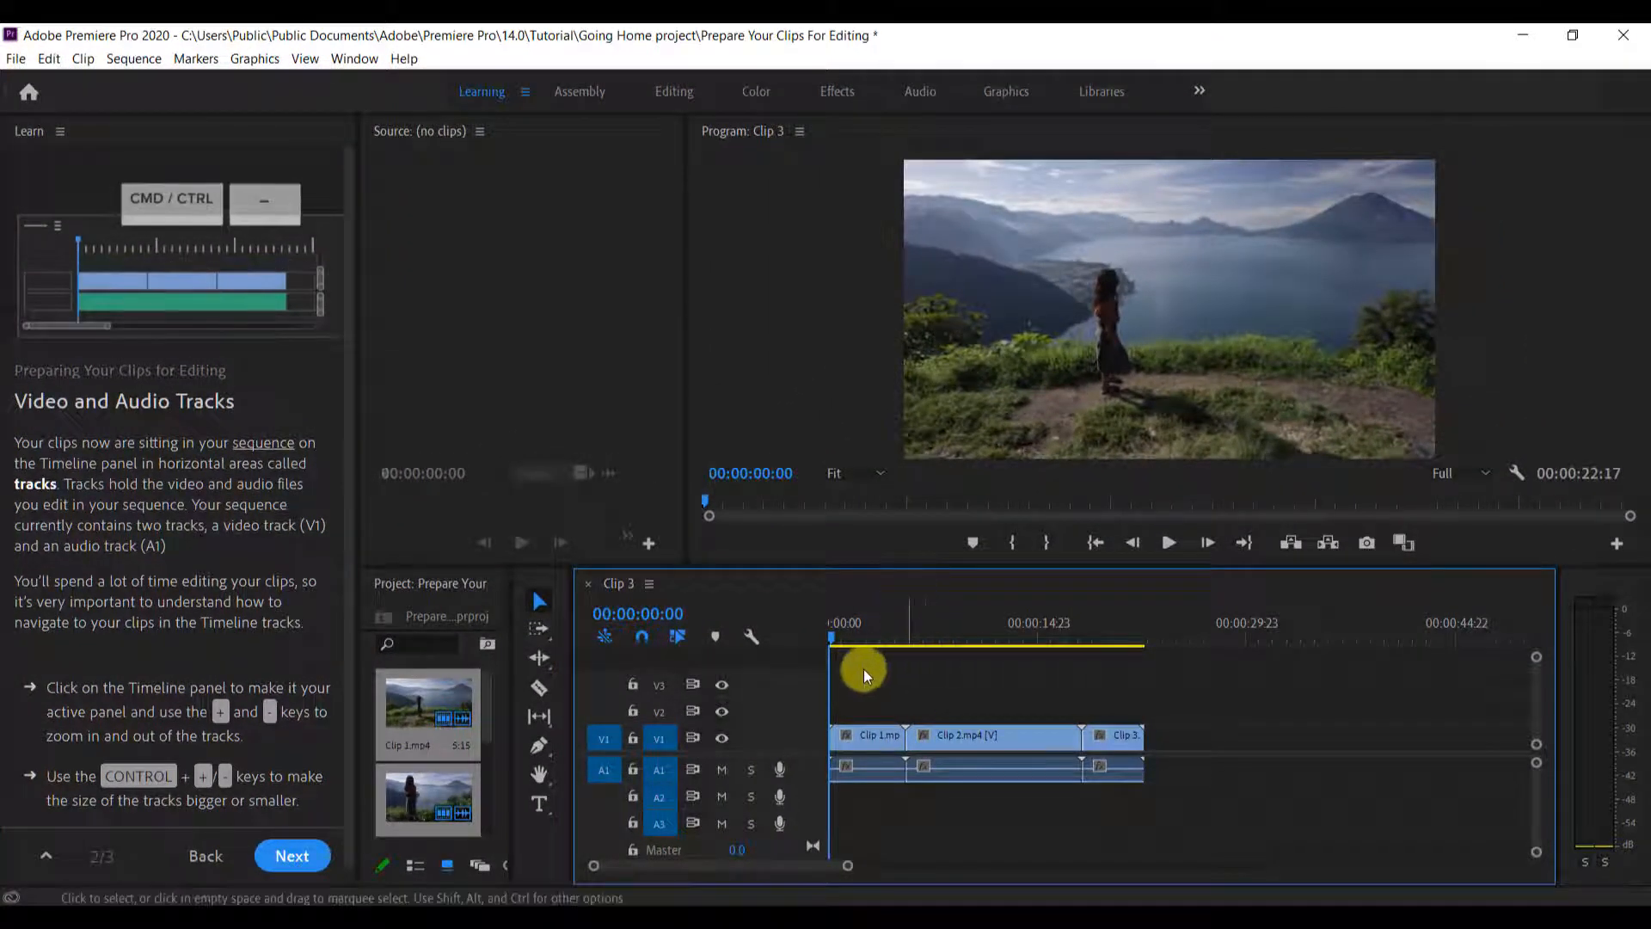
key("ctrl+equal")
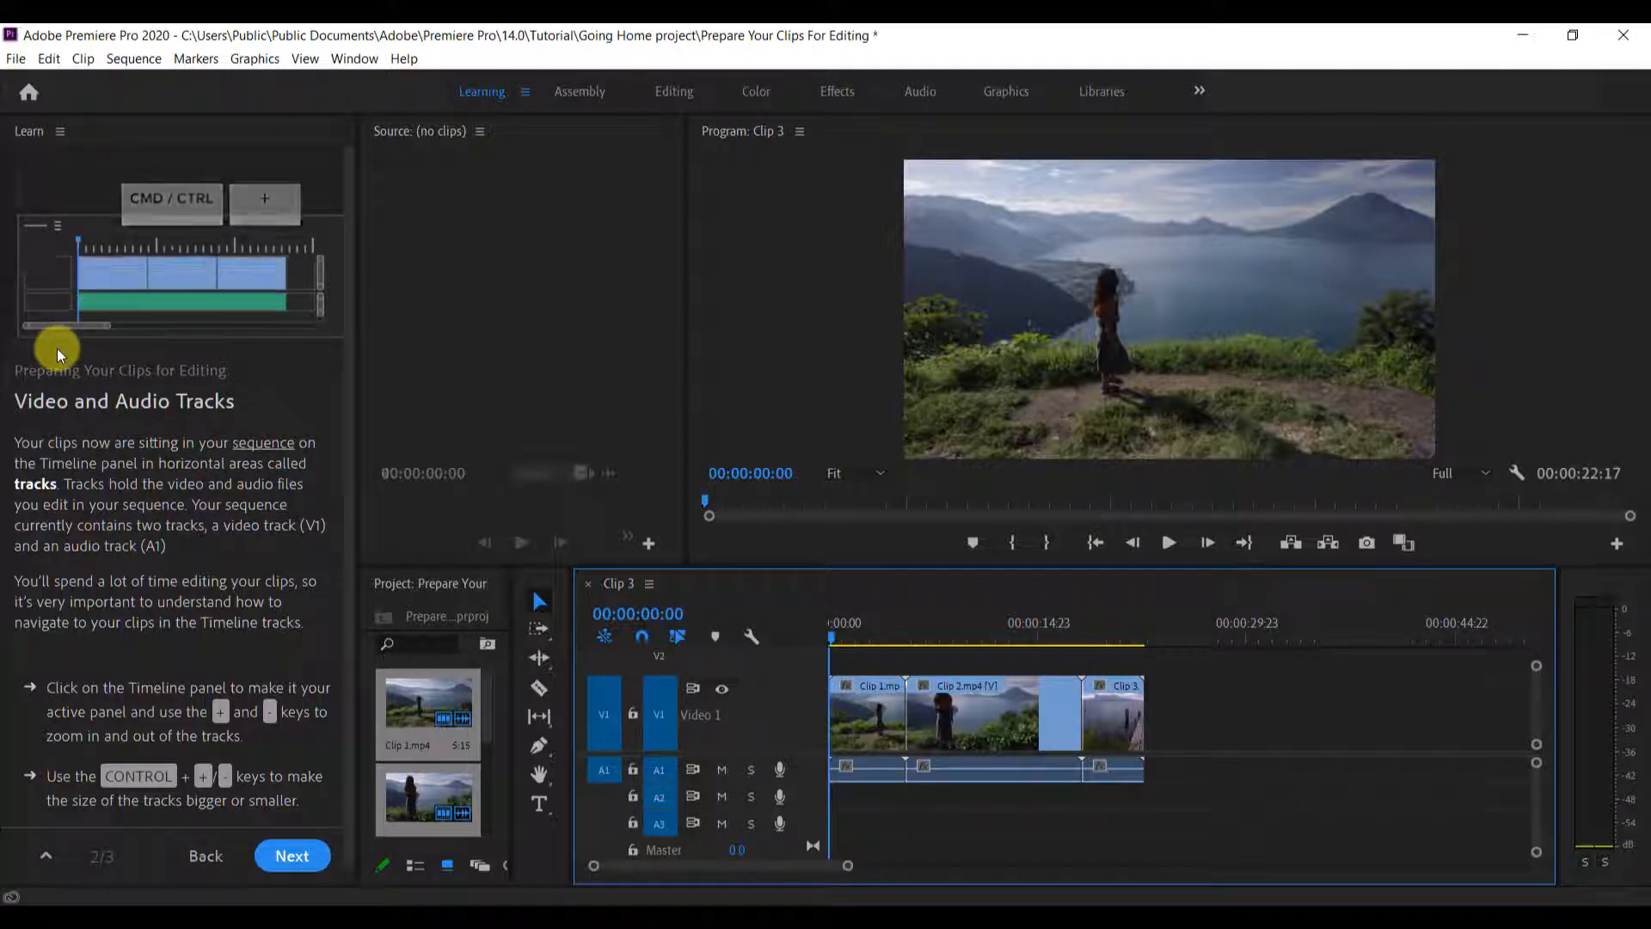
Practise zooming in and out of the Timeline with the playhead at the start of the sequence
key("equal")
key("minus")
key("minus")
key("minus")
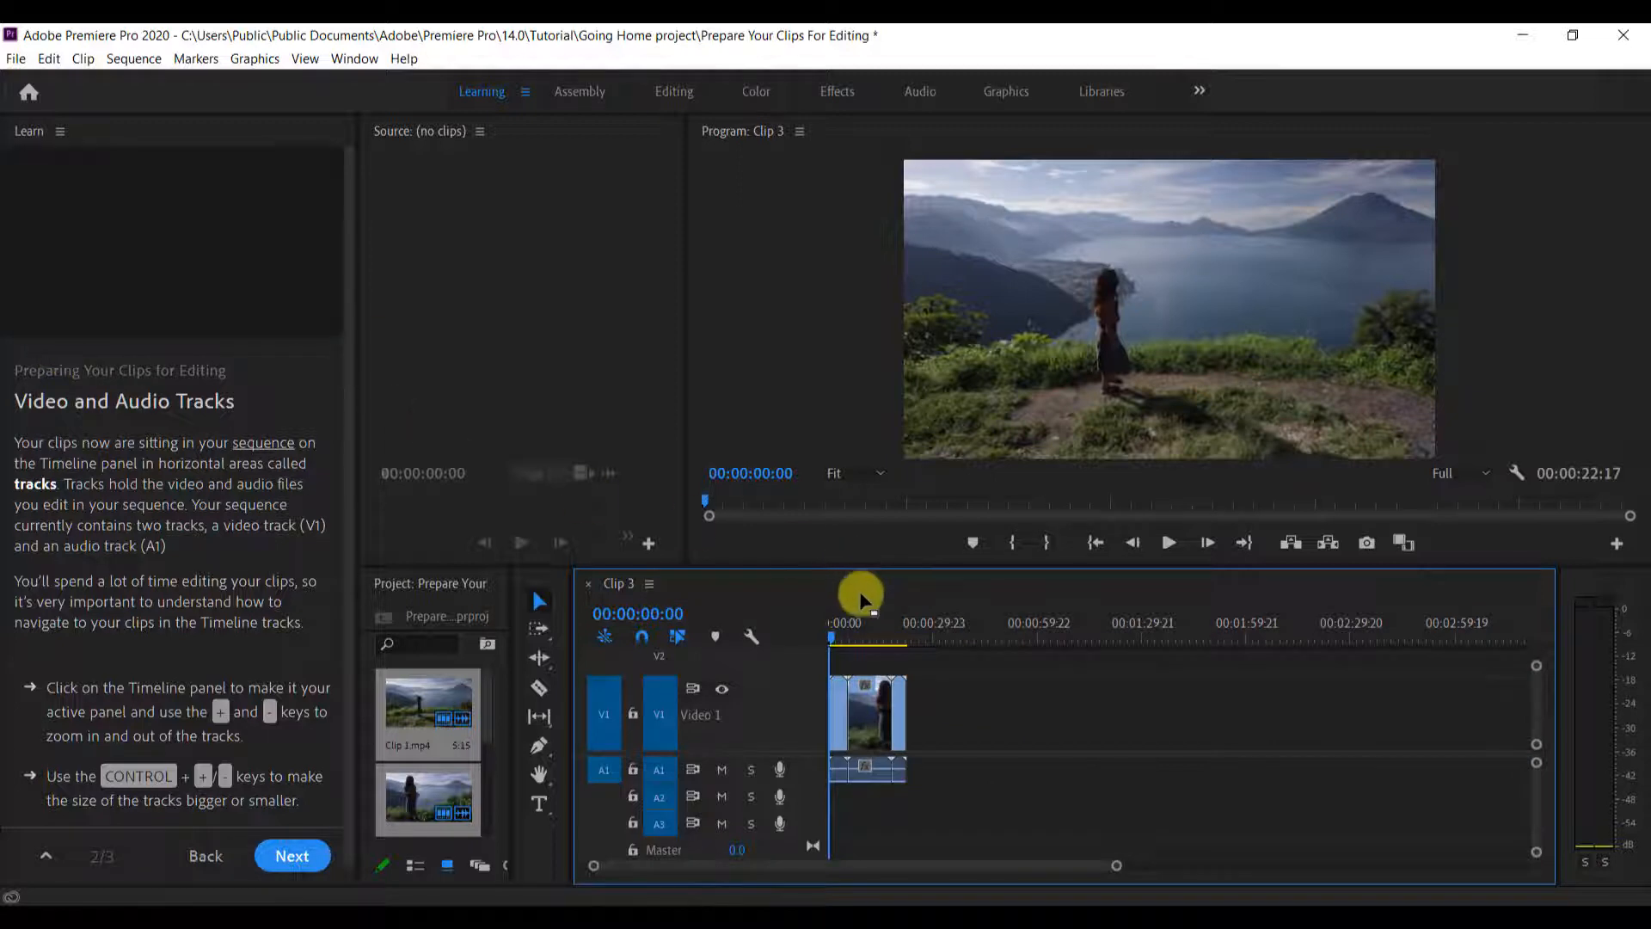
key("equal")
key("equal")
key("equal")
key("equal")
key("equal")
key("equal")
key("equal")
key("equal")
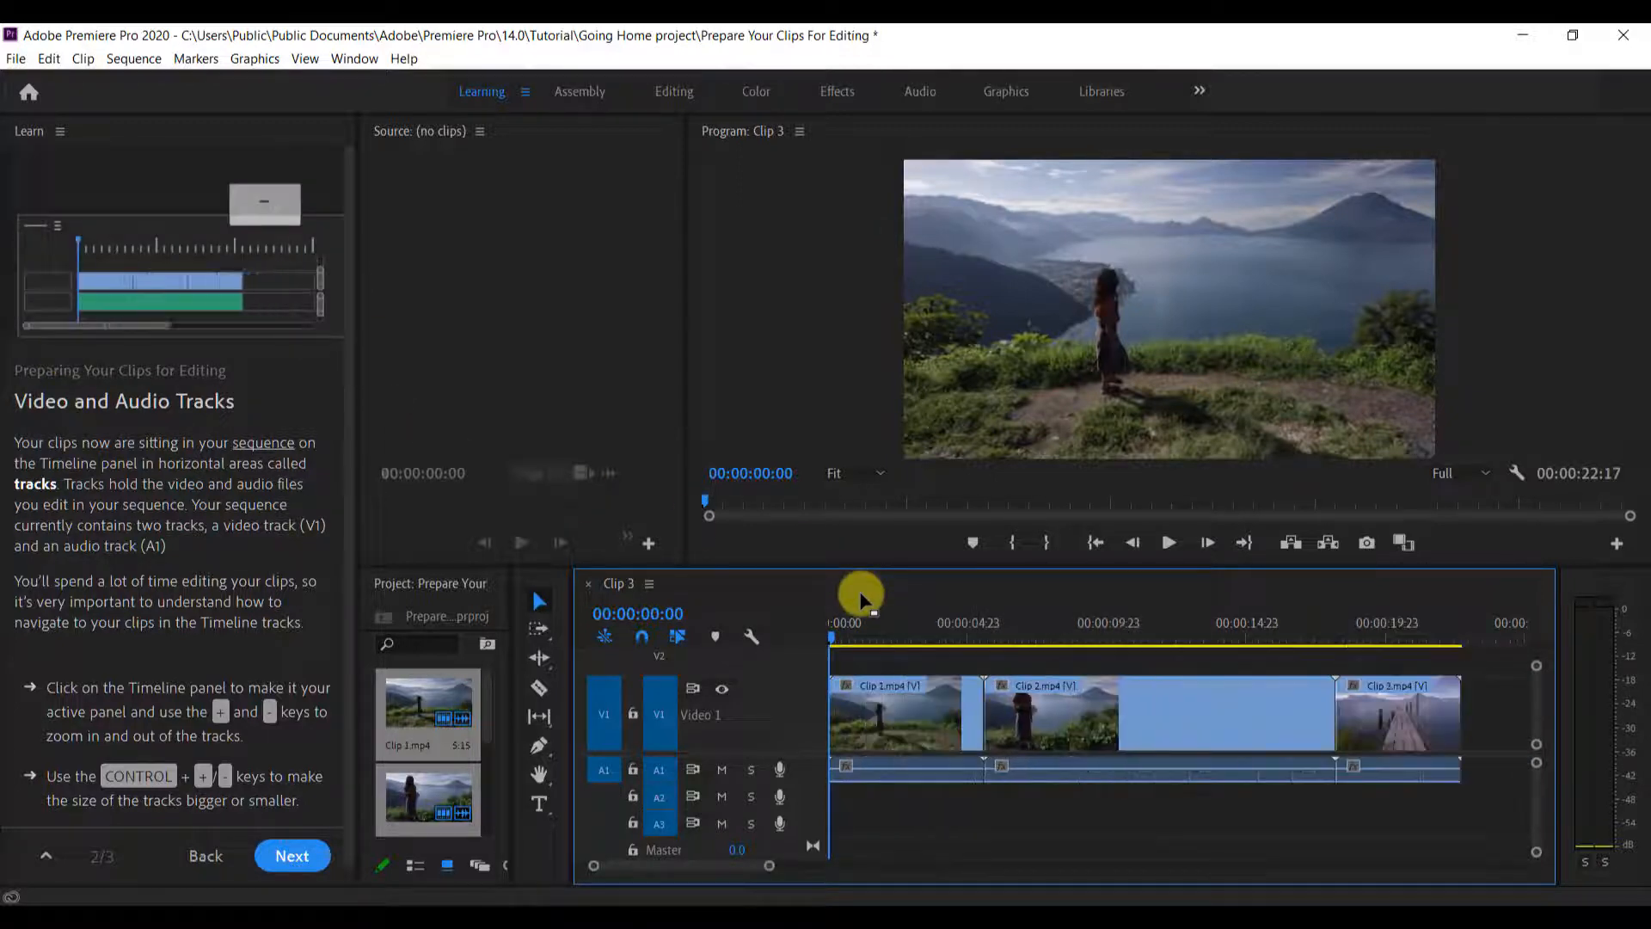
key("minus")
key("minus")
key("minus")
key("minus")
key("minus")
key("minus")
key("minus")
key("minus")
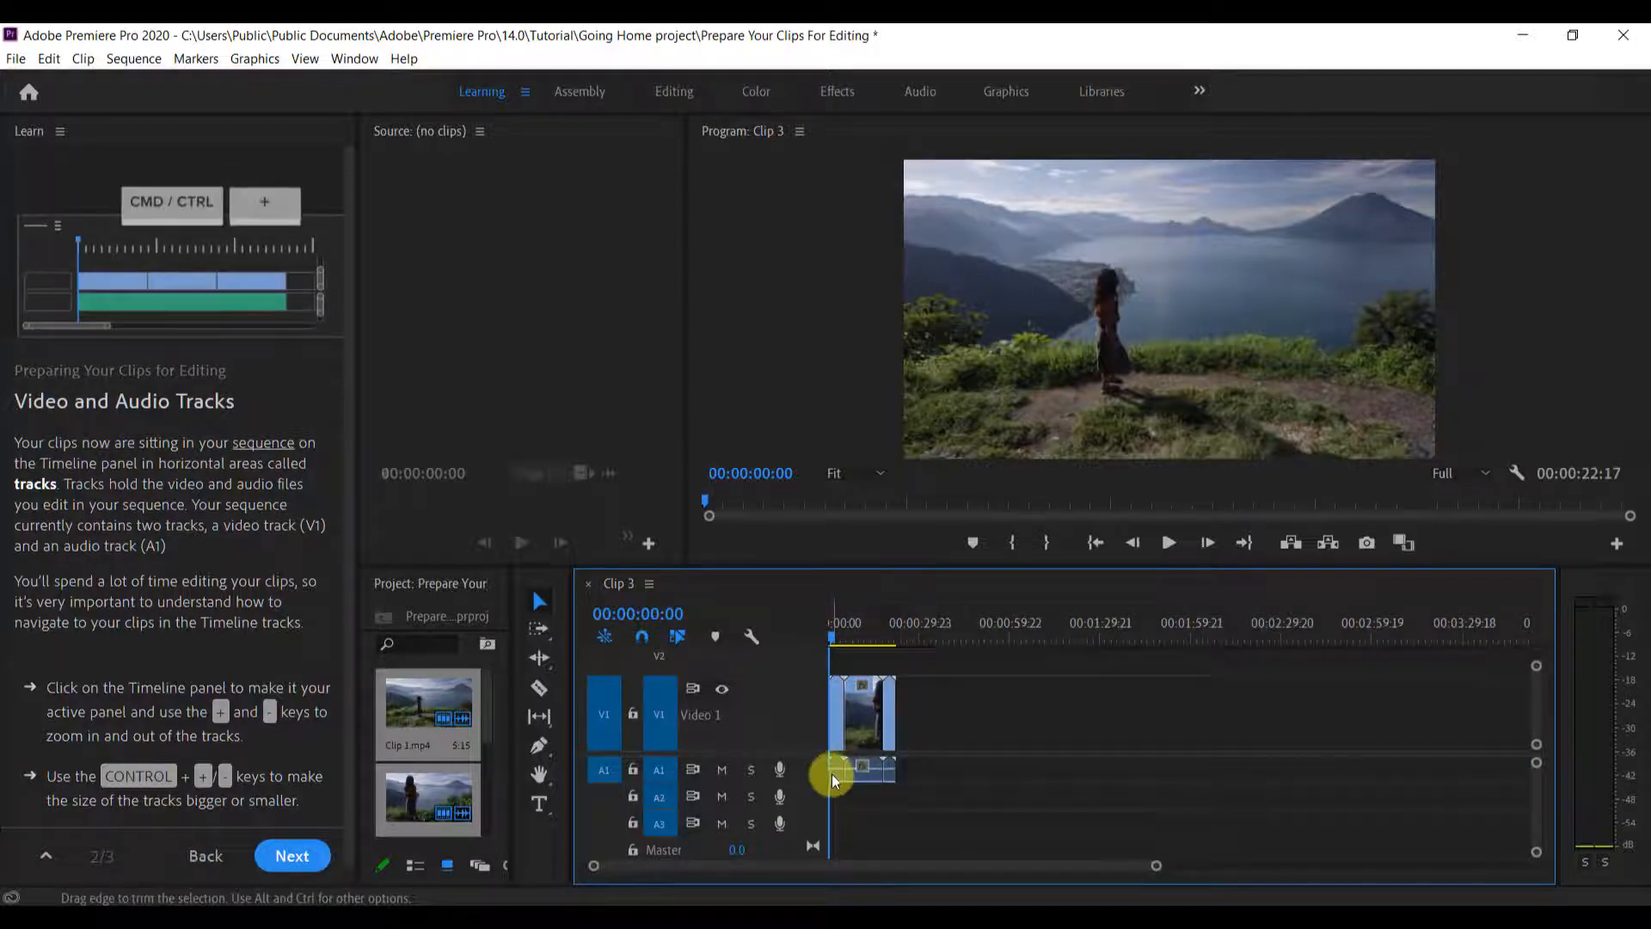
Move the playhead to 00:00:19:05 in Clip 3 and practise zooming the Timeline in and out around it
left_click(889, 632)
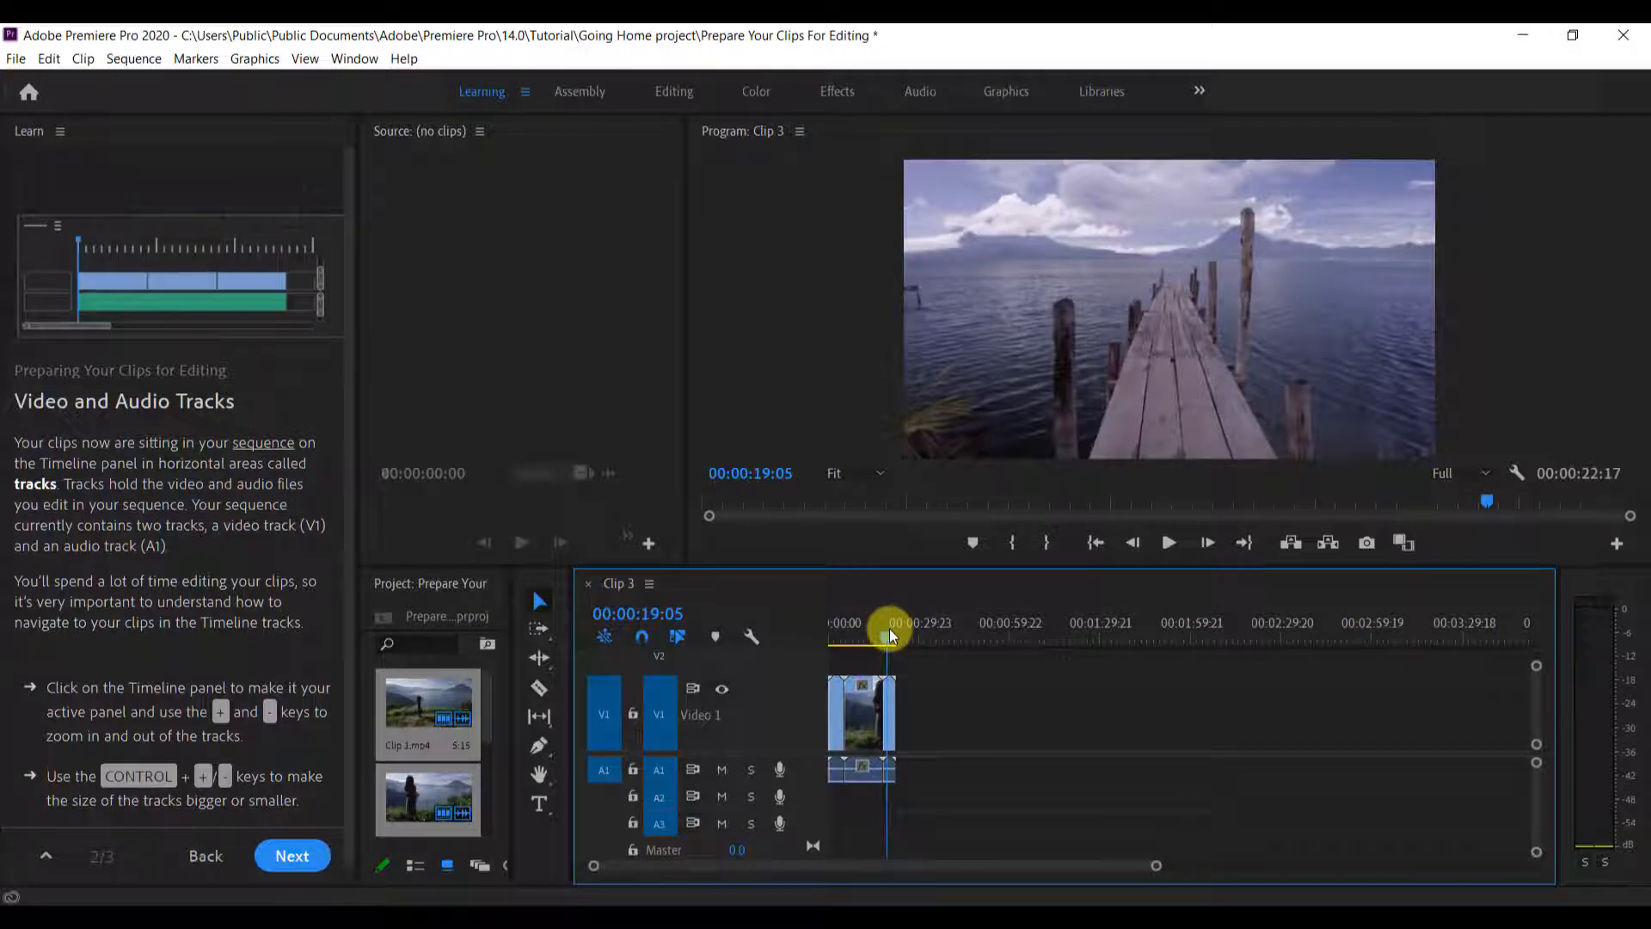
key("minus")
key("minus")
key("equal")
key("equal")
key("equal")
key("equal")
key("equal")
key("equal")
key("equal")
key("equal")
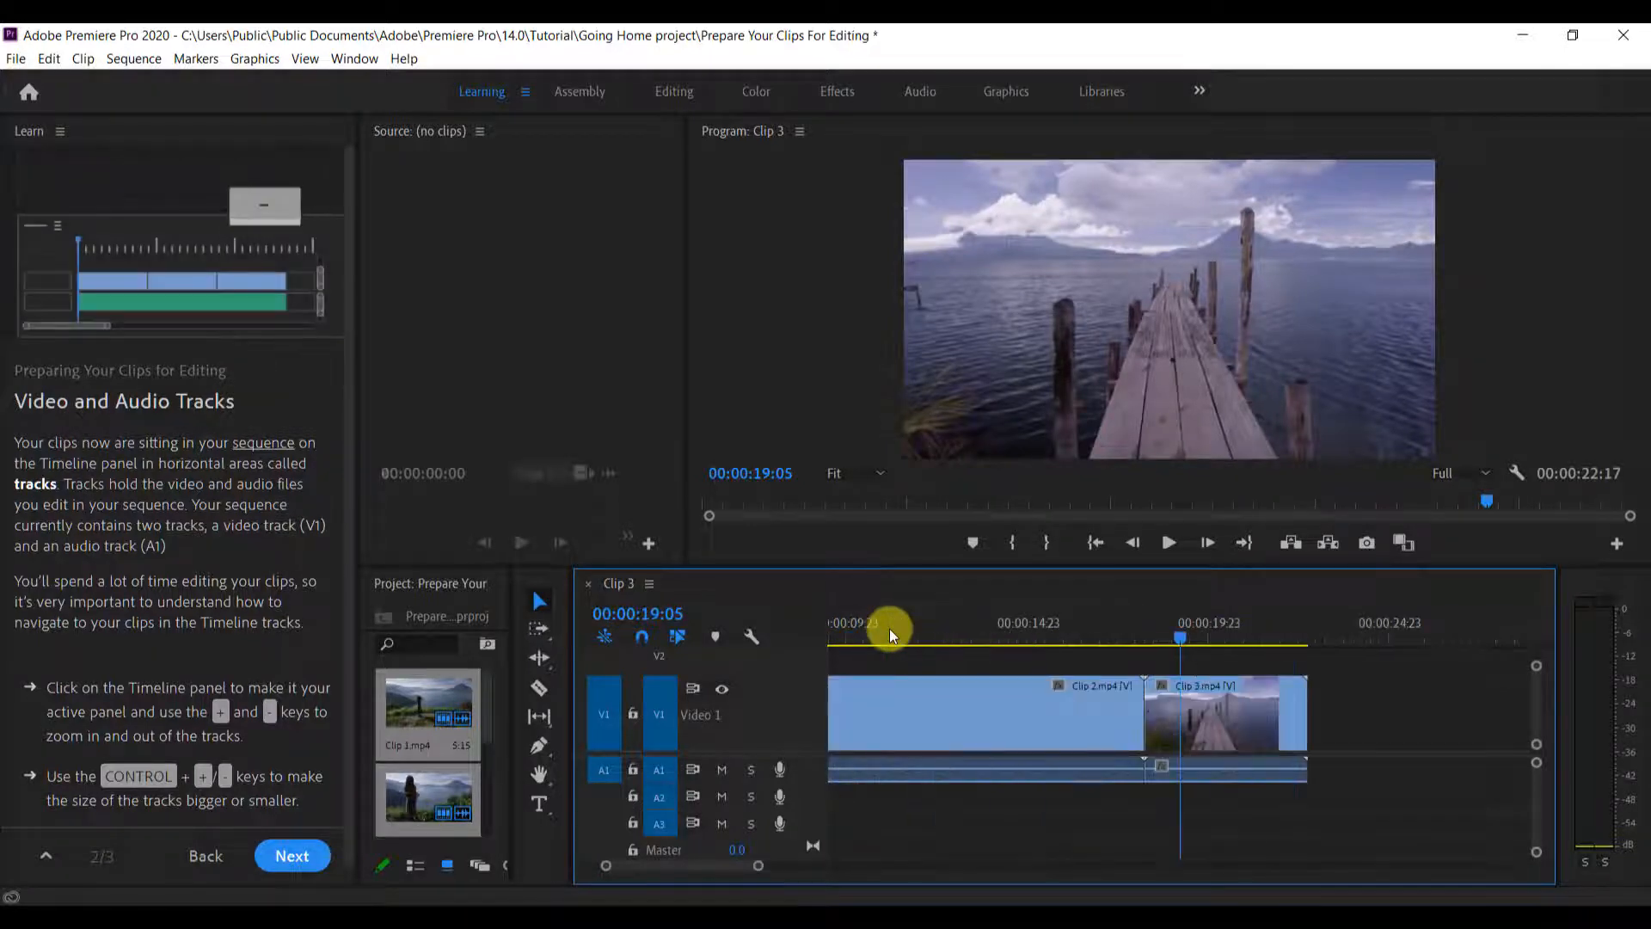
key("minus")
key("minus")
key("minus")
key("minus")
key("minus")
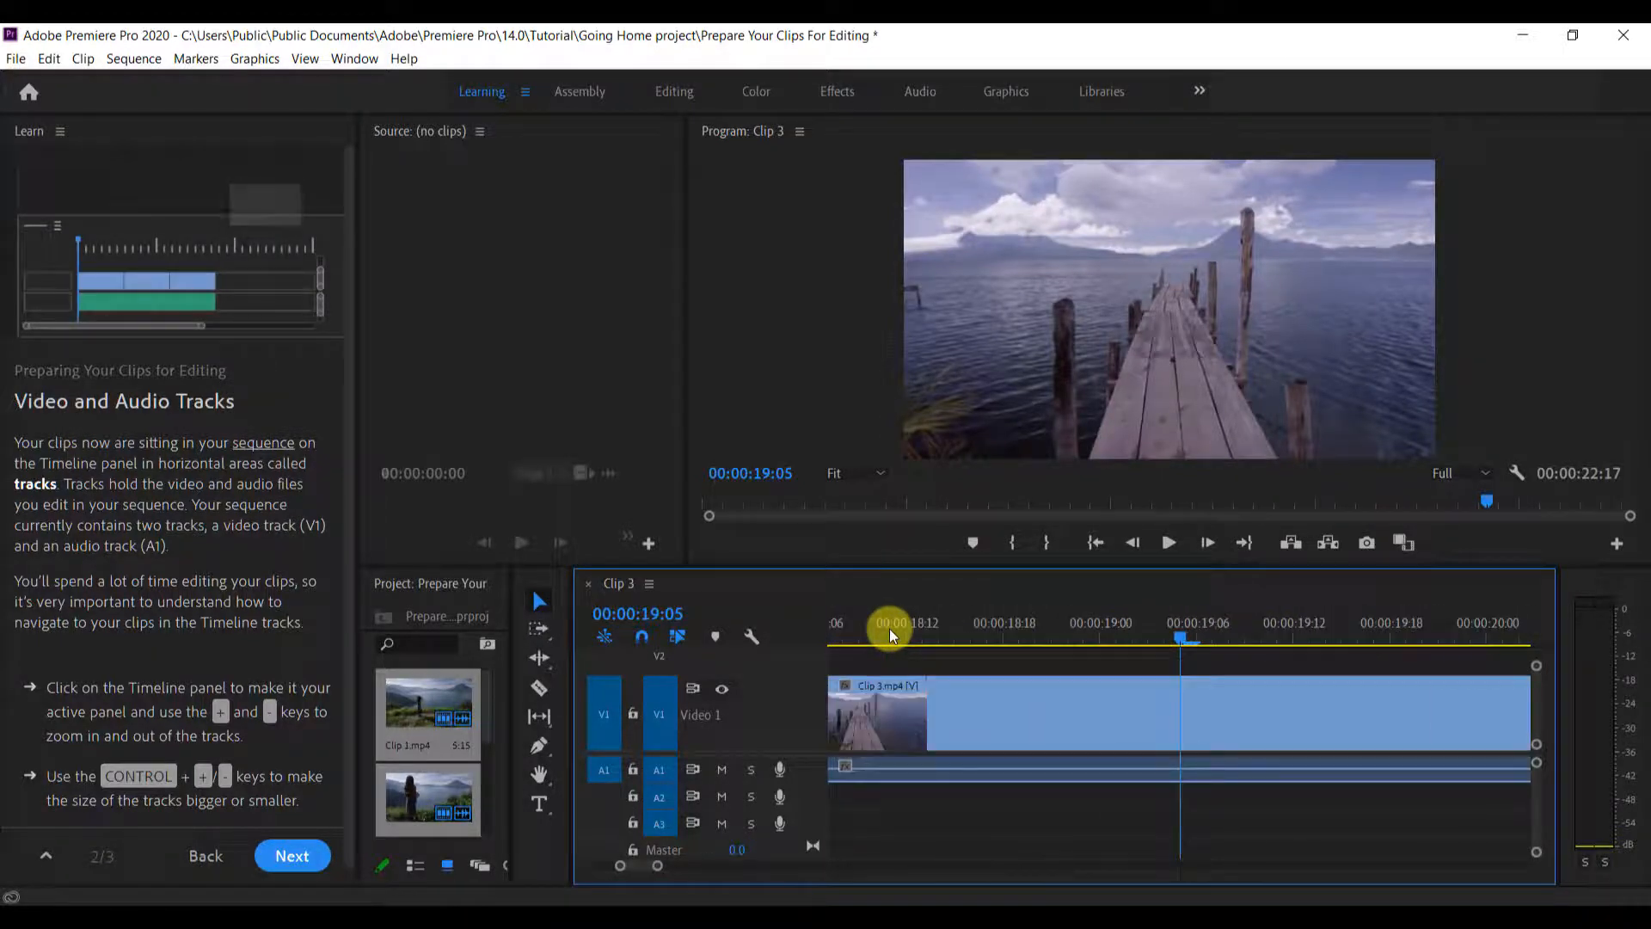
key("equal")
key("equal")
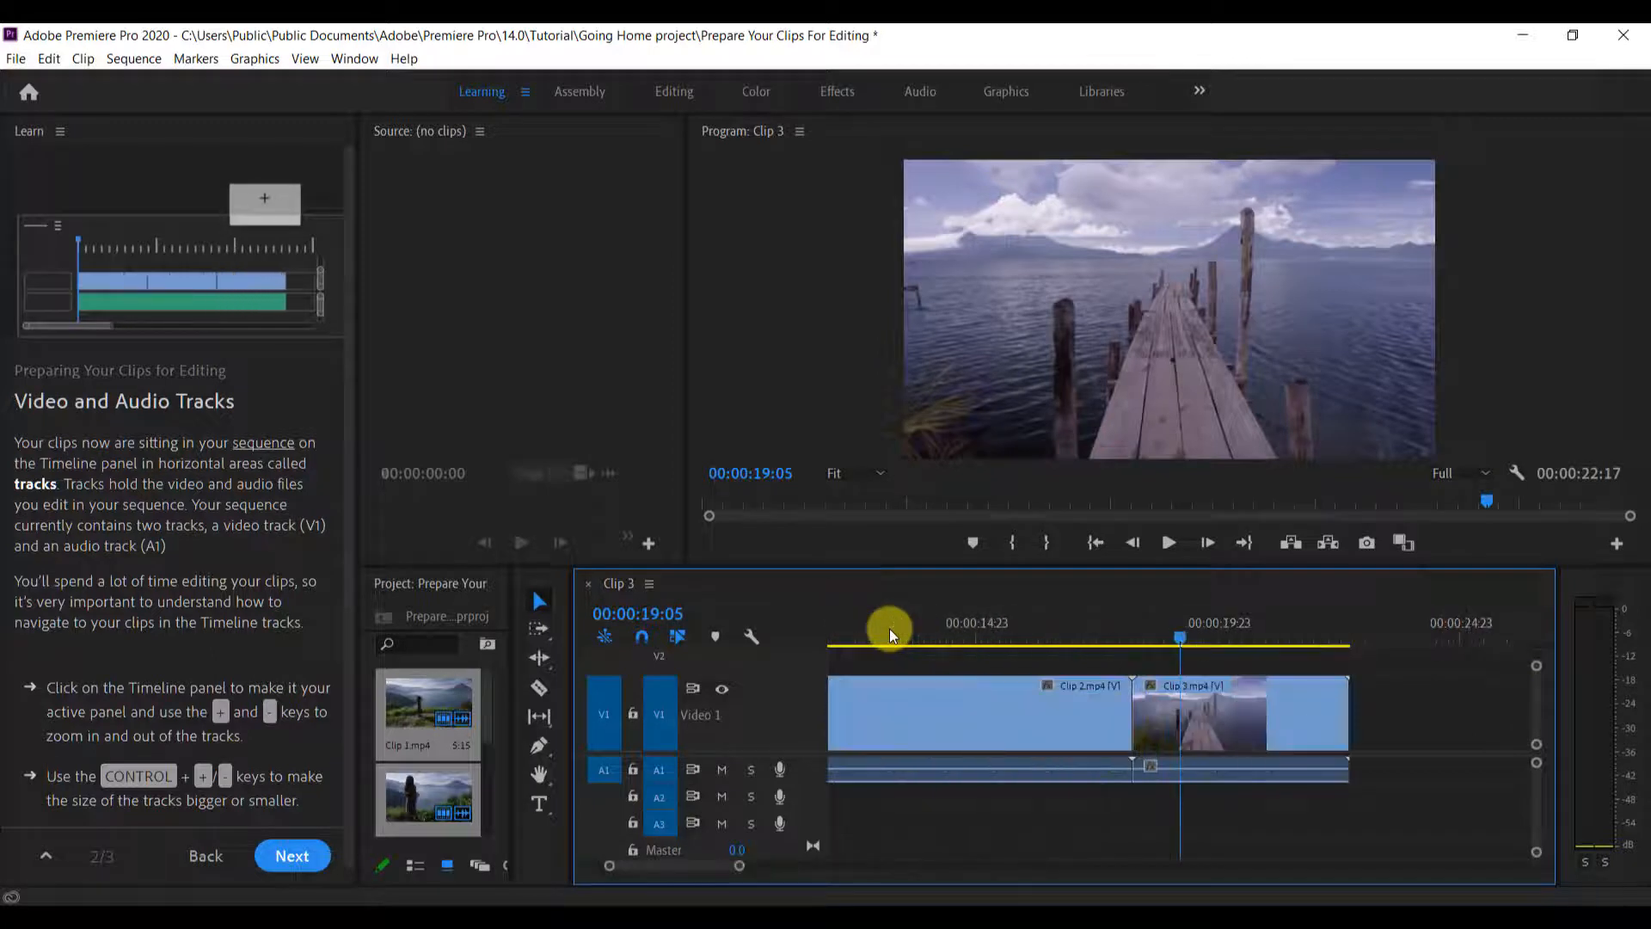
key("minus")
key("minus")
key("minus")
key("minus")
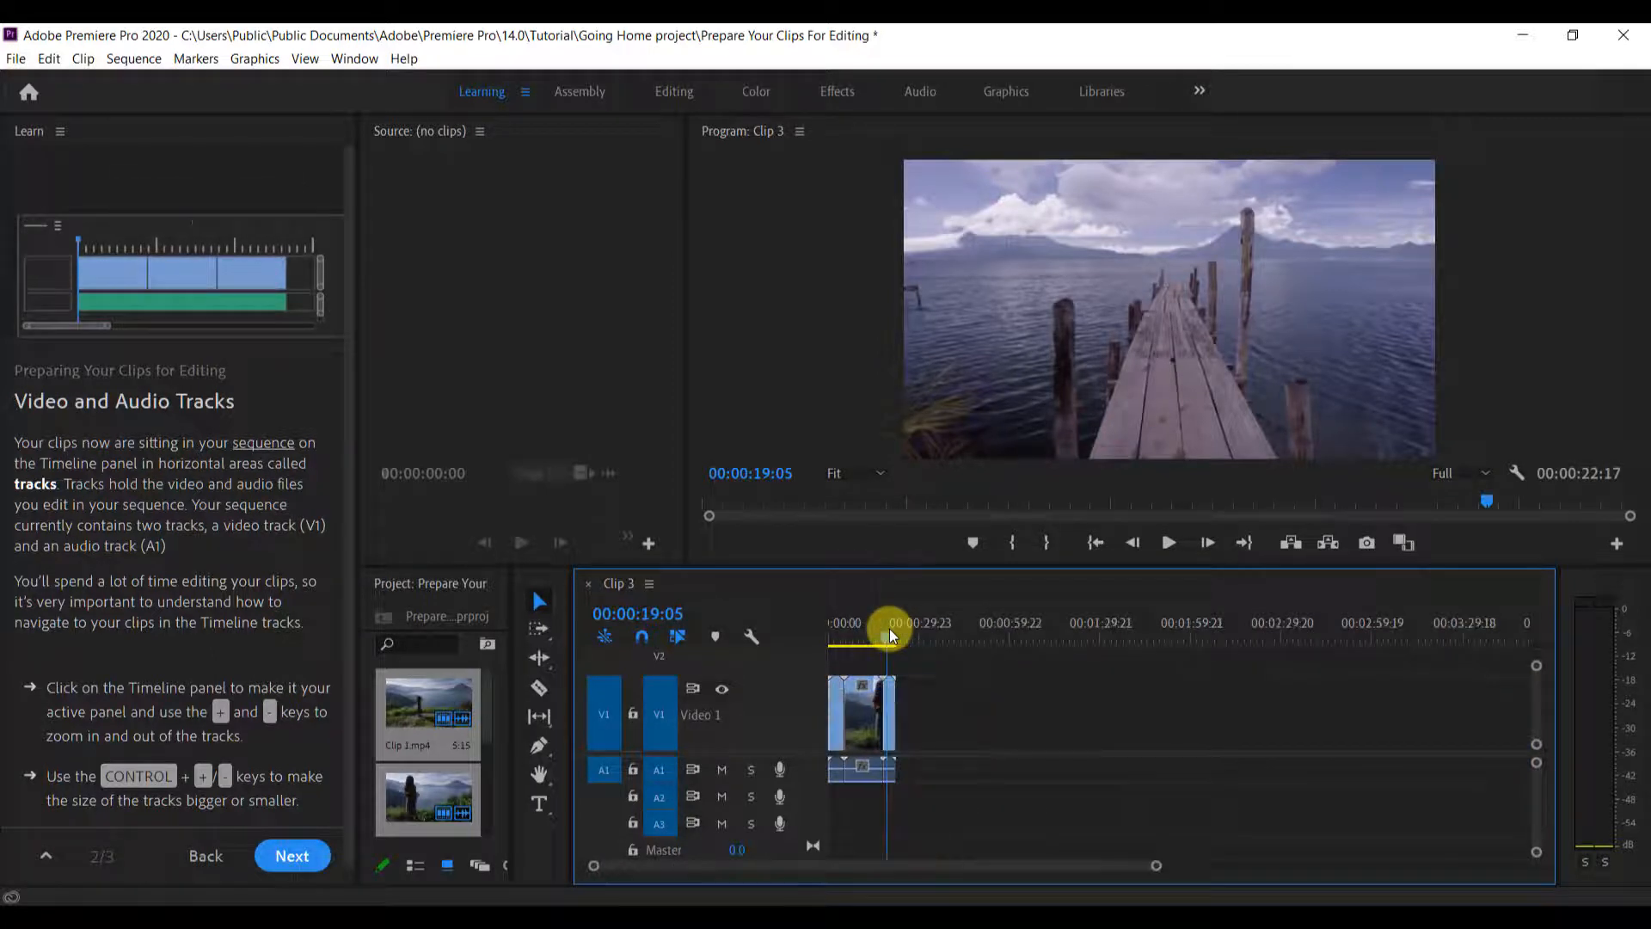
Read the lesson's track-size instructions and practise making the Timeline's video tracks taller and shorter
scroll(172, 740, "down", 1)
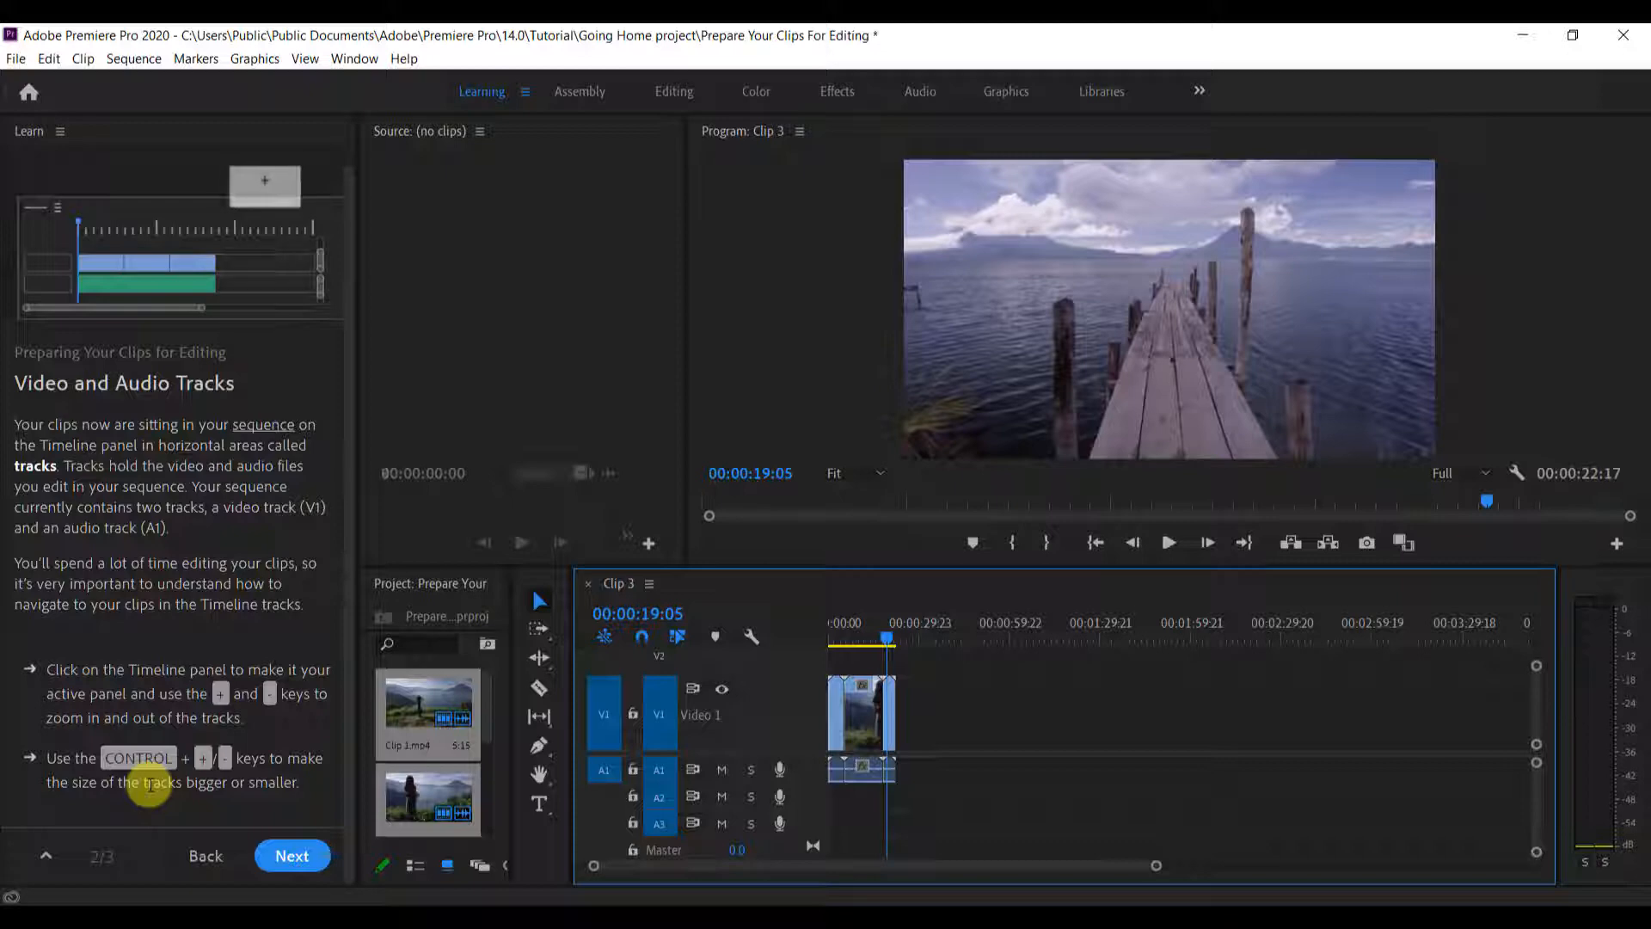
key("ctrl+equal")
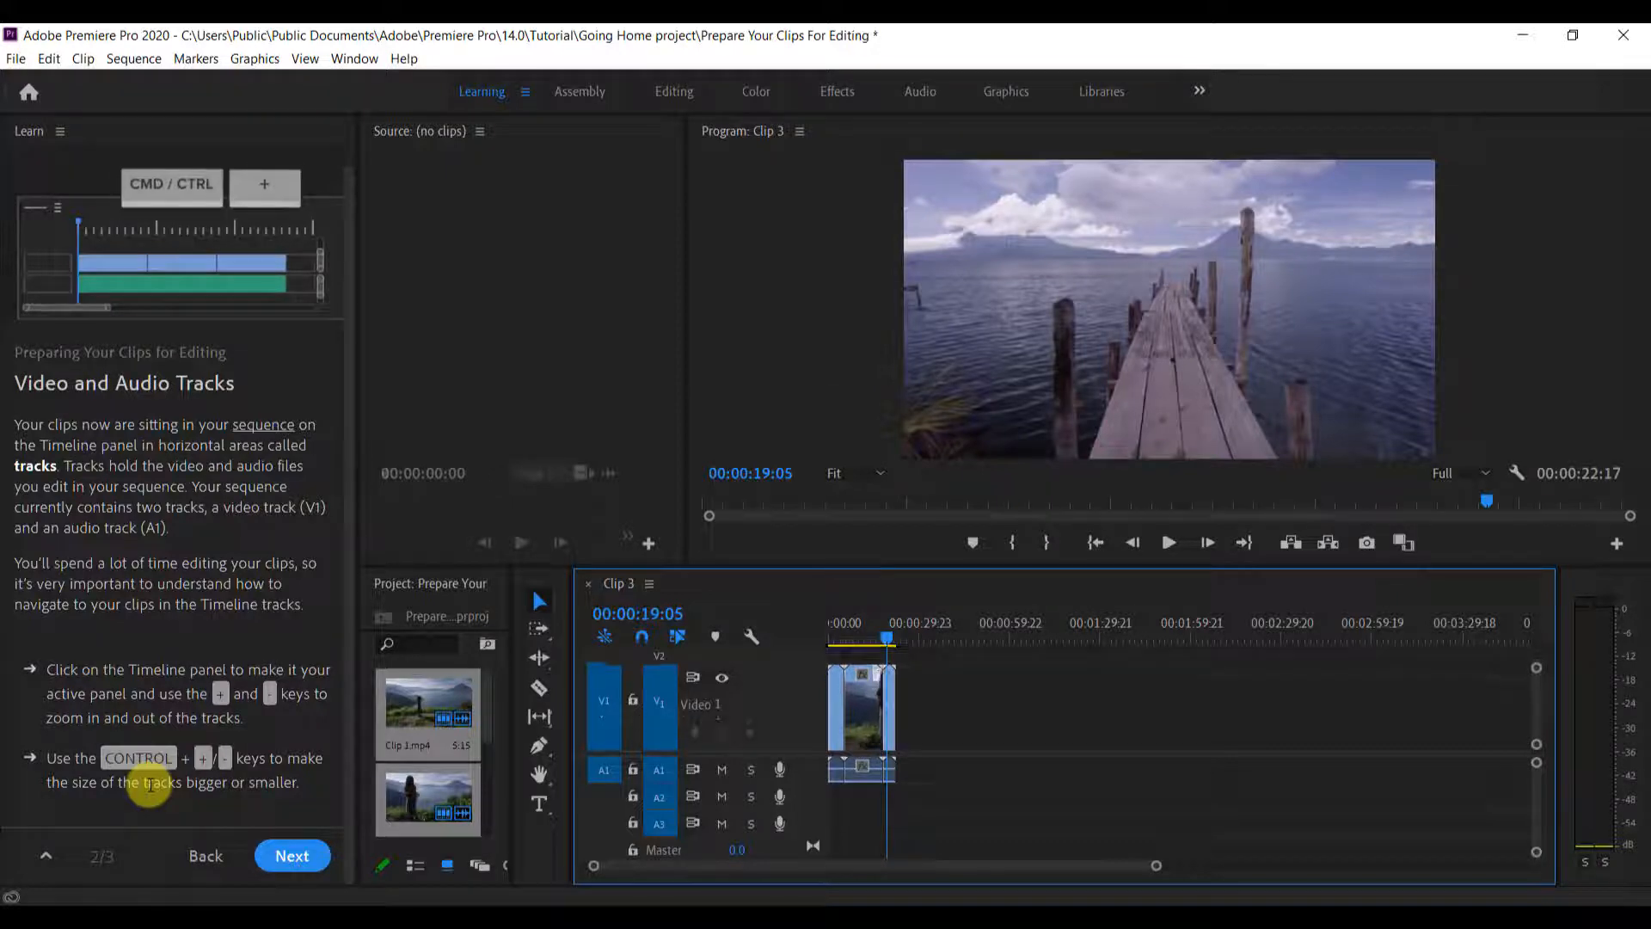
key("ctrl+minus")
key("ctrl+minus")
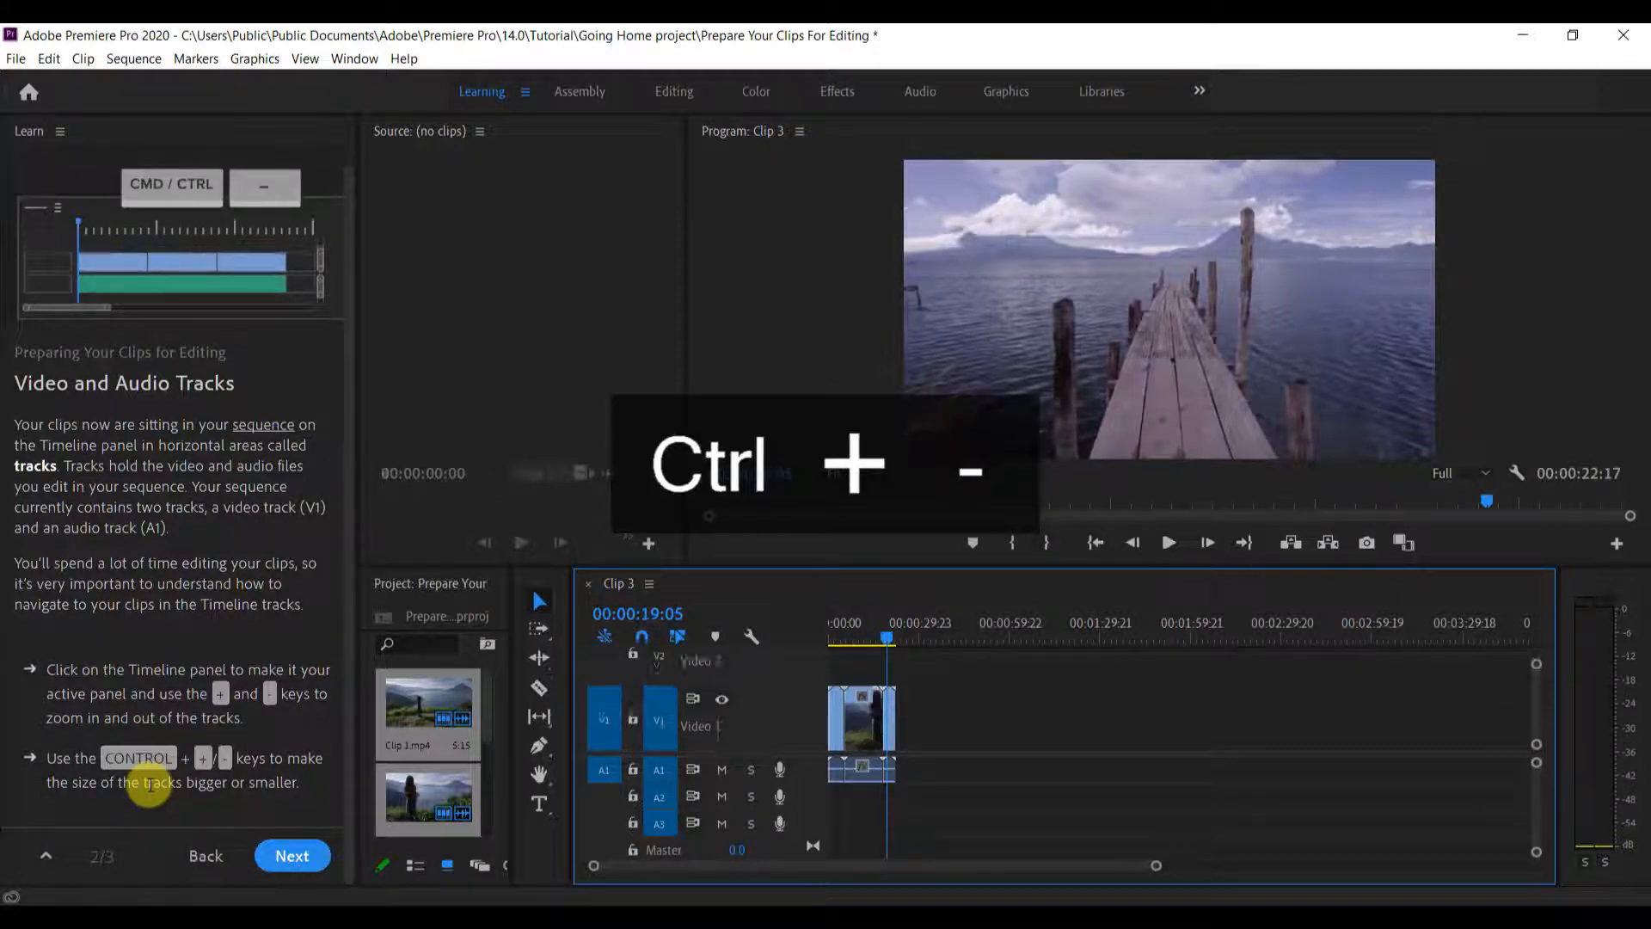
key("ctrl+equal")
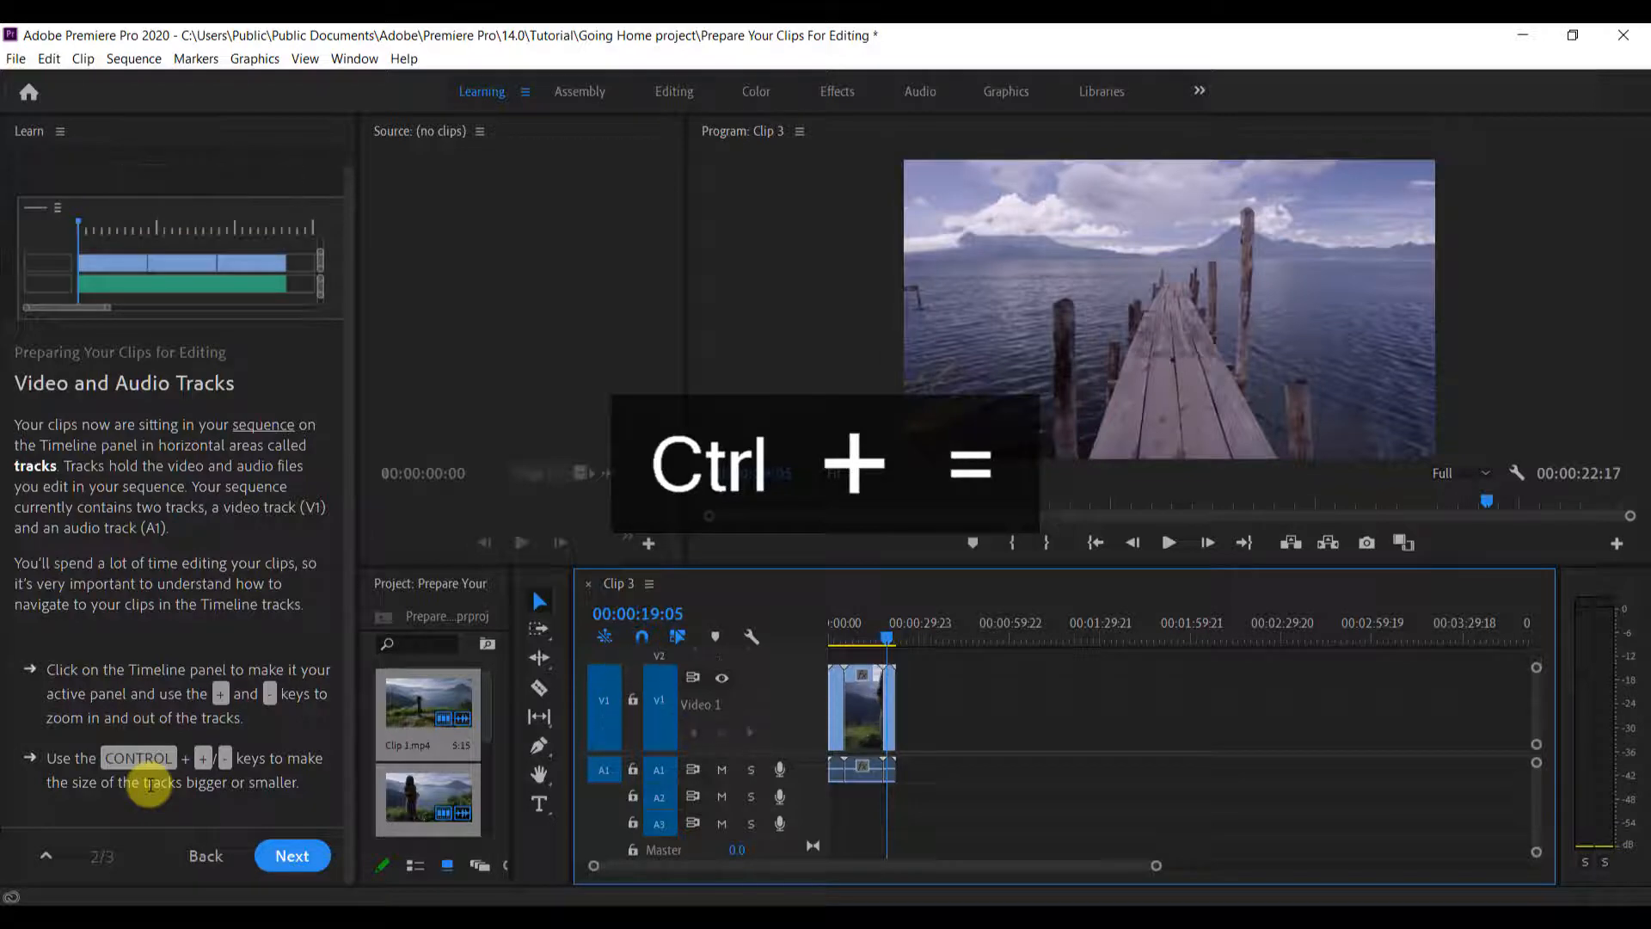
key("ctrl+minus")
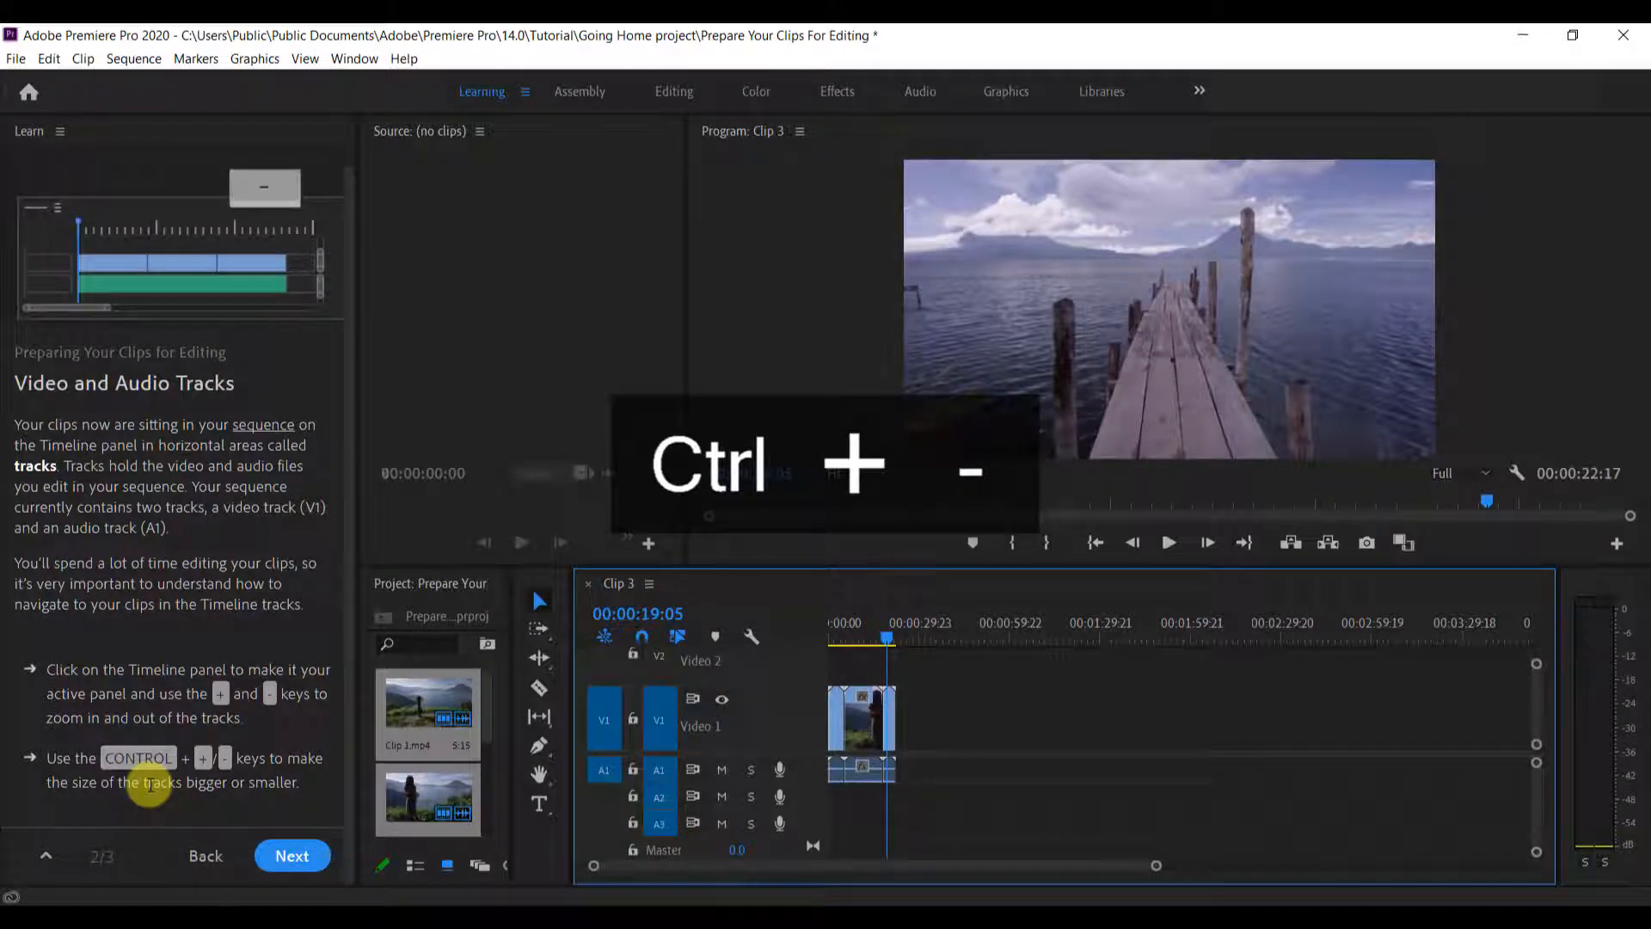
key("ctrl+minus")
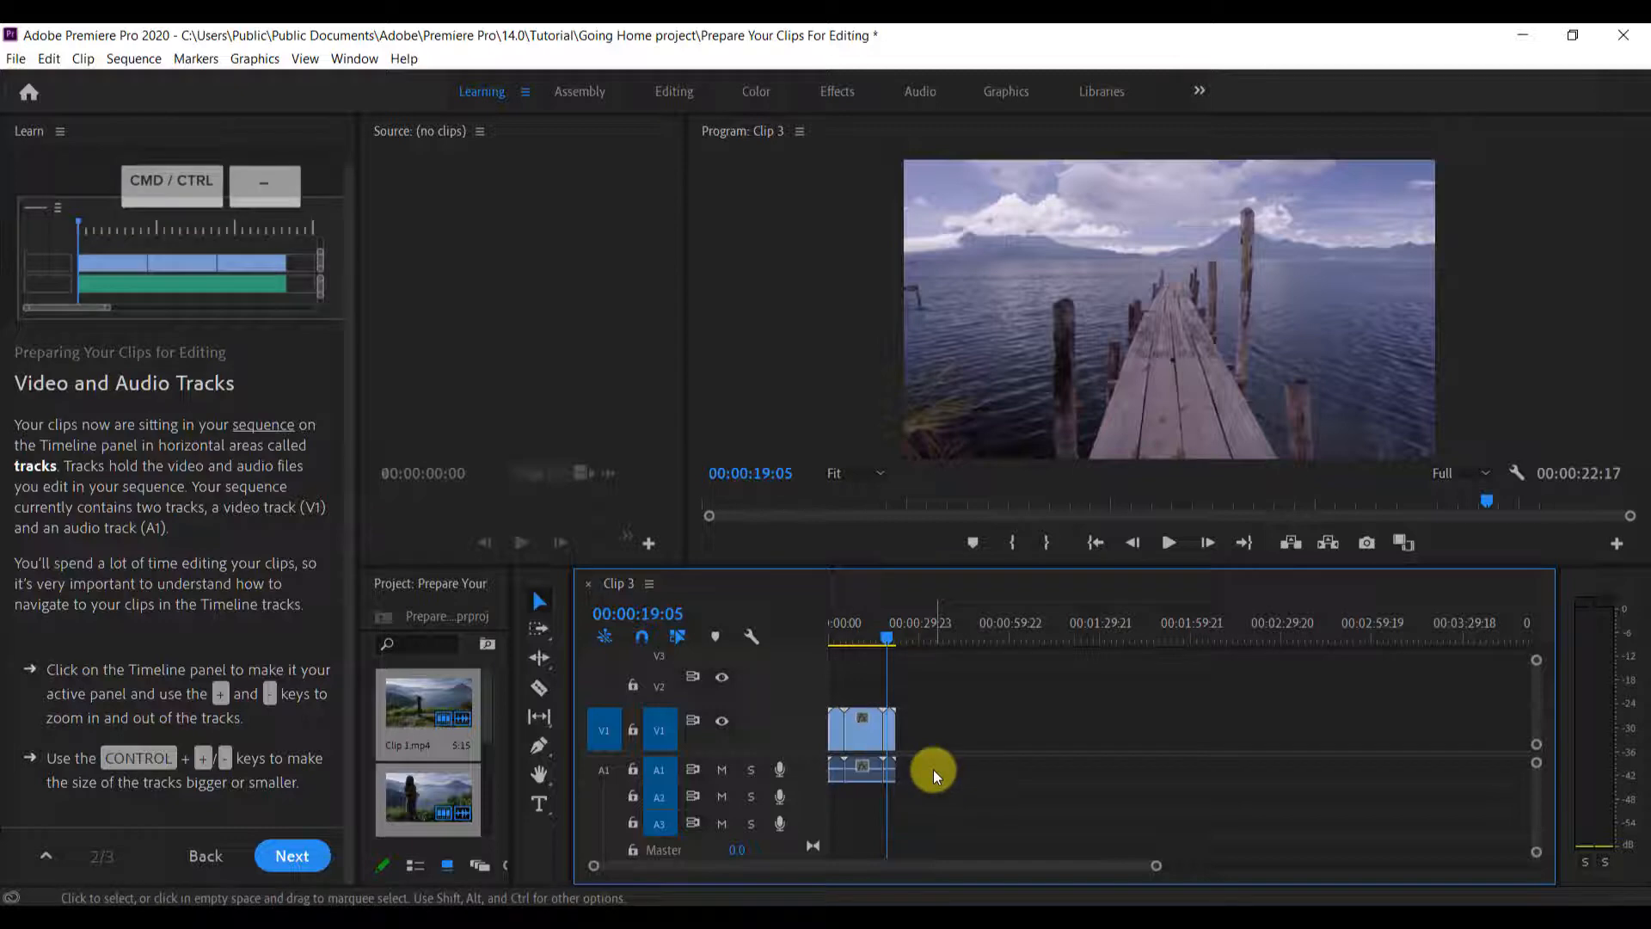
Keep resizing the video tracks with Clip 2 selected, and turn on source patching for A1
key("ctrl+equal")
key("ctrl+minus")
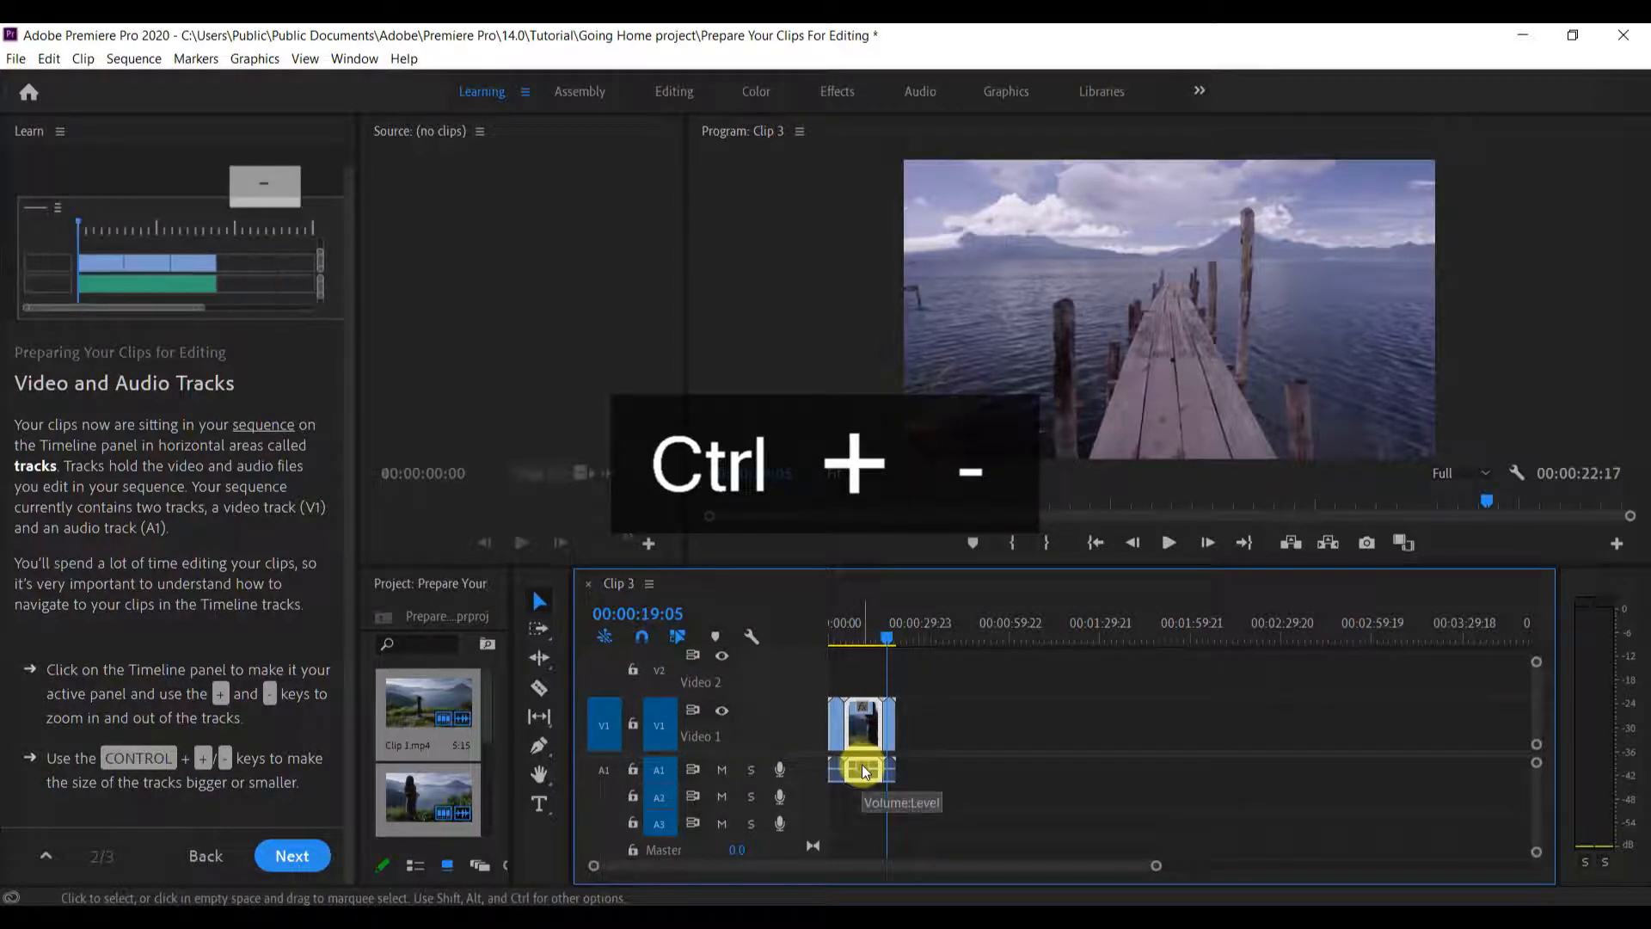
key("ctrl+equal")
key("ctrl+minus")
left_click(601, 768)
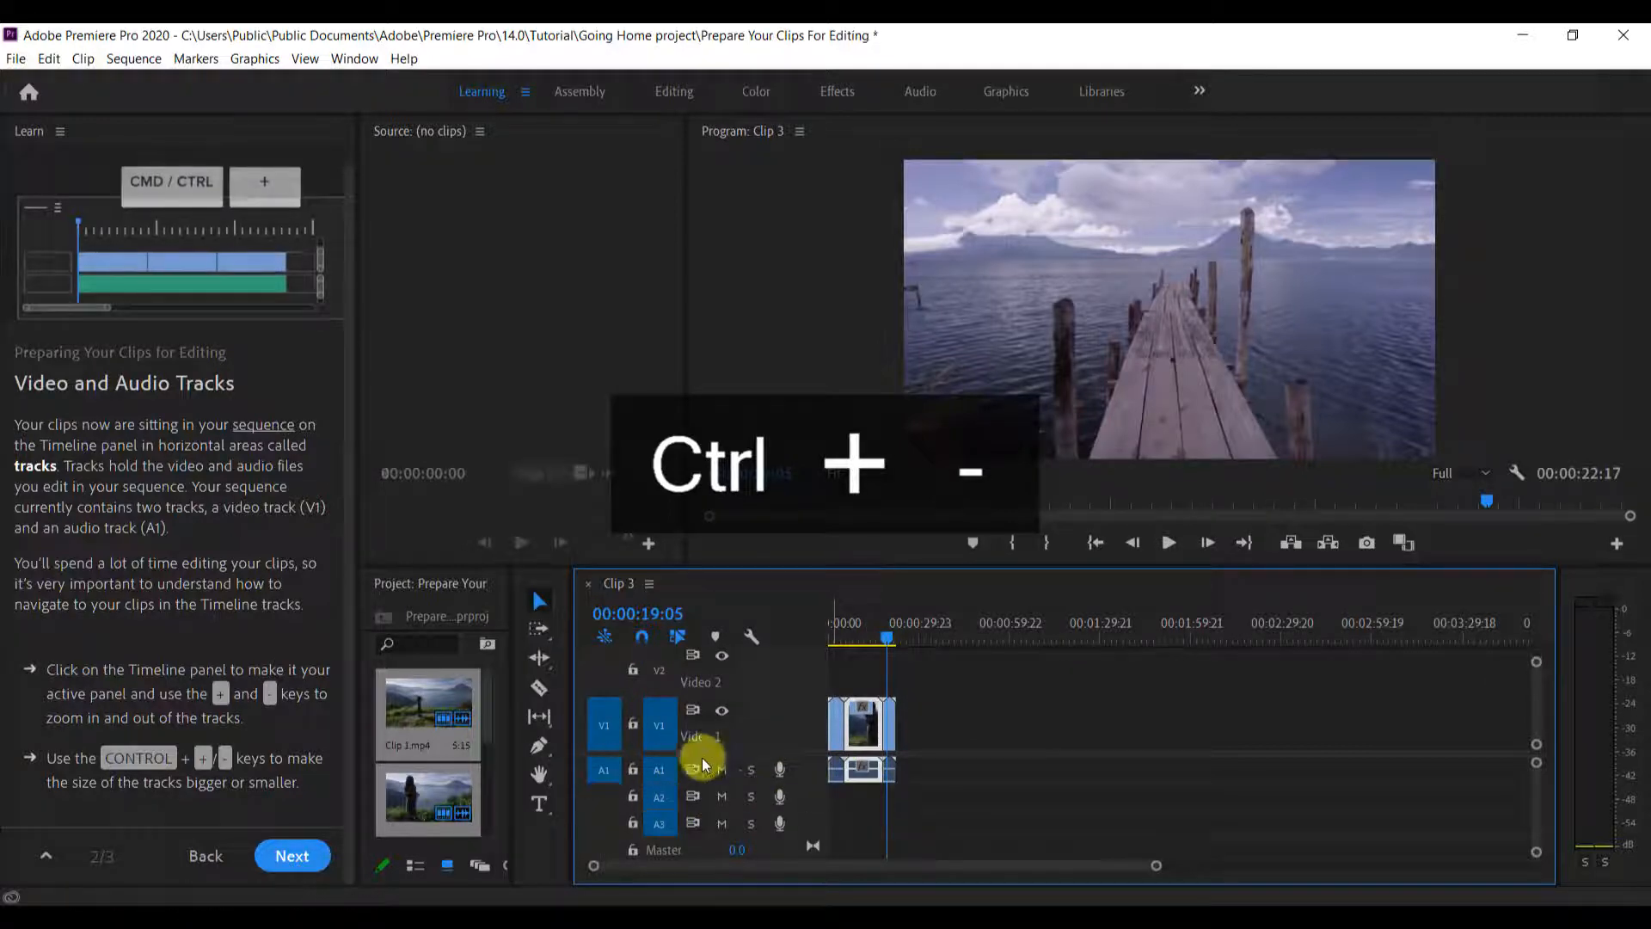
key("ctrl+equal")
key("ctrl+minus")
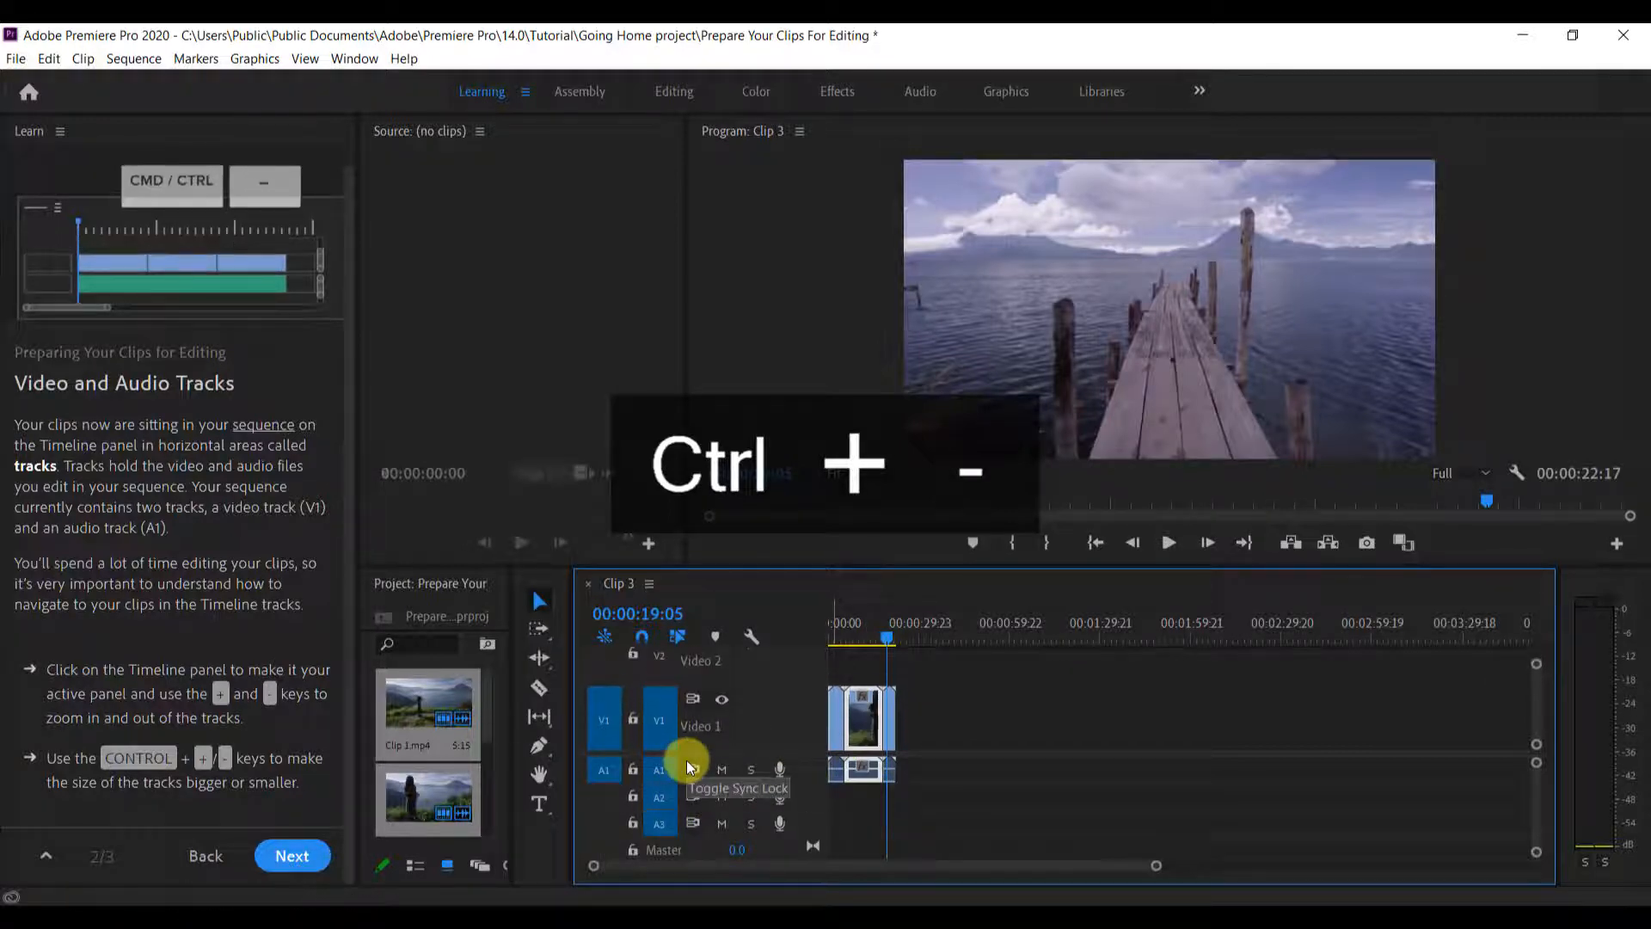
Deselect Clip 2 and practise lowering and raising the video track height with no clip selected
left_click(994, 736)
scroll(992, 710, "down", 4)
scroll(993, 710, "up", 4)
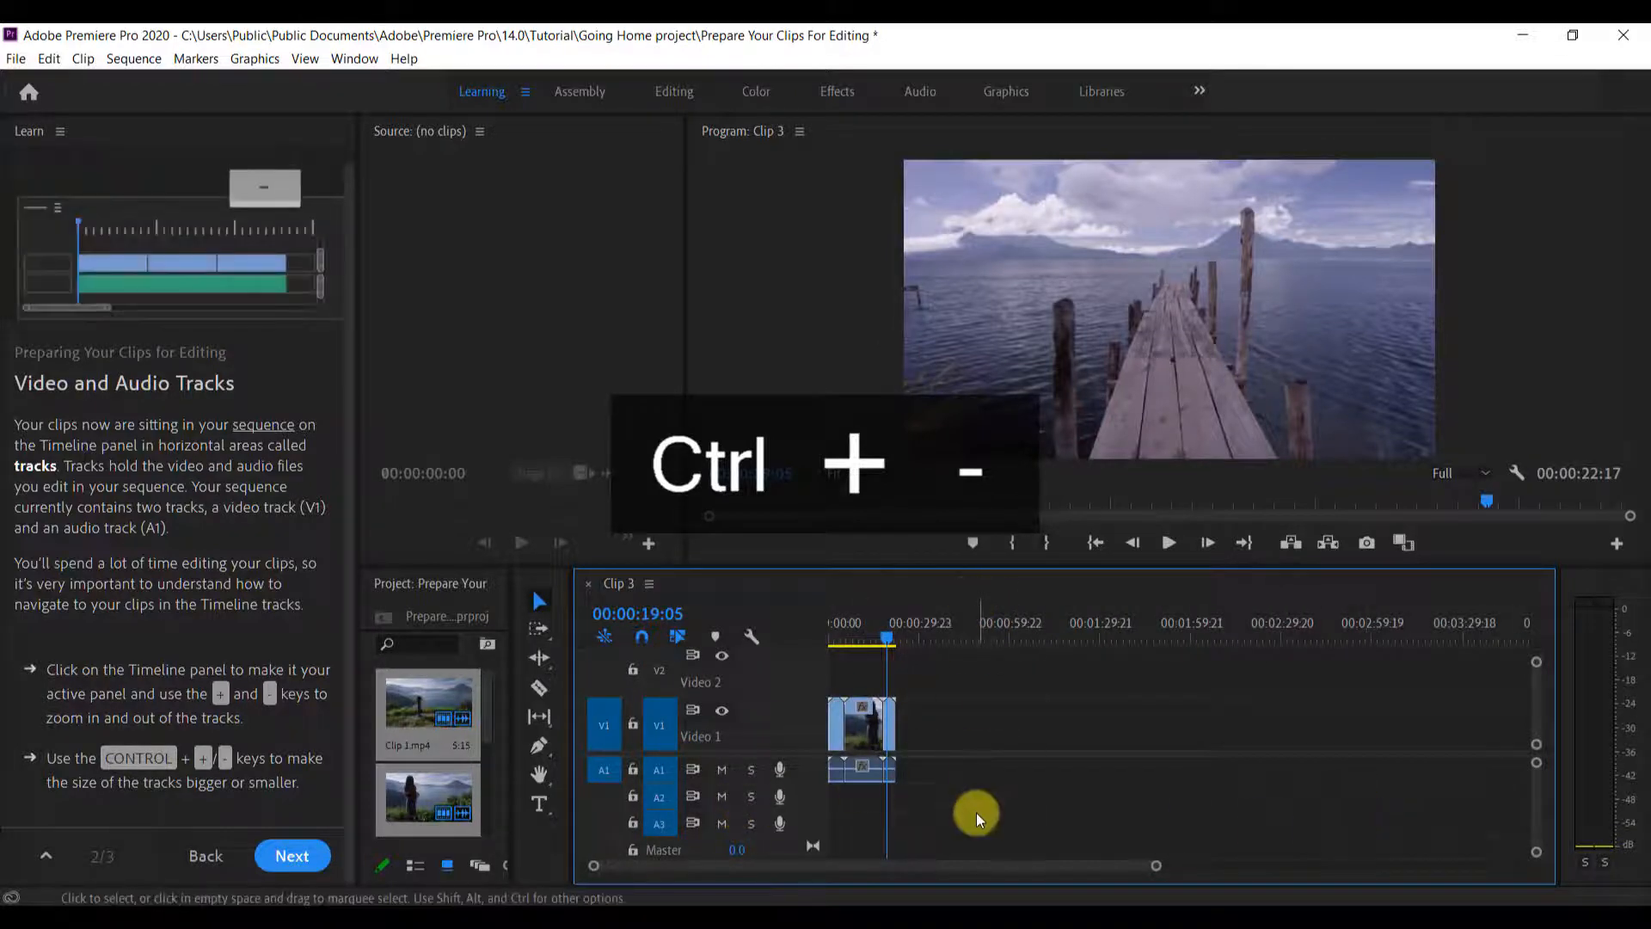
key("ctrl+equal")
key("ctrl+minus")
key("ctrl+minus")
key("ctrl+minus")
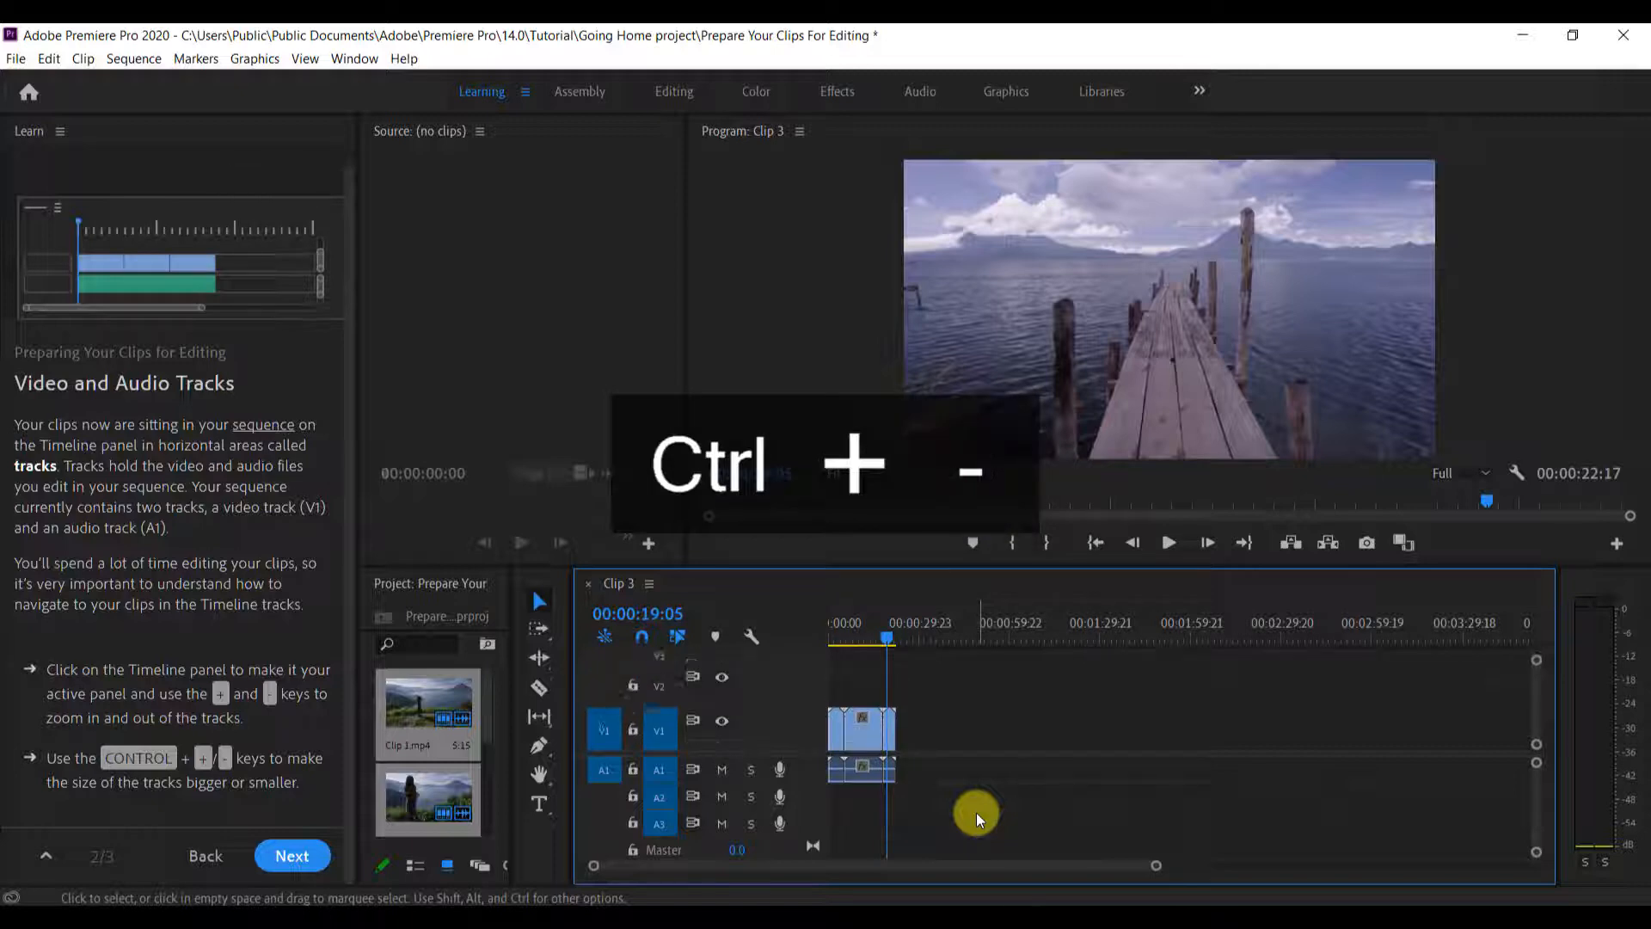
key("ctrl+equal")
key("ctrl+equal")
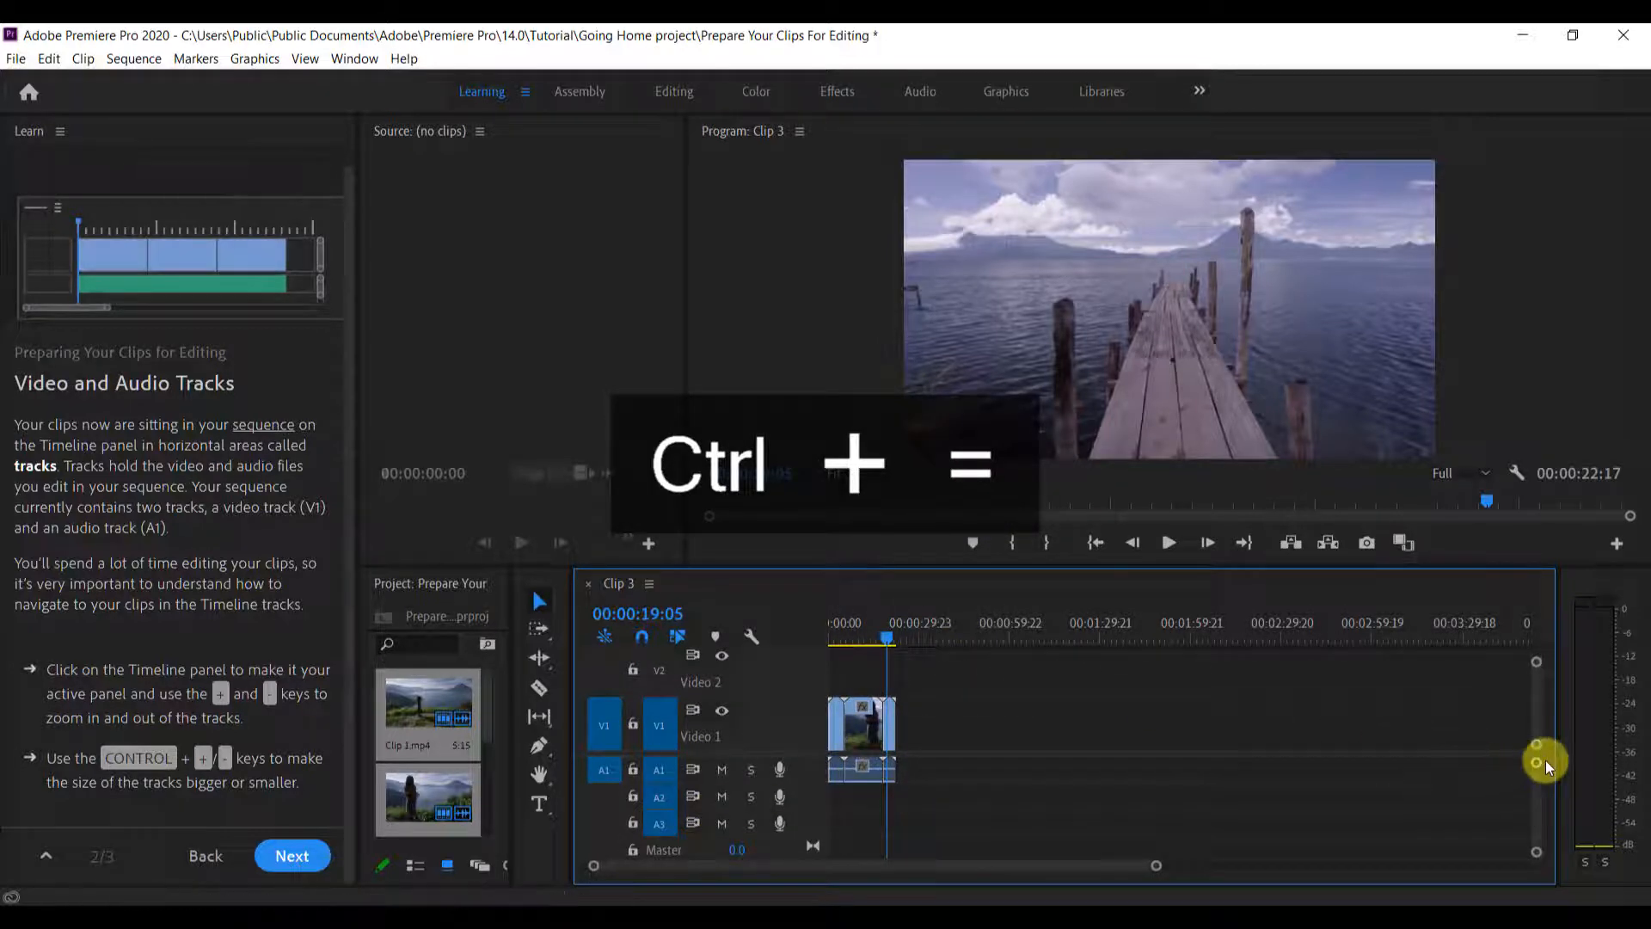
Shrink the video and audio tracks to a compact height and zoom in on the three clips in the Timeline
mouse_move(1539, 774)
left_mouse_down()
mouse_move(1540, 733)
mouse_move(1529, 871)
mouse_move(1540, 719)
mouse_move(1526, 774)
left_mouse_up()
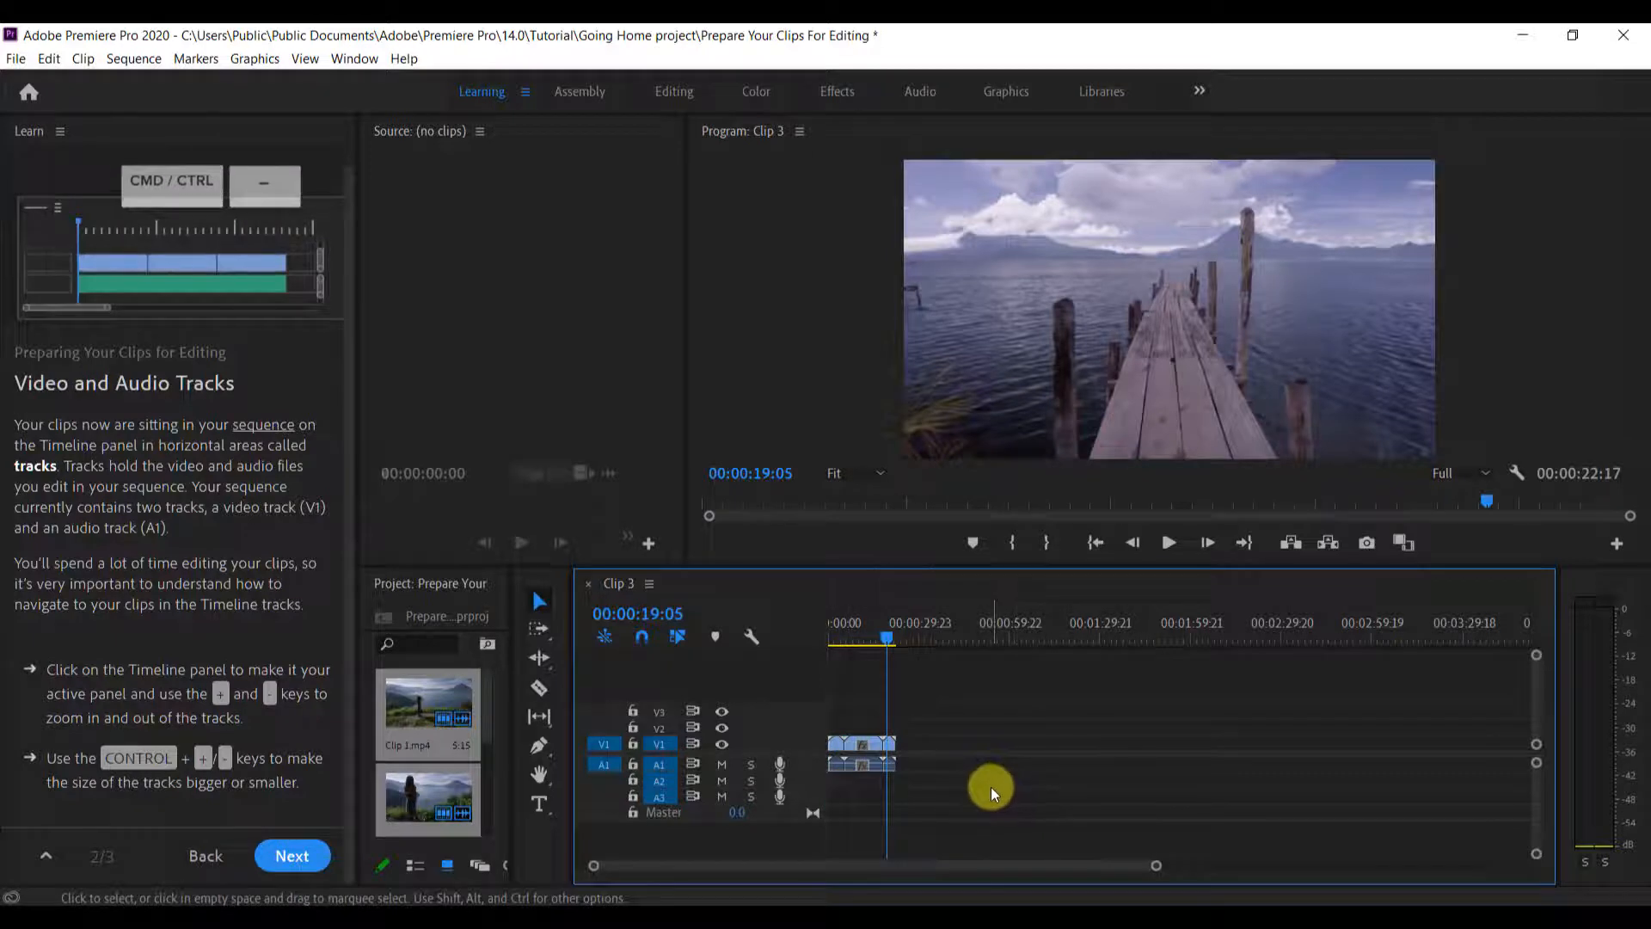
key("equal")
key("equal")
key("minus")
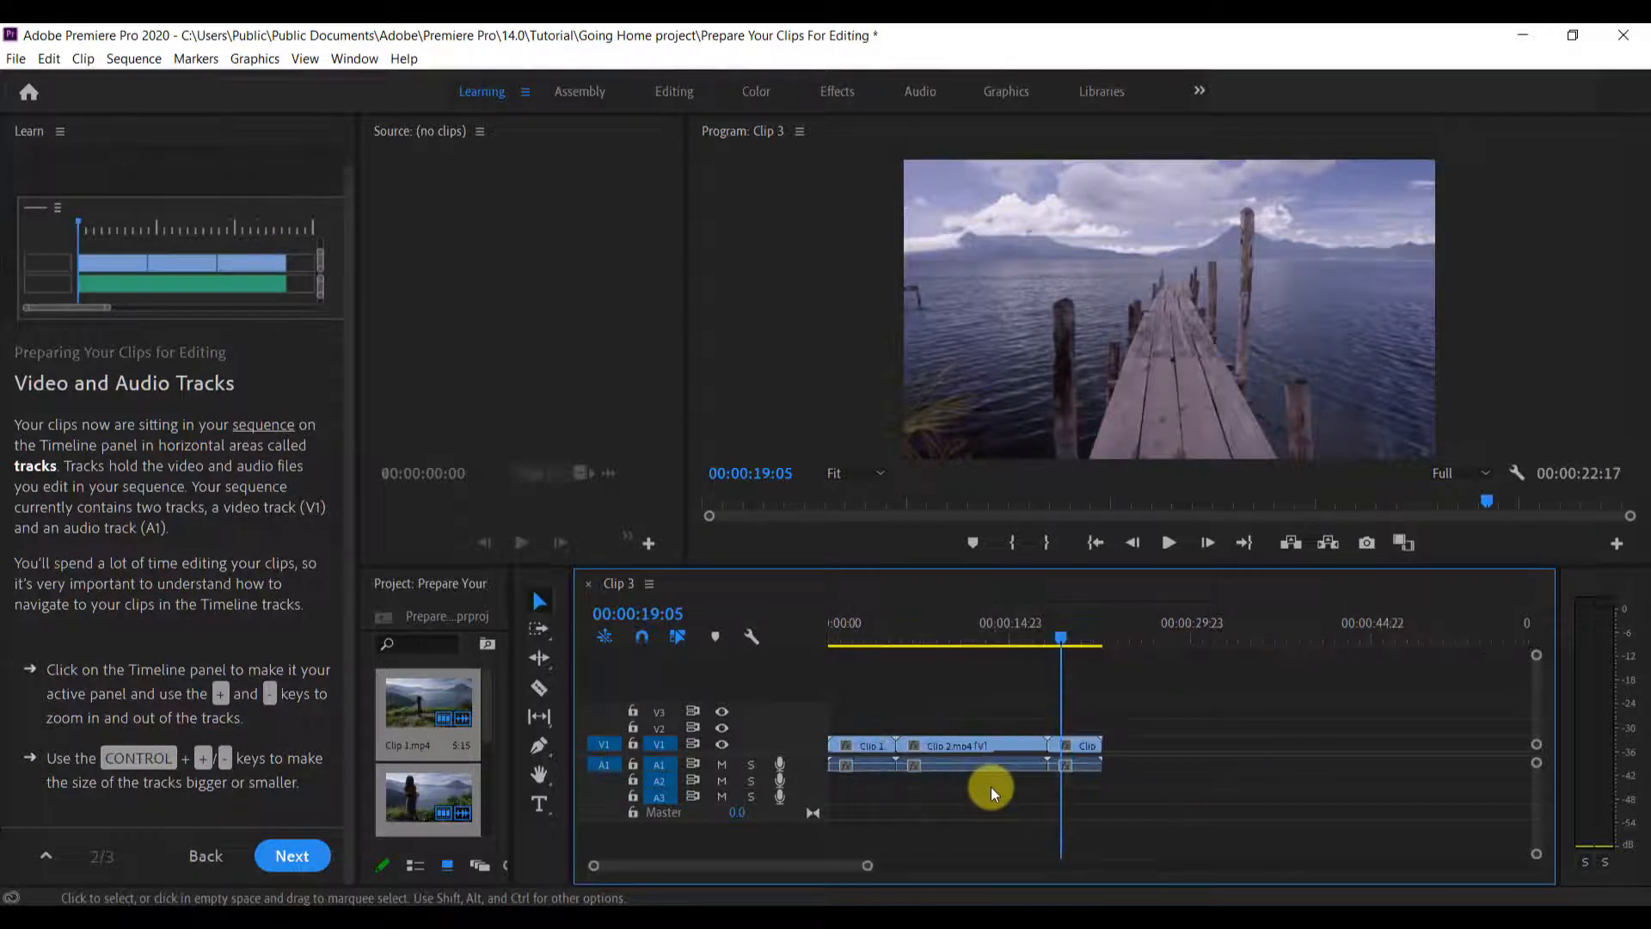
type("+")
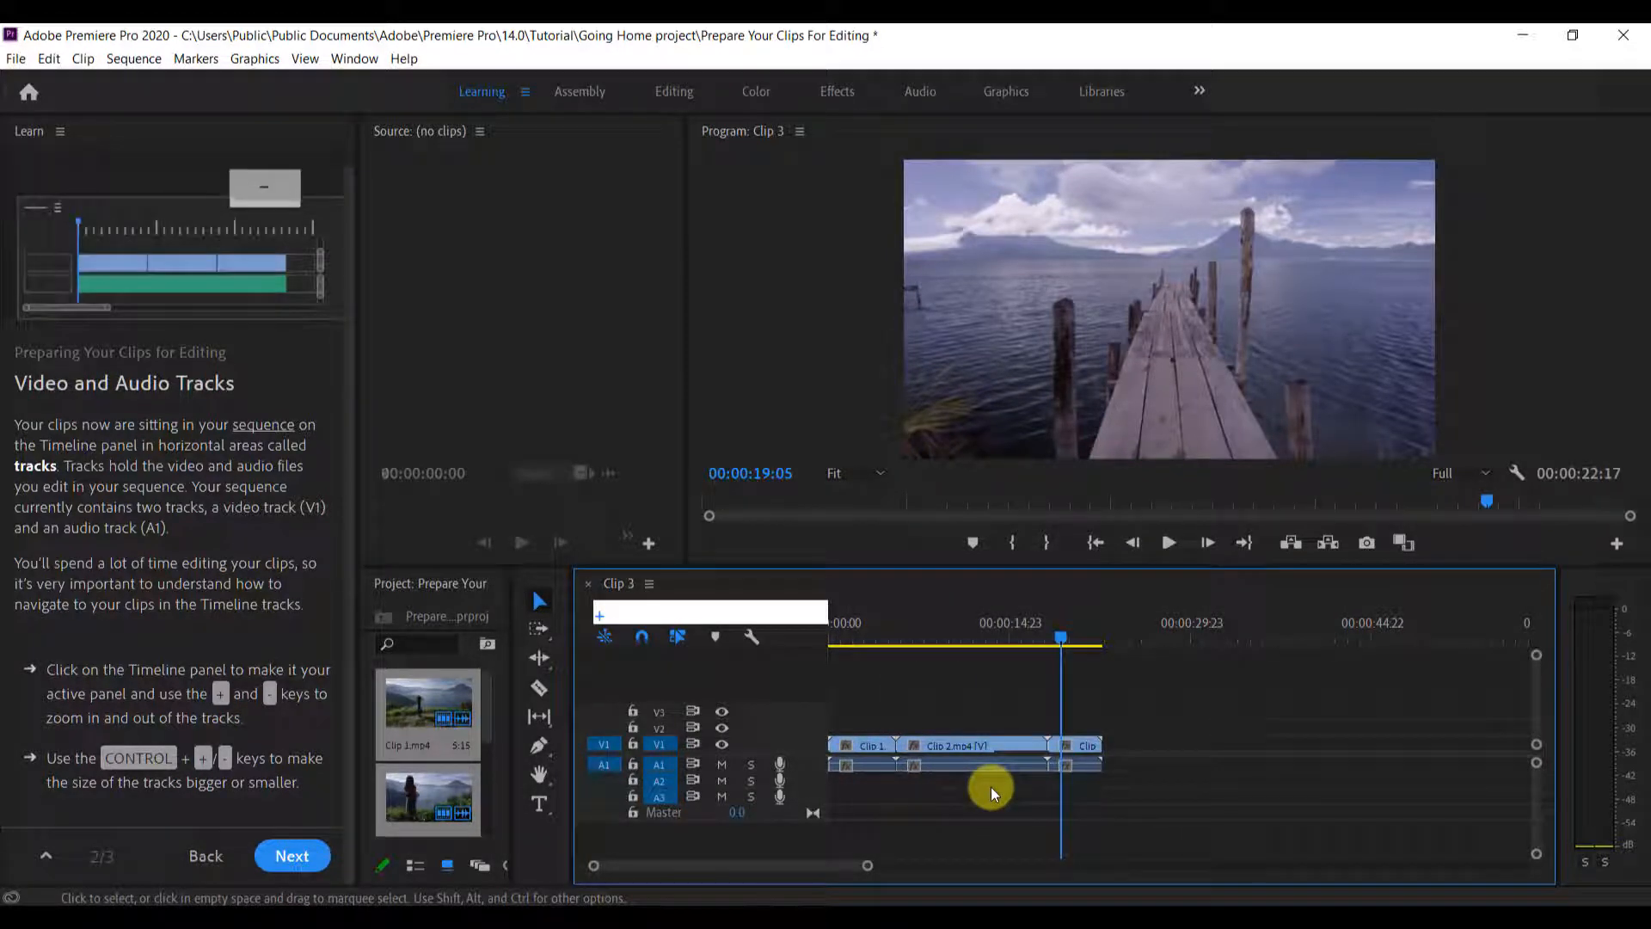
key("Escape")
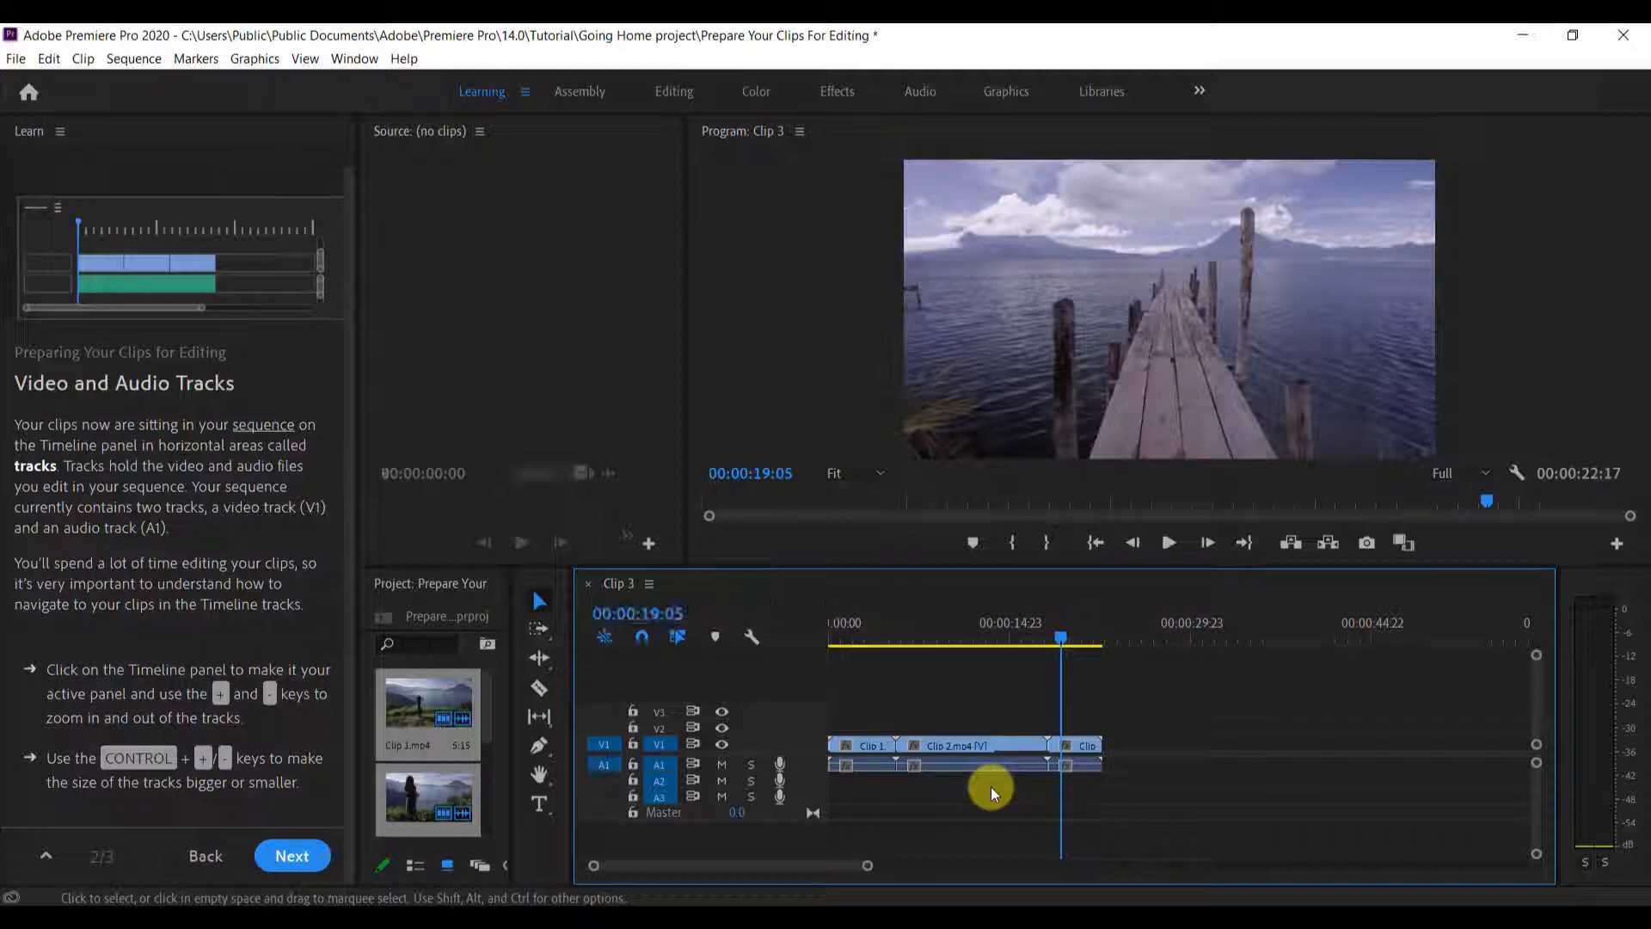
type("+")
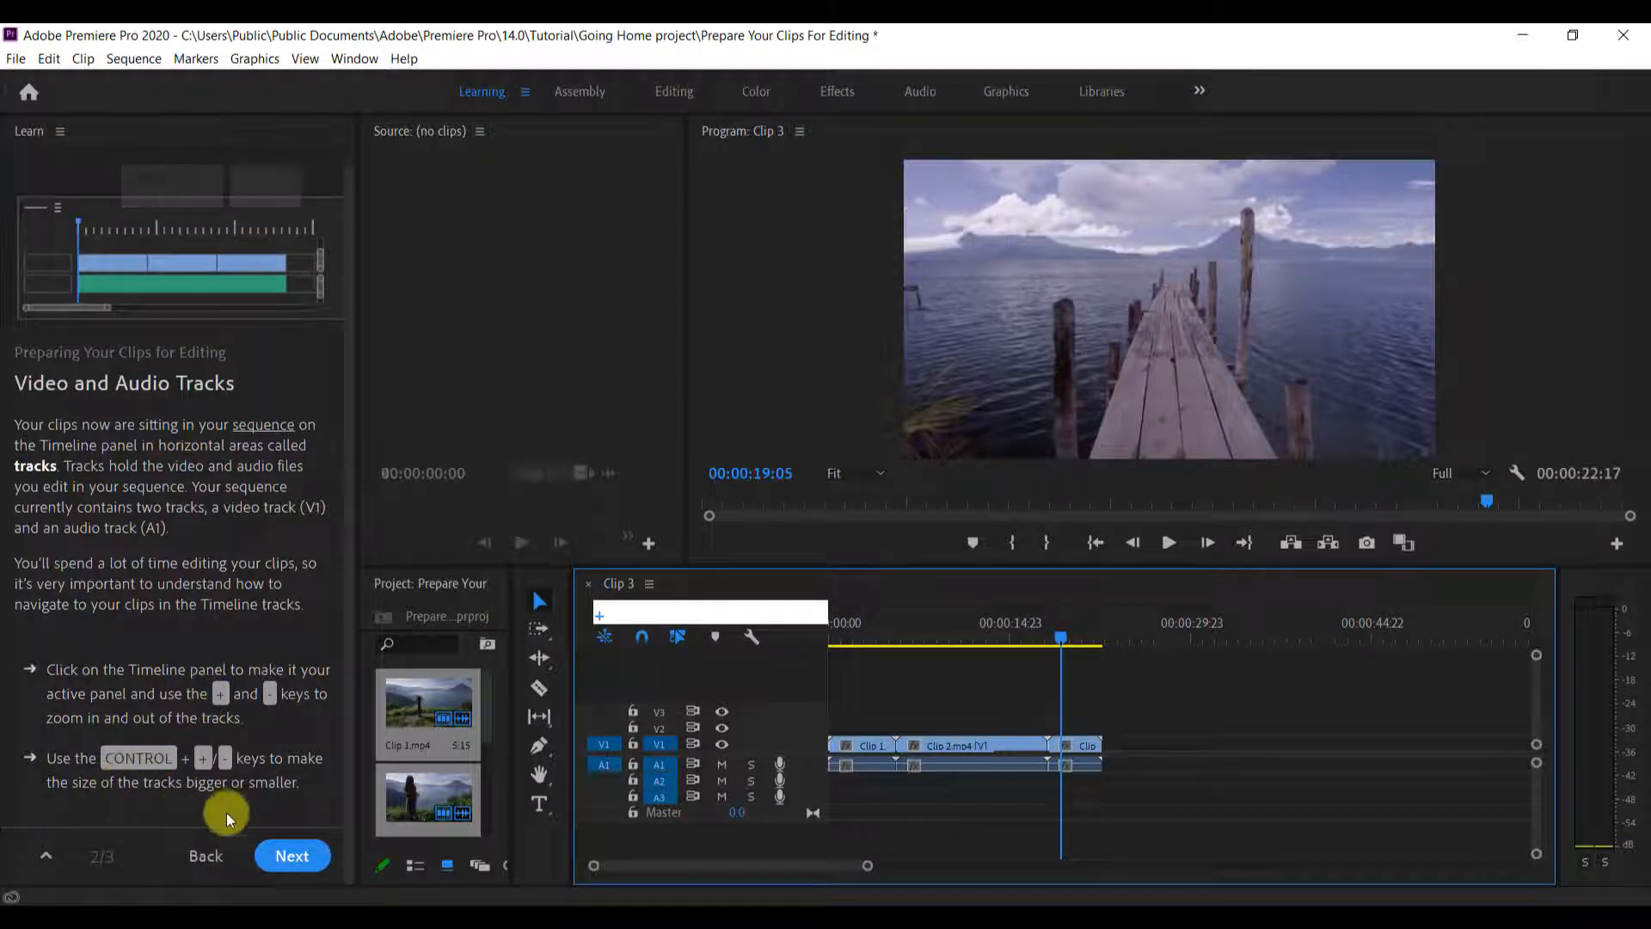
left_click(925, 762)
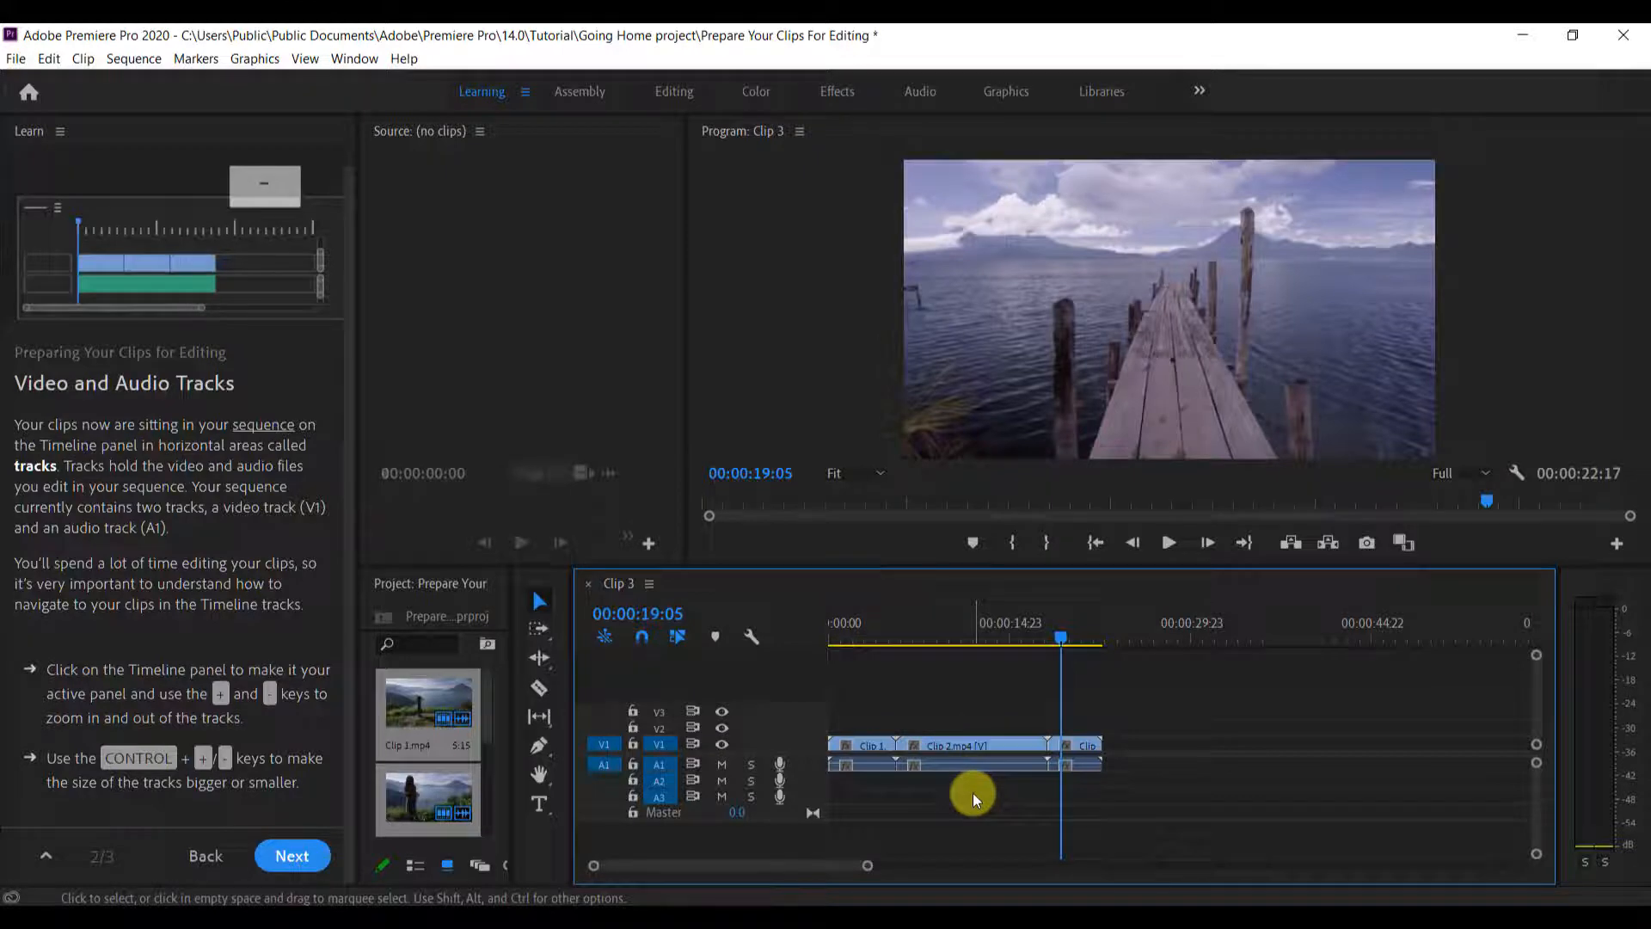
Practise zooming the Timeline in and out repeatedly, finishing with a closer view of Clip 2 and Clip 3
key("equal")
key("equal")
key("equal")
key("minus")
key("minus")
key("minus")
key("minus")
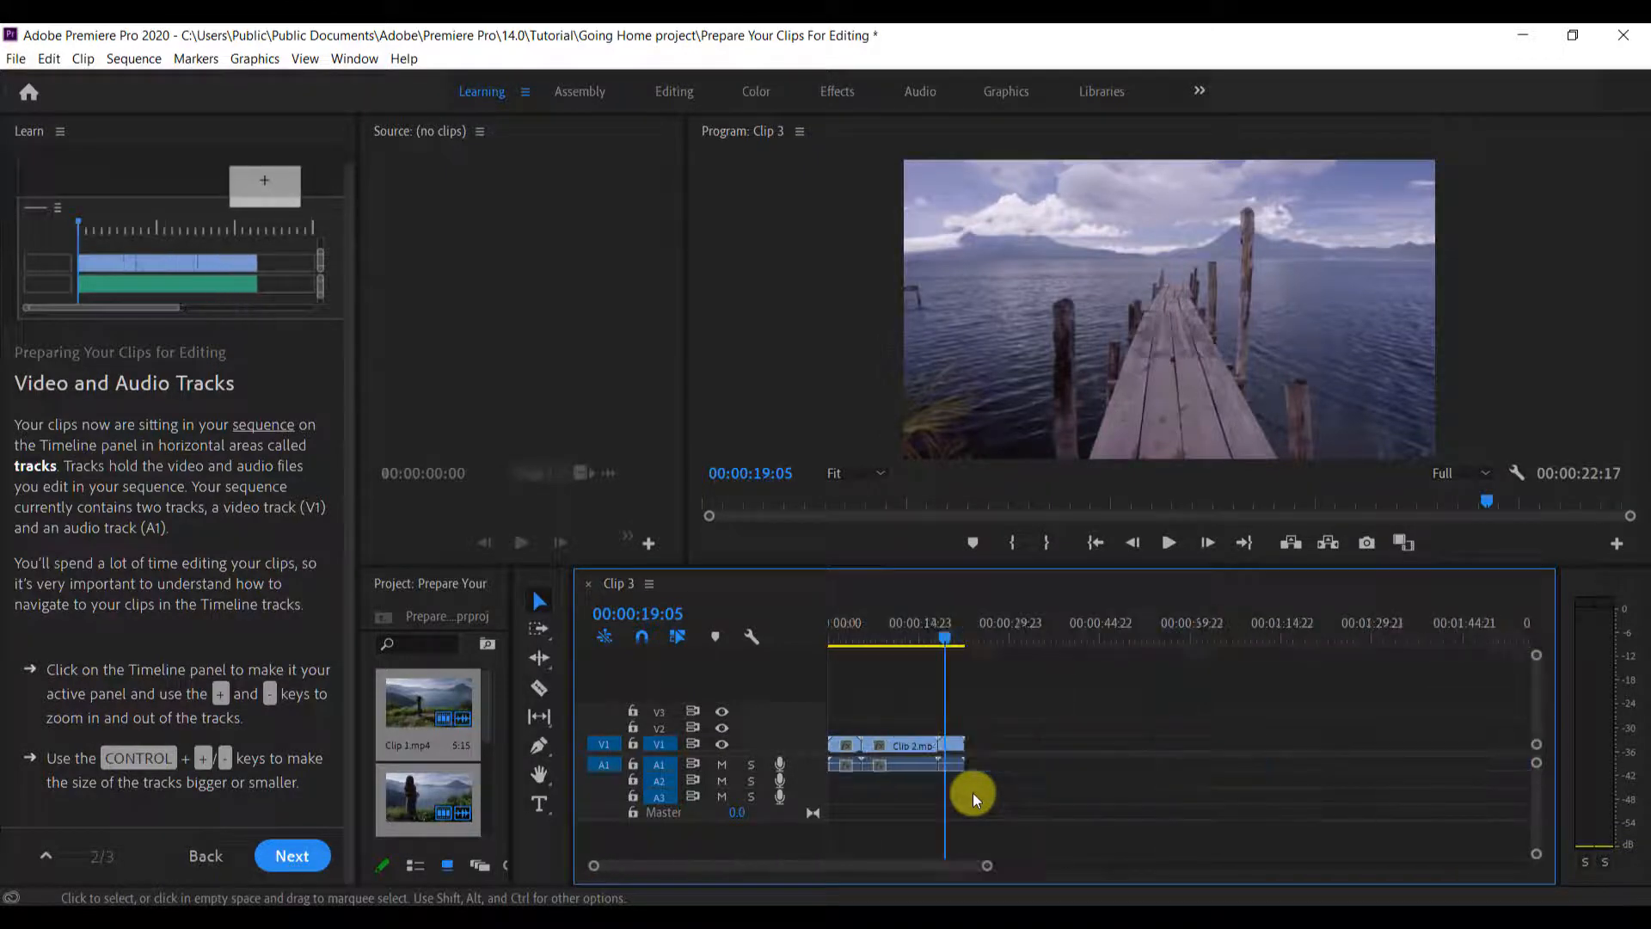
key("equal")
key("equal")
key("minus")
key("equal")
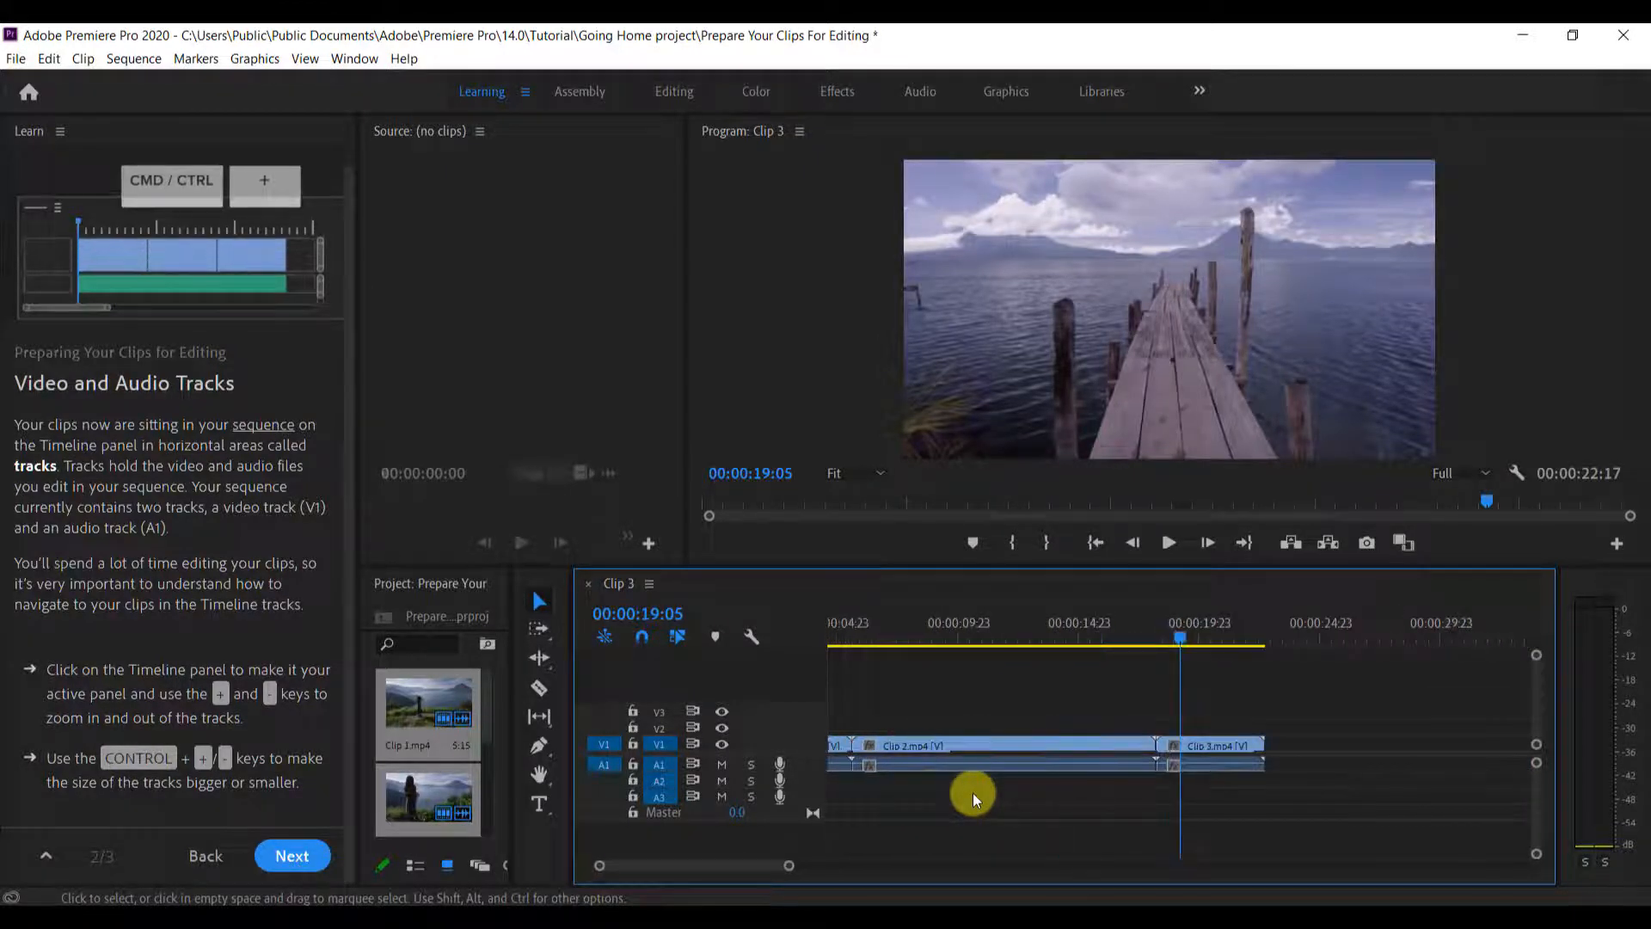
Finish the clip-preparation lesson and continue to the Editing Your Clips tutorial without saving changes to Prepare Your Clips For Editing.prproj
left_click(280, 854)
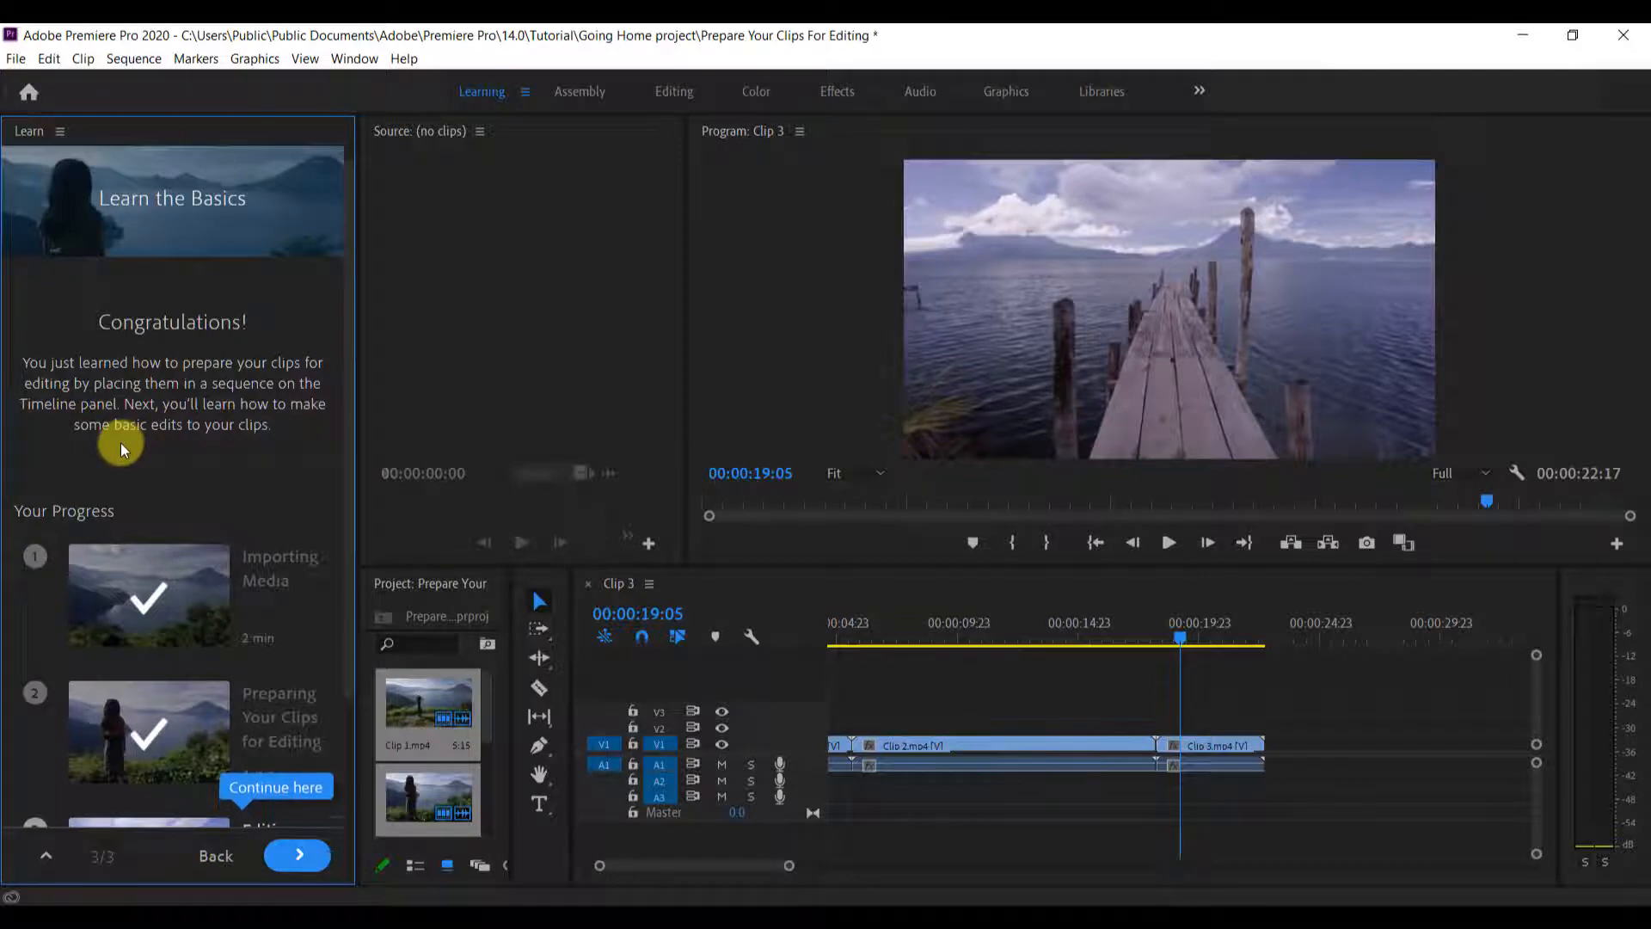
scroll(223, 452, "down", 5)
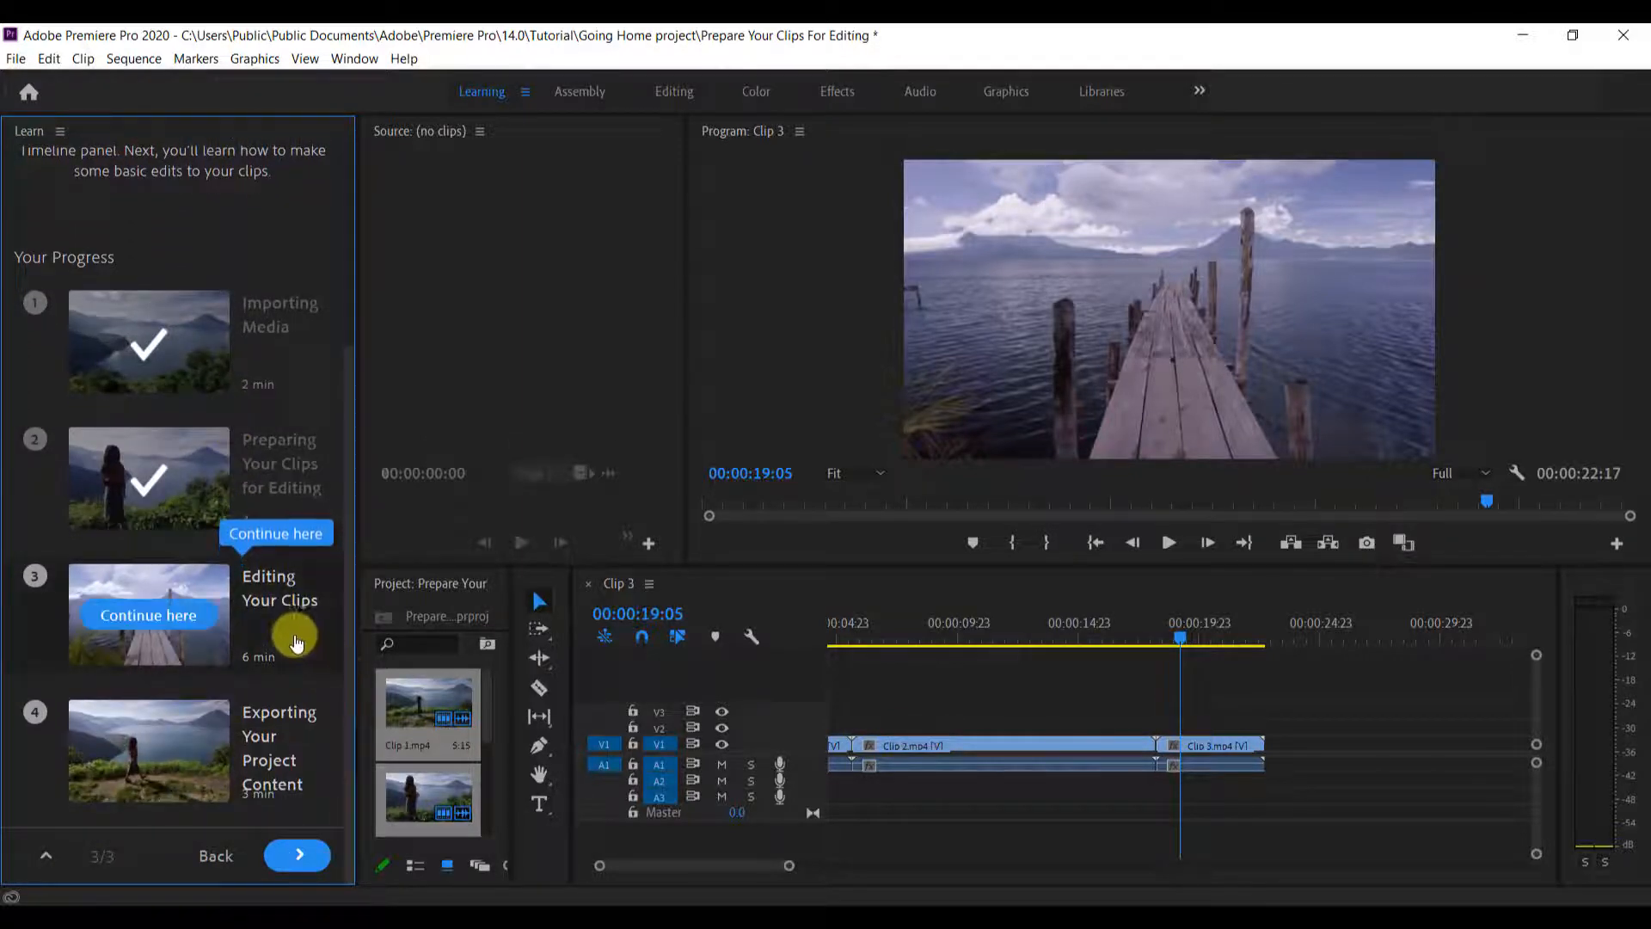
left_click(204, 622)
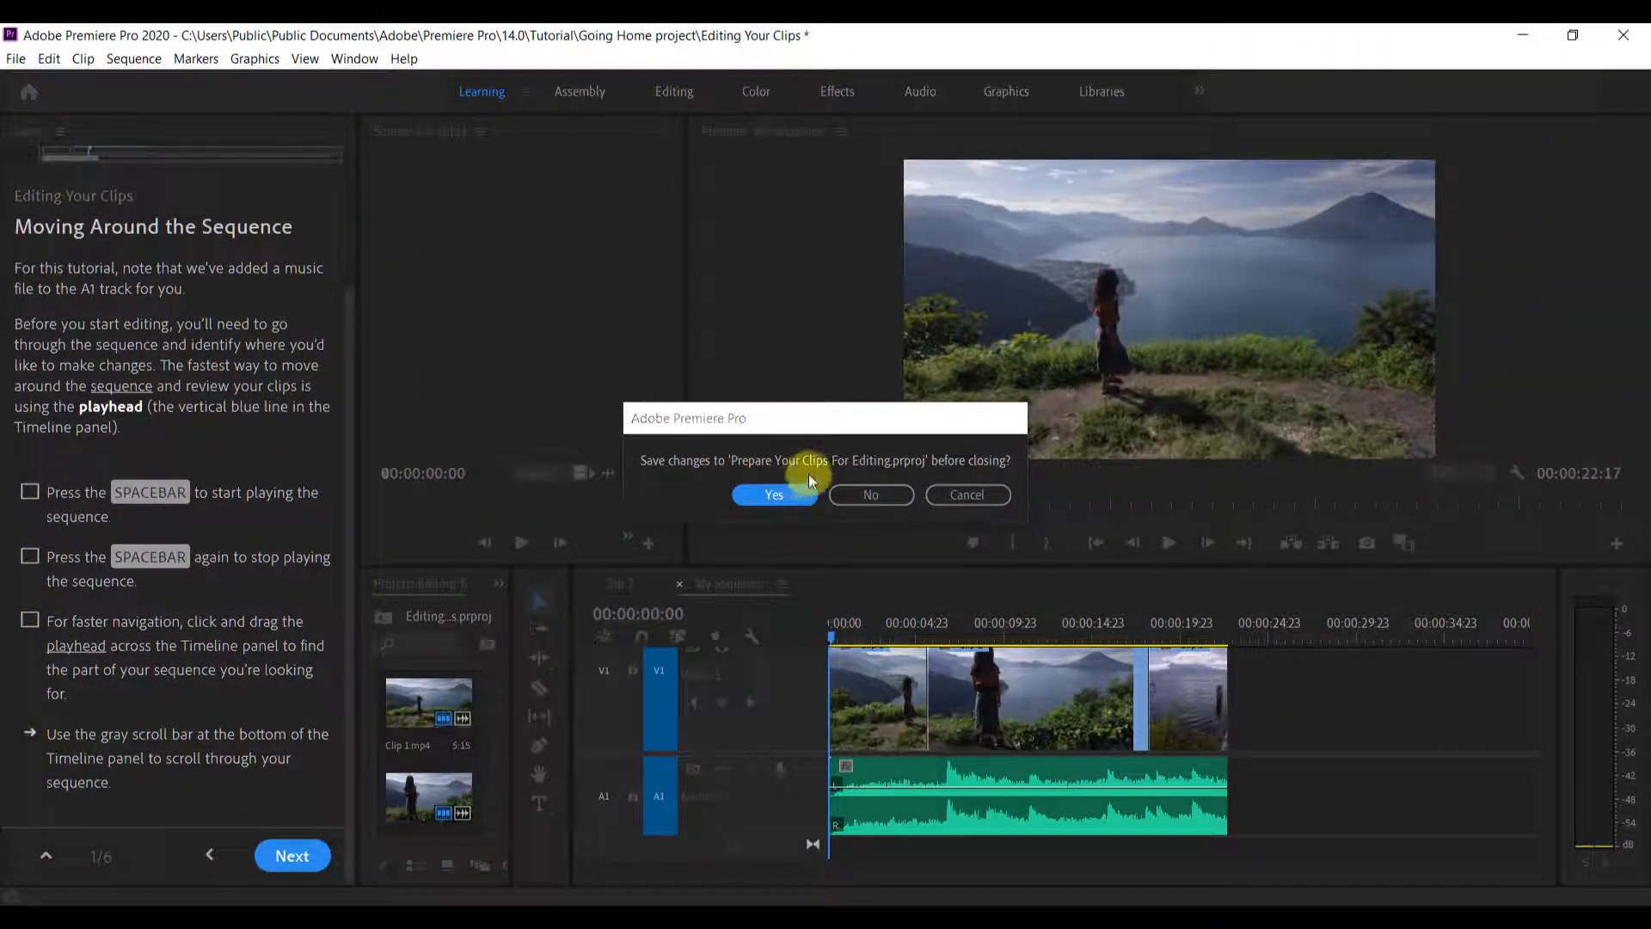
left_click(867, 496)
Practise starting and stopping playback of My Sequence, scrolling the Timeline, and moving the playhead to 00:00:02:08
mouse_move(833, 635)
left_mouse_down()
mouse_move(1182, 639)
mouse_move(860, 642)
left_mouse_up()
key("space")
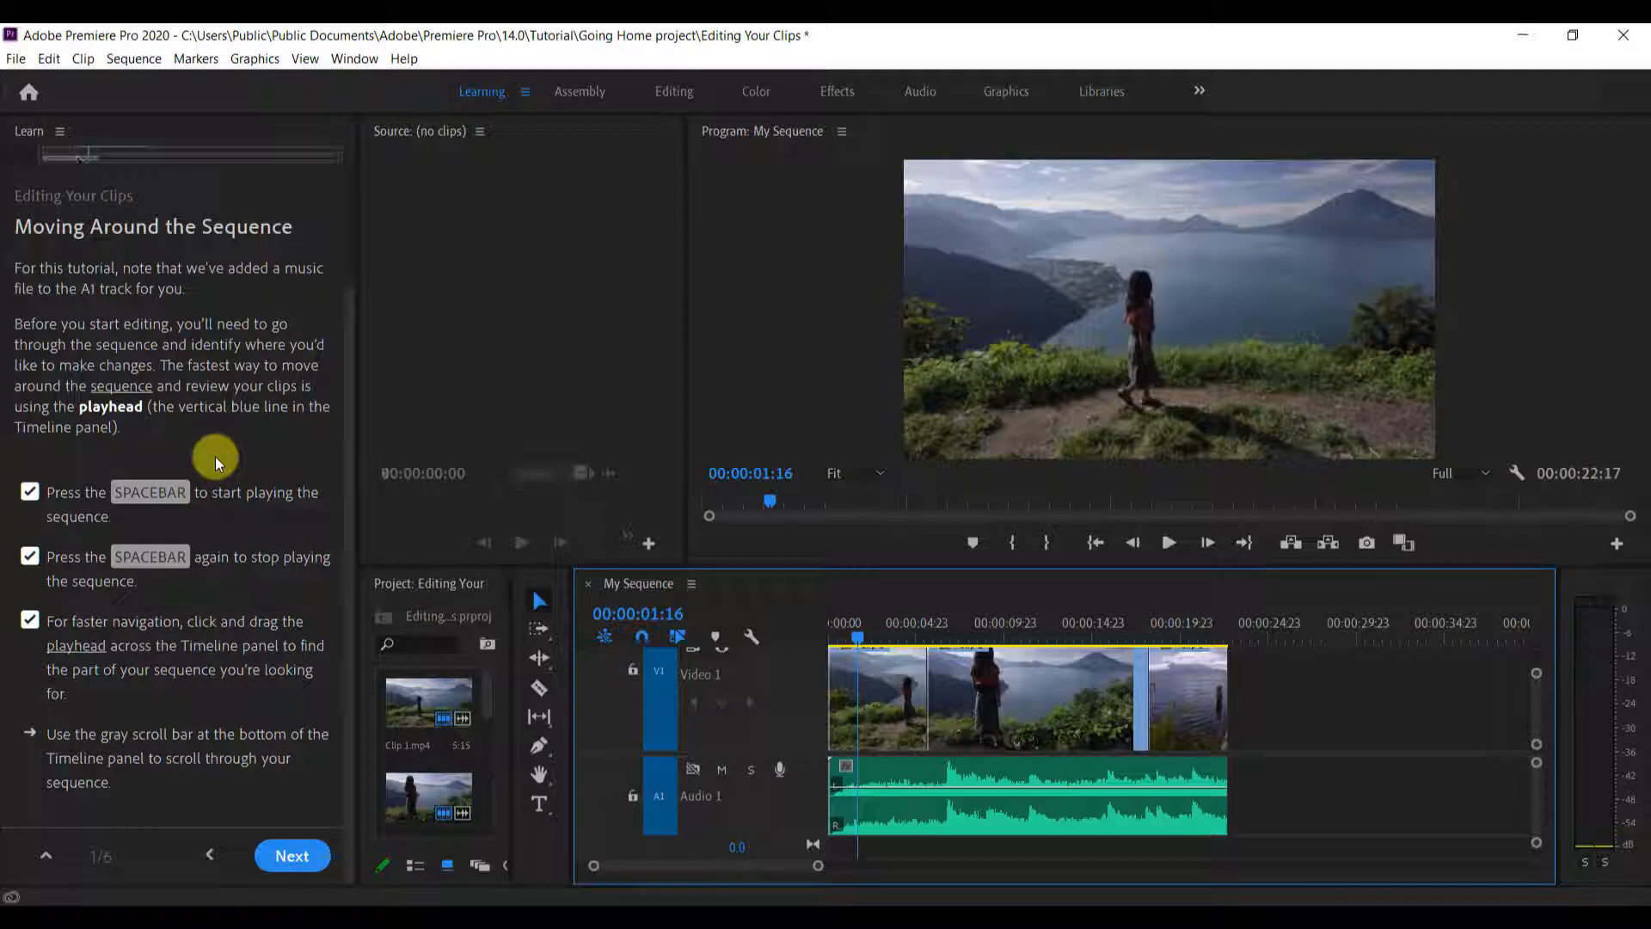
key("space")
key("space")
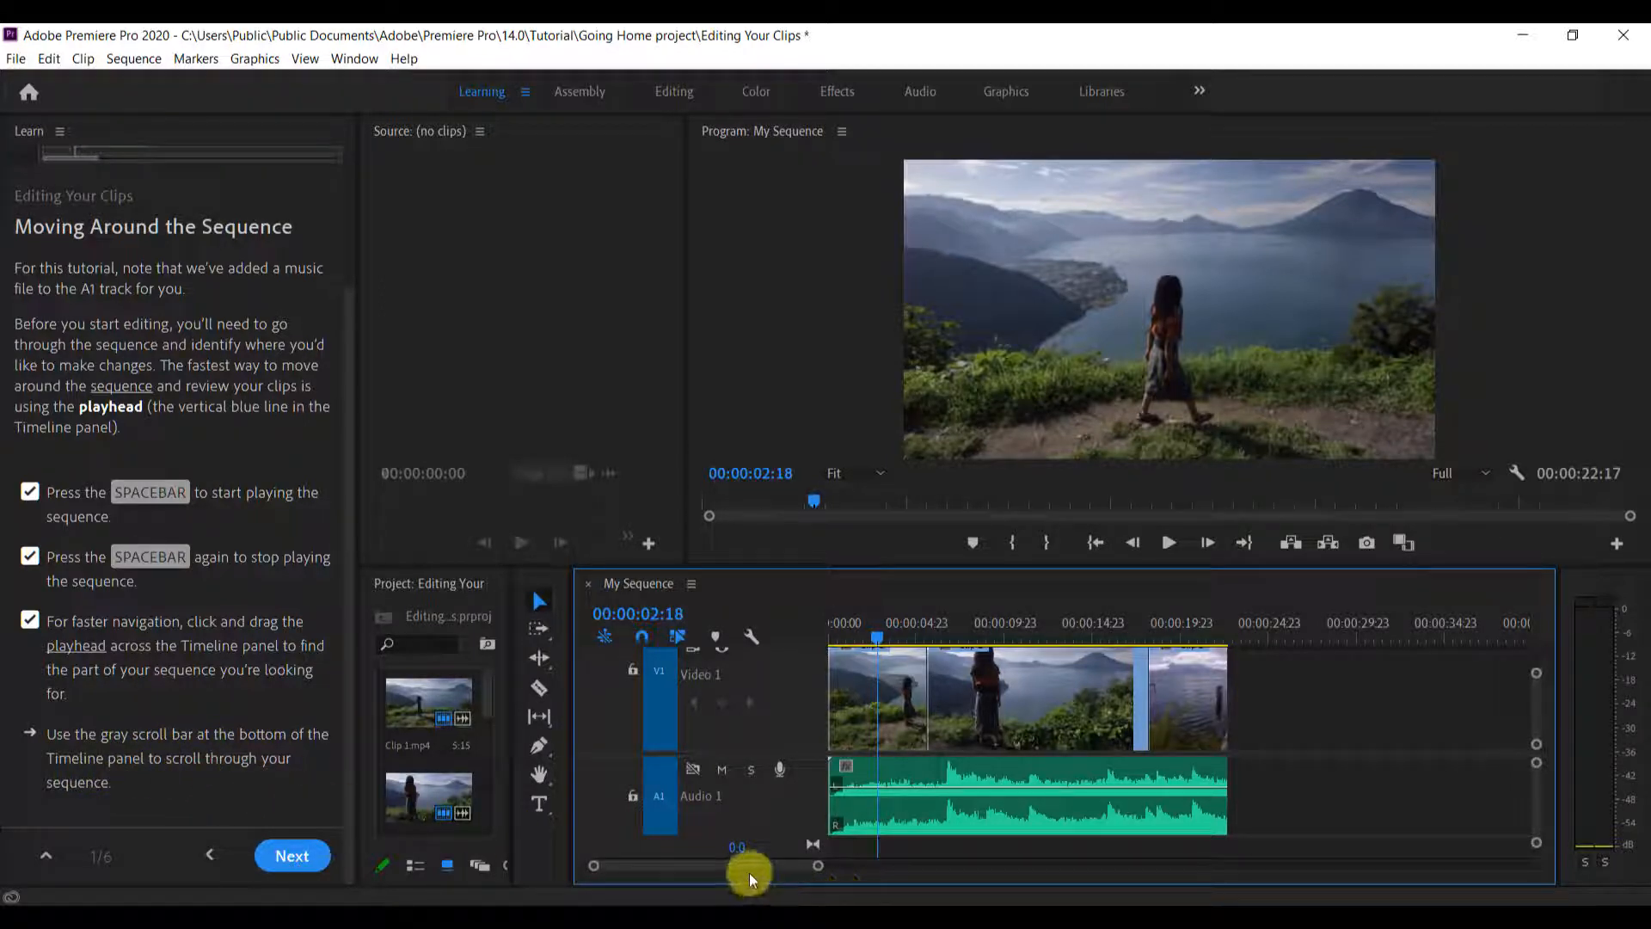
left_click_drag(740, 868, 698, 879)
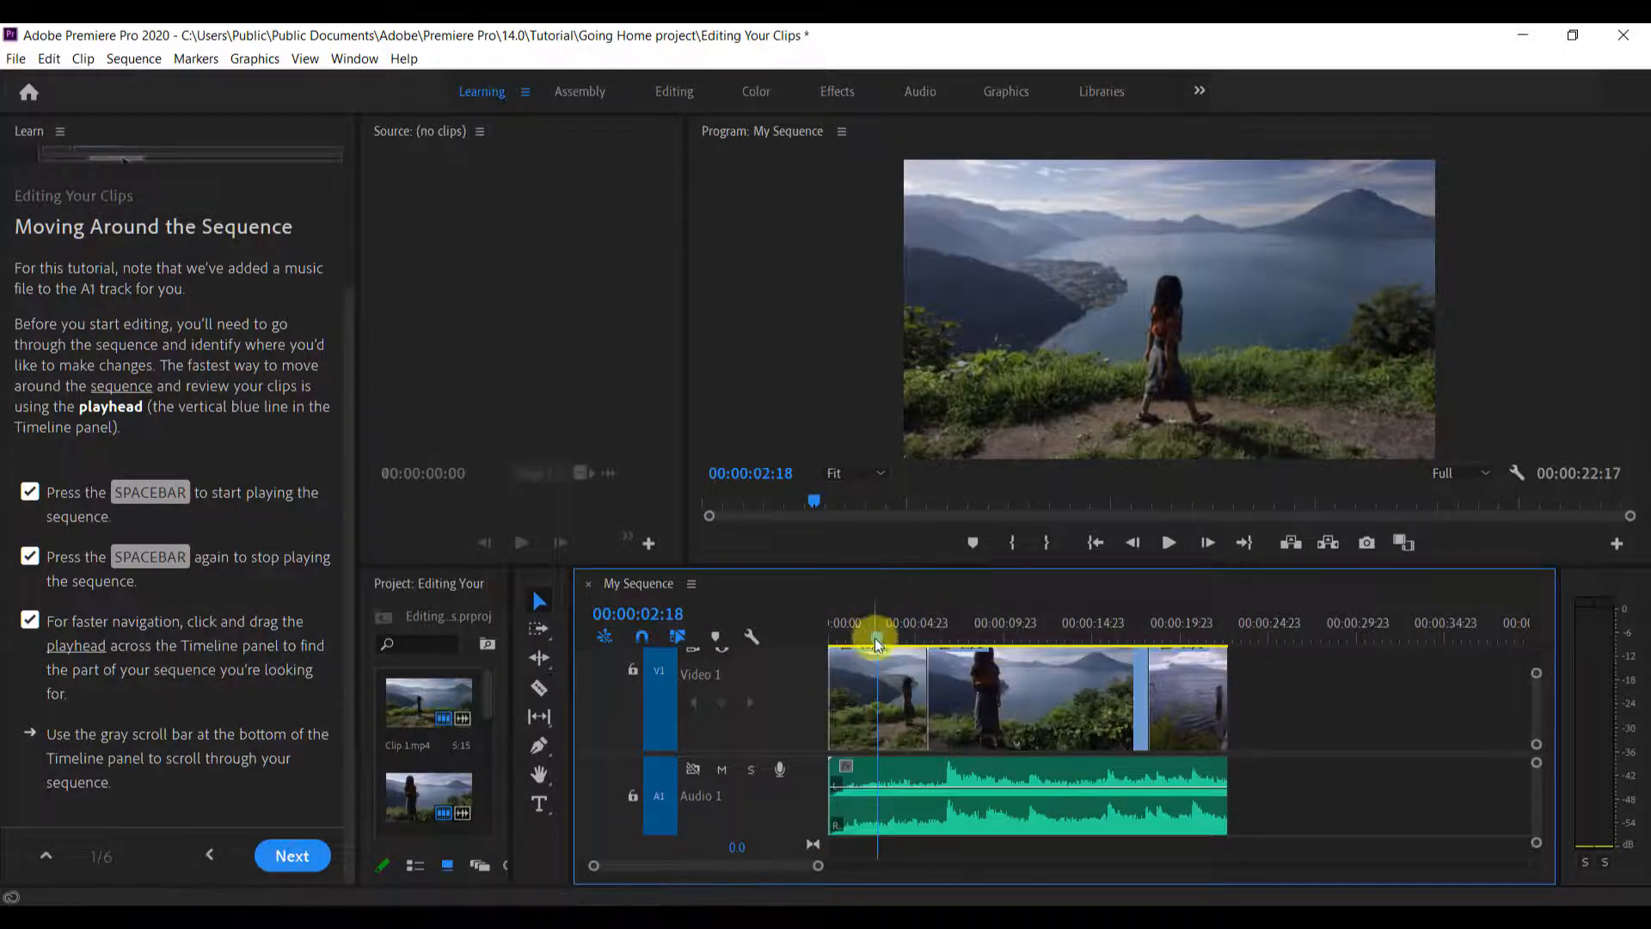
left_click_drag(877, 643, 861, 682)
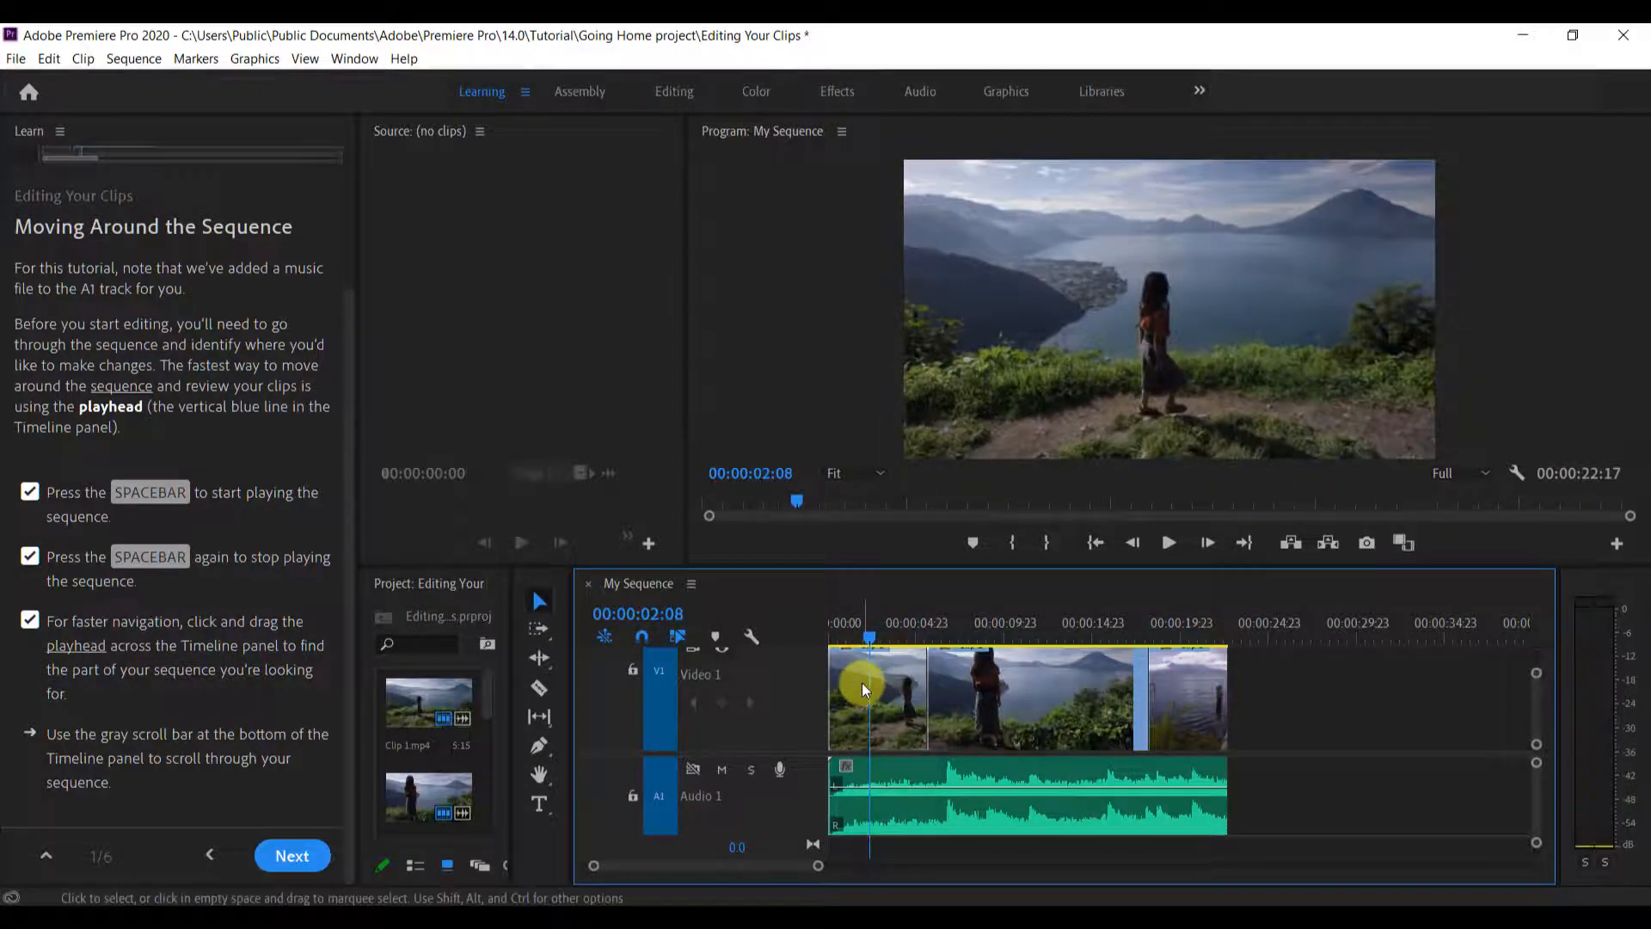
Continue to the Moving Clips lesson and swap Clip 3 with Clip 2 by an Insert edit at the start of Clip 2
left_click(292, 867)
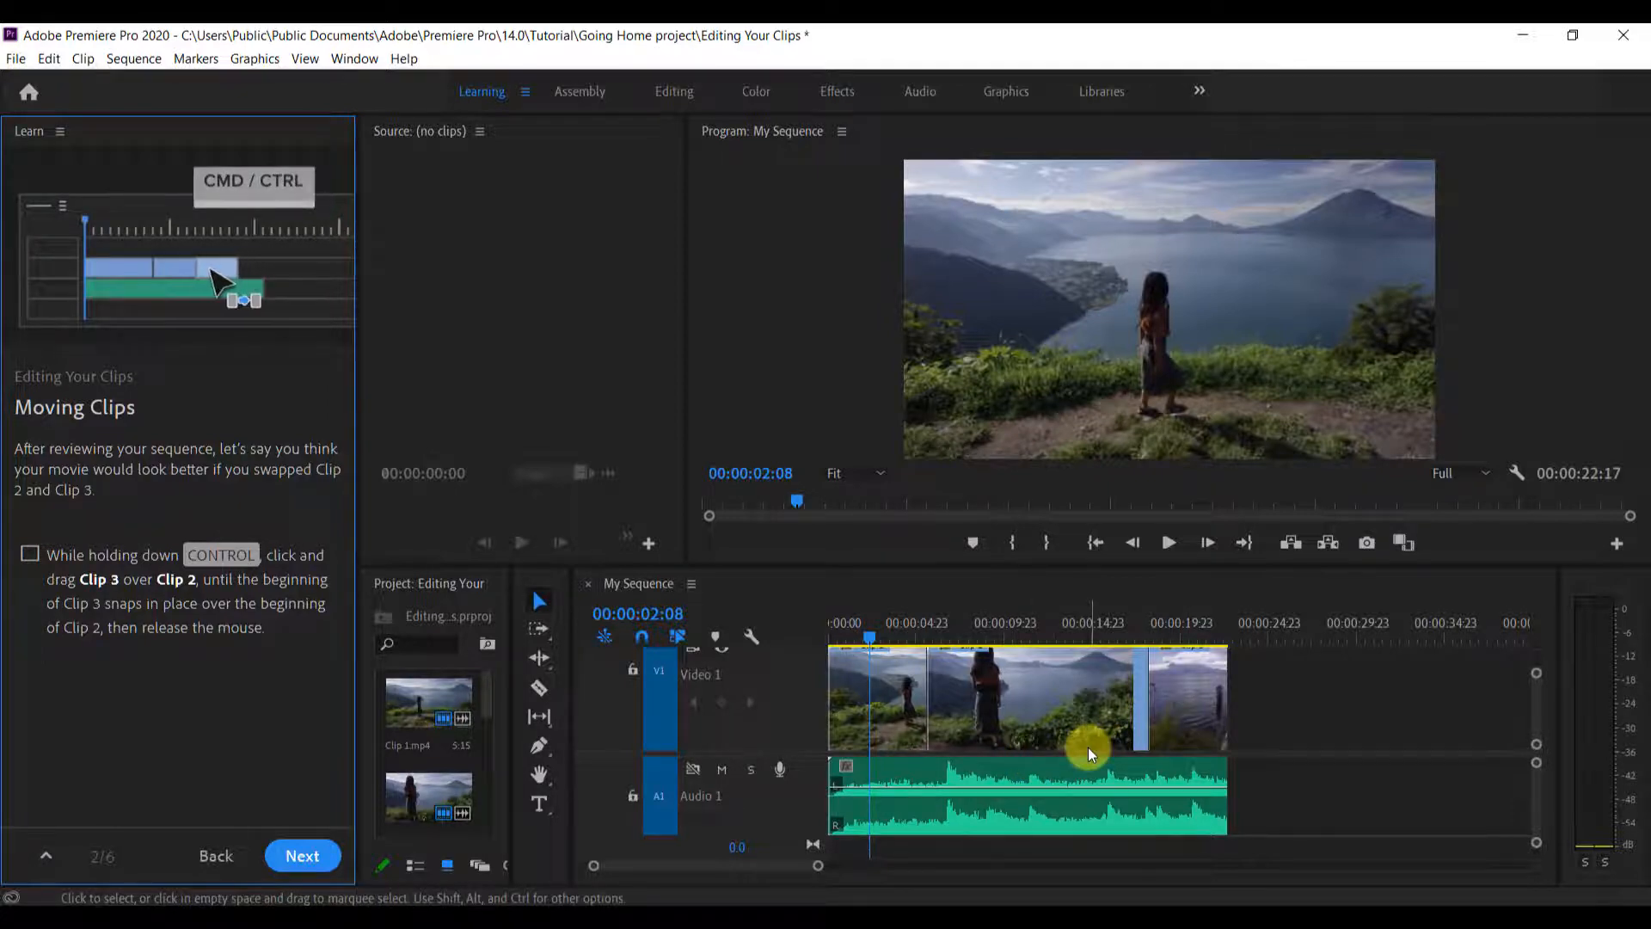
scroll(1087, 746, "down", 1)
left_click_drag(1170, 730, 940, 719)
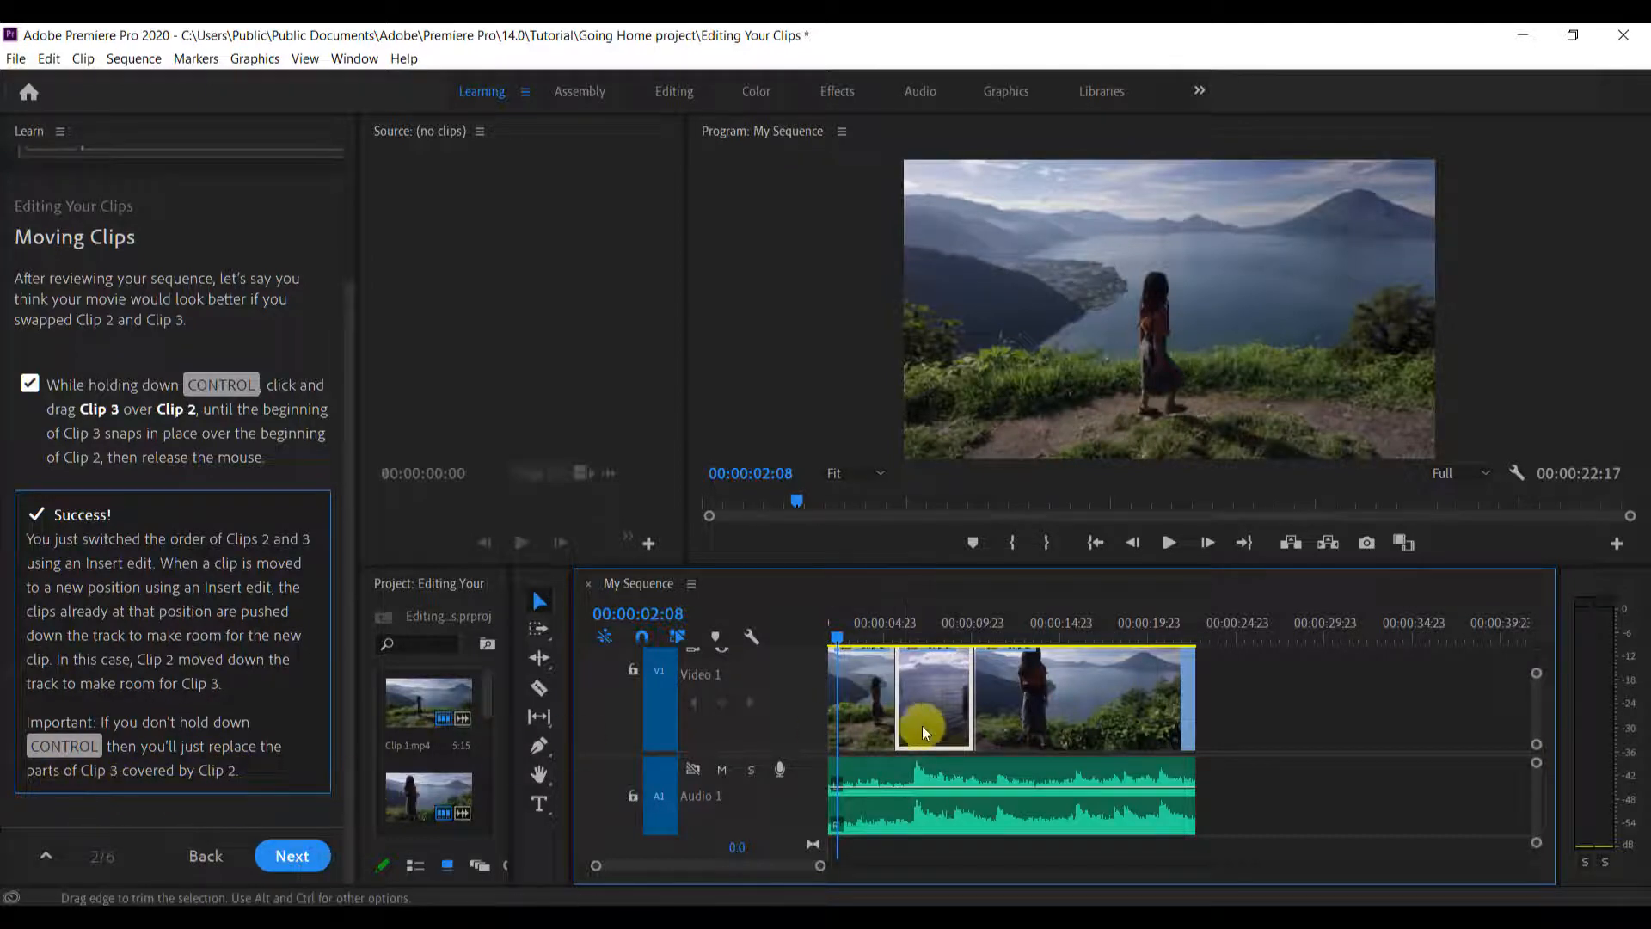
Try moving Clip 2 over Clip 3 without an Insert edit, and undo the clip moves
left_click_drag(1054, 710, 972, 717)
scroll(1092, 731, "up", 1)
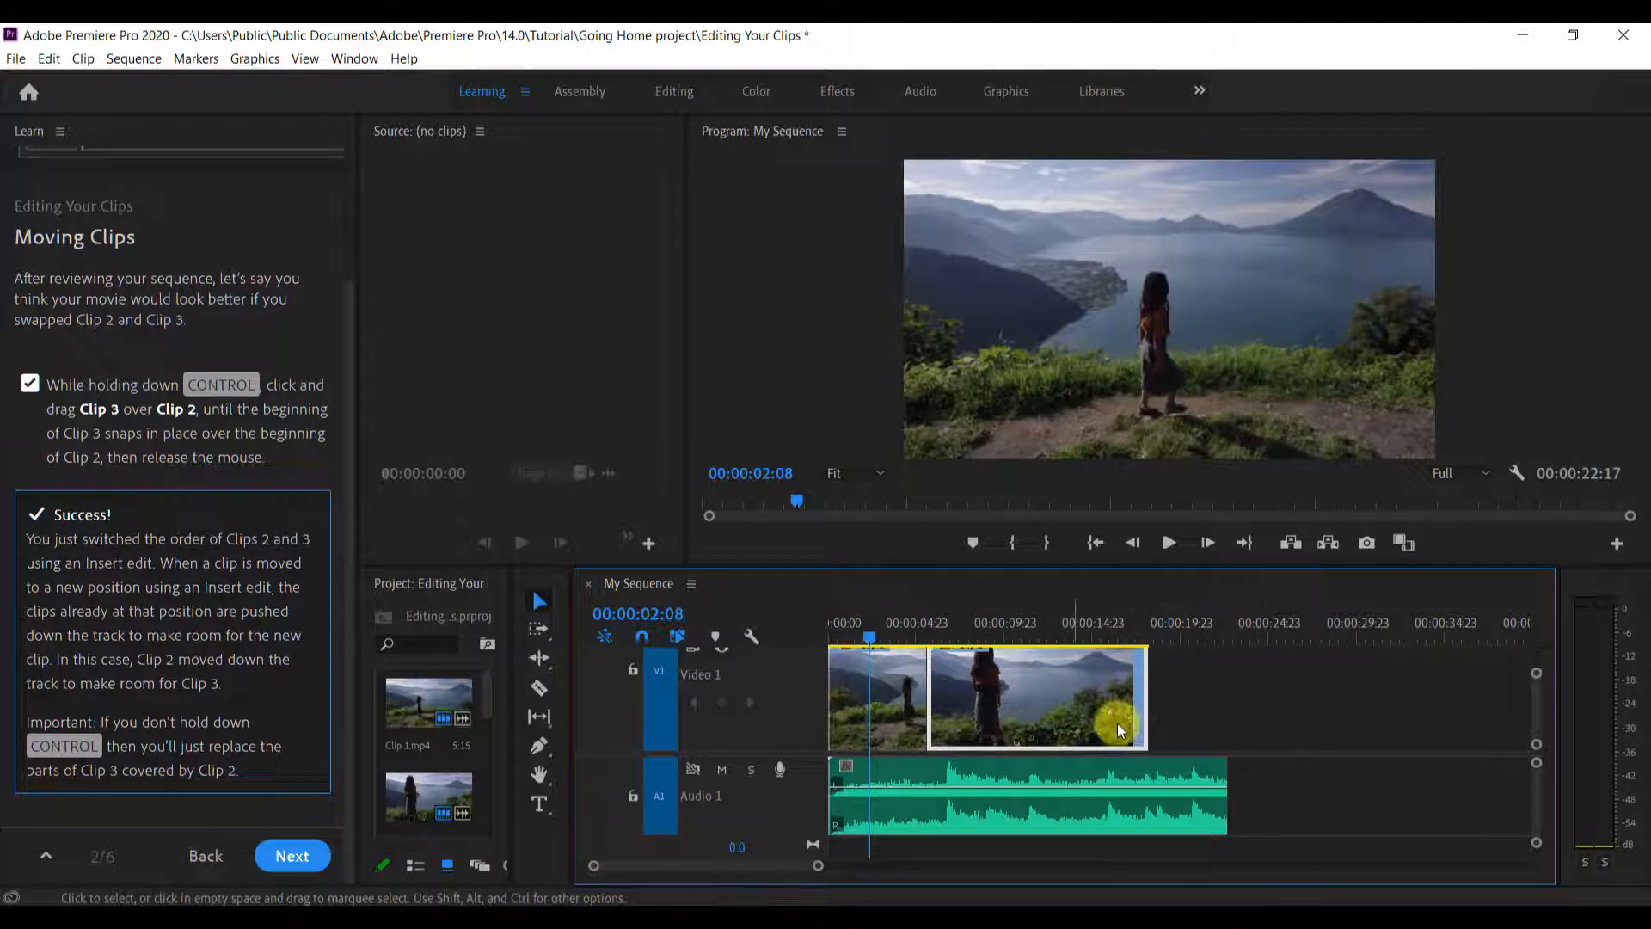
left_click_drag(1117, 724, 1013, 730)
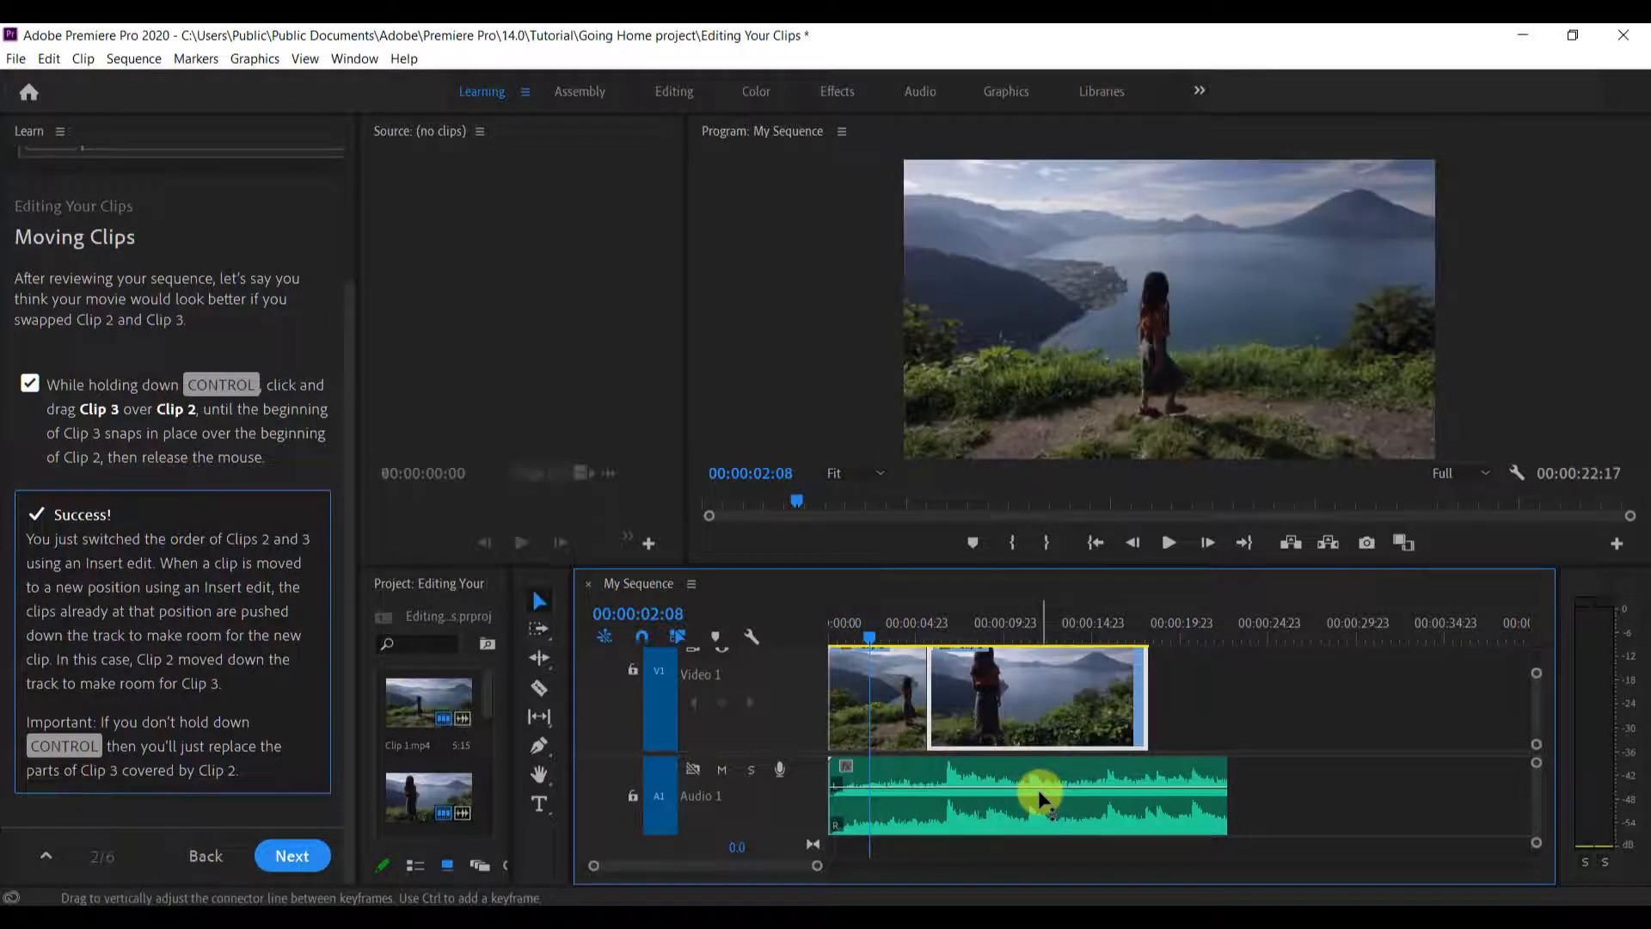
key("ctrl+z")
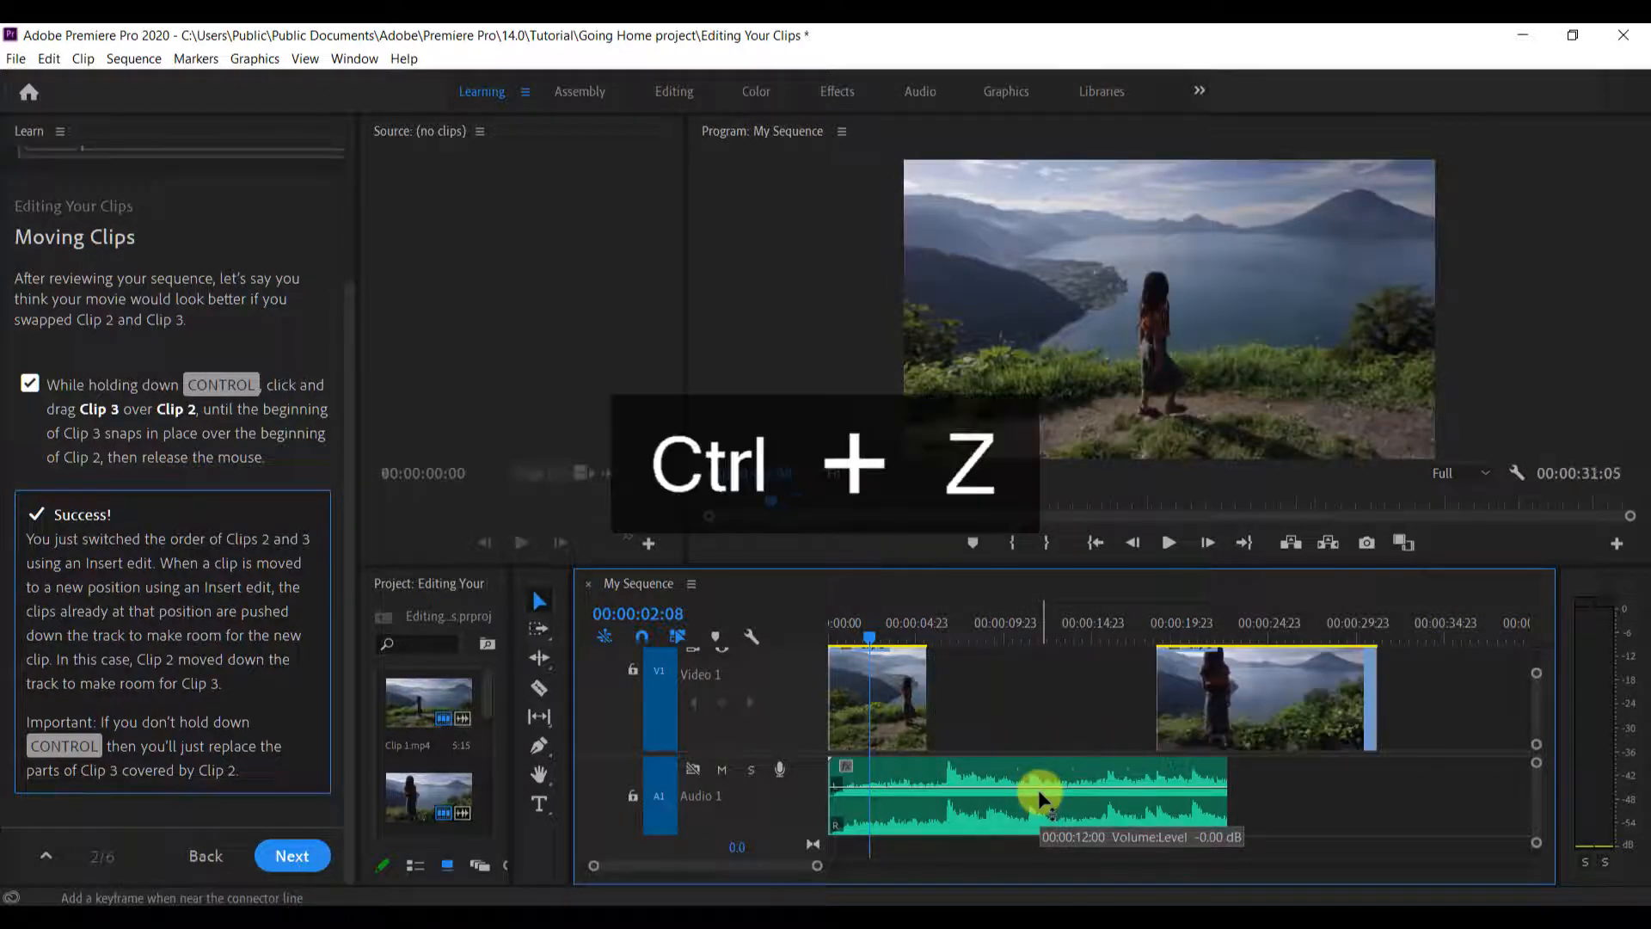
key("ctrl+z")
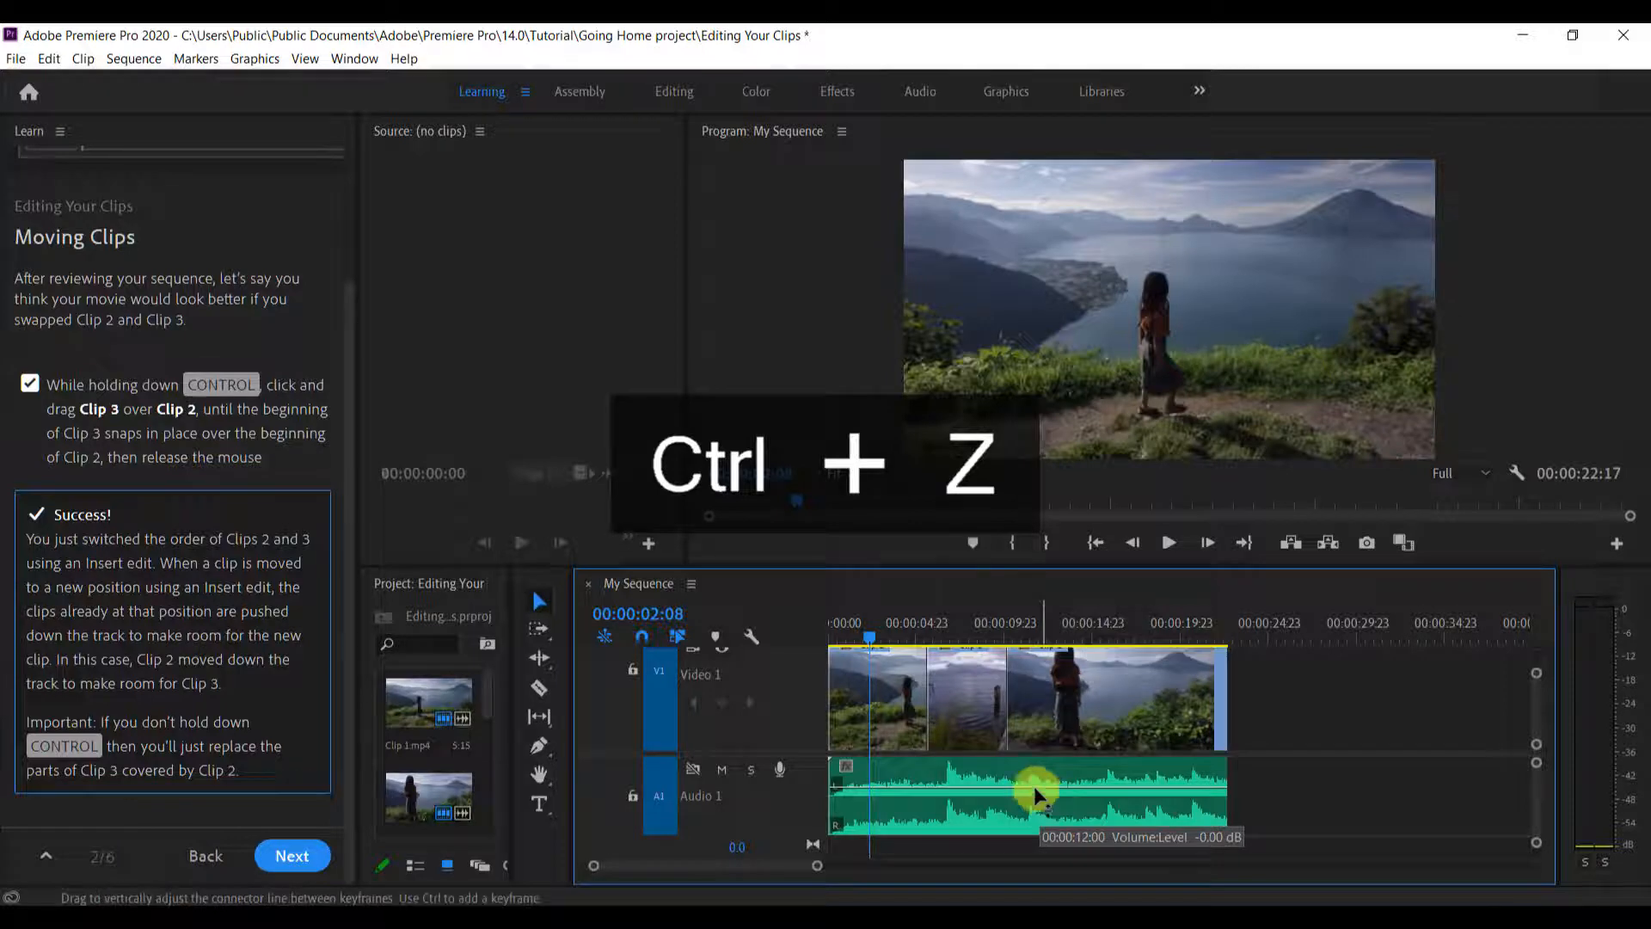
Continue to the Trimming Clips lesson and trim the end of Clip 2 back to the playhead at 00:00:15:13
left_click(291, 855)
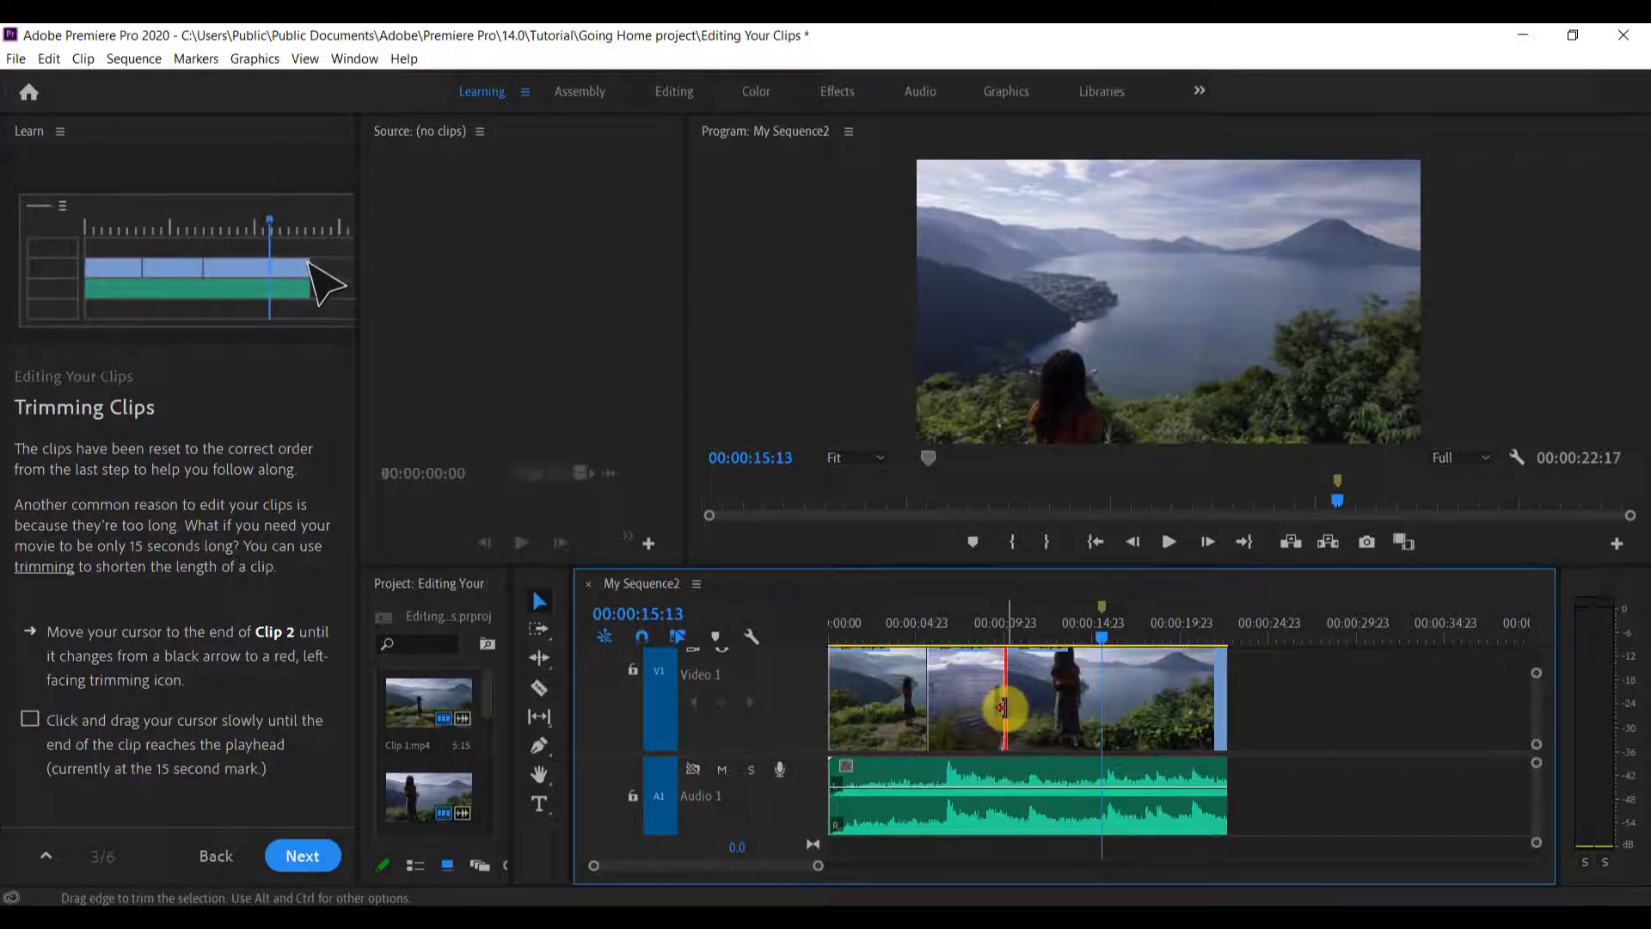
mouse_move(1003, 706)
left_mouse_down()
mouse_move(957, 710)
mouse_move(1003, 712)
left_mouse_up()
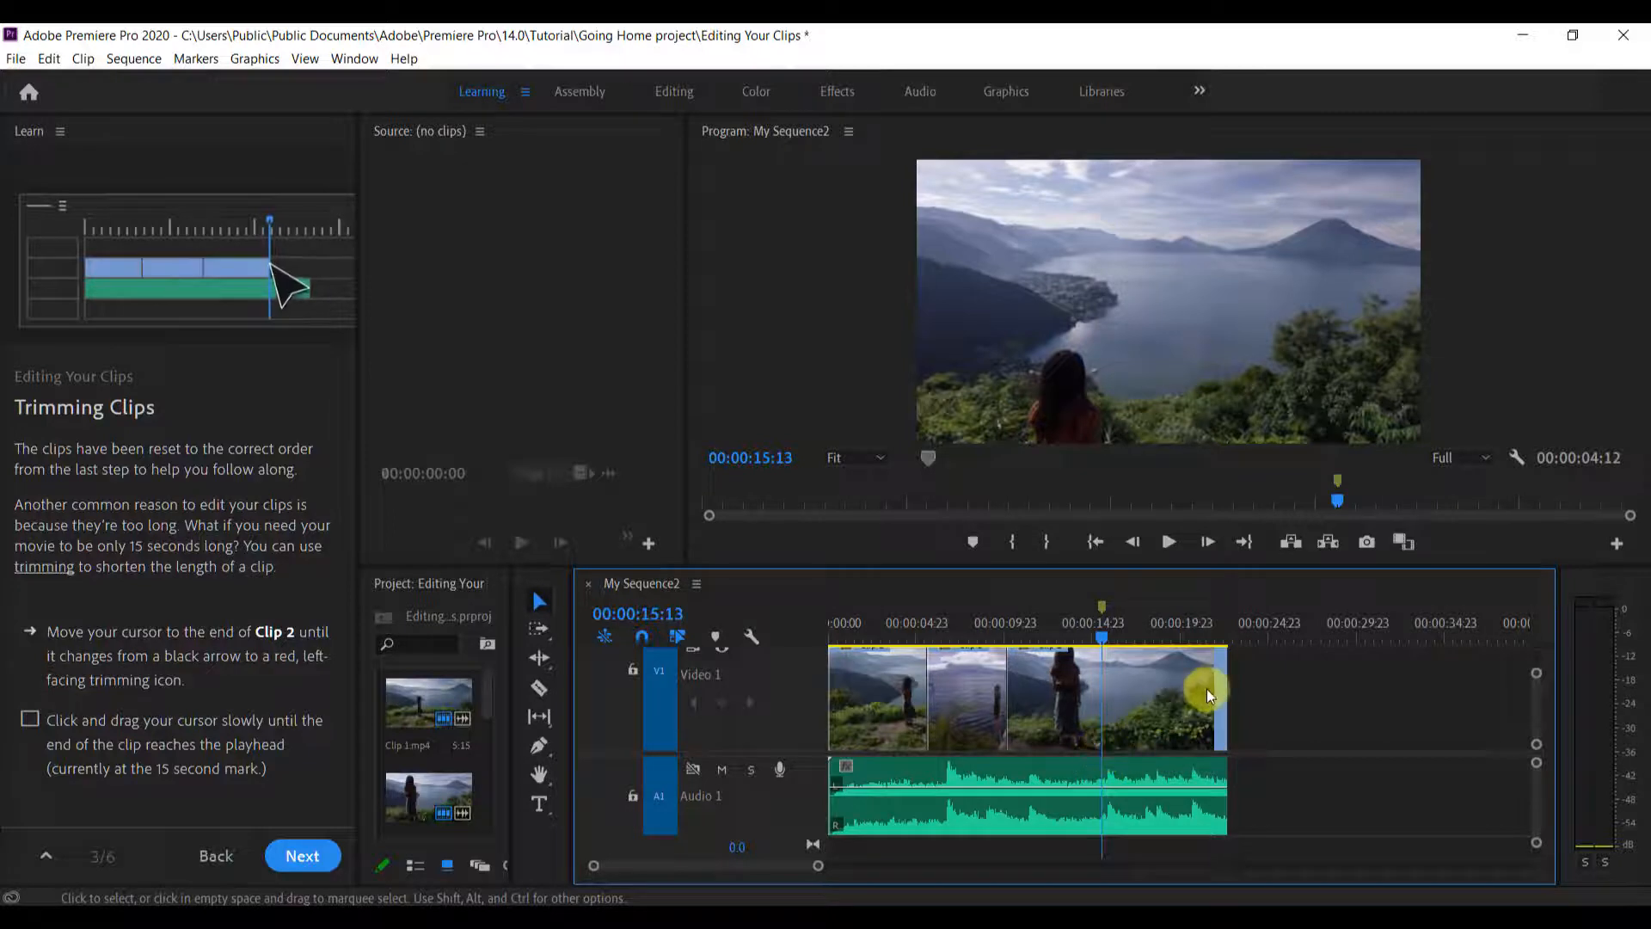
left_click_drag(1225, 693, 1101, 692)
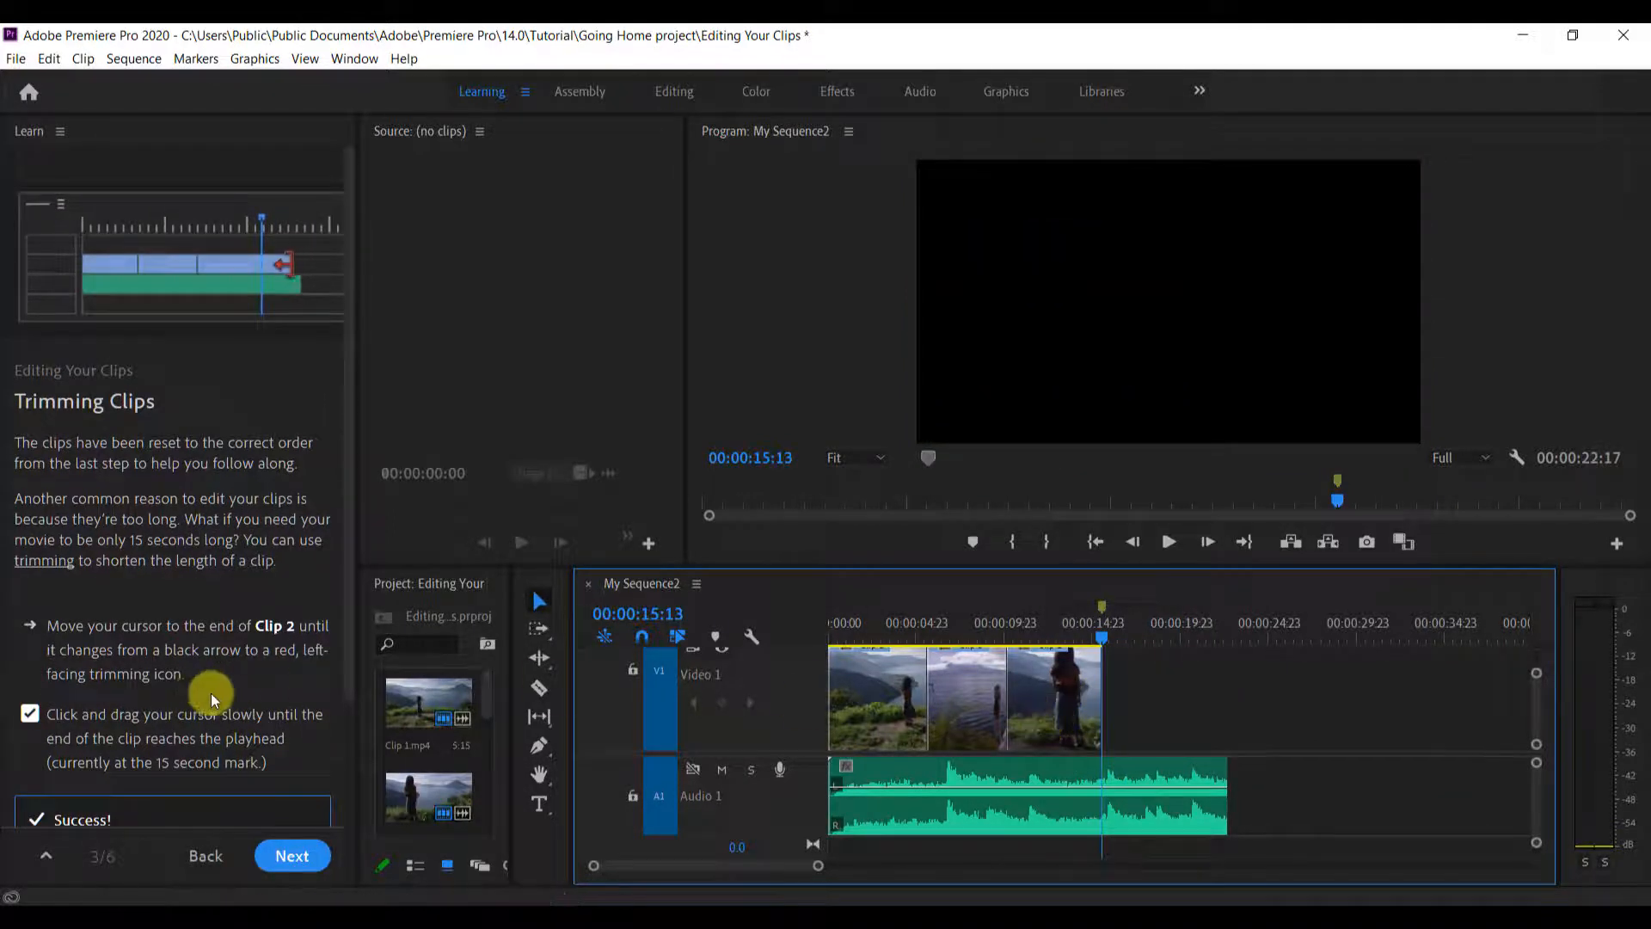
scroll(126, 723, "down", 3)
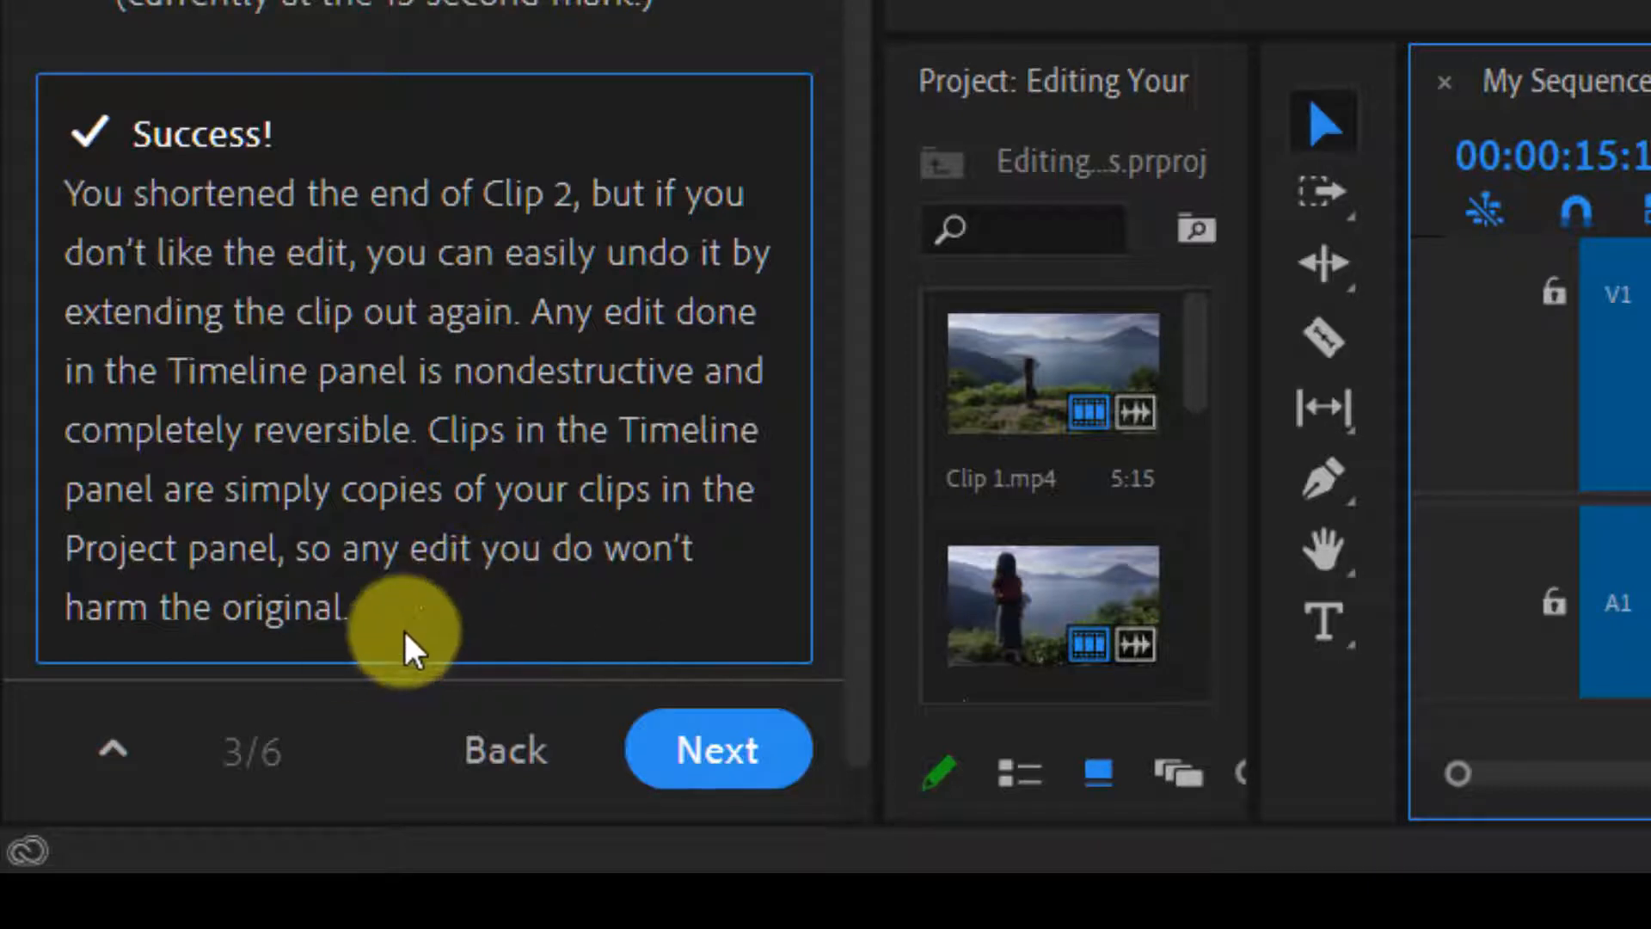
Advance to the Edit Challenge and trim the end of the audio clip on A1 to match the video's end at 00:00:15:13
left_click(723, 761)
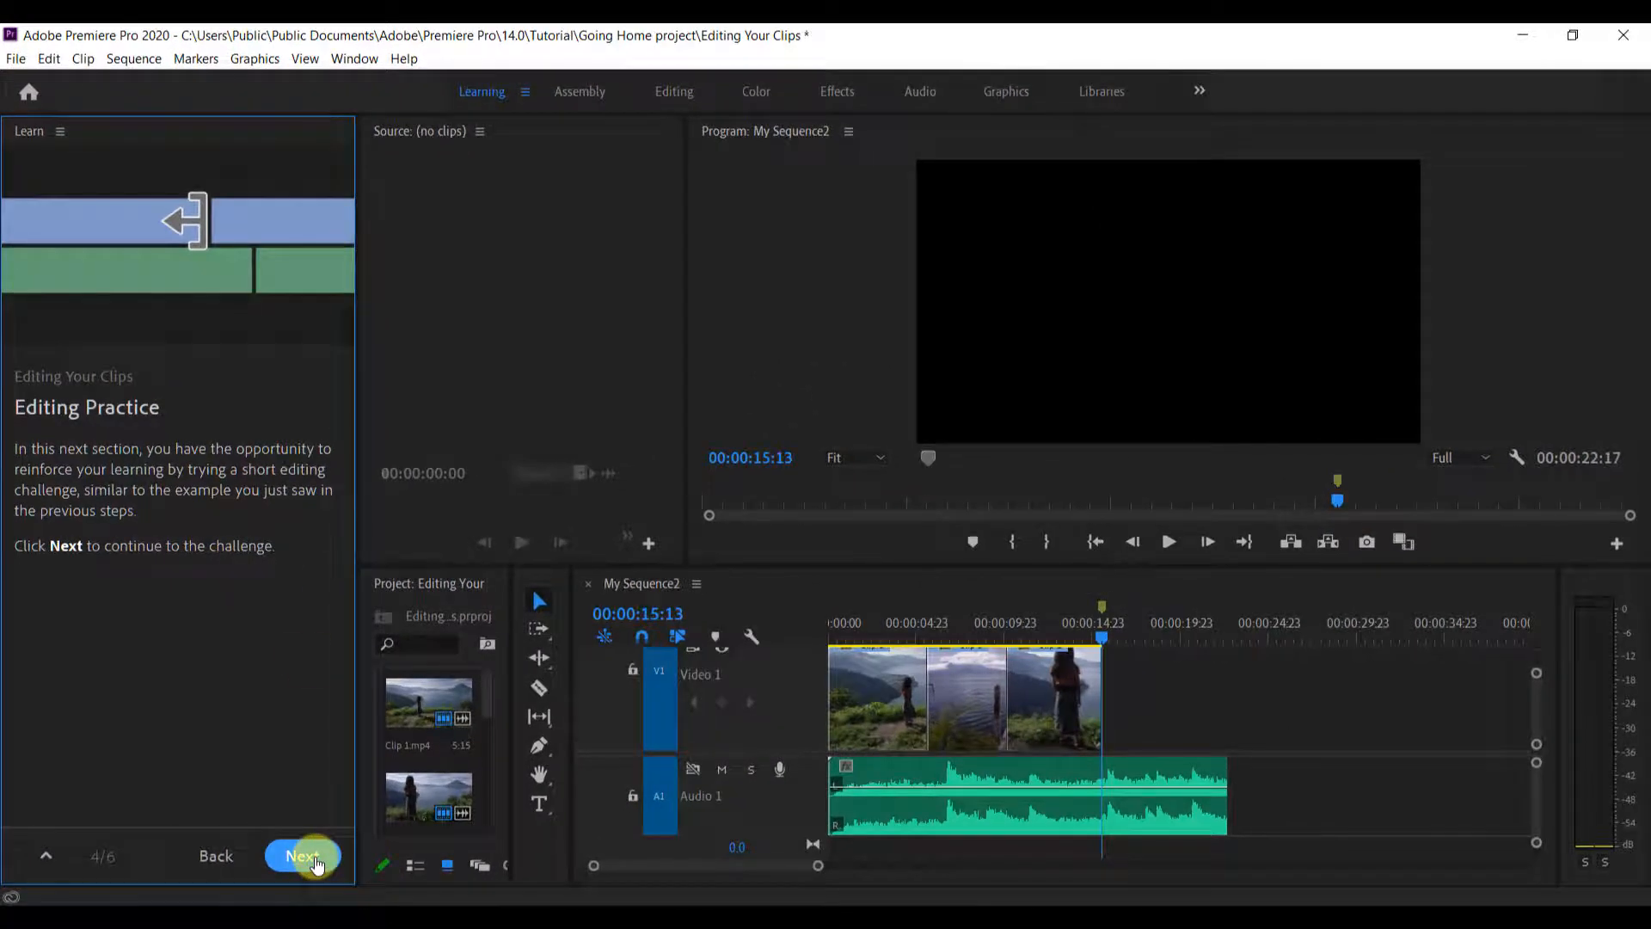
left_click(310, 856)
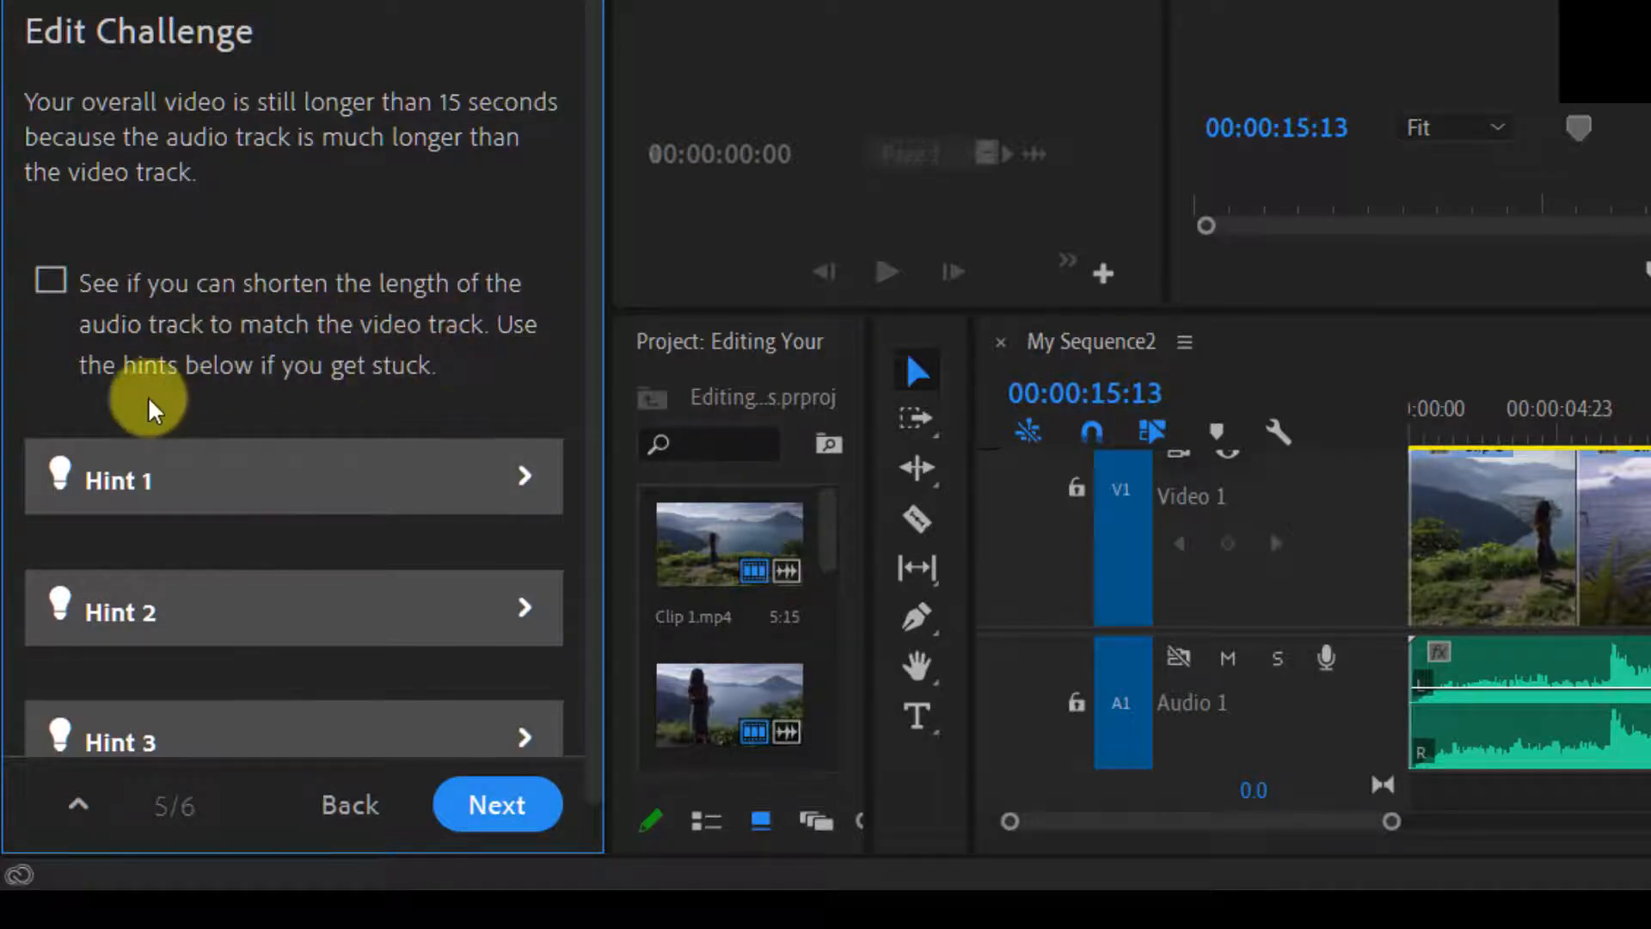
scroll(434, 361, "down", 1)
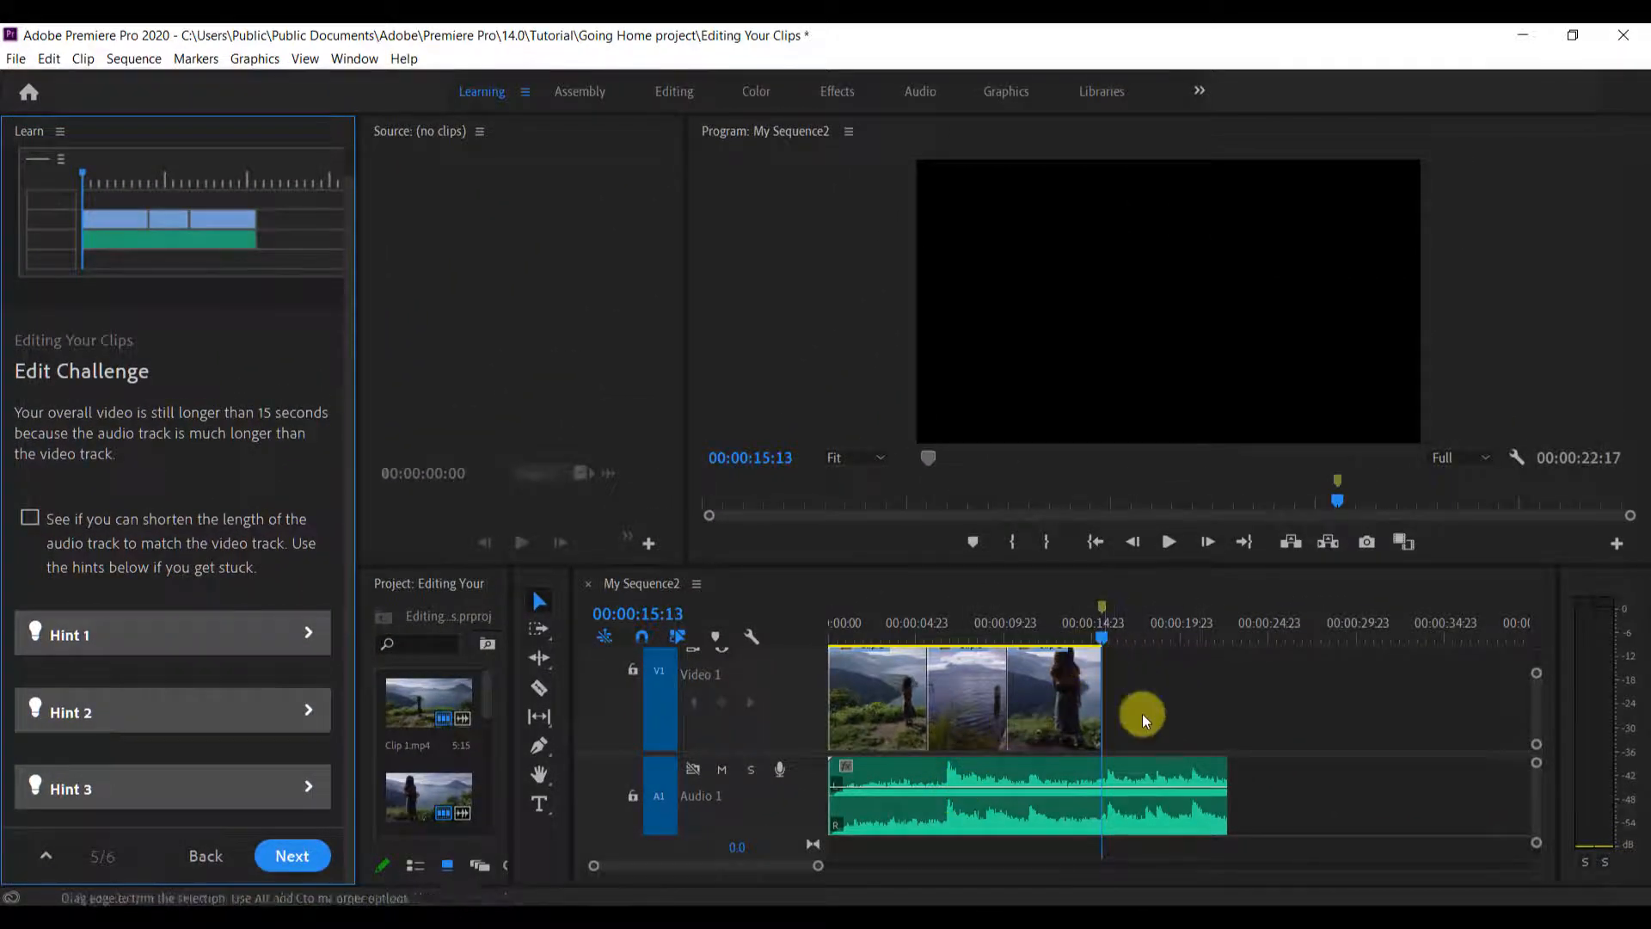
left_click_drag(1216, 766, 1101, 779)
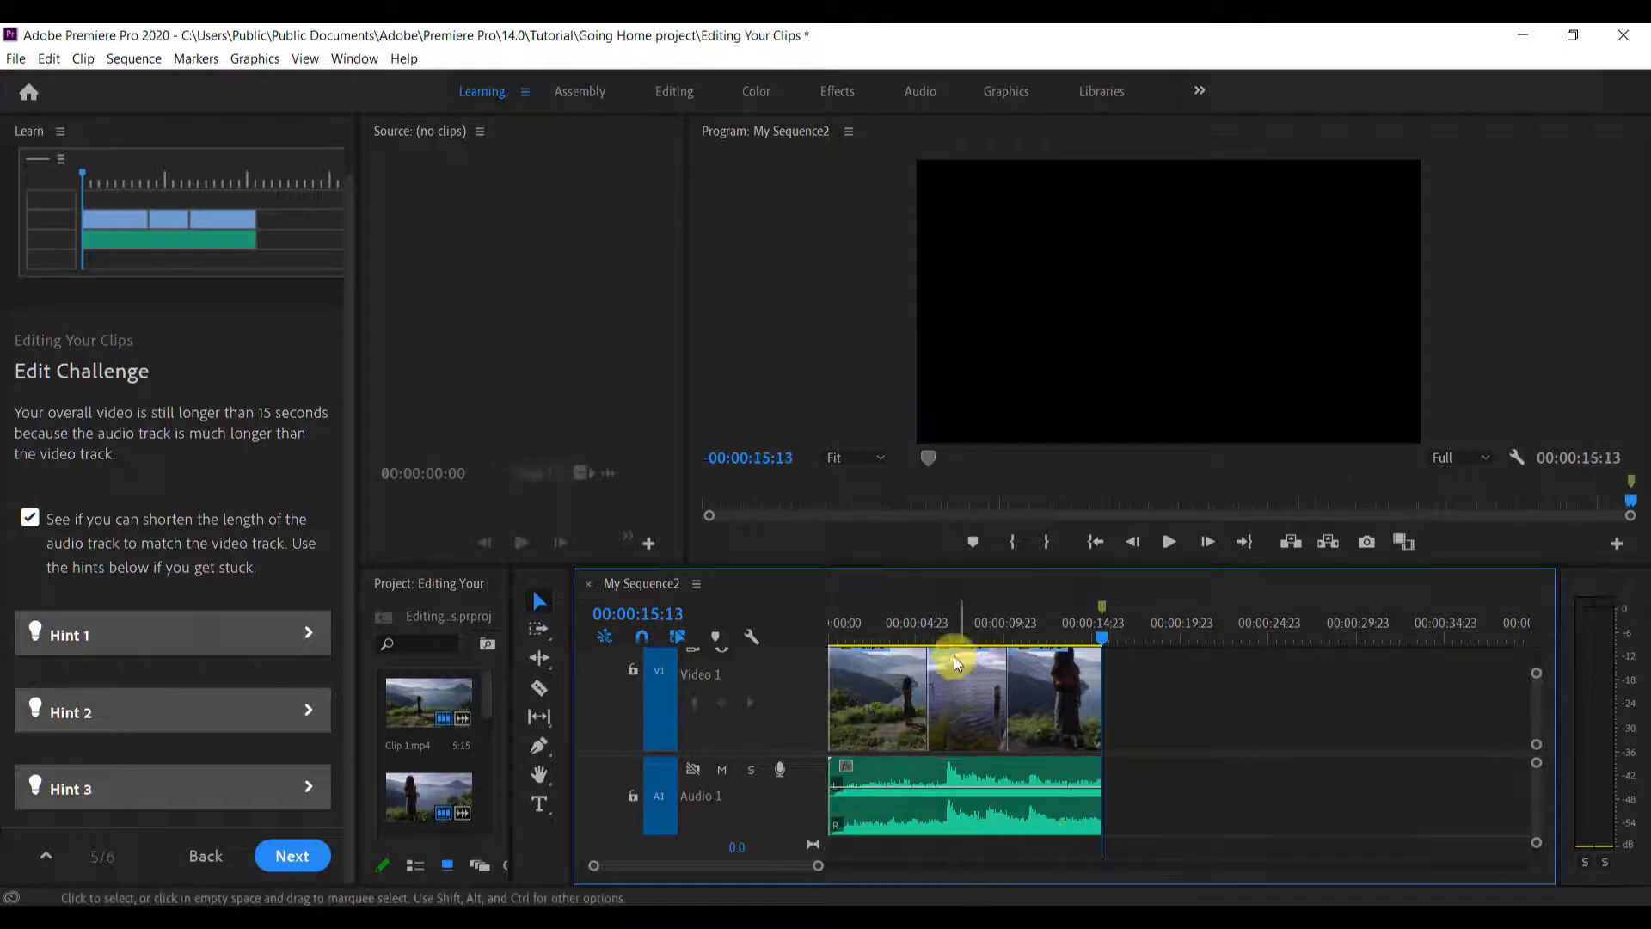
Play the trimmed My Sequence2 from the beginning, return to its start, and scrub the playhead to 00:00:15:15
left_click(849, 626)
left_click(834, 637)
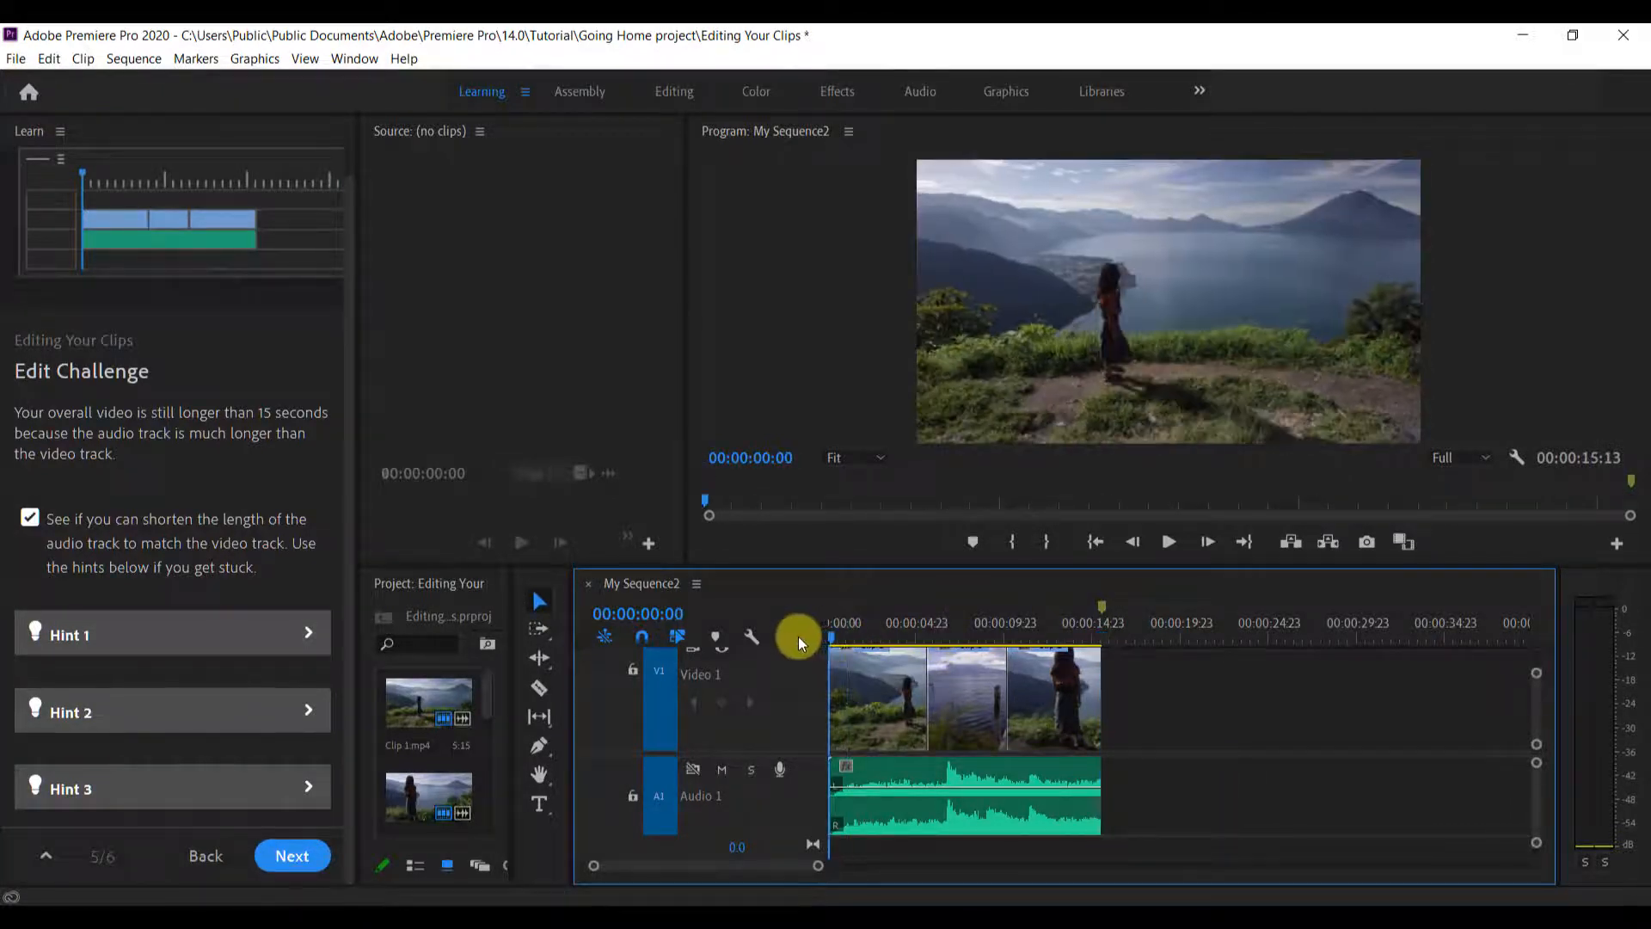
key("space")
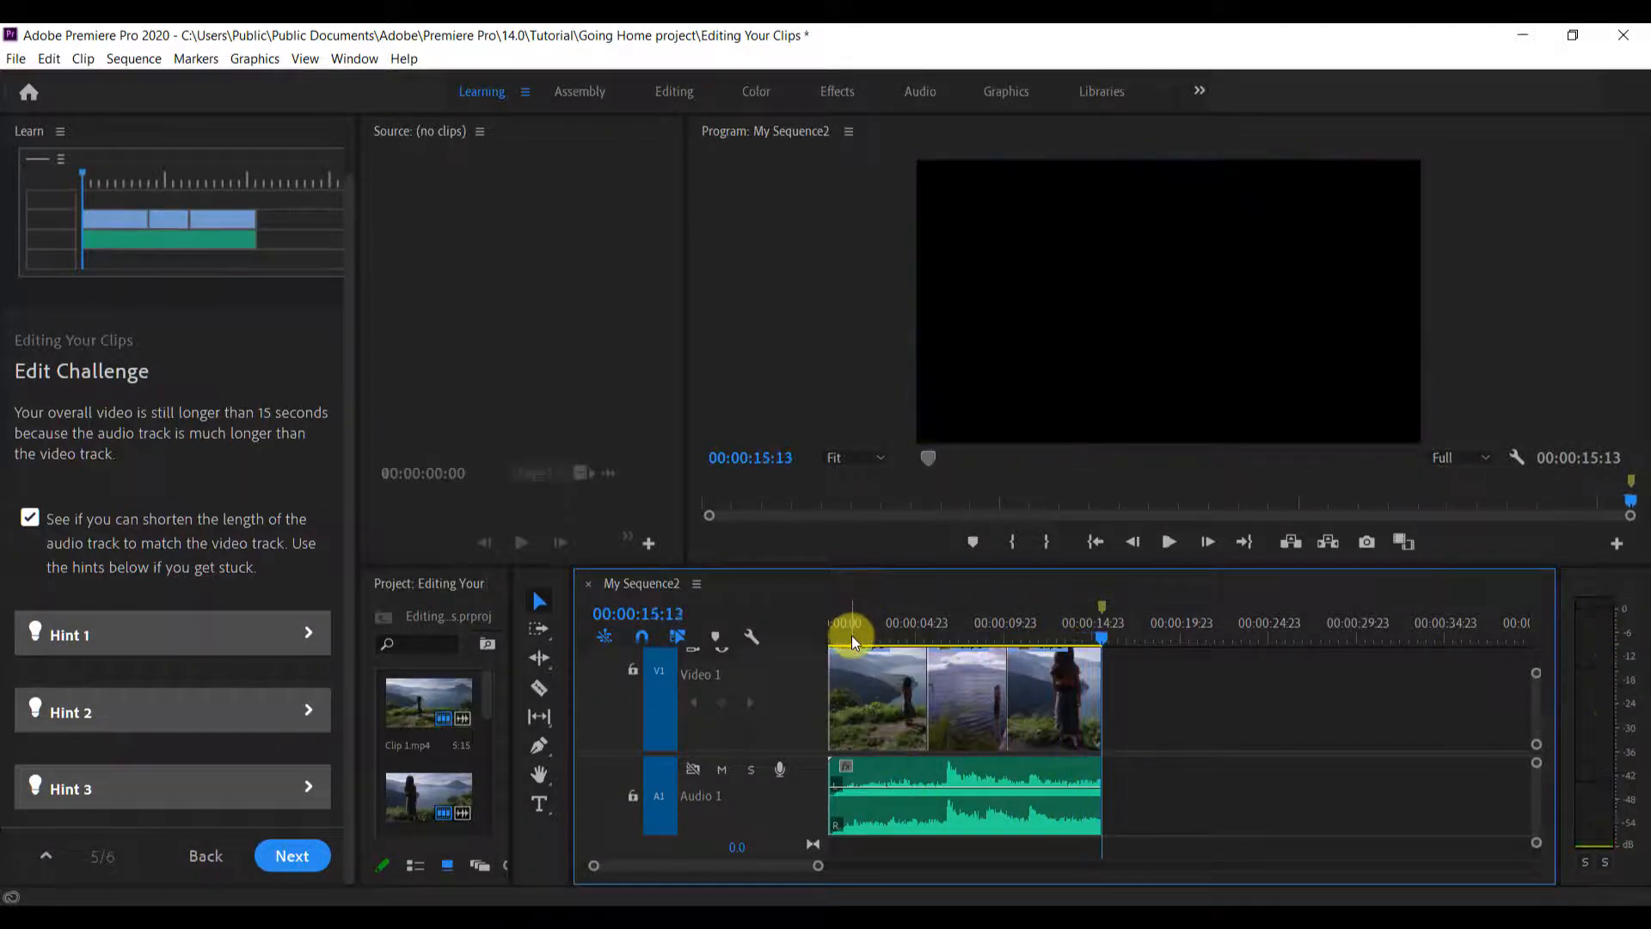
key("Home")
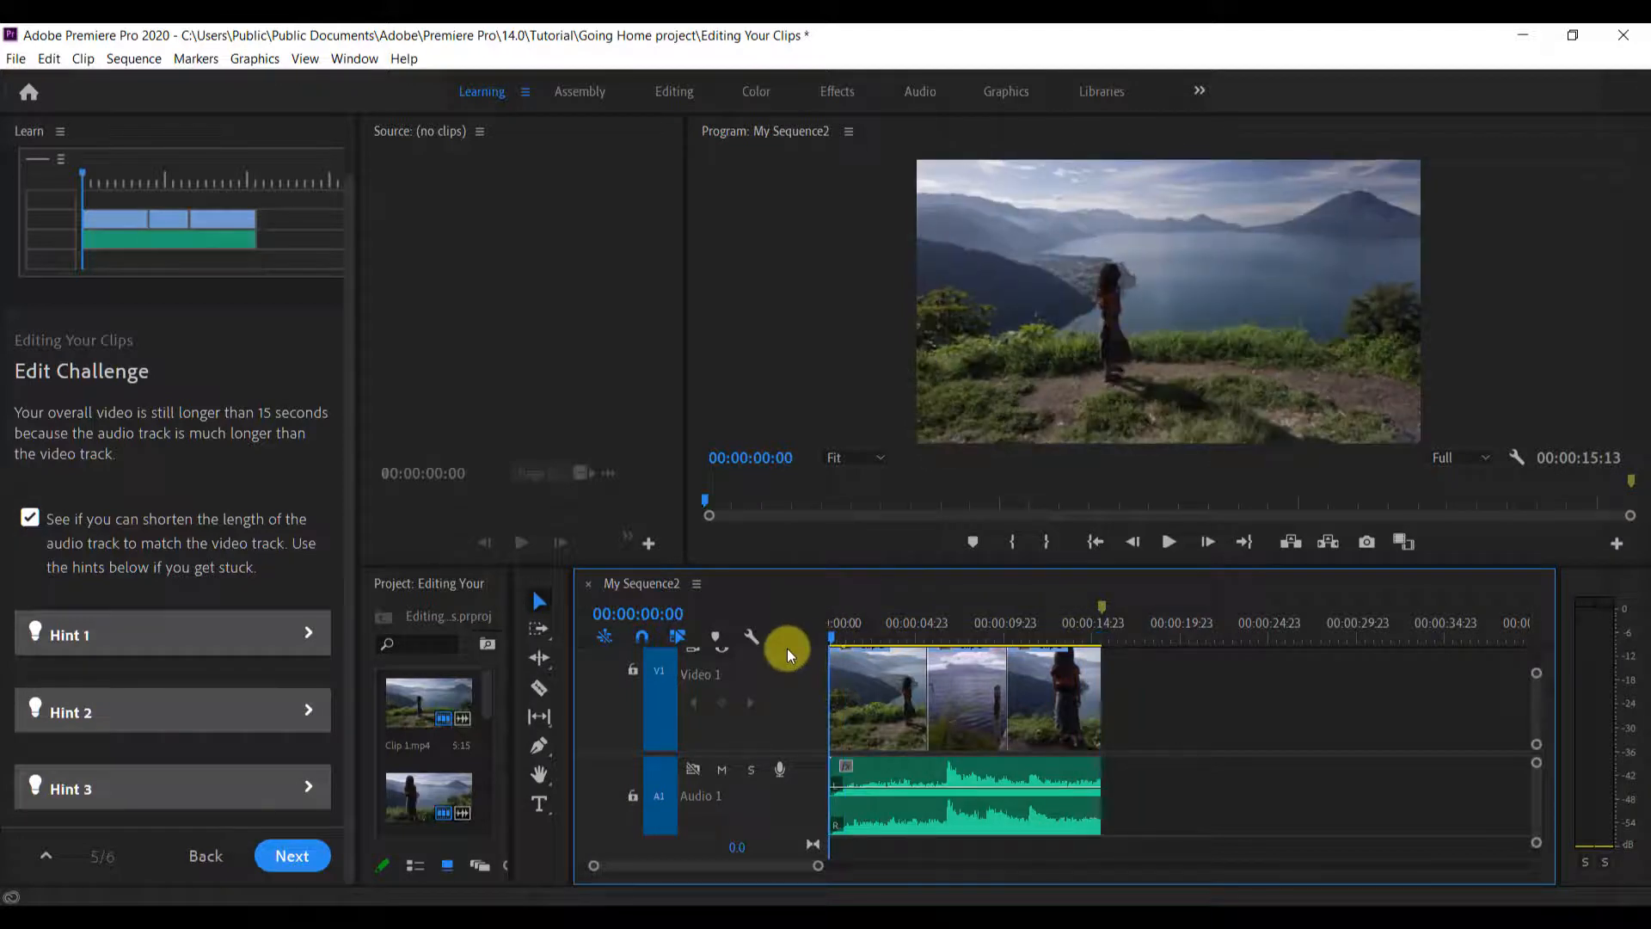
left_click_drag(831, 638, 1106, 671)
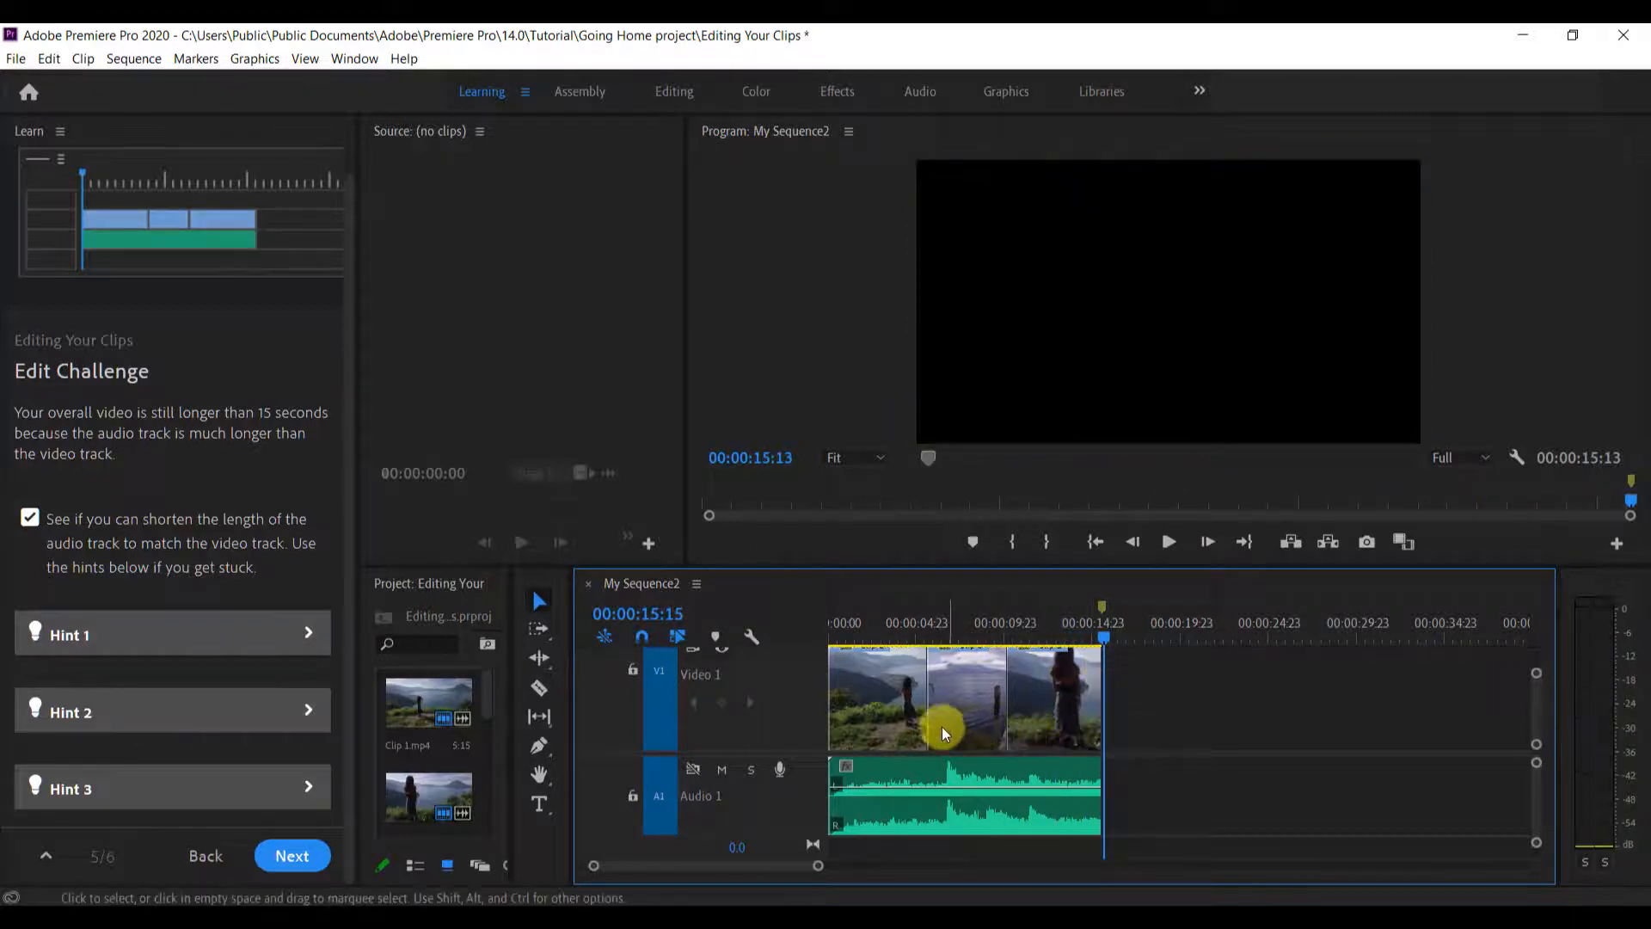
Trim the start of Clip 3 to leave a gap after Clip 1, and extend it back to close the gap
mouse_move(929, 716)
left_mouse_down()
mouse_move(957, 716)
mouse_move(939, 721)
left_mouse_up()
left_click(911, 731)
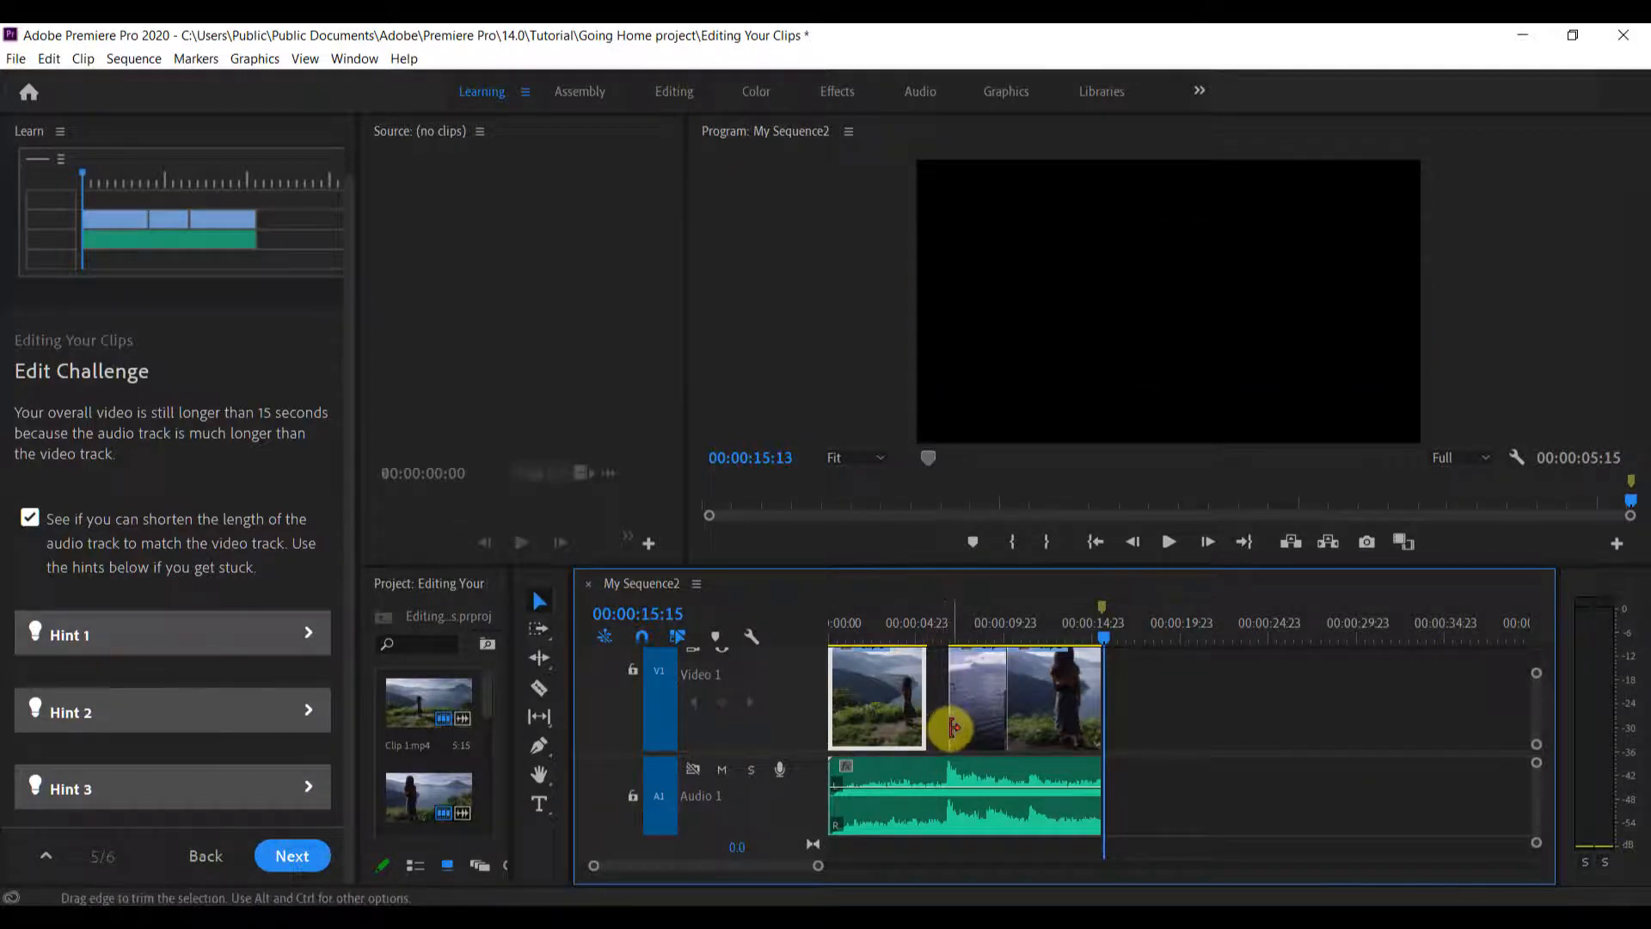
left_click_drag(943, 729, 917, 722)
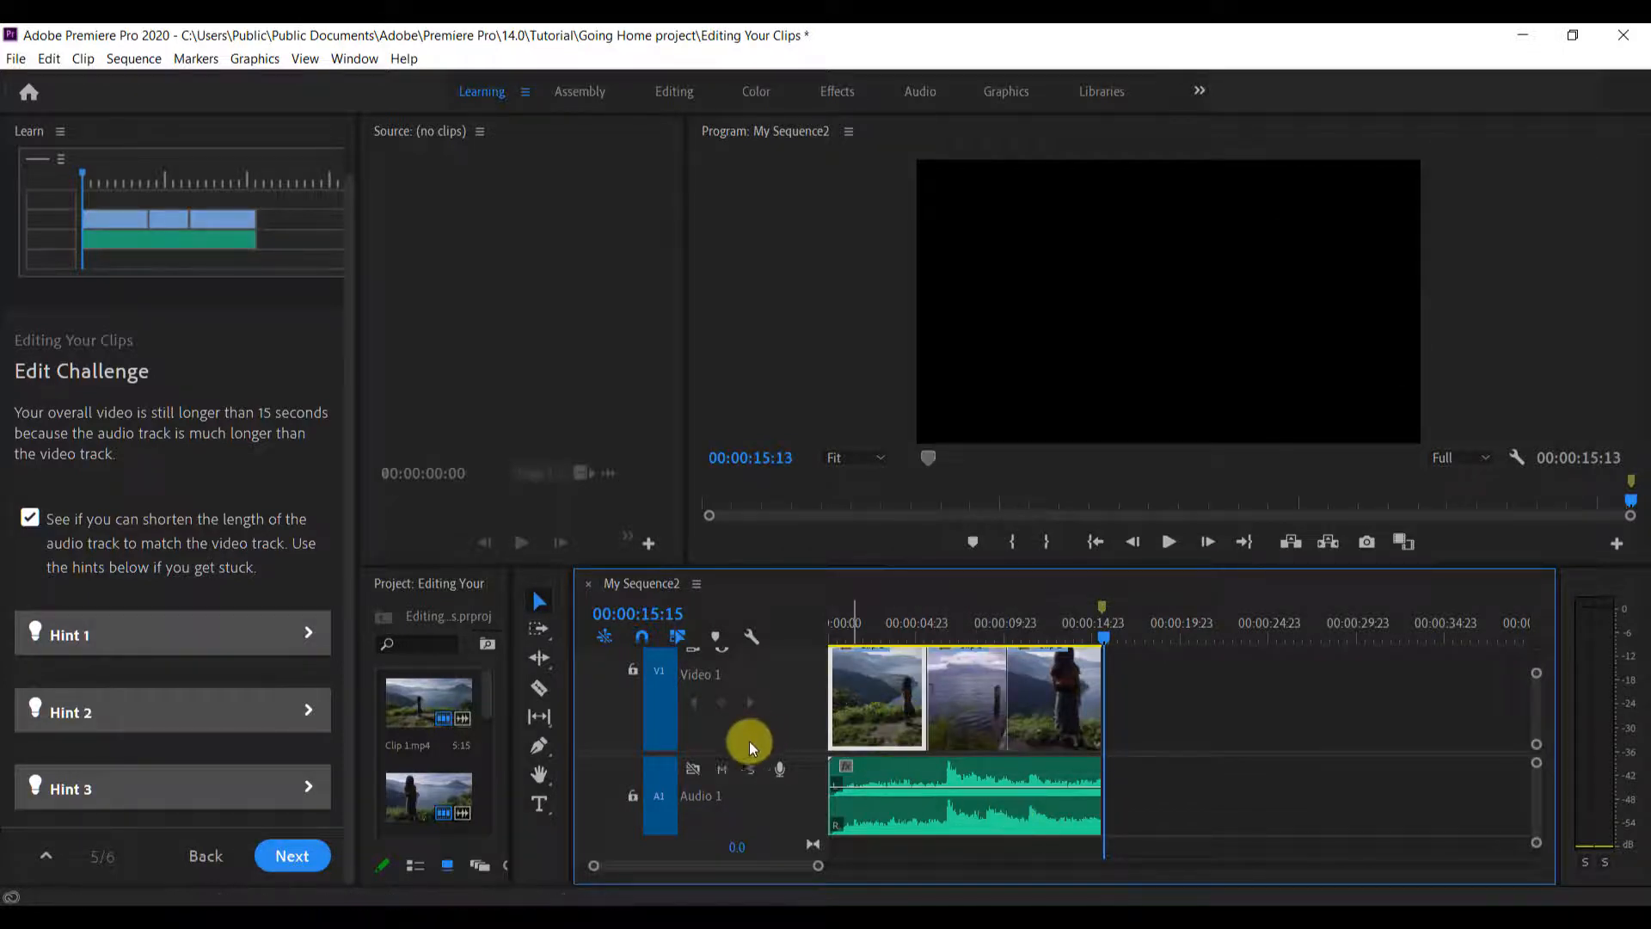
Expand Hint 1 and Hint 2 of the Edit Challenge to read their trimming advice
left_click(245, 645)
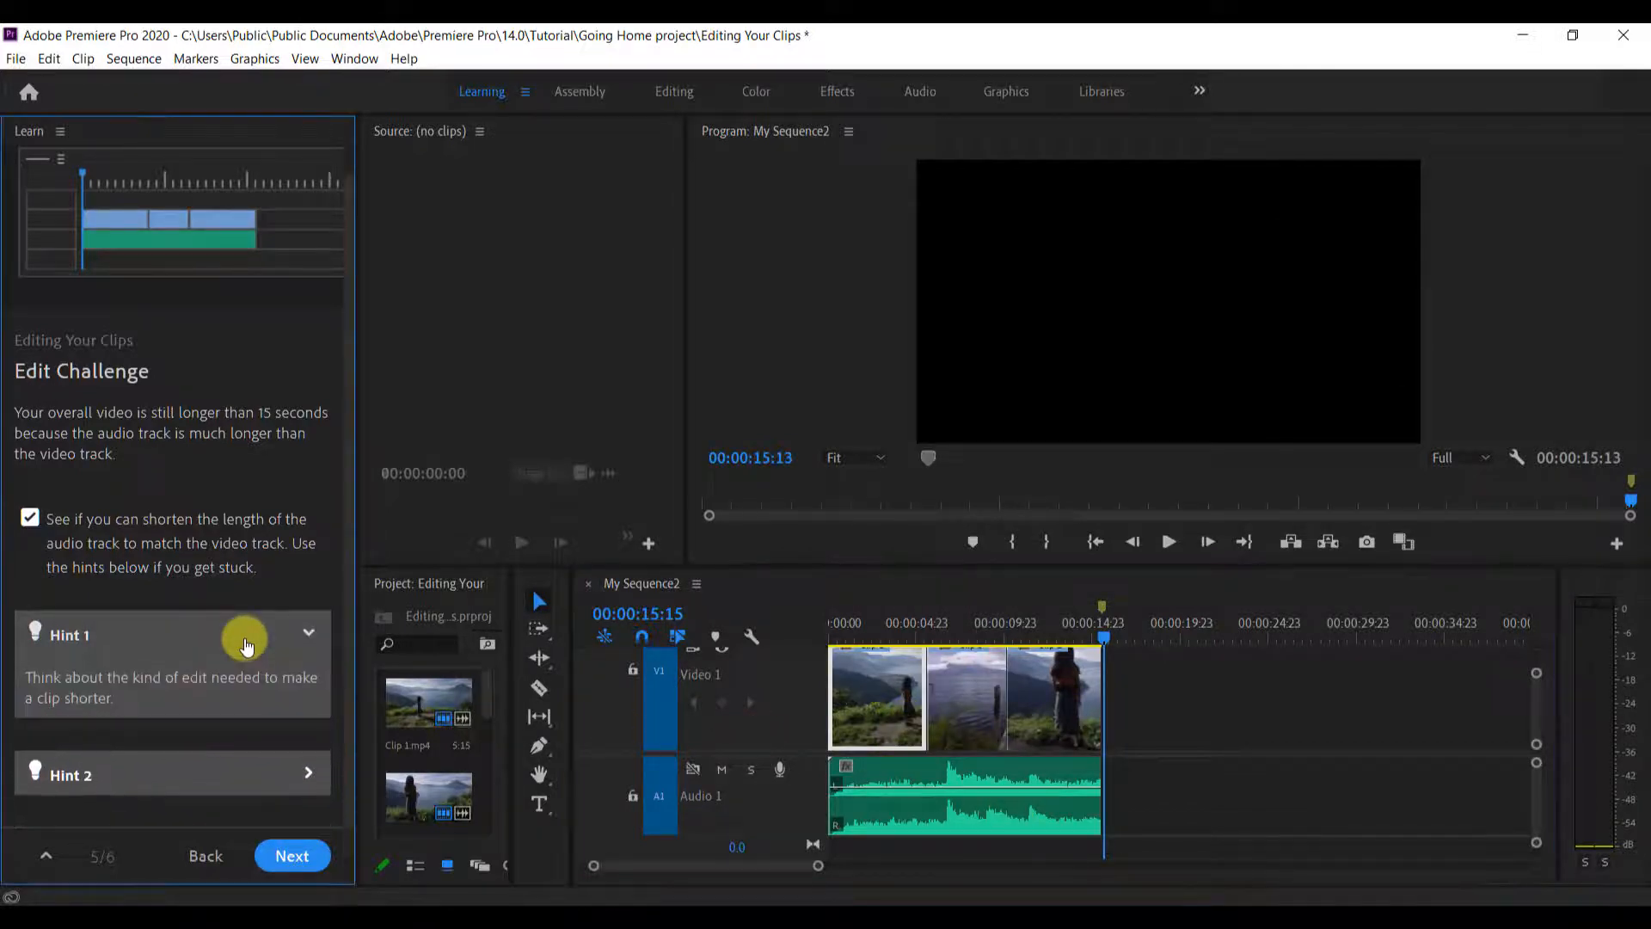
scroll(157, 696, "down", 1)
left_click(164, 712)
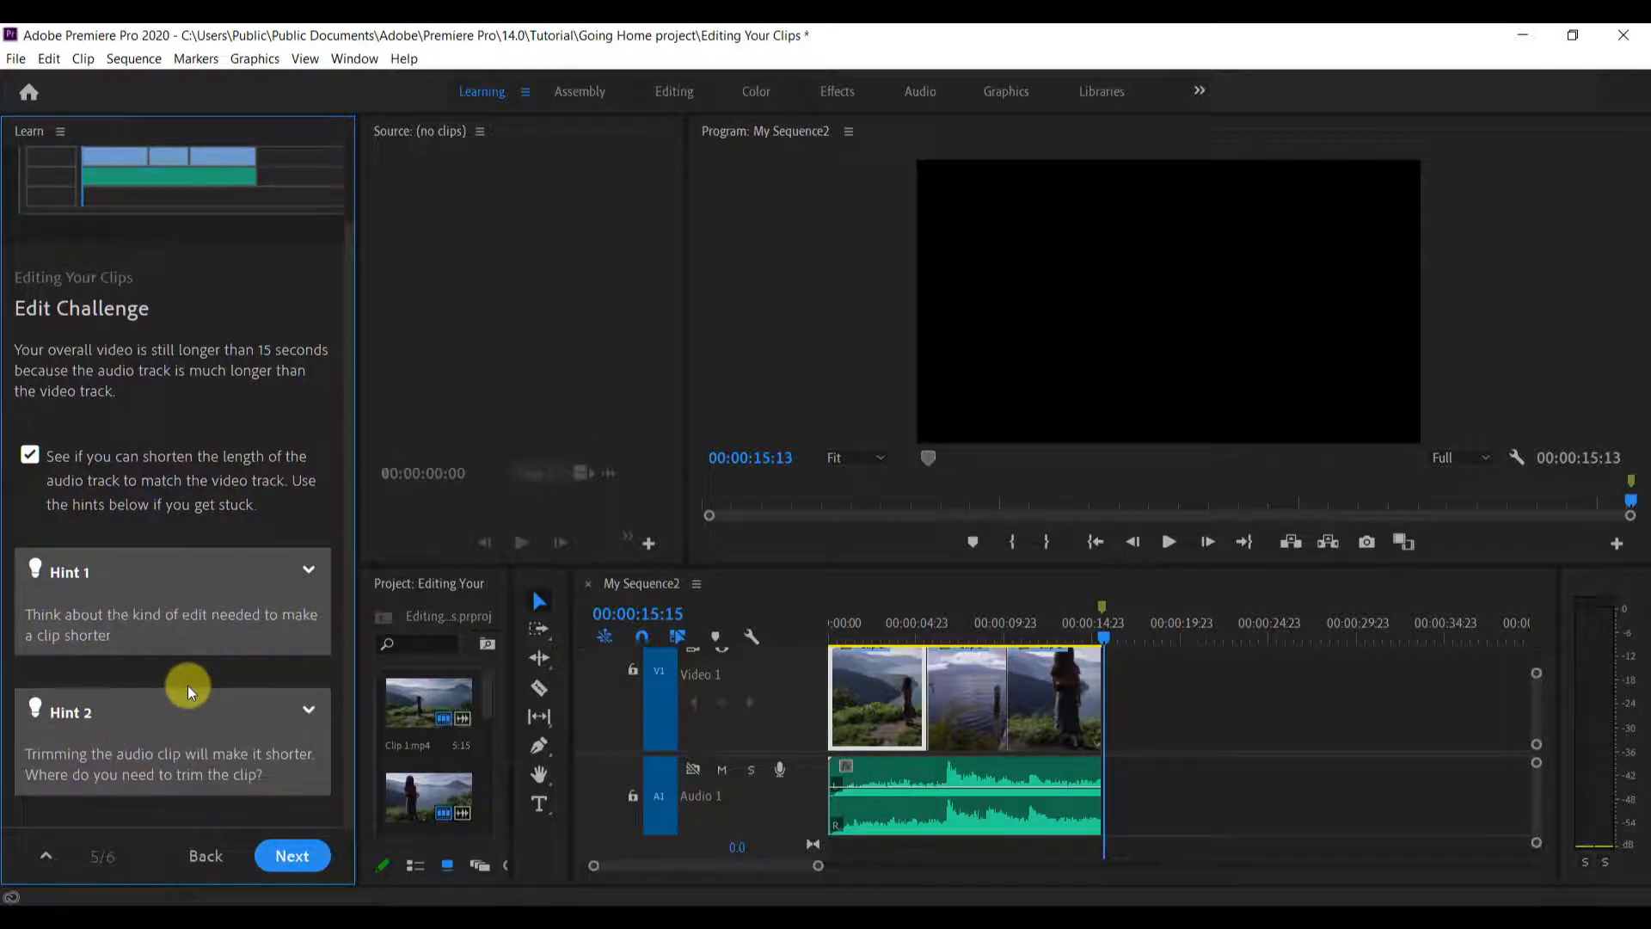
Expand Hint 3 of the Edit Challenge and advance to the final page of the Editing Your Clips tutorial
scroll(188, 685, "down", 1)
left_click(118, 785)
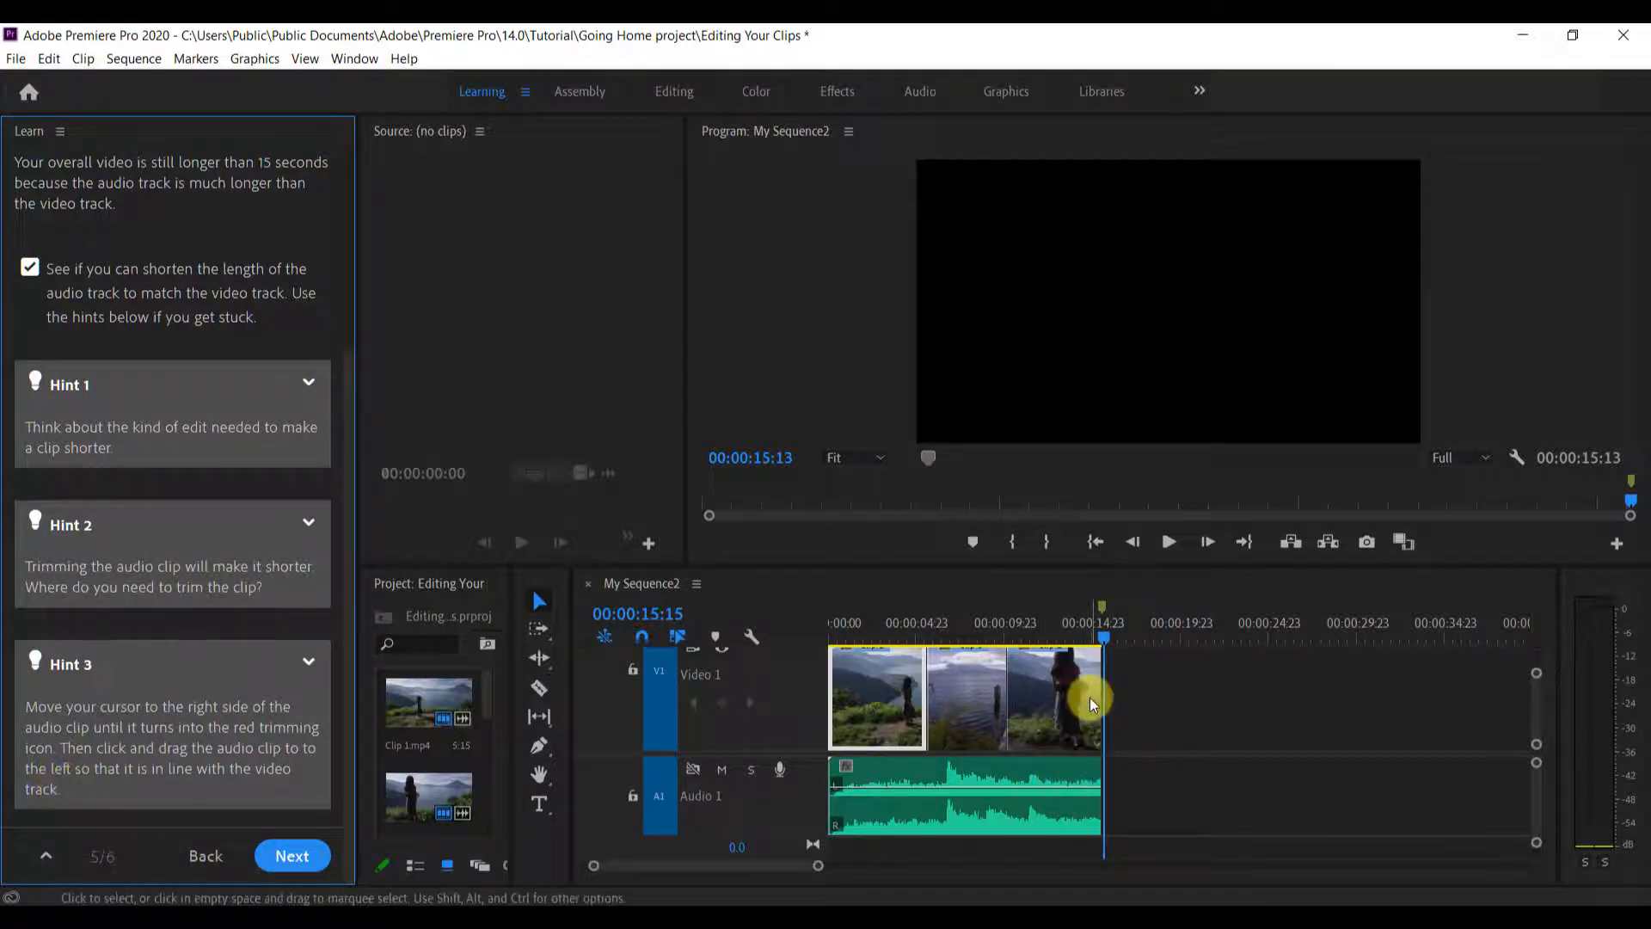
left_click(294, 852)
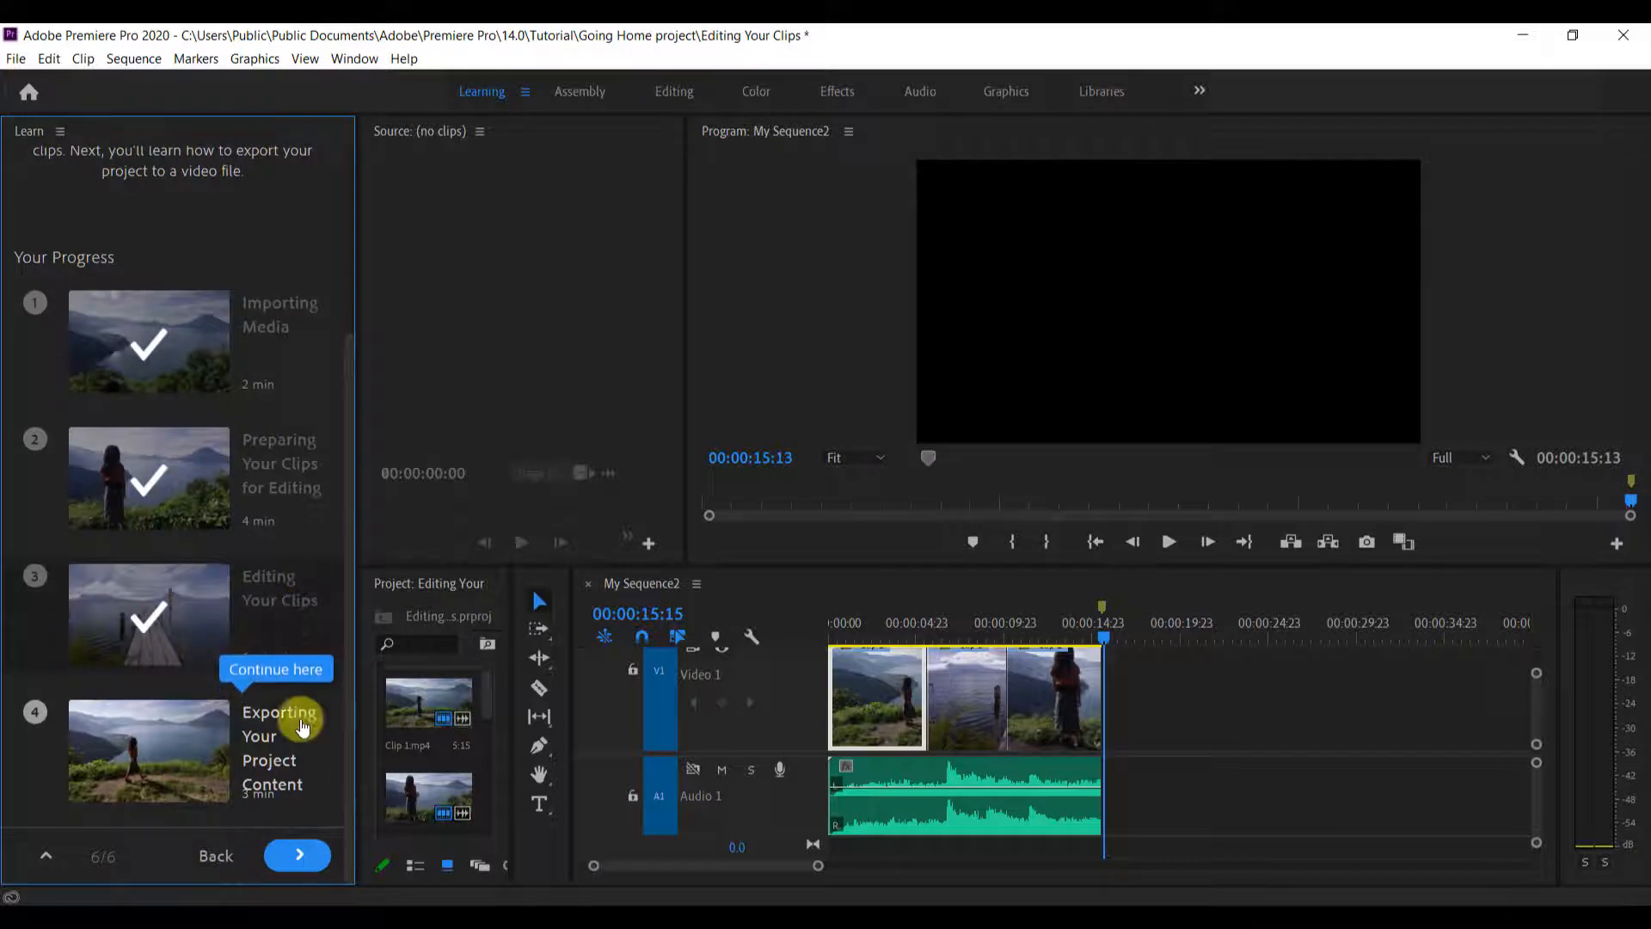
Continue to the Exporting Your Project Content tutorial, closing Editing Your Clips.prproj without saving its changes
mouse_move(243, 774)
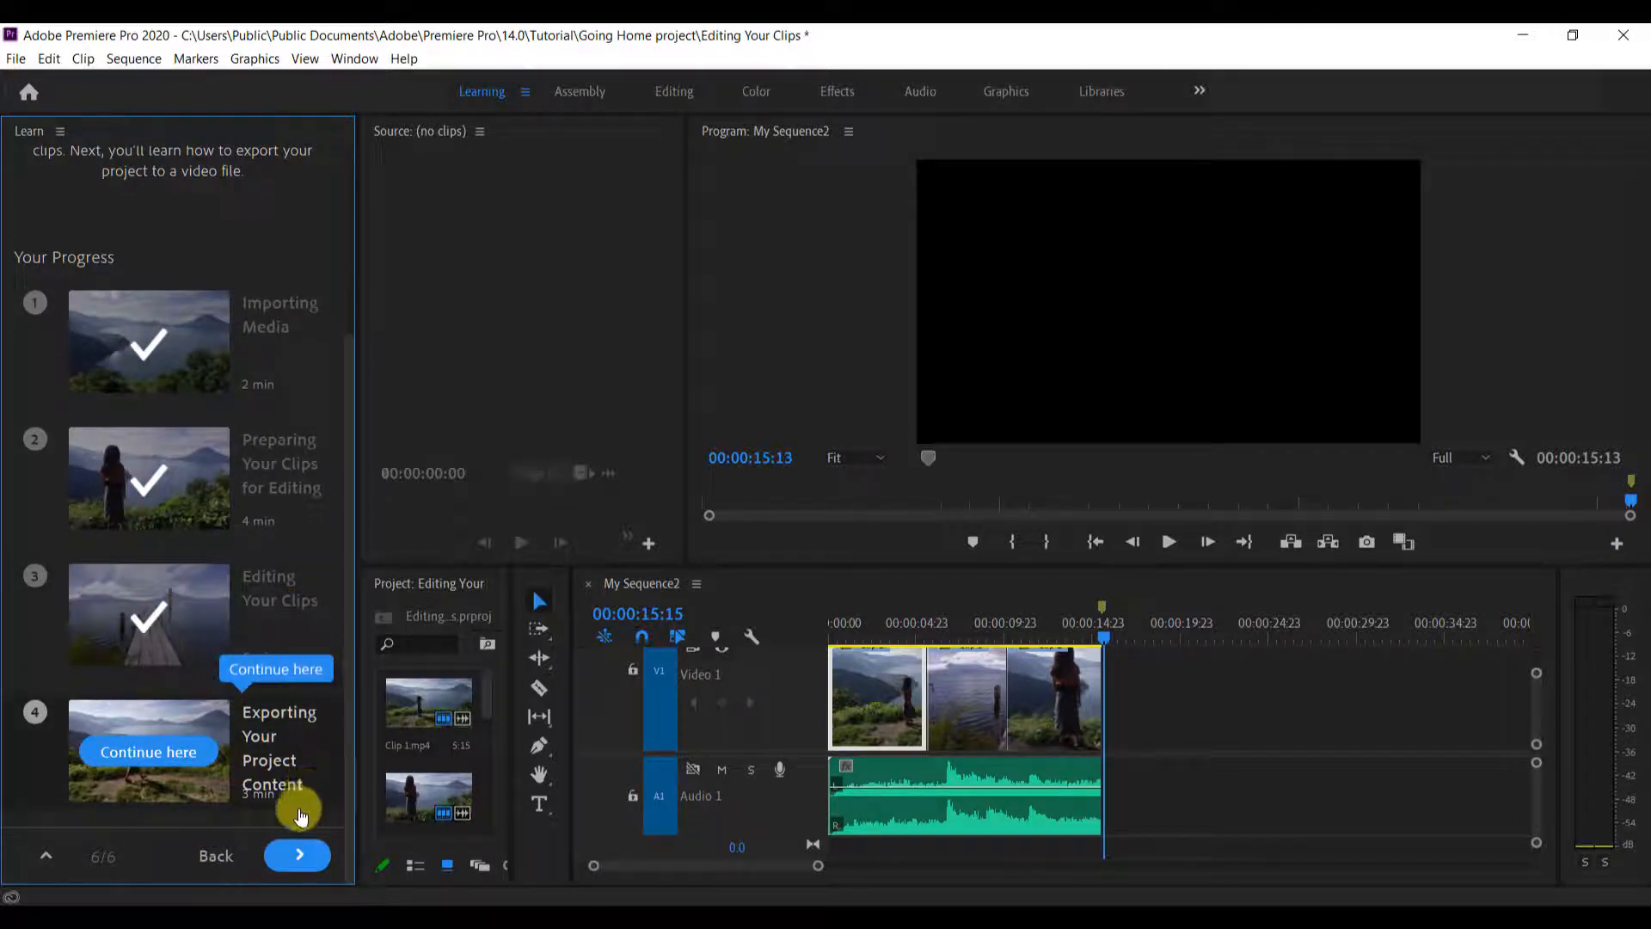
left_click(180, 753)
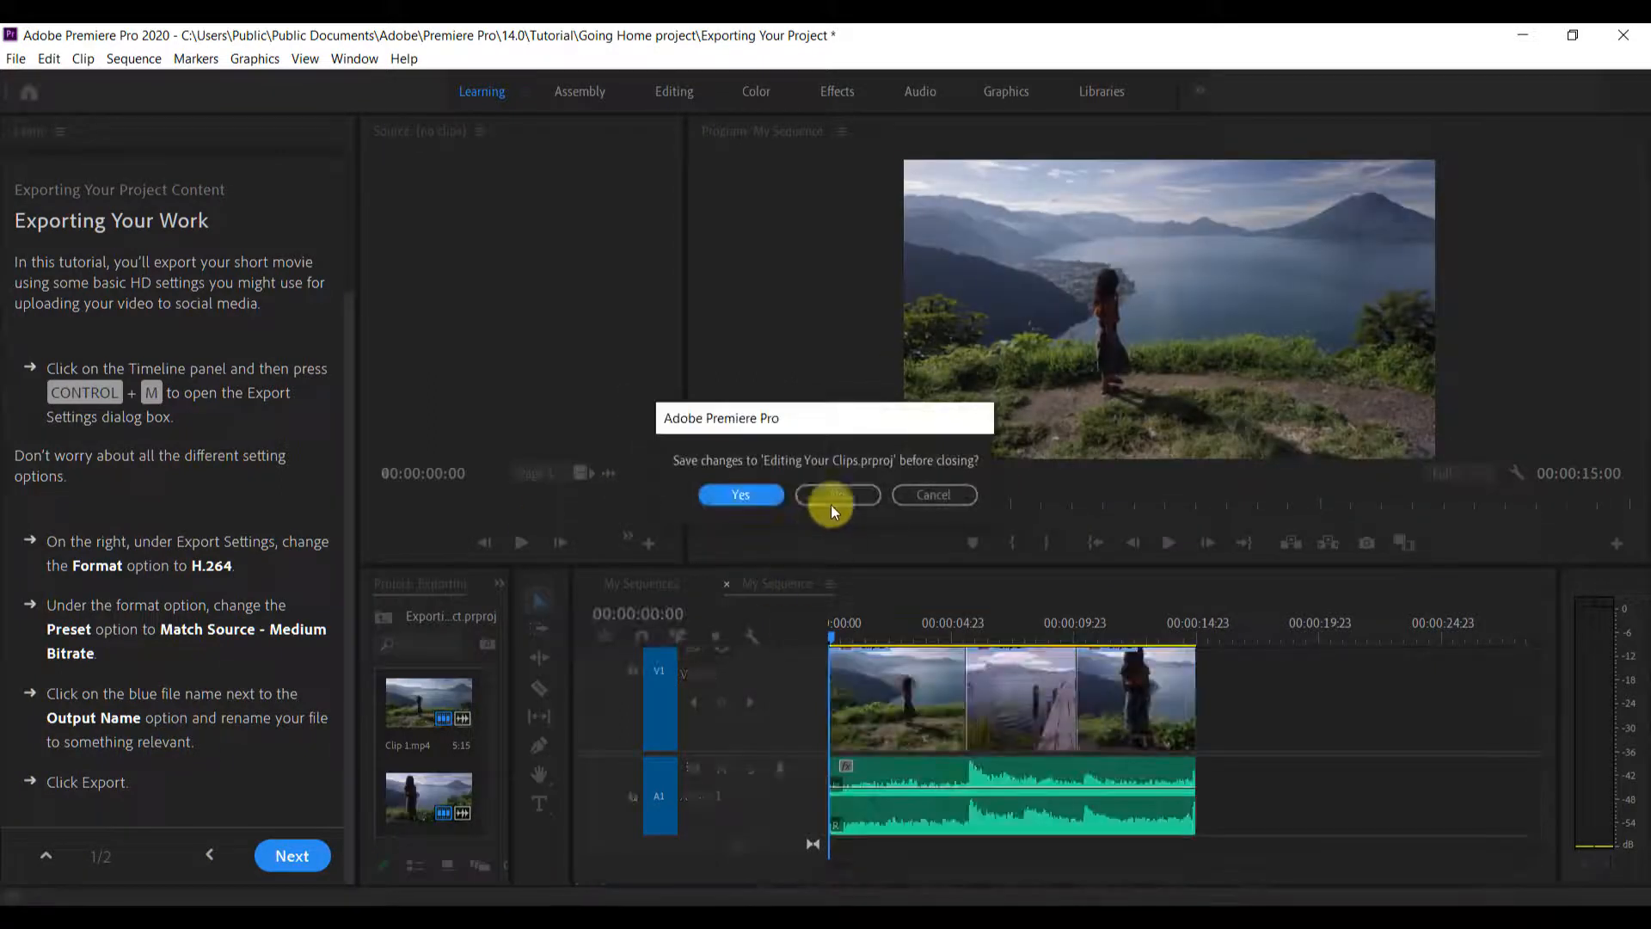
left_click(831, 504)
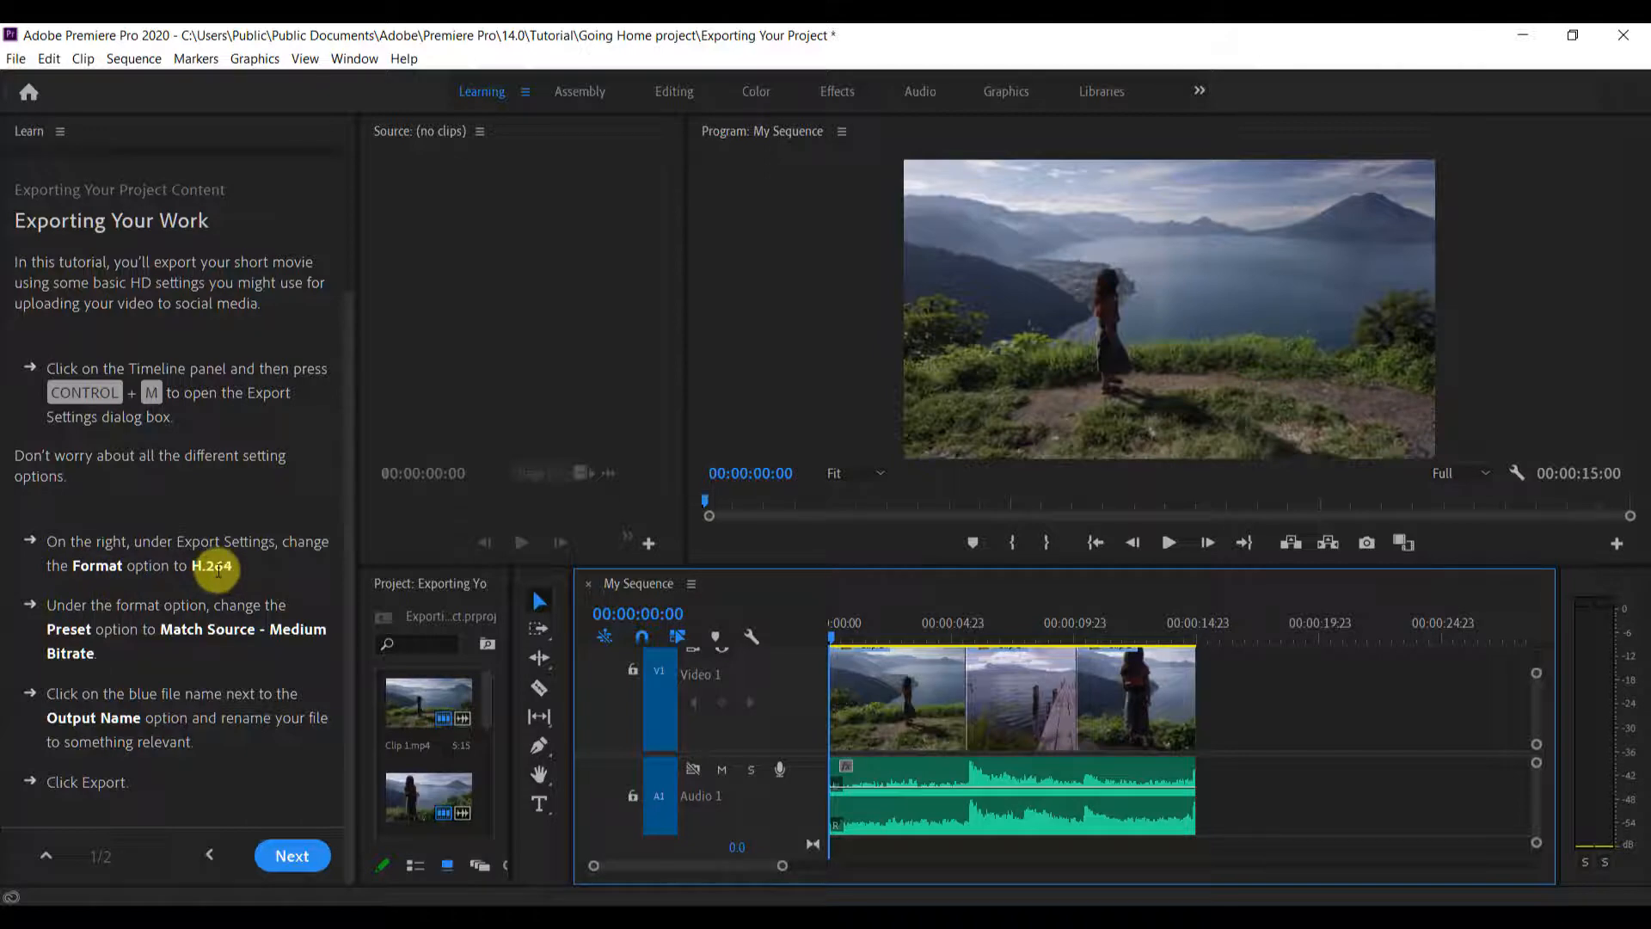
Review the Exporting Your Work instructions and try to open the export settings with the My Sequence Timeline active
scroll(218, 569, "up", 3)
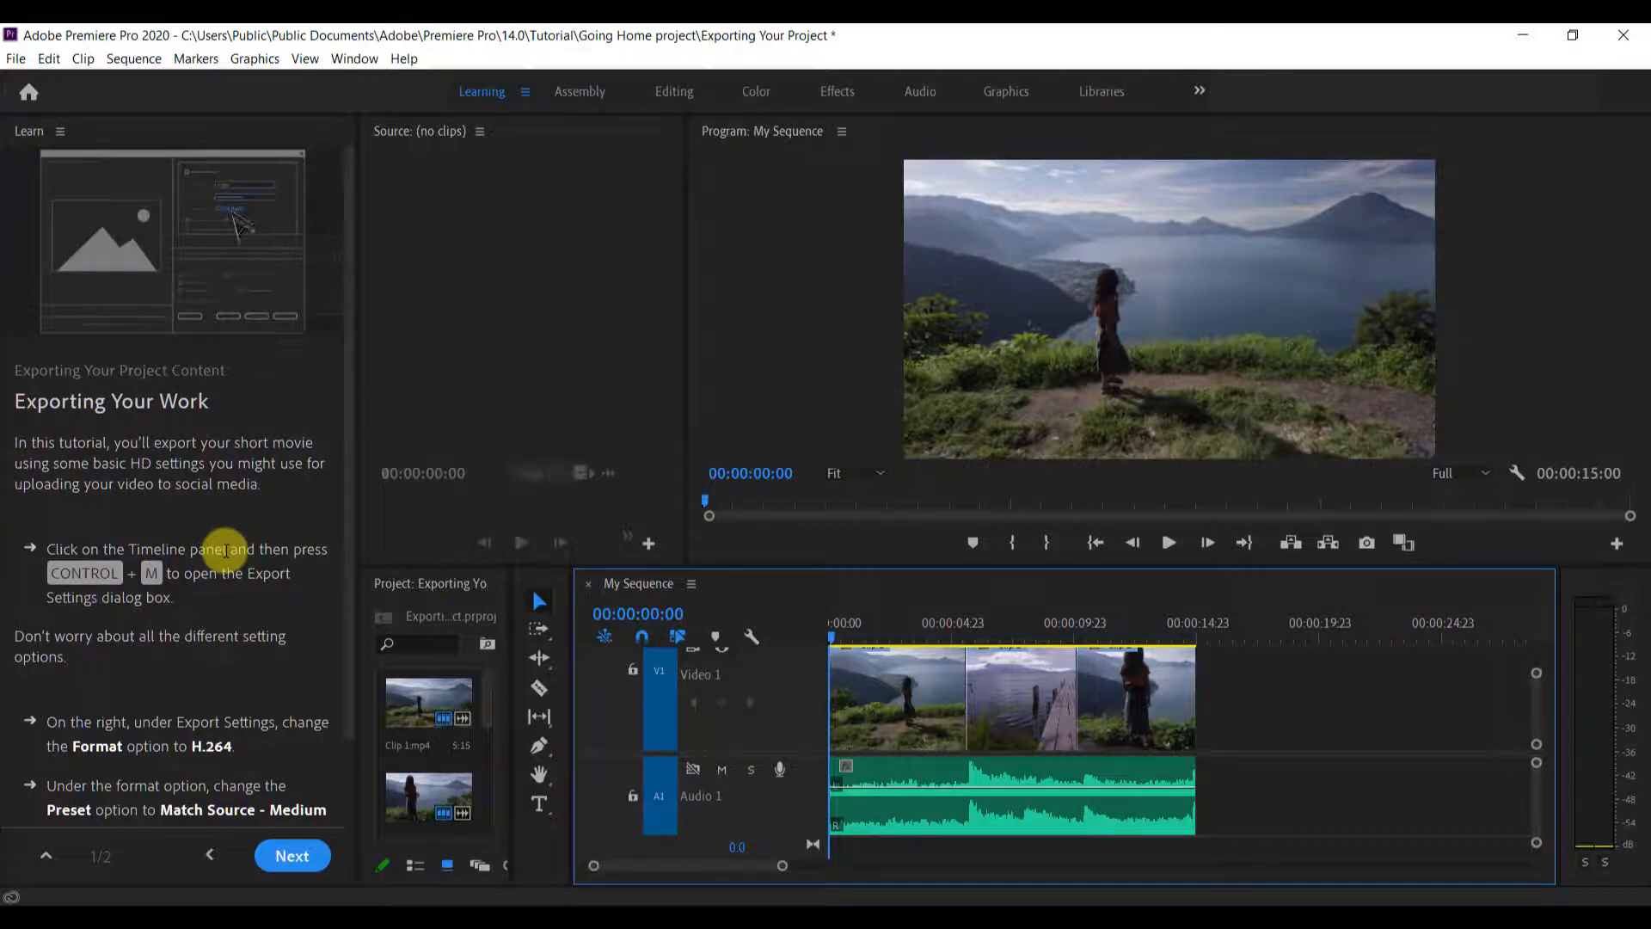
key("ctrl+m")
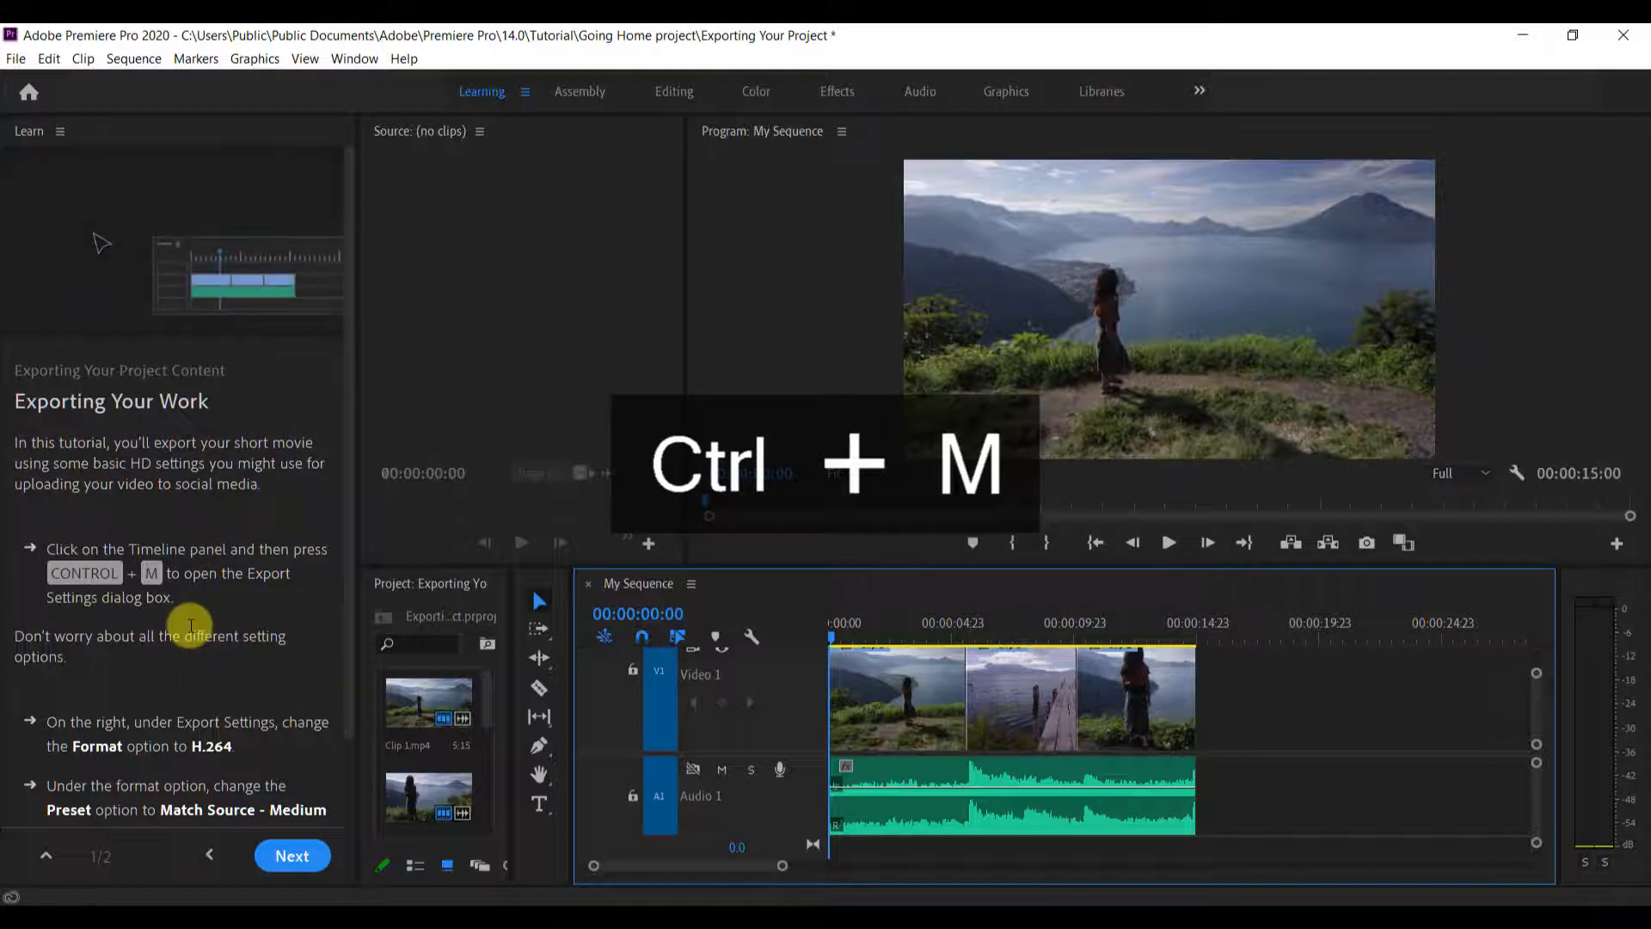
key("ctrl+m")
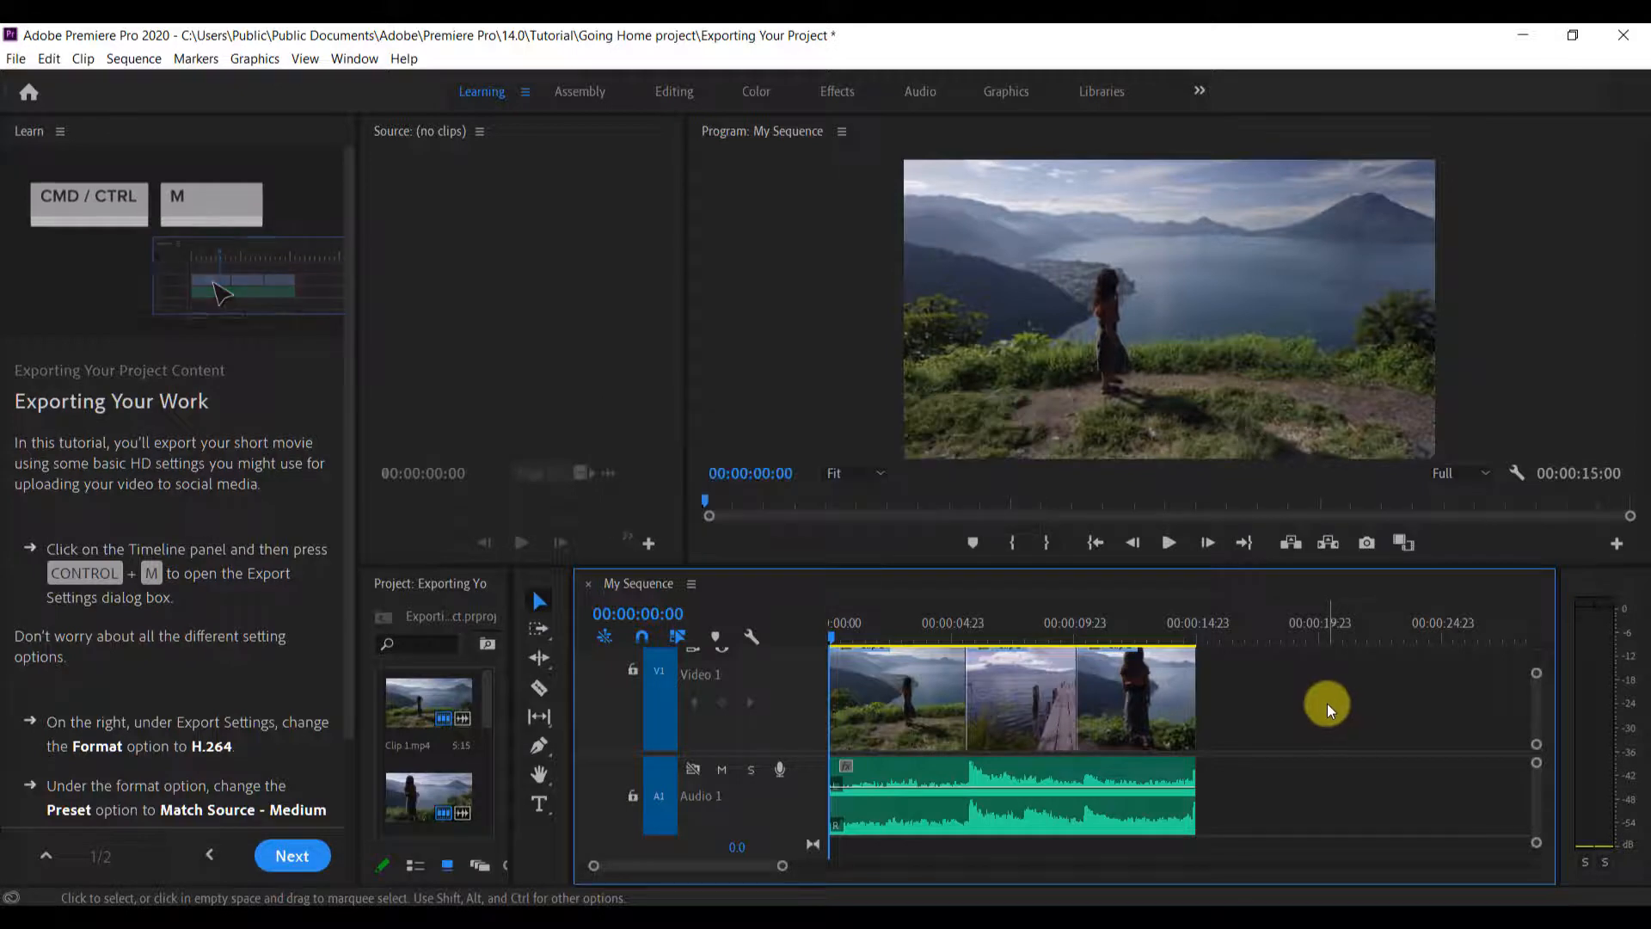
key("ctrl+m")
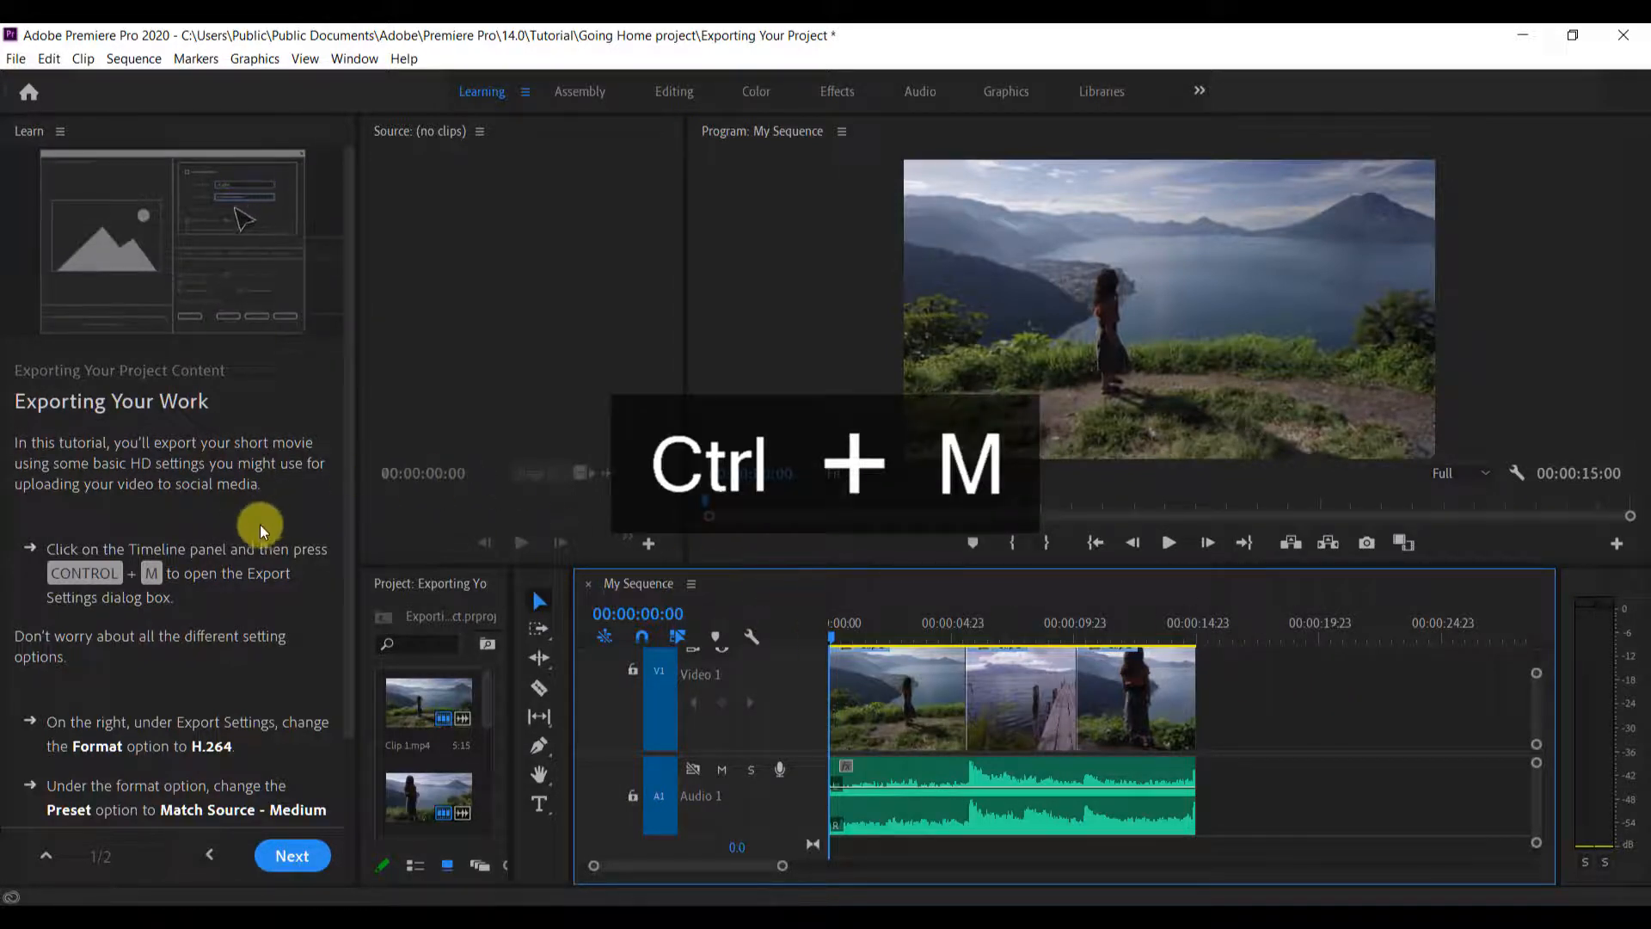
left_click(177, 594)
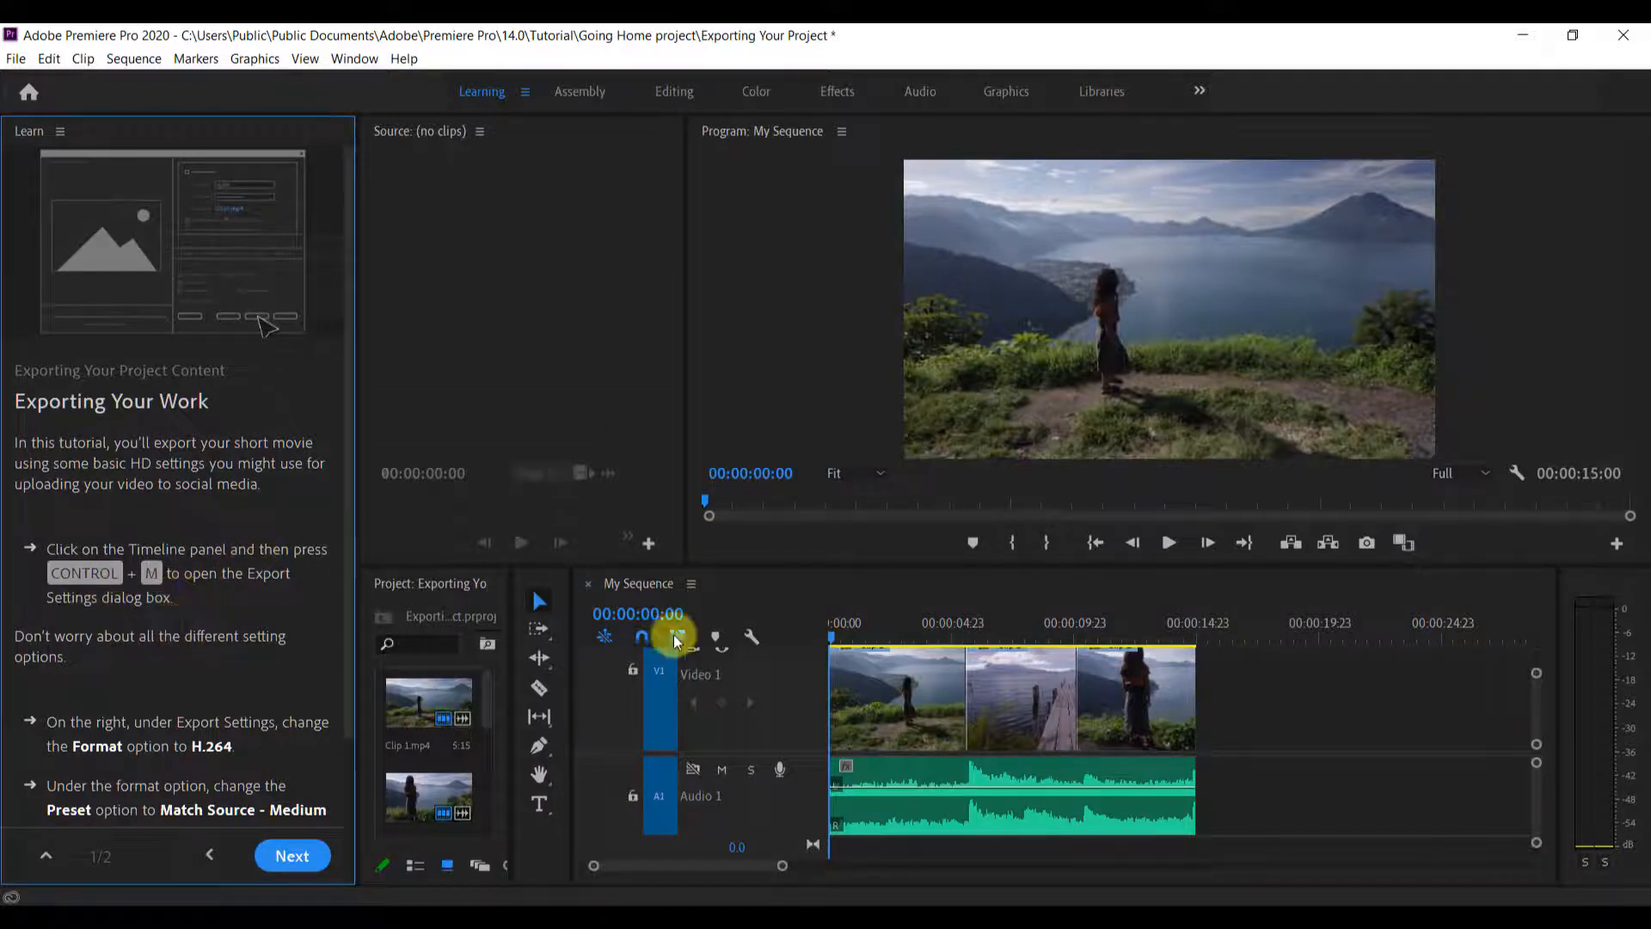
left_click(781, 593)
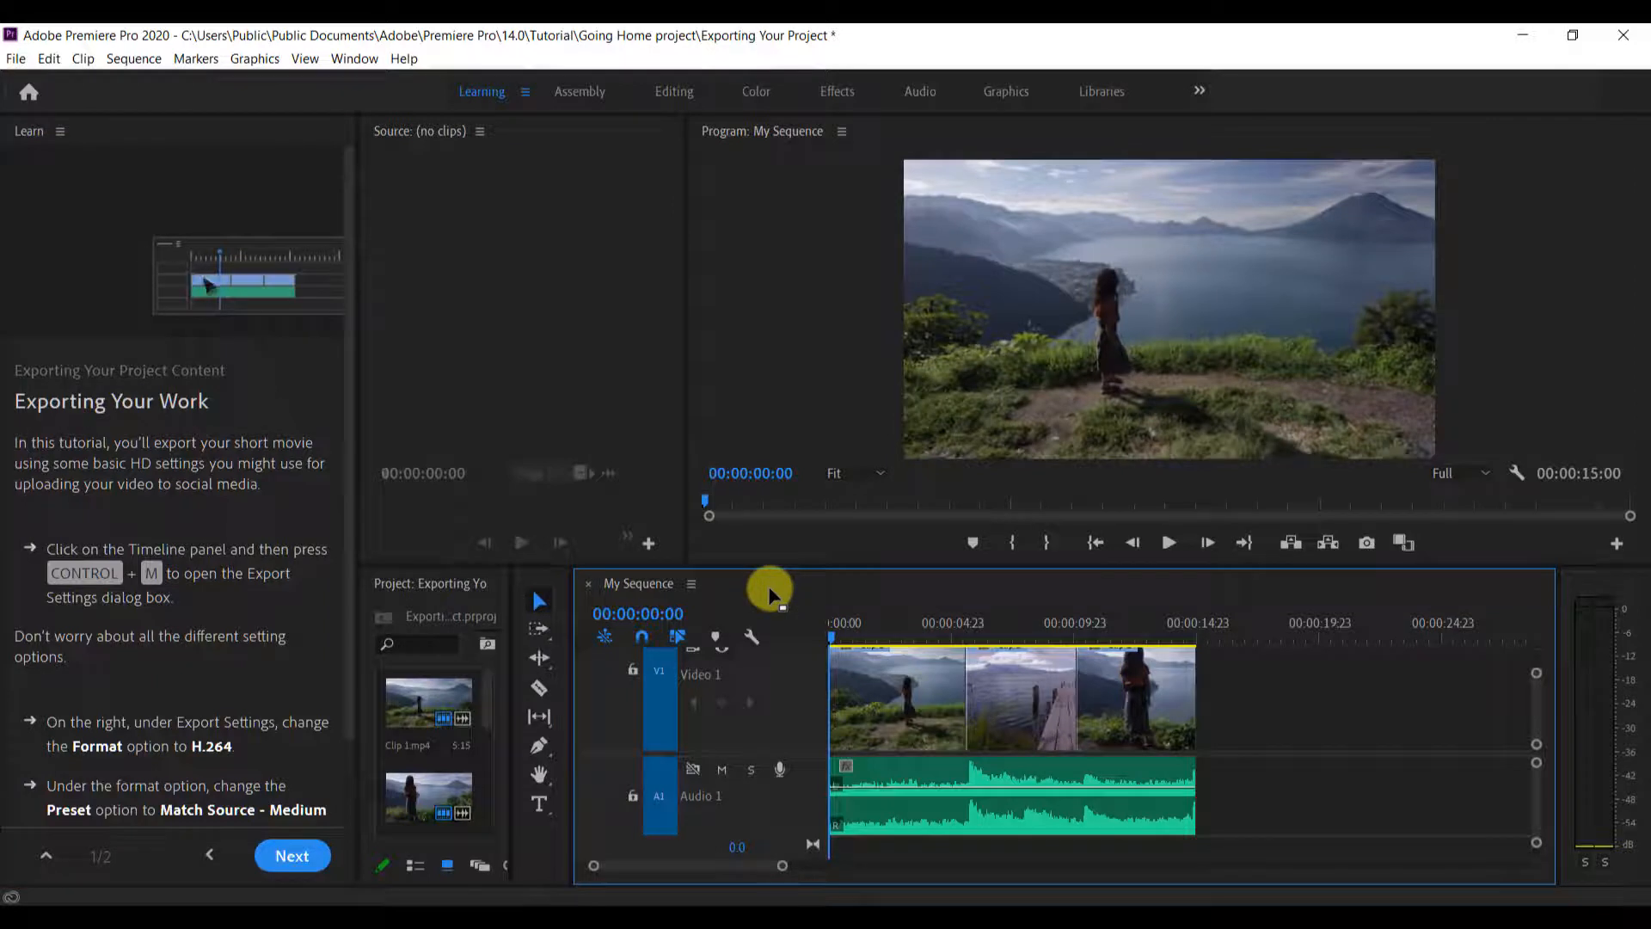
key("ctrl+m")
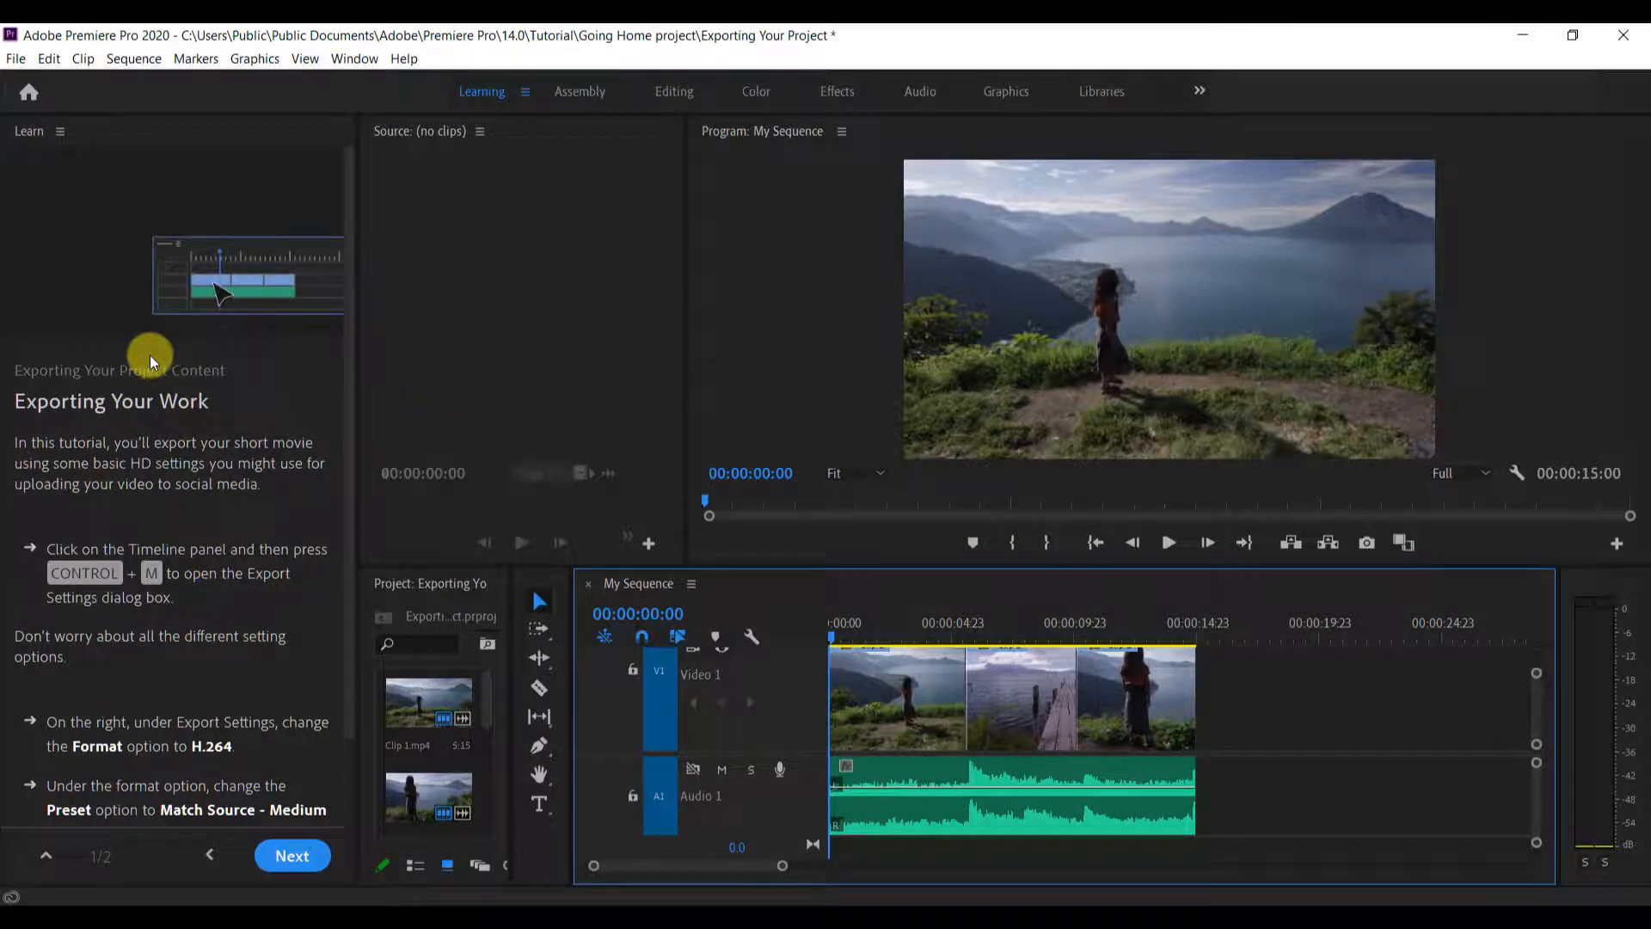
Try to open the export settings with different Timeline selections: the audio clip, the first video clip, empty space, and the third video clip
left_click(913, 772)
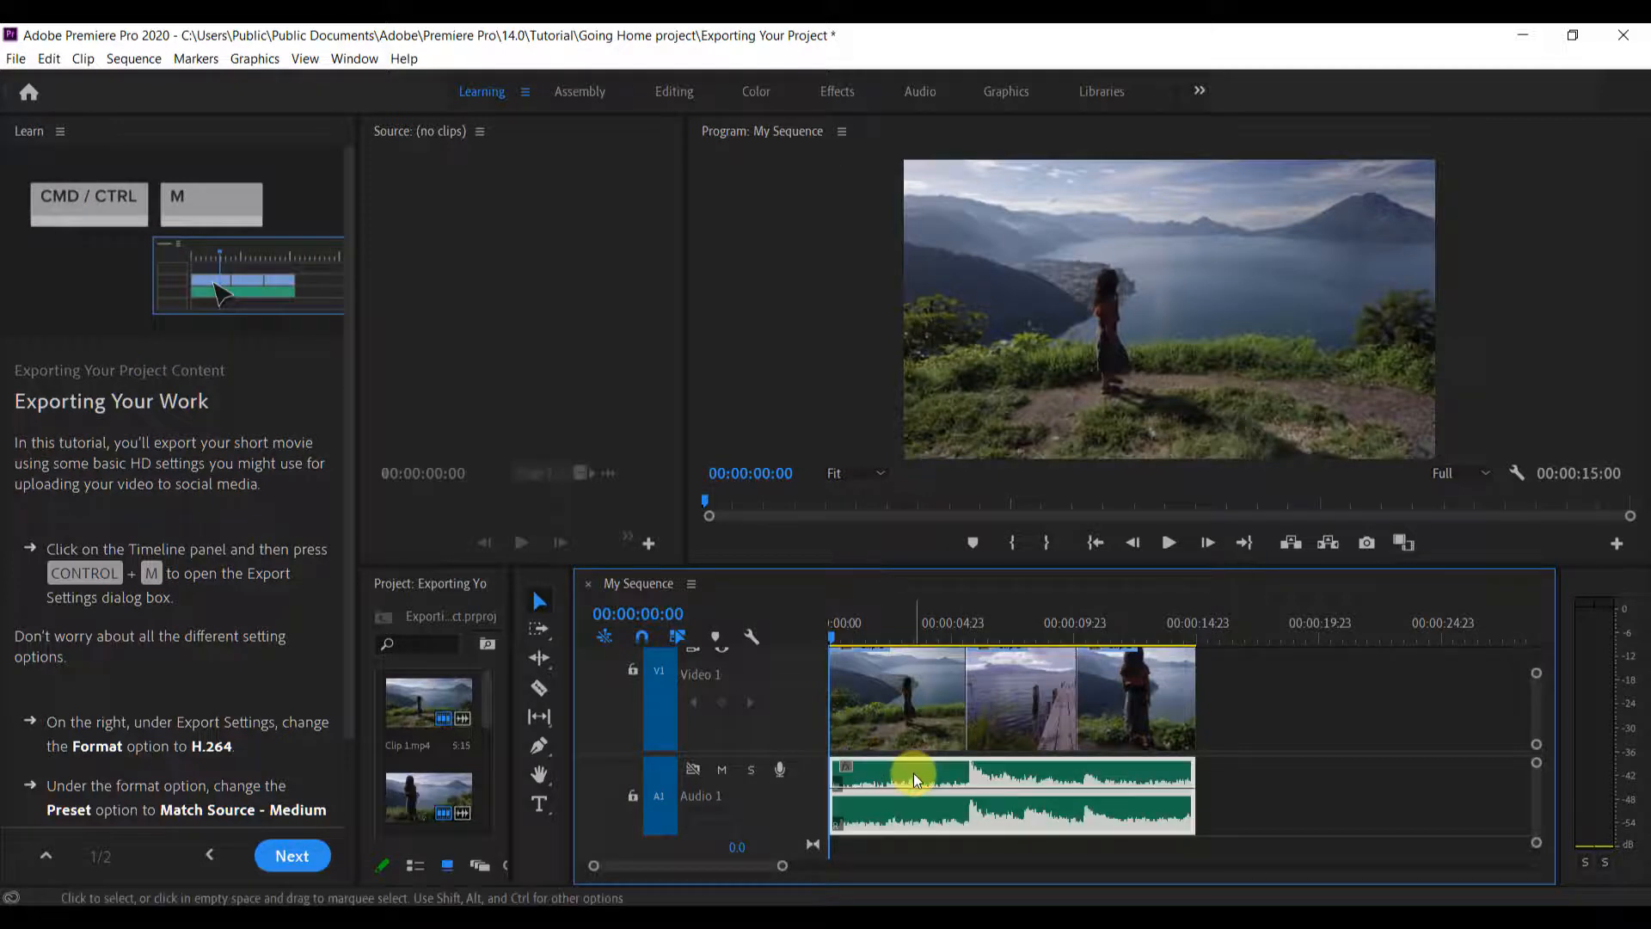
left_click(904, 727)
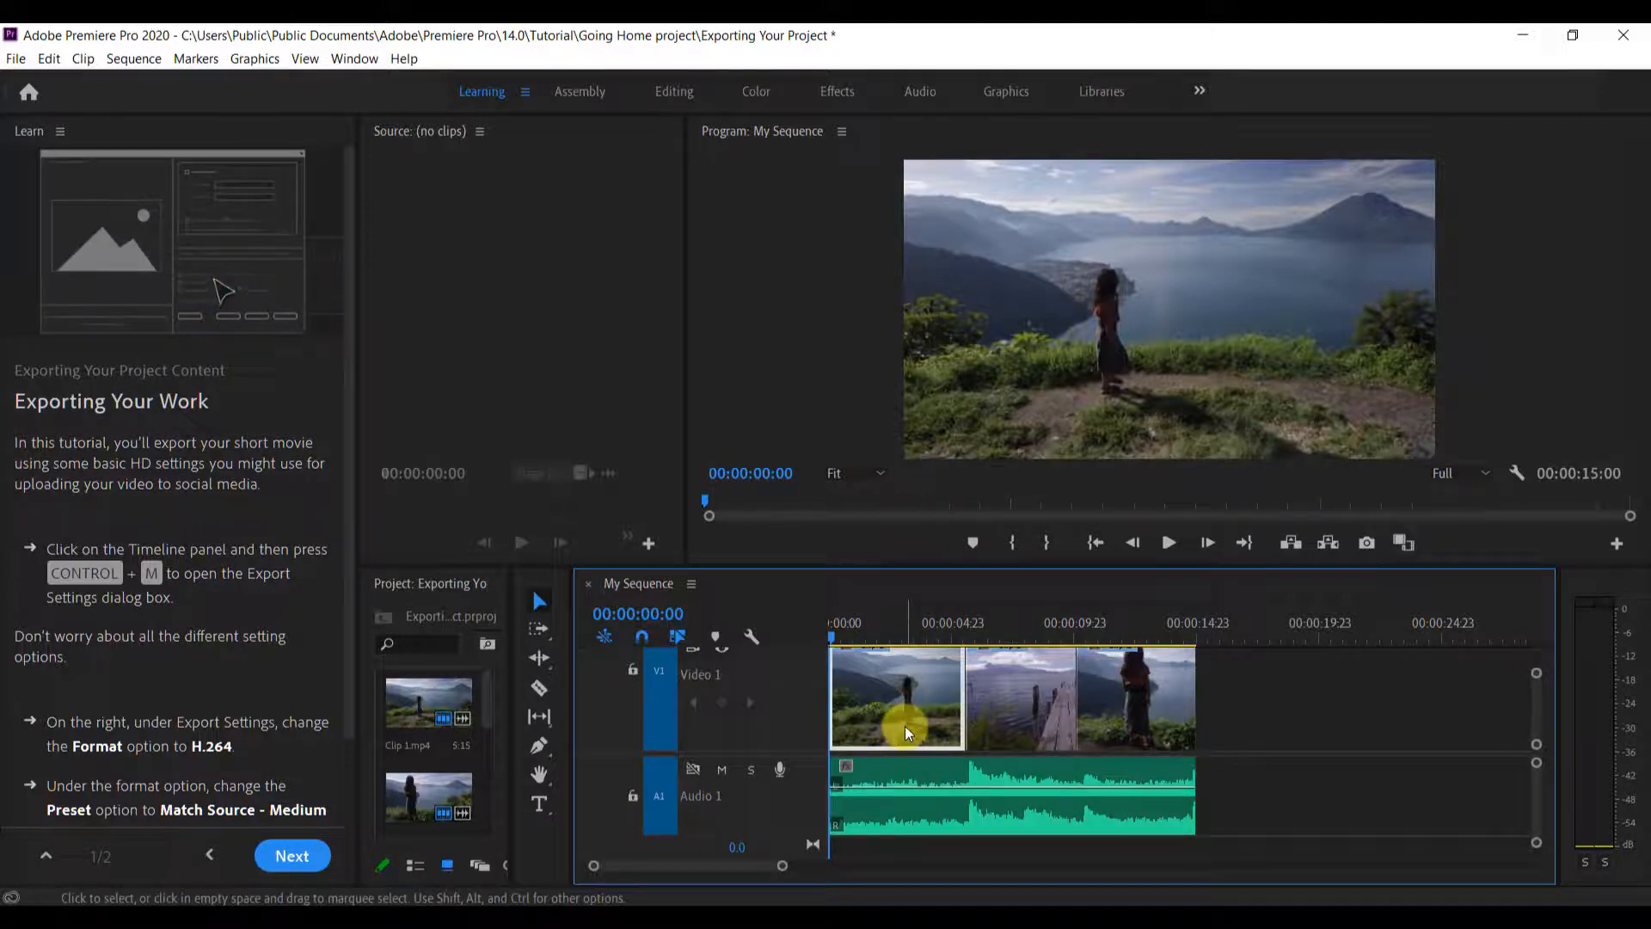
left_click(1257, 704)
key("ctrl+m")
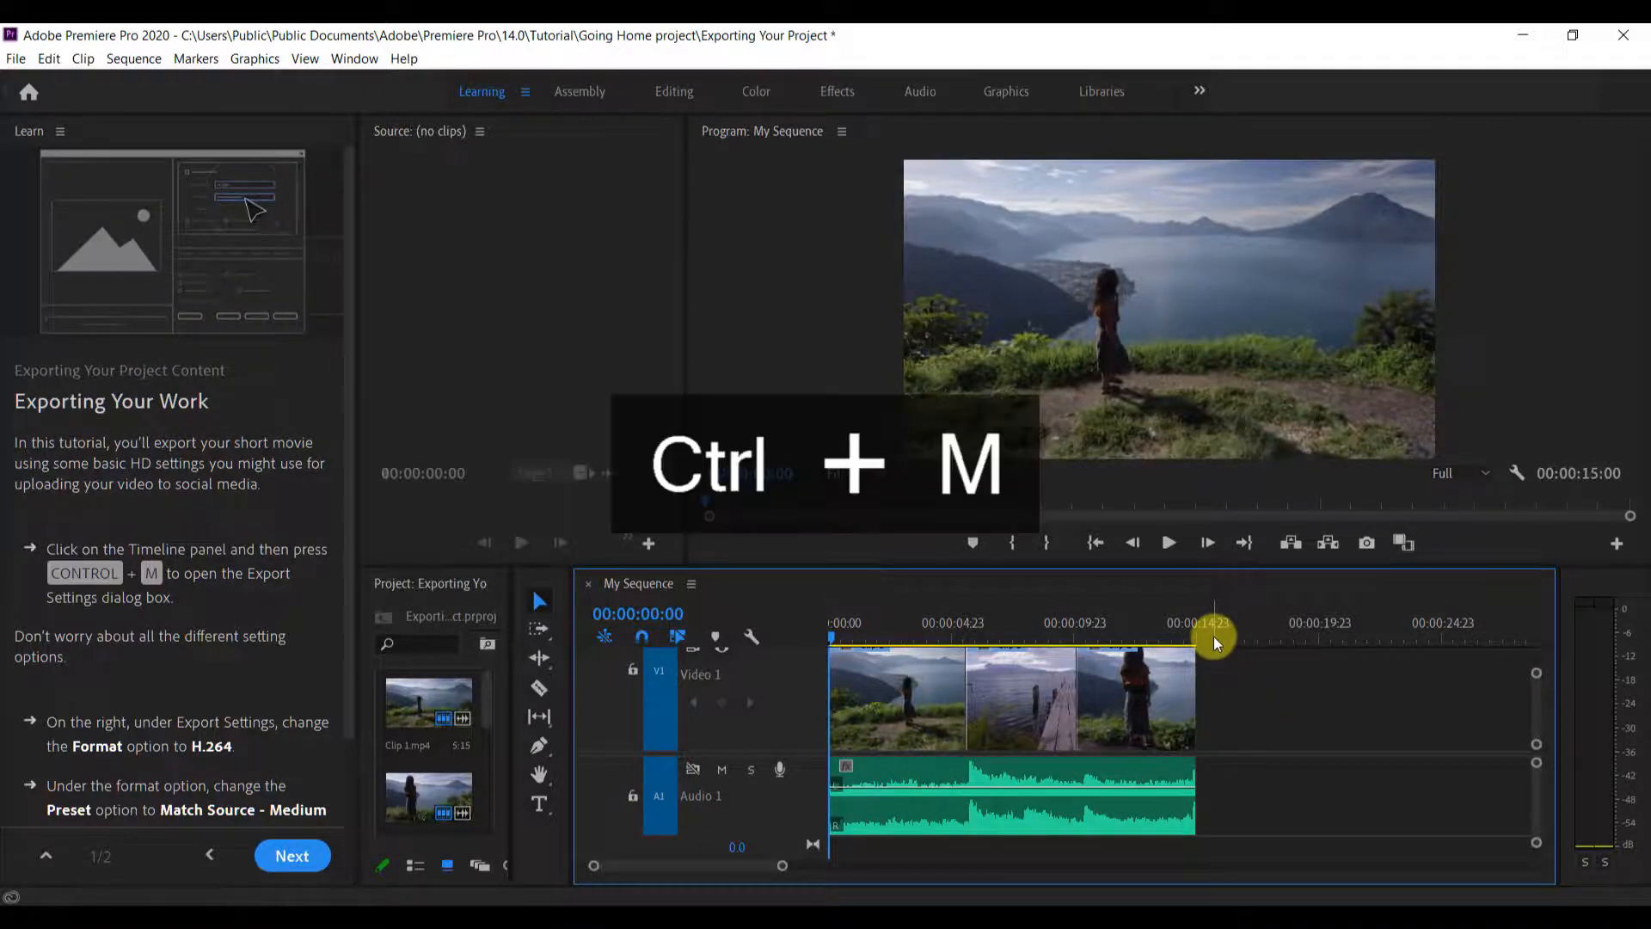
left_click(1131, 705)
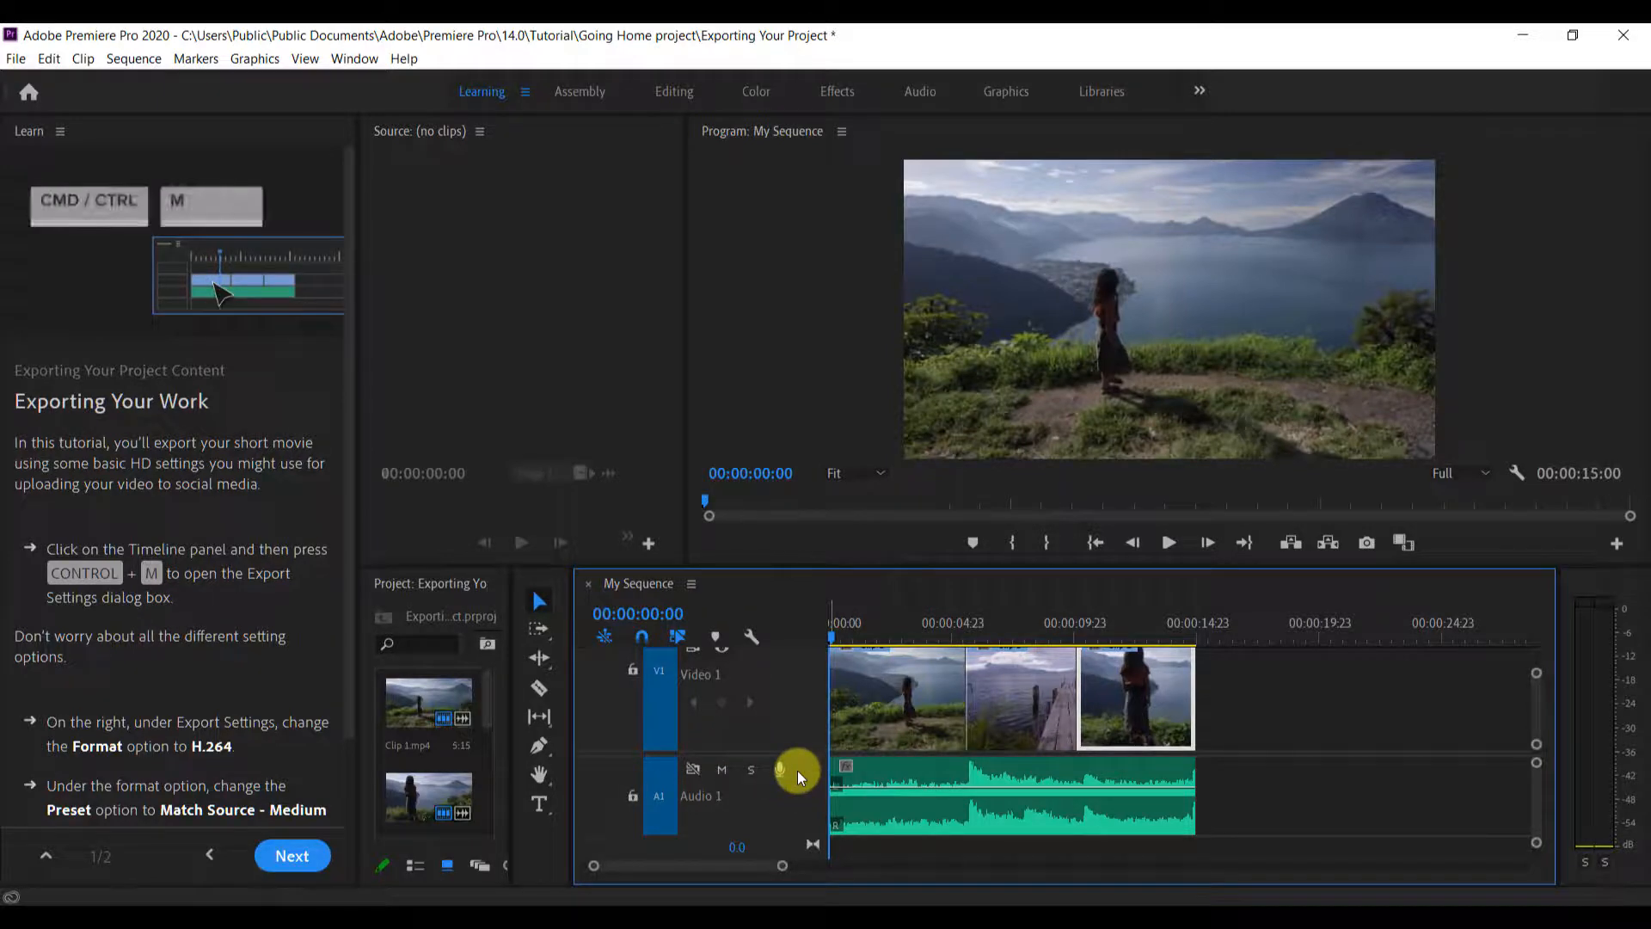
key("ctrl+m")
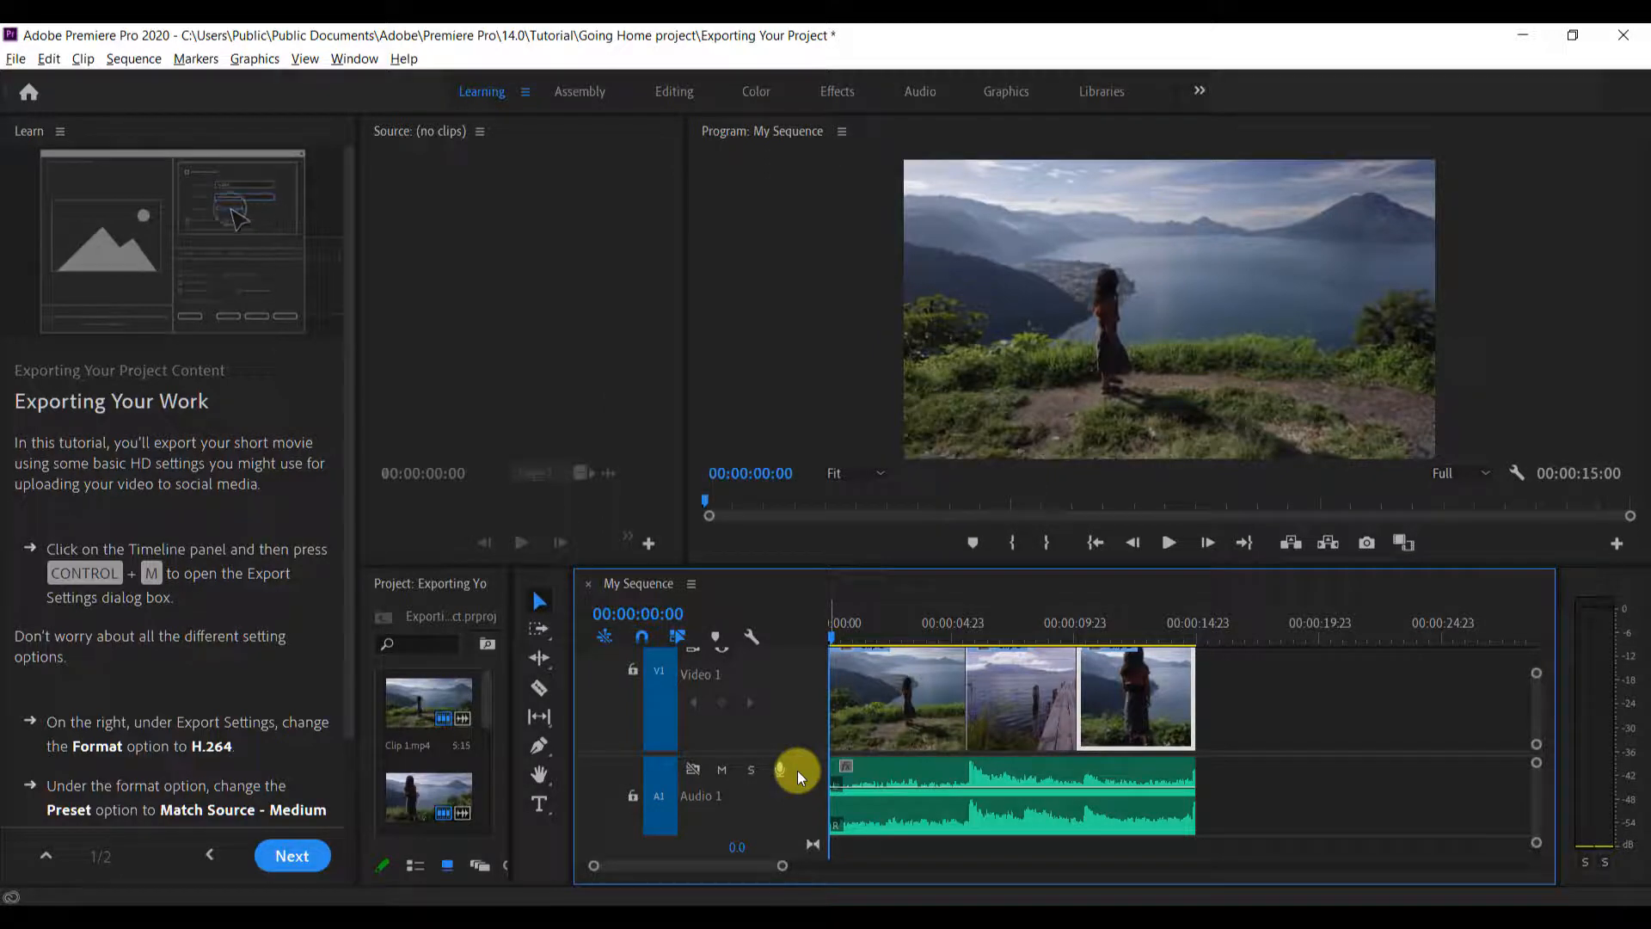
key("alt+m")
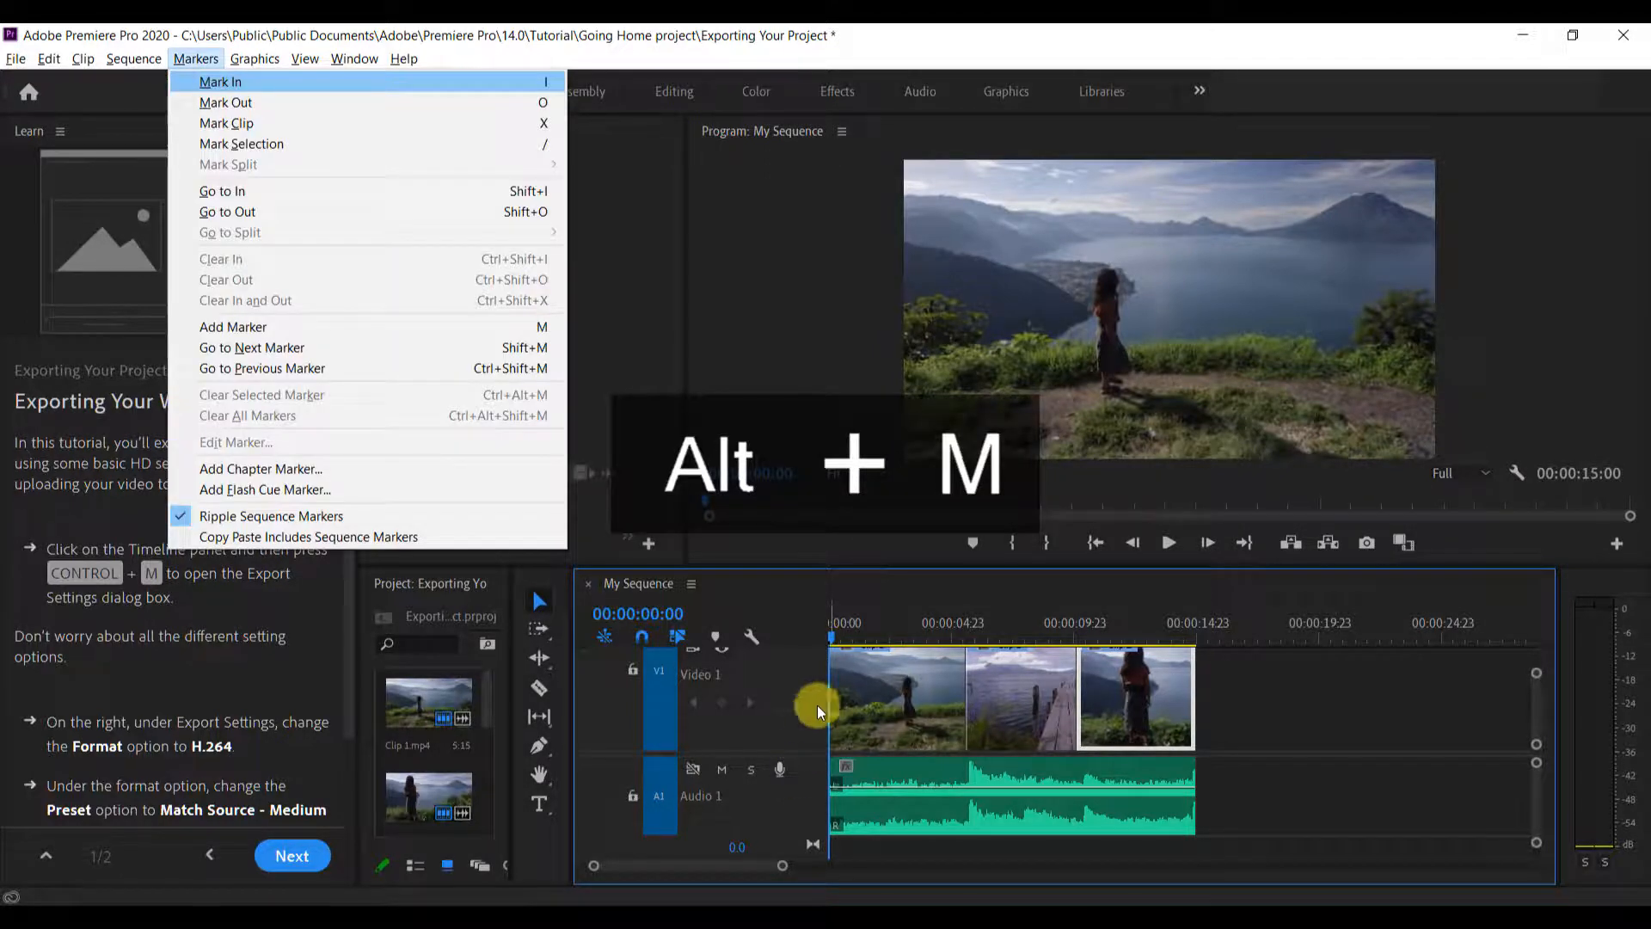
left_click(180, 61)
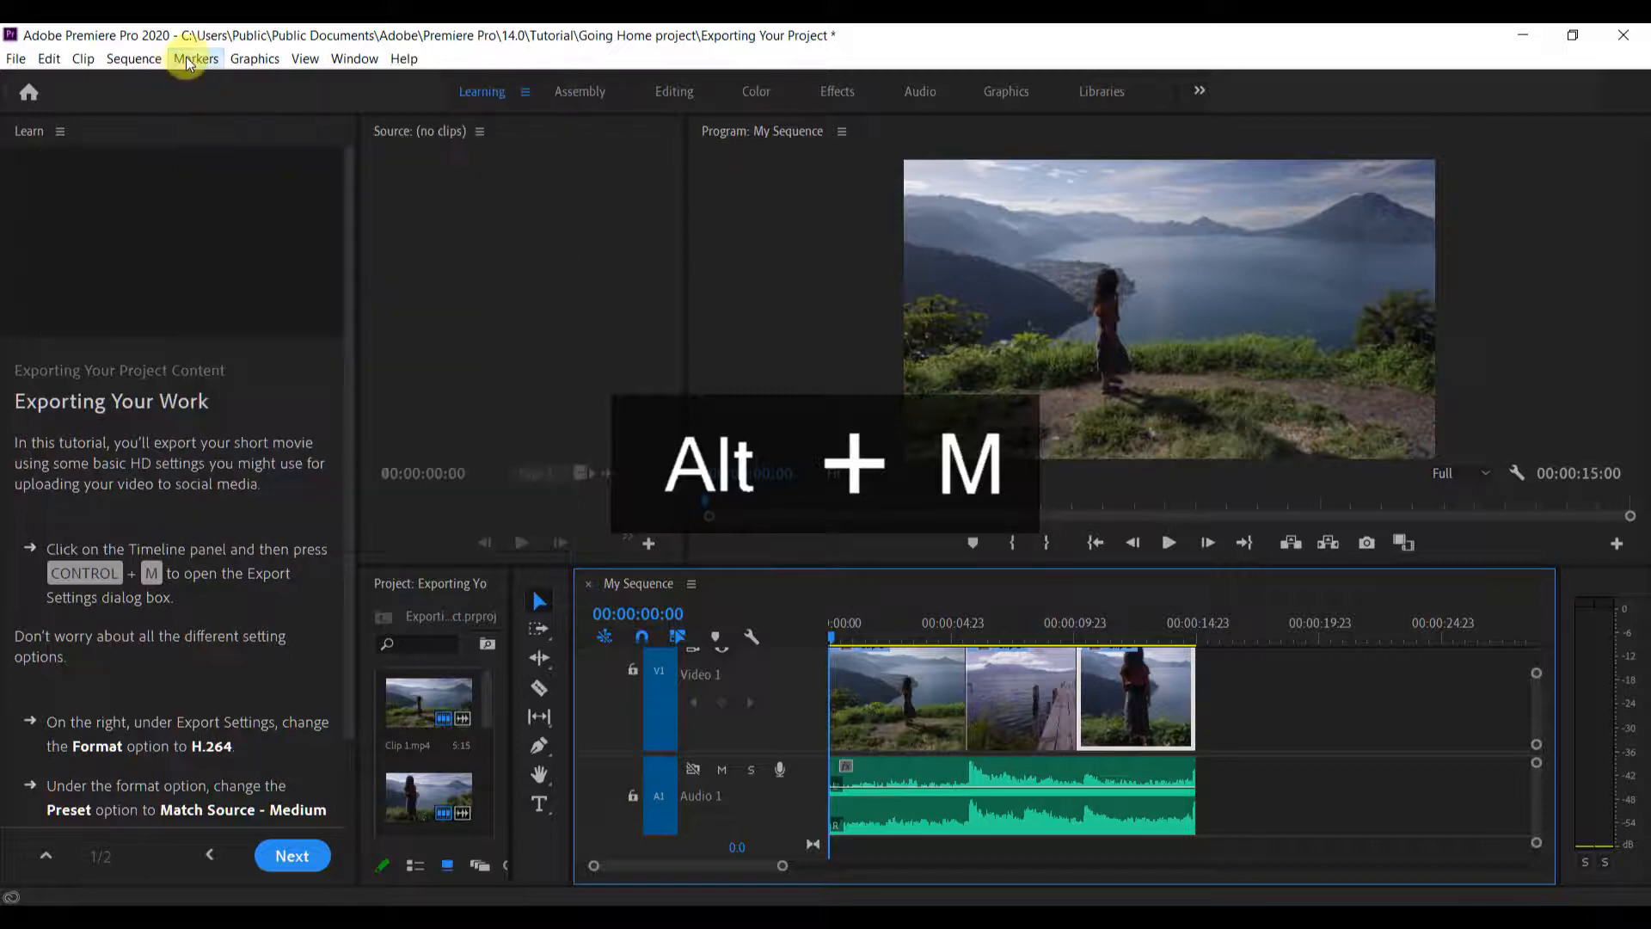
Open the media export settings for My Sequence and close them without exporting
left_click(17, 60)
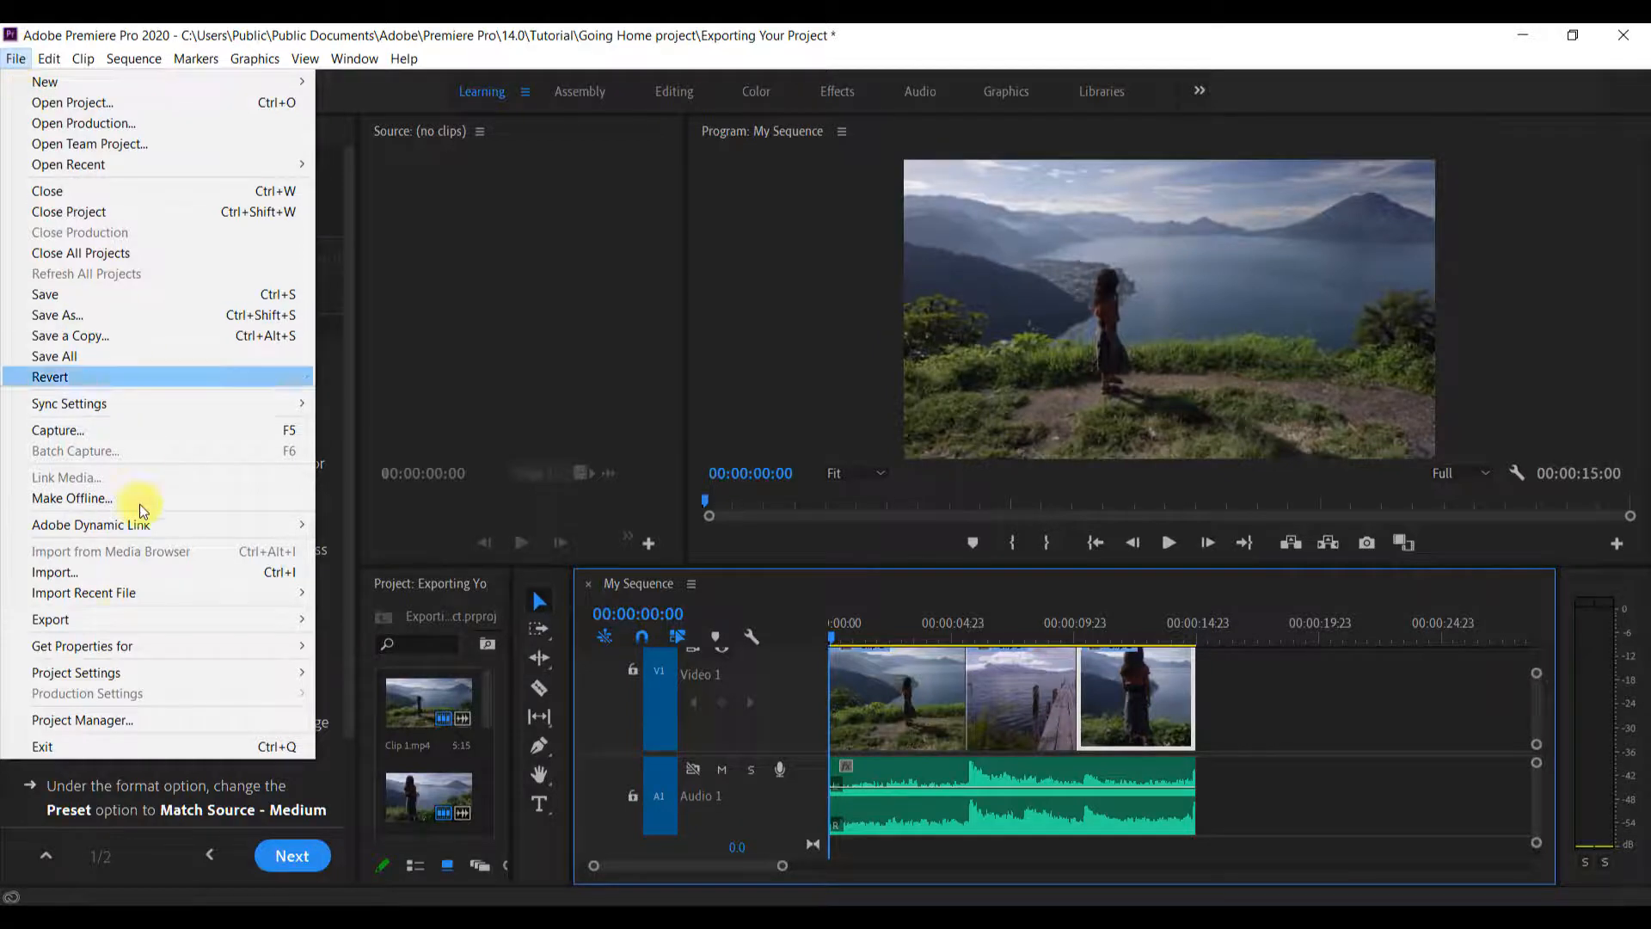
mouse_move(118, 625)
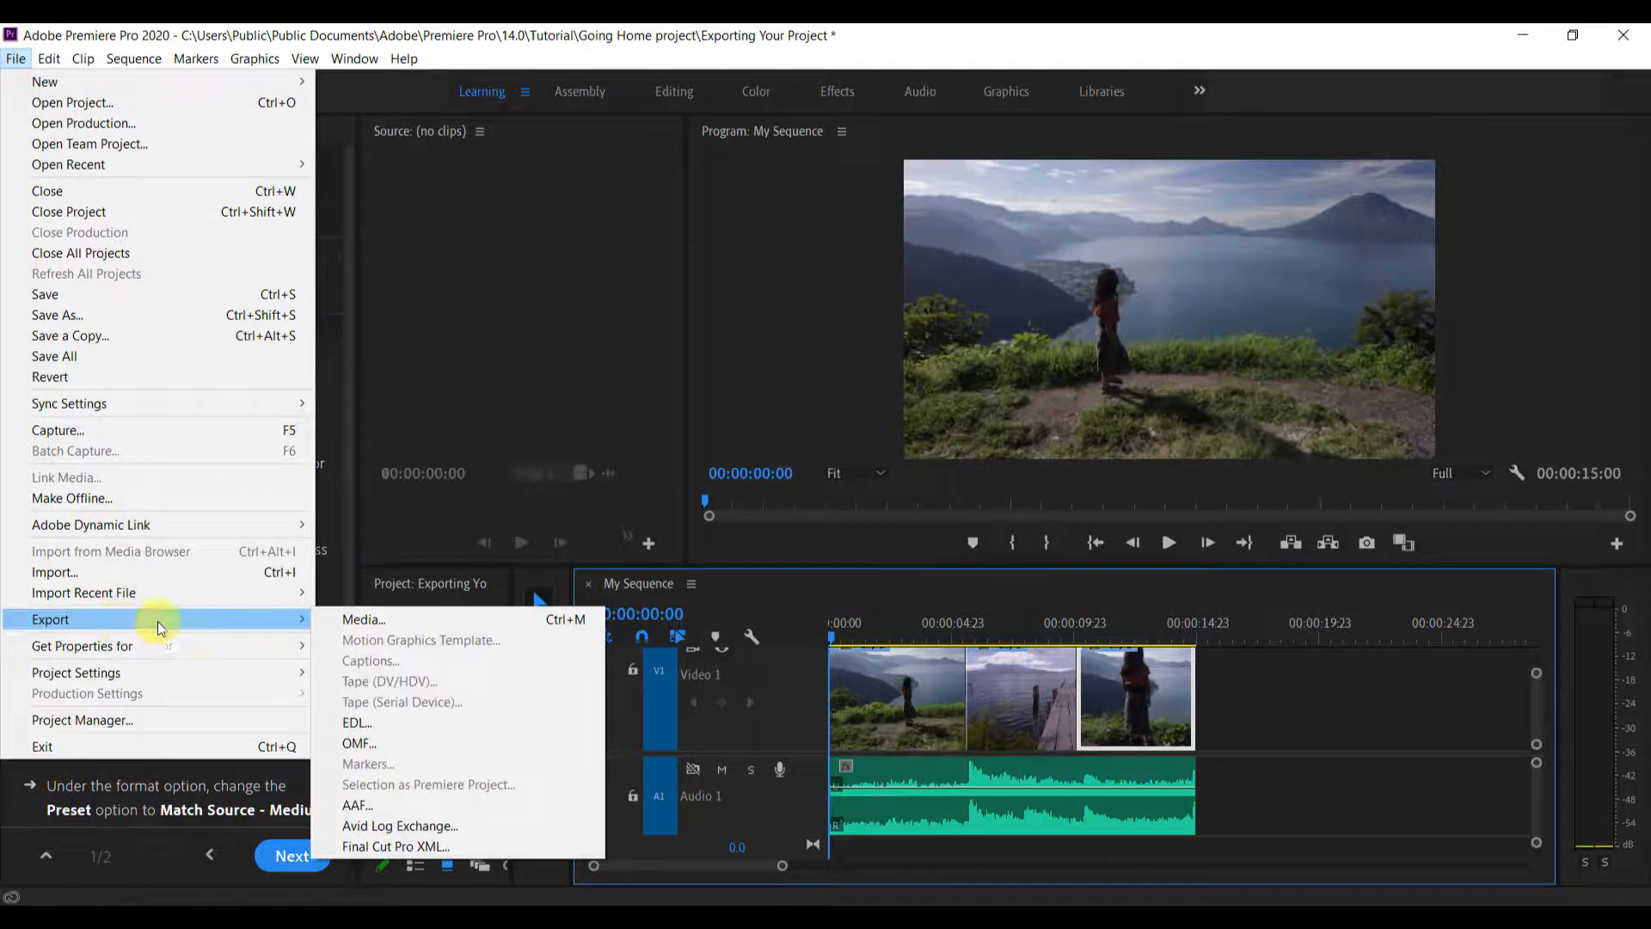
left_click(368, 618)
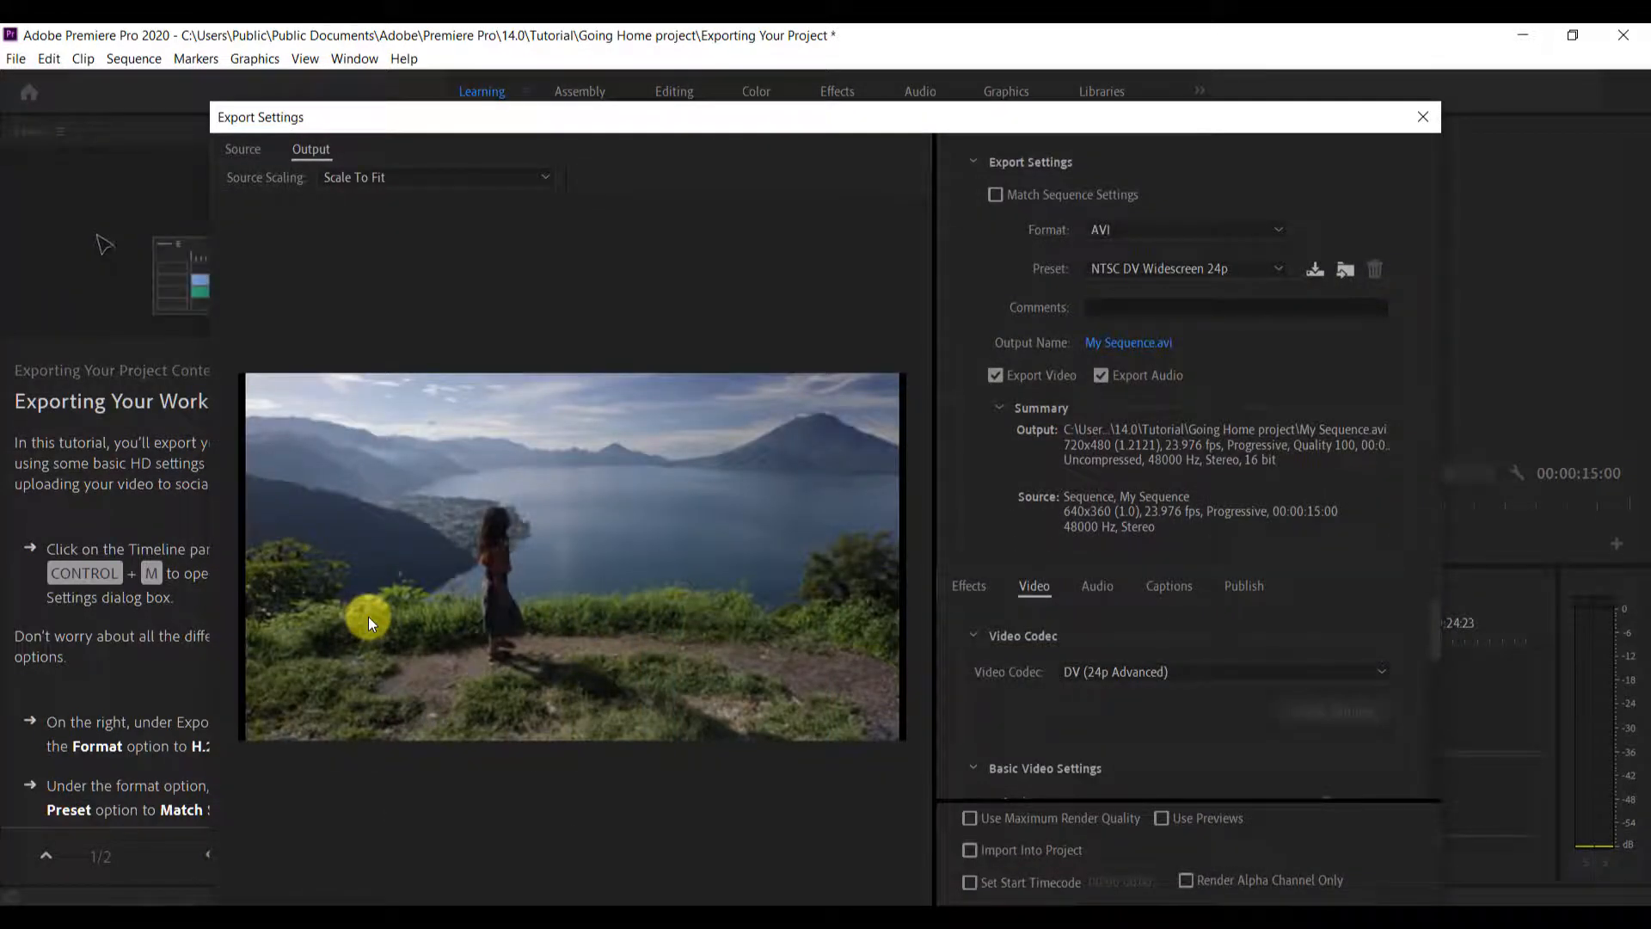
left_click(1423, 117)
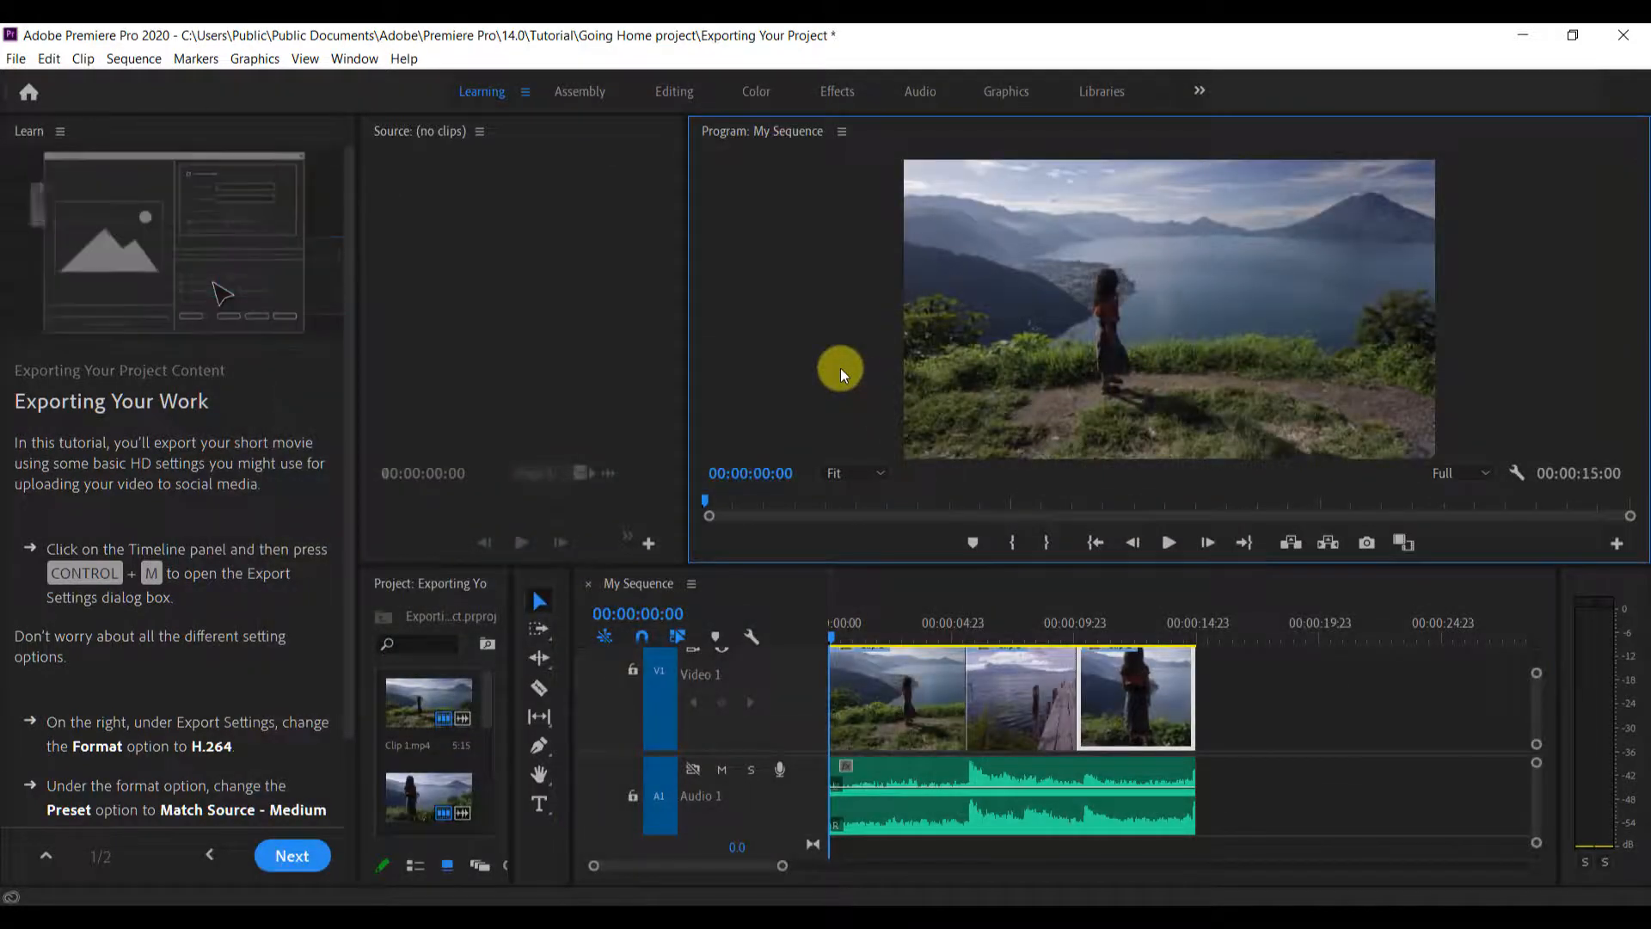
Move the Timeline playhead to 00:00:19:23 and open the media export settings for My Sequence
key("ctrl+m")
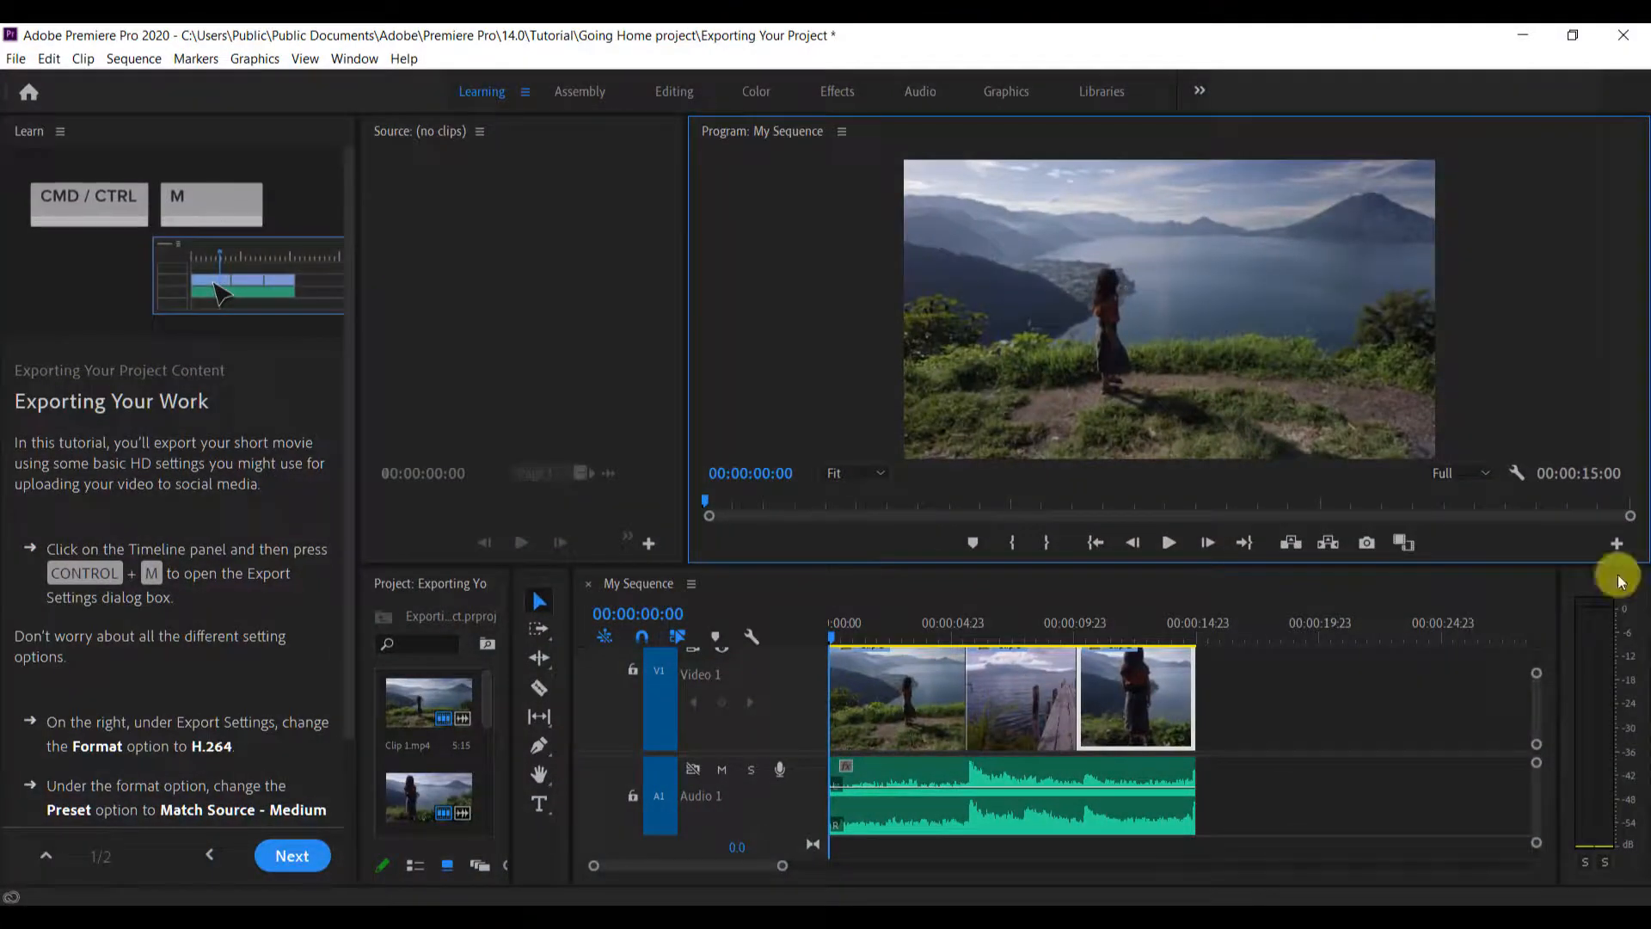
left_click(1319, 606)
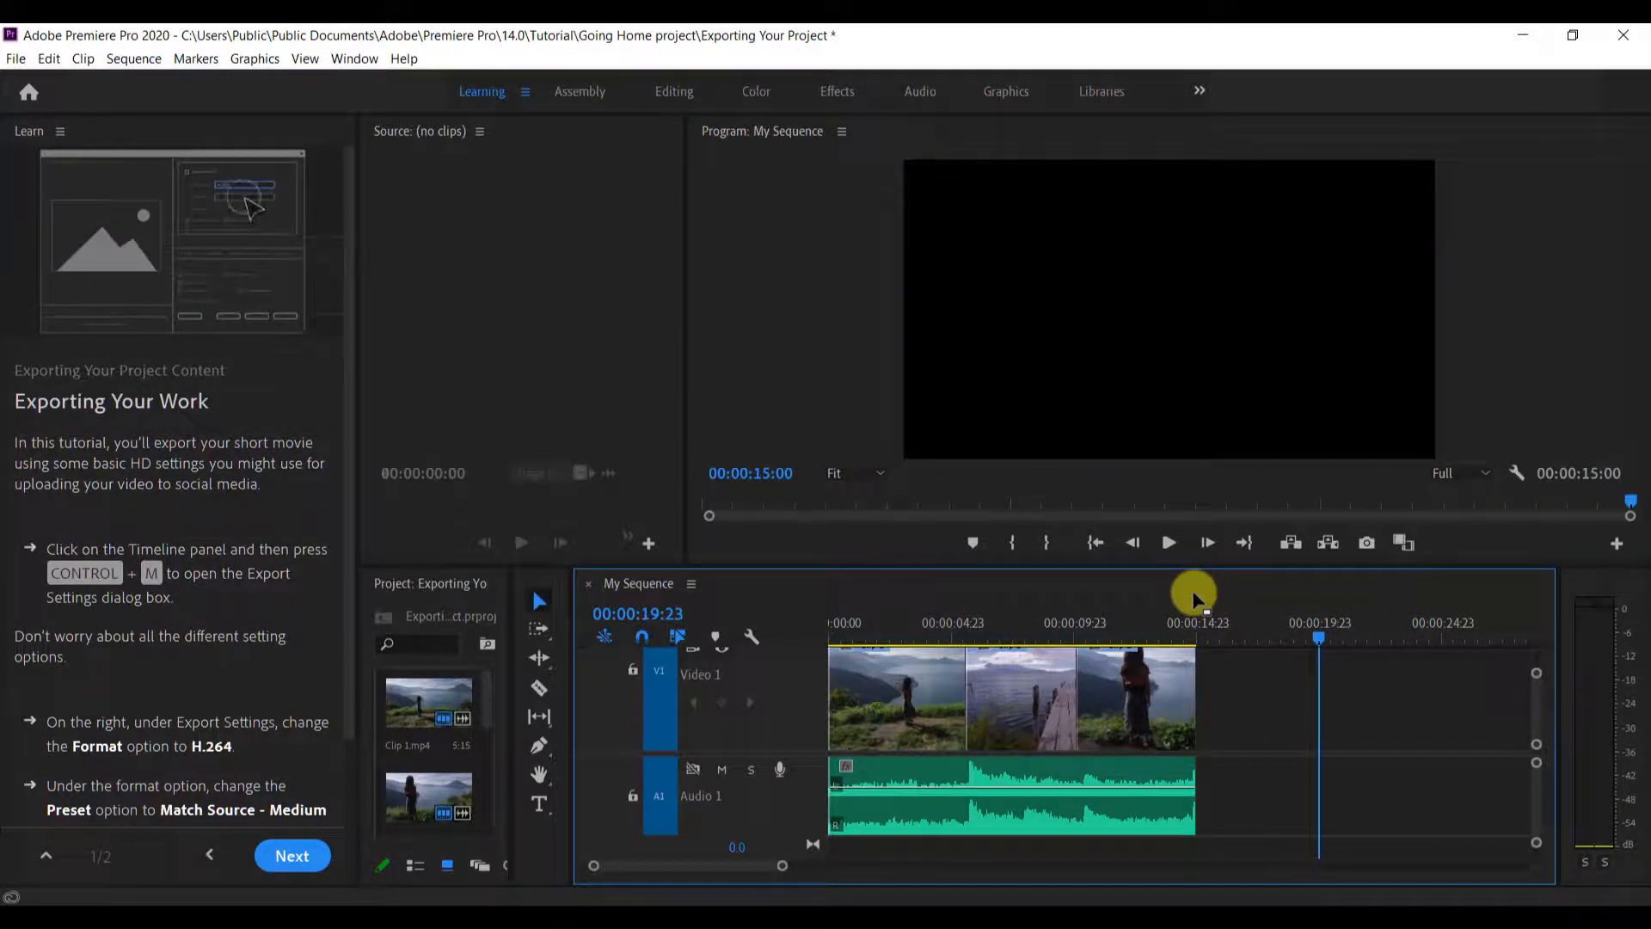
key("ctrl+m")
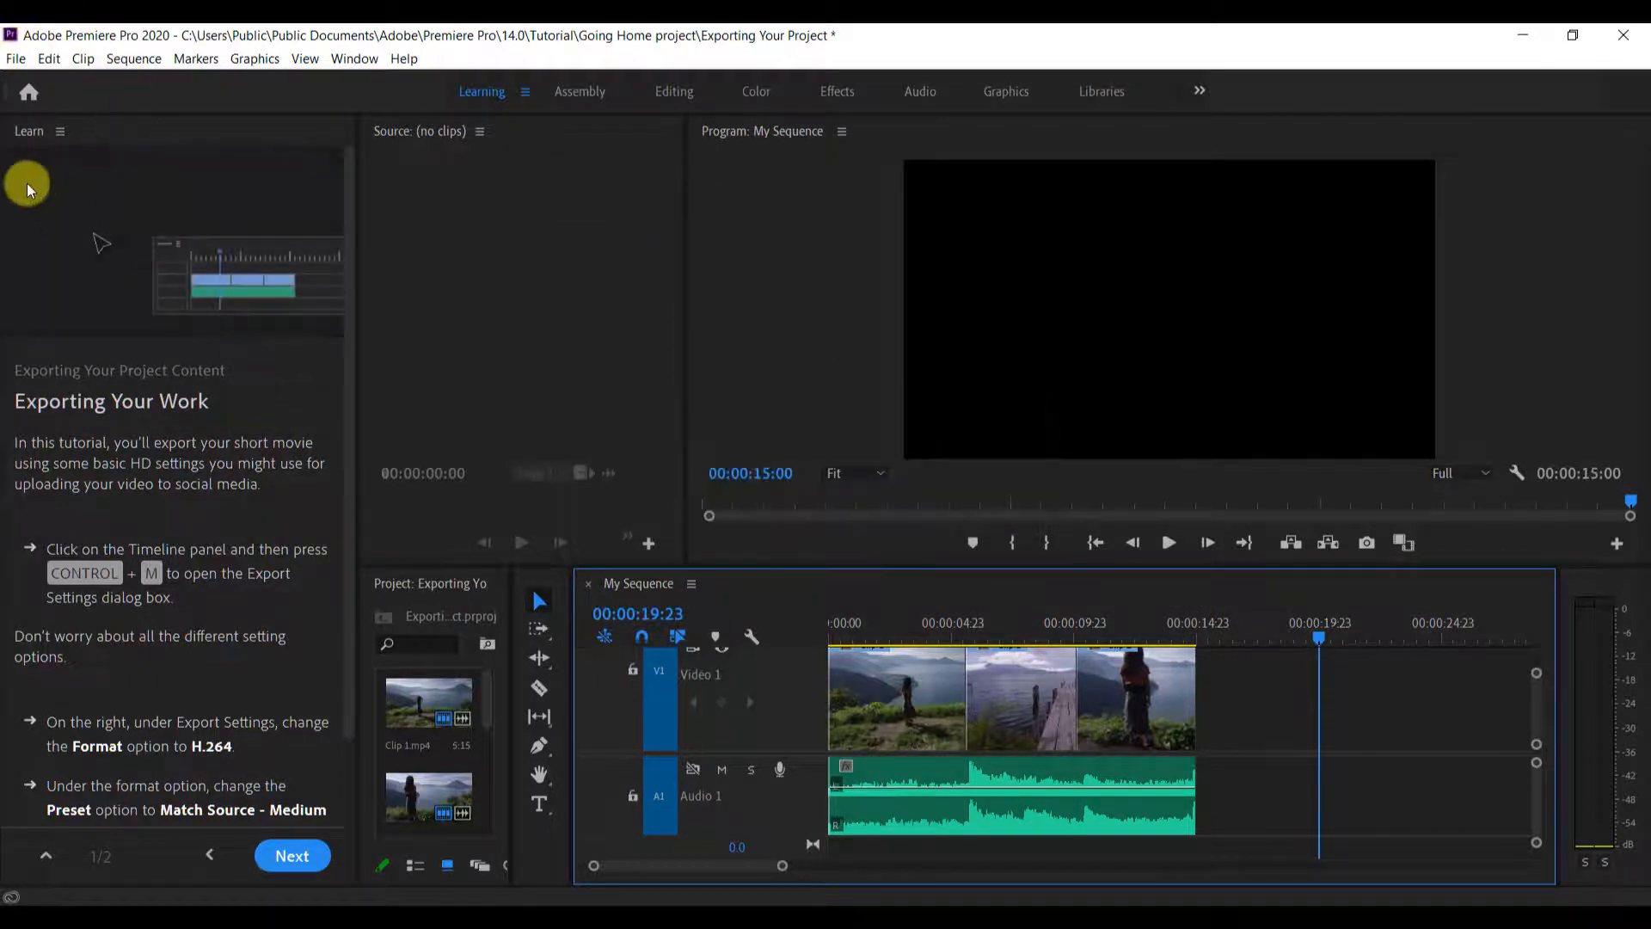
left_click(17, 60)
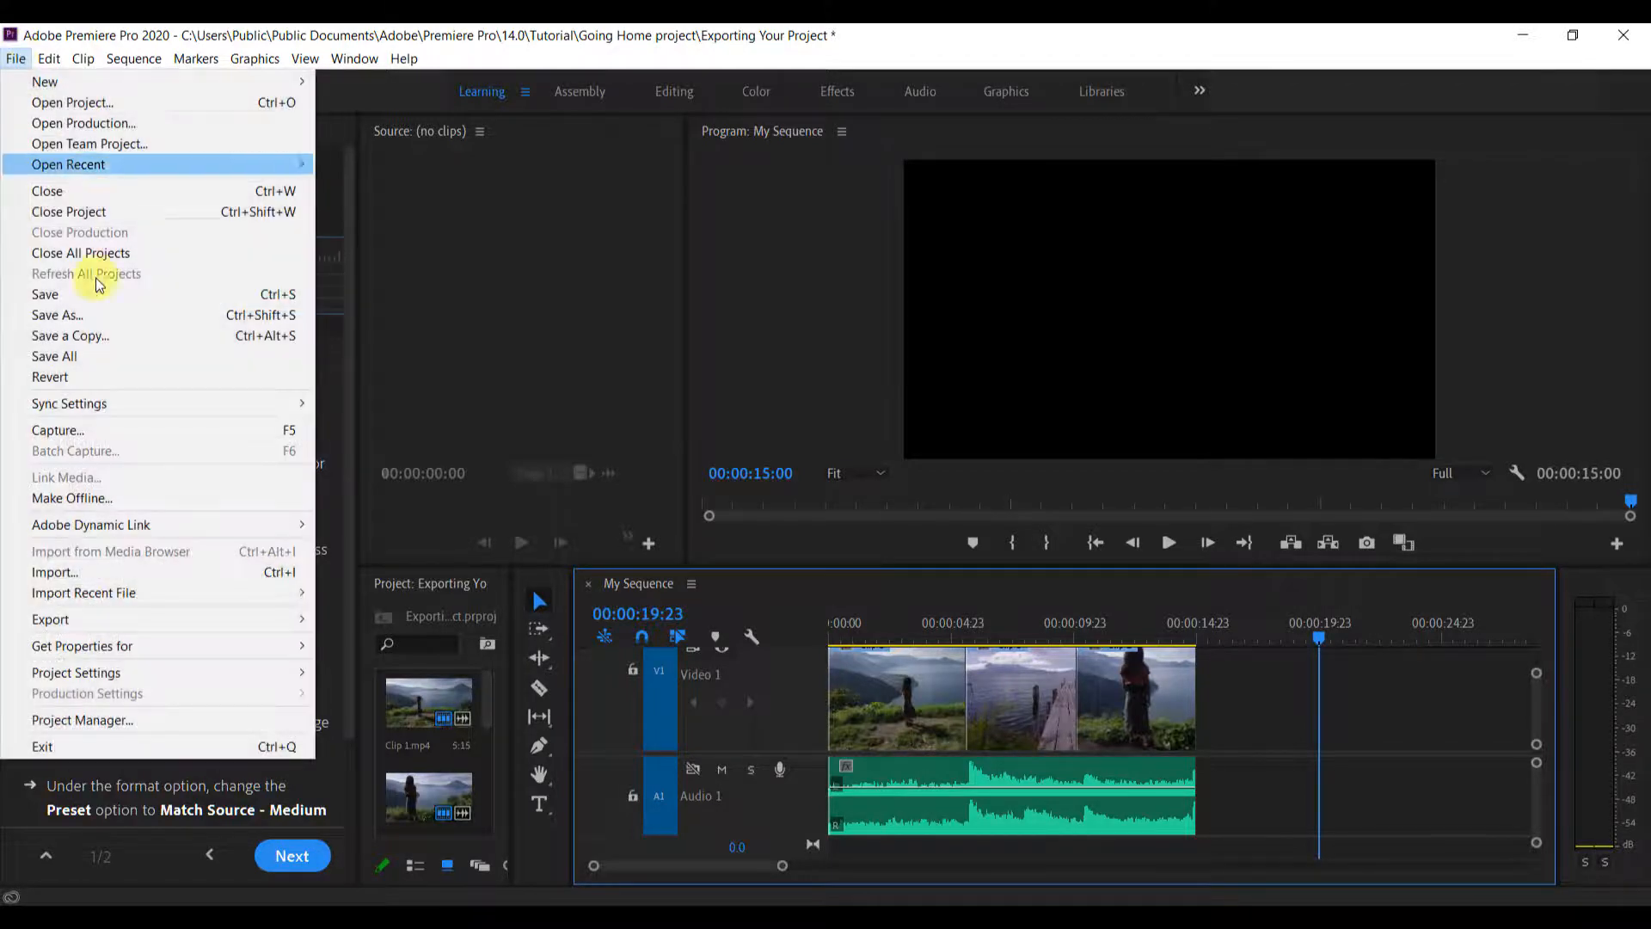
mouse_move(162, 621)
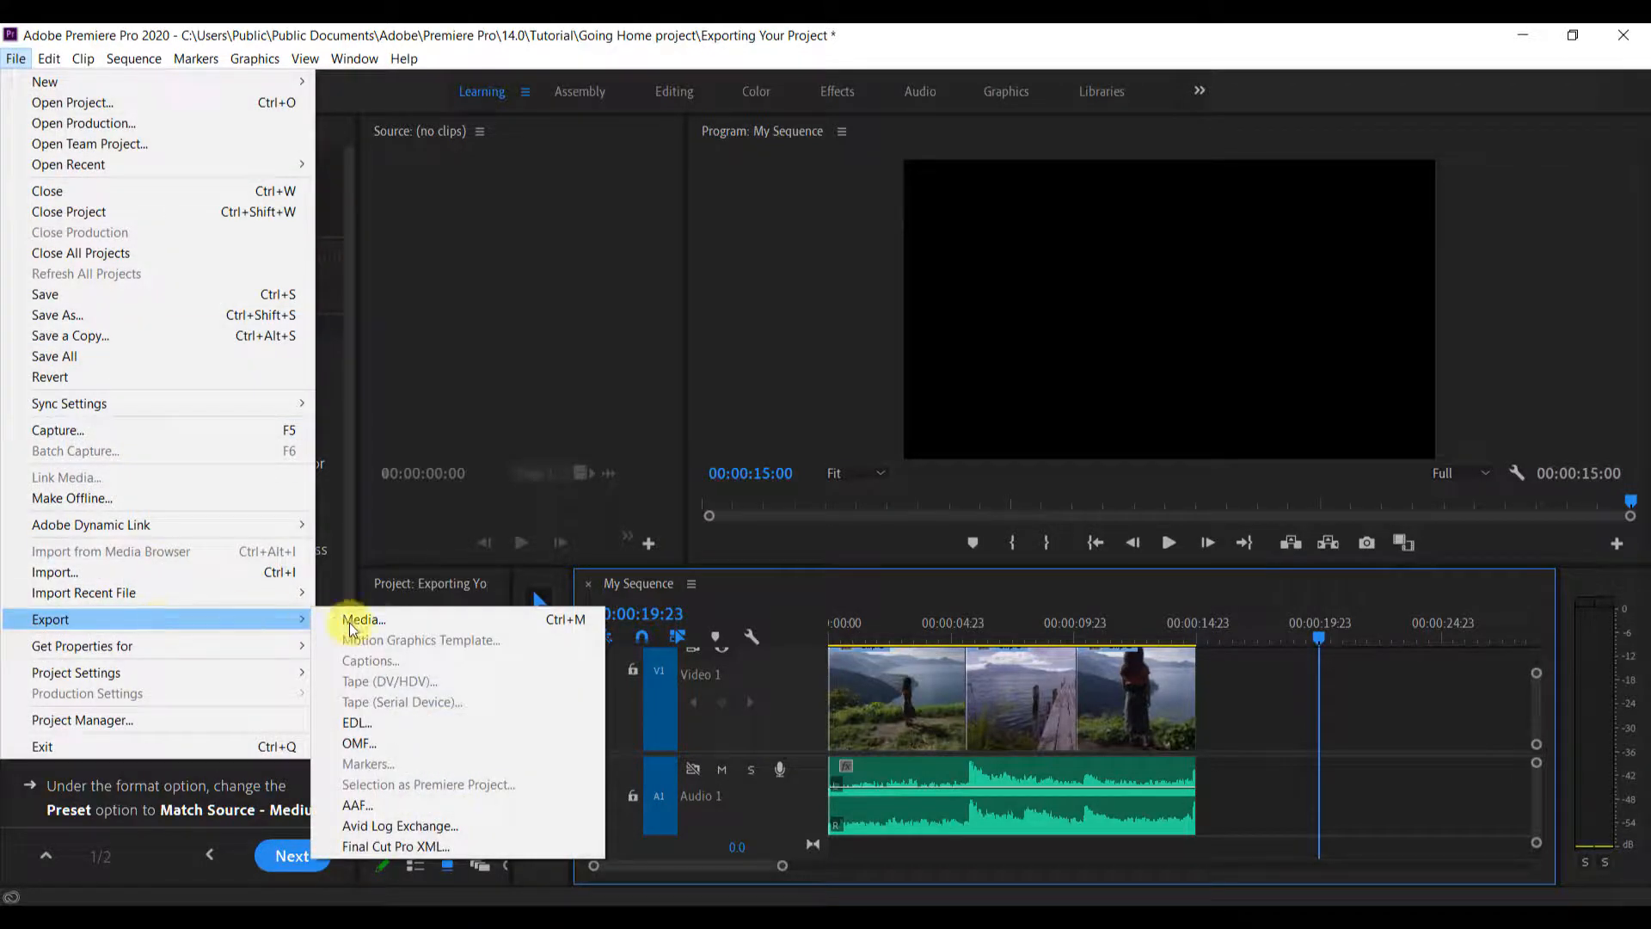
left_click(375, 624)
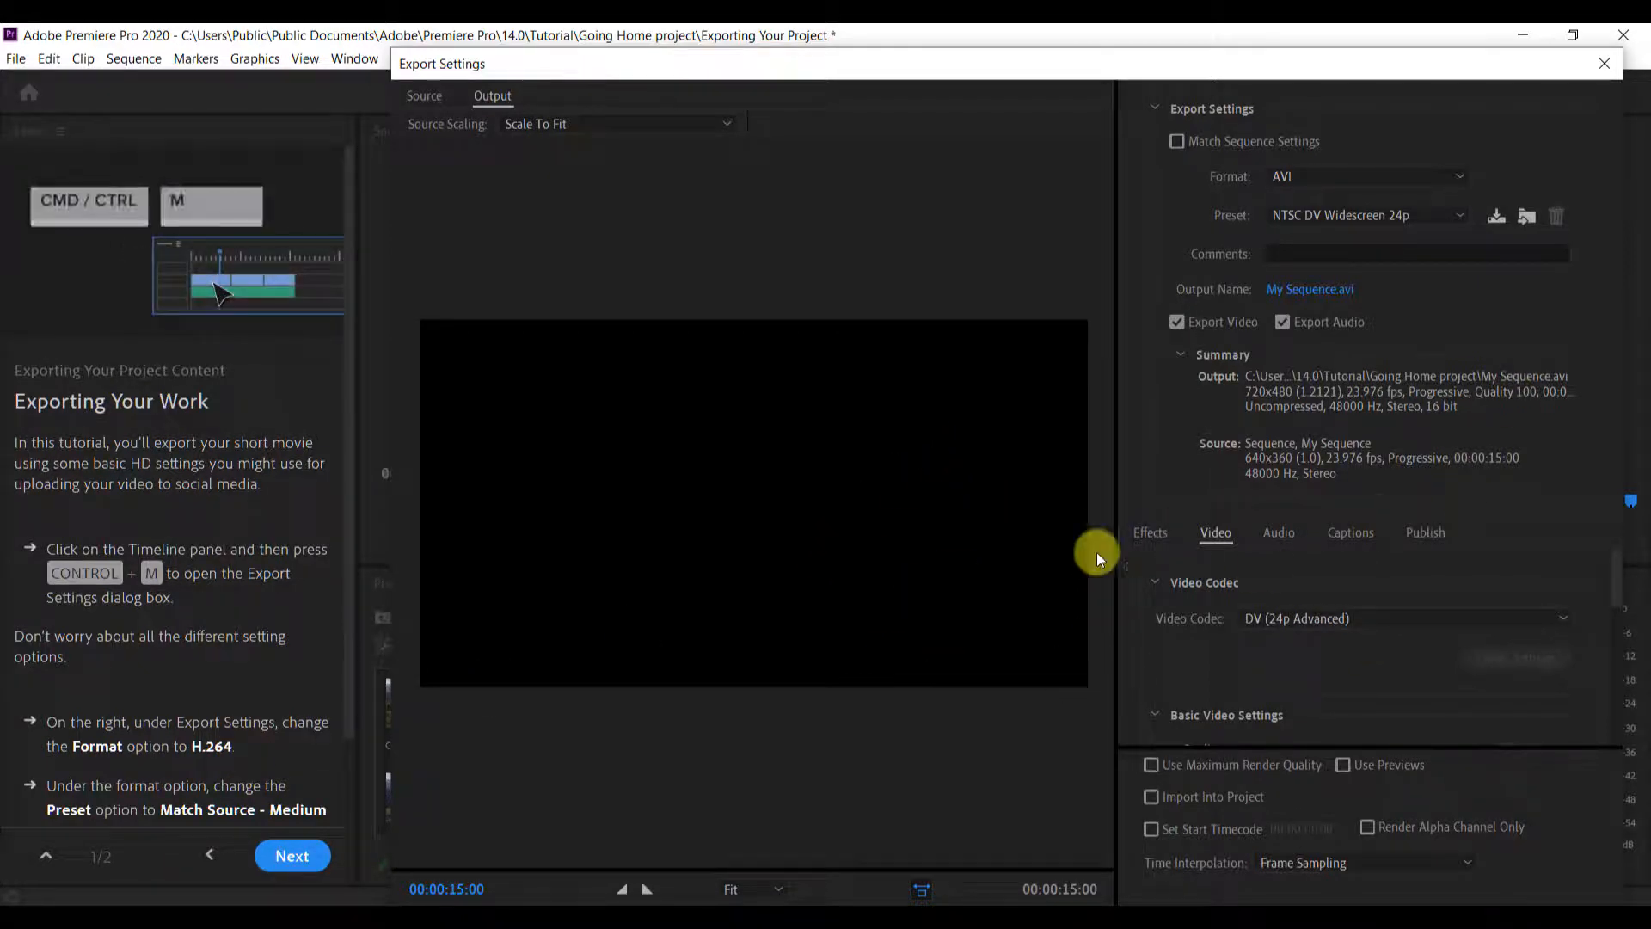
Look through the video codec options, and set the export format to H.264 with the Match Source - Medium bitrate preset
left_click(1367, 619)
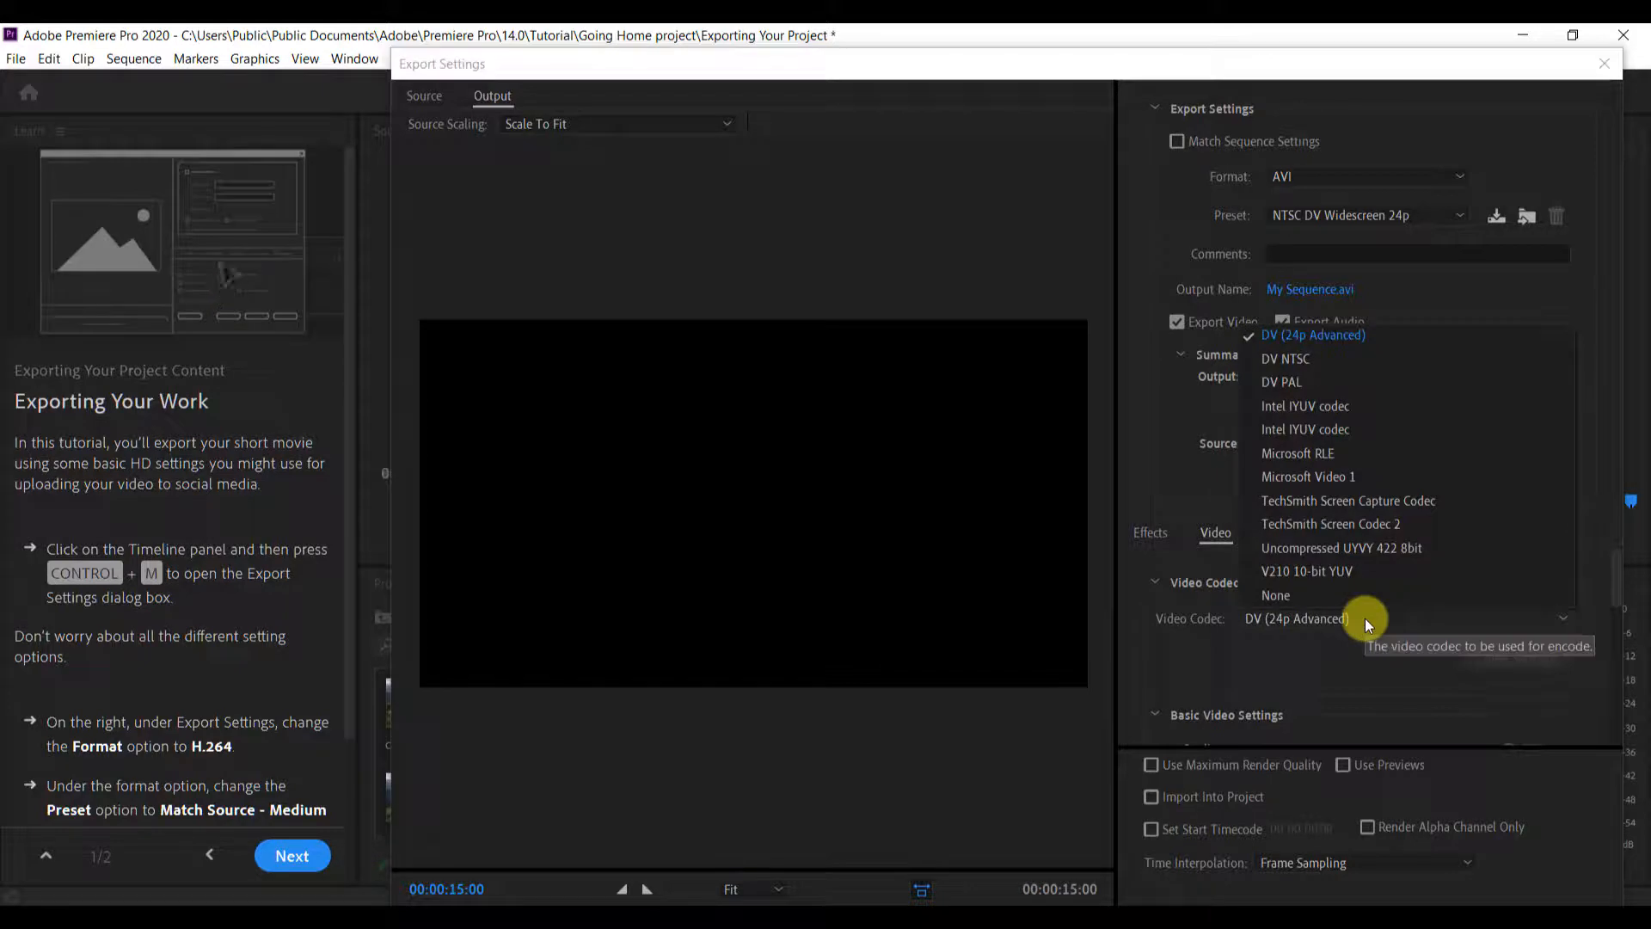
left_click(1364, 617)
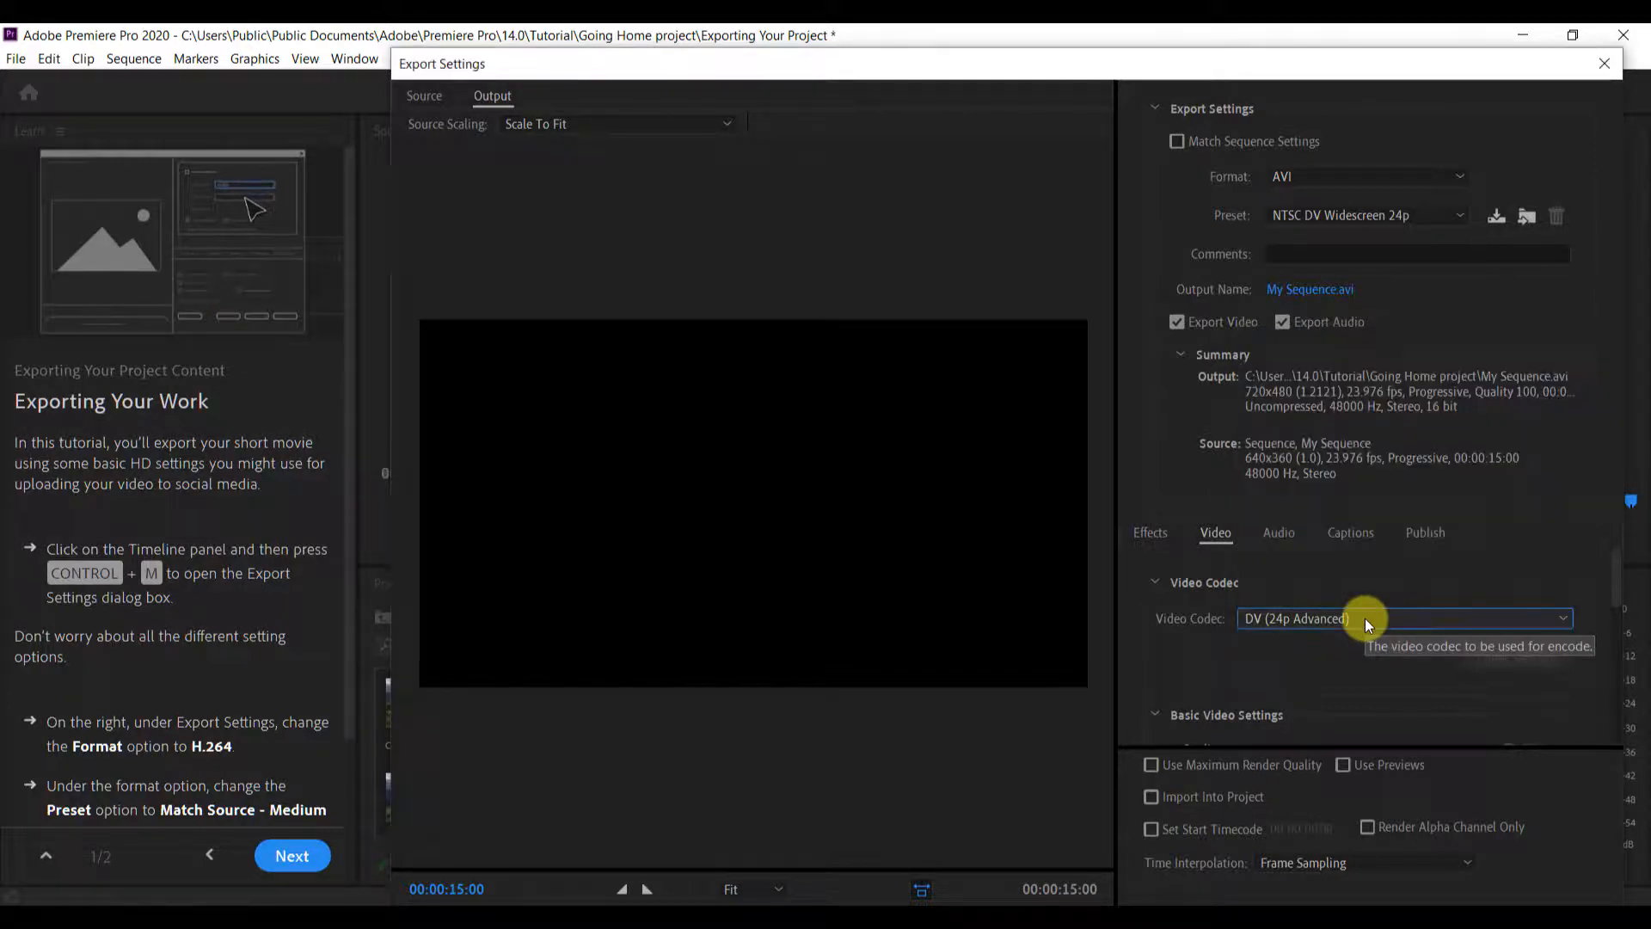
left_click(1292, 179)
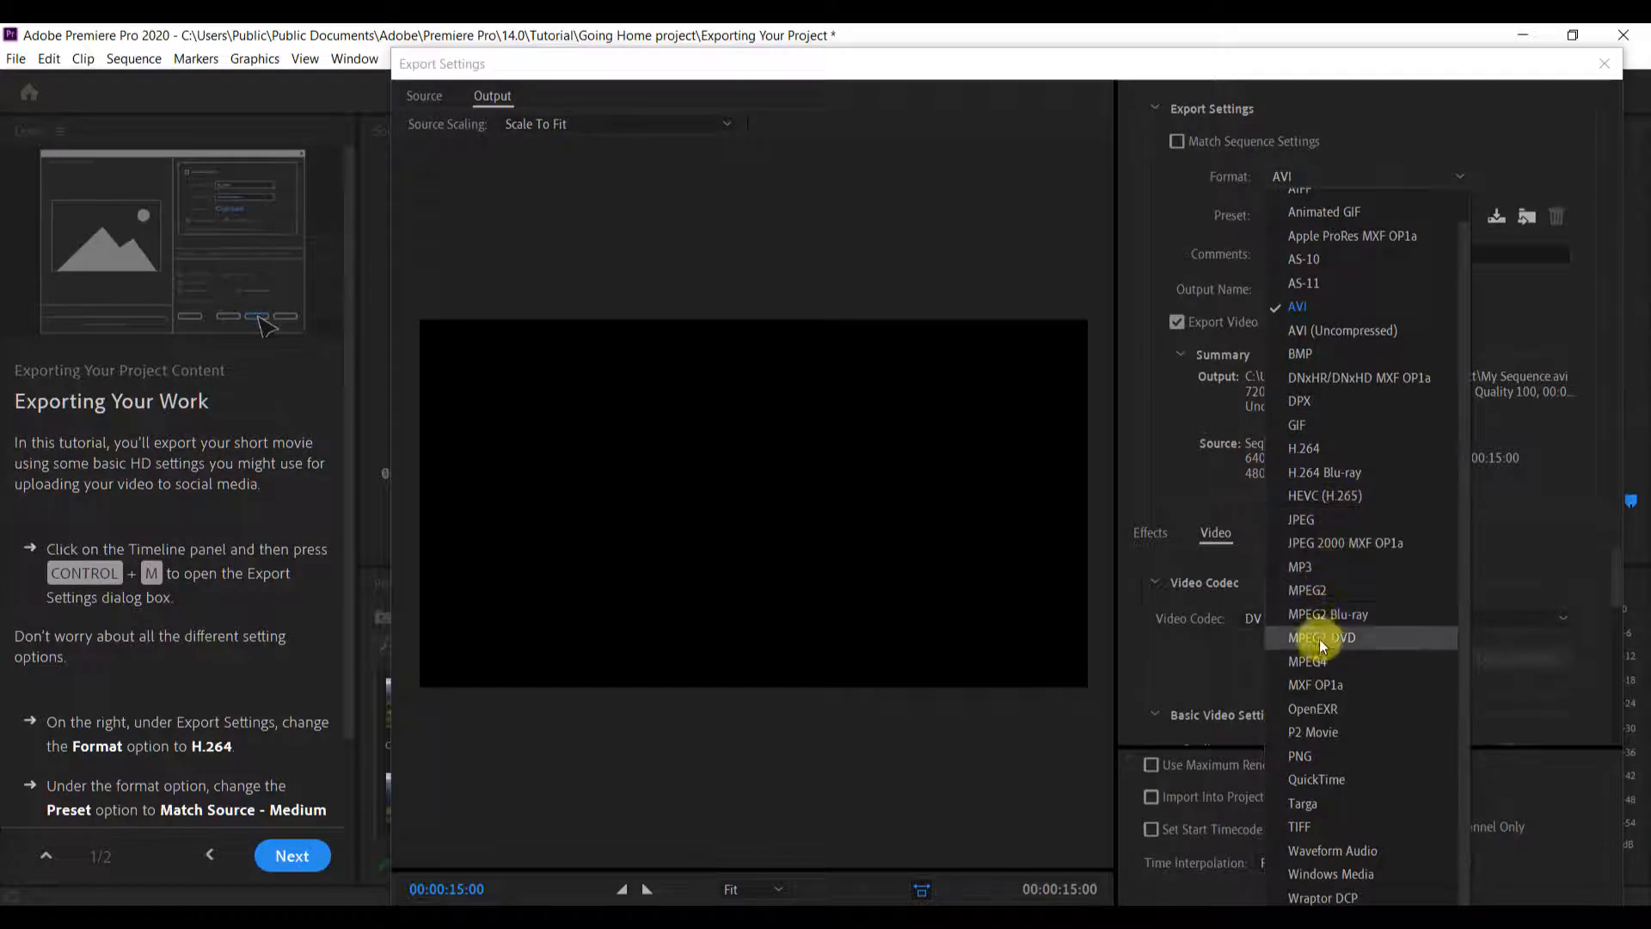
left_click(1319, 451)
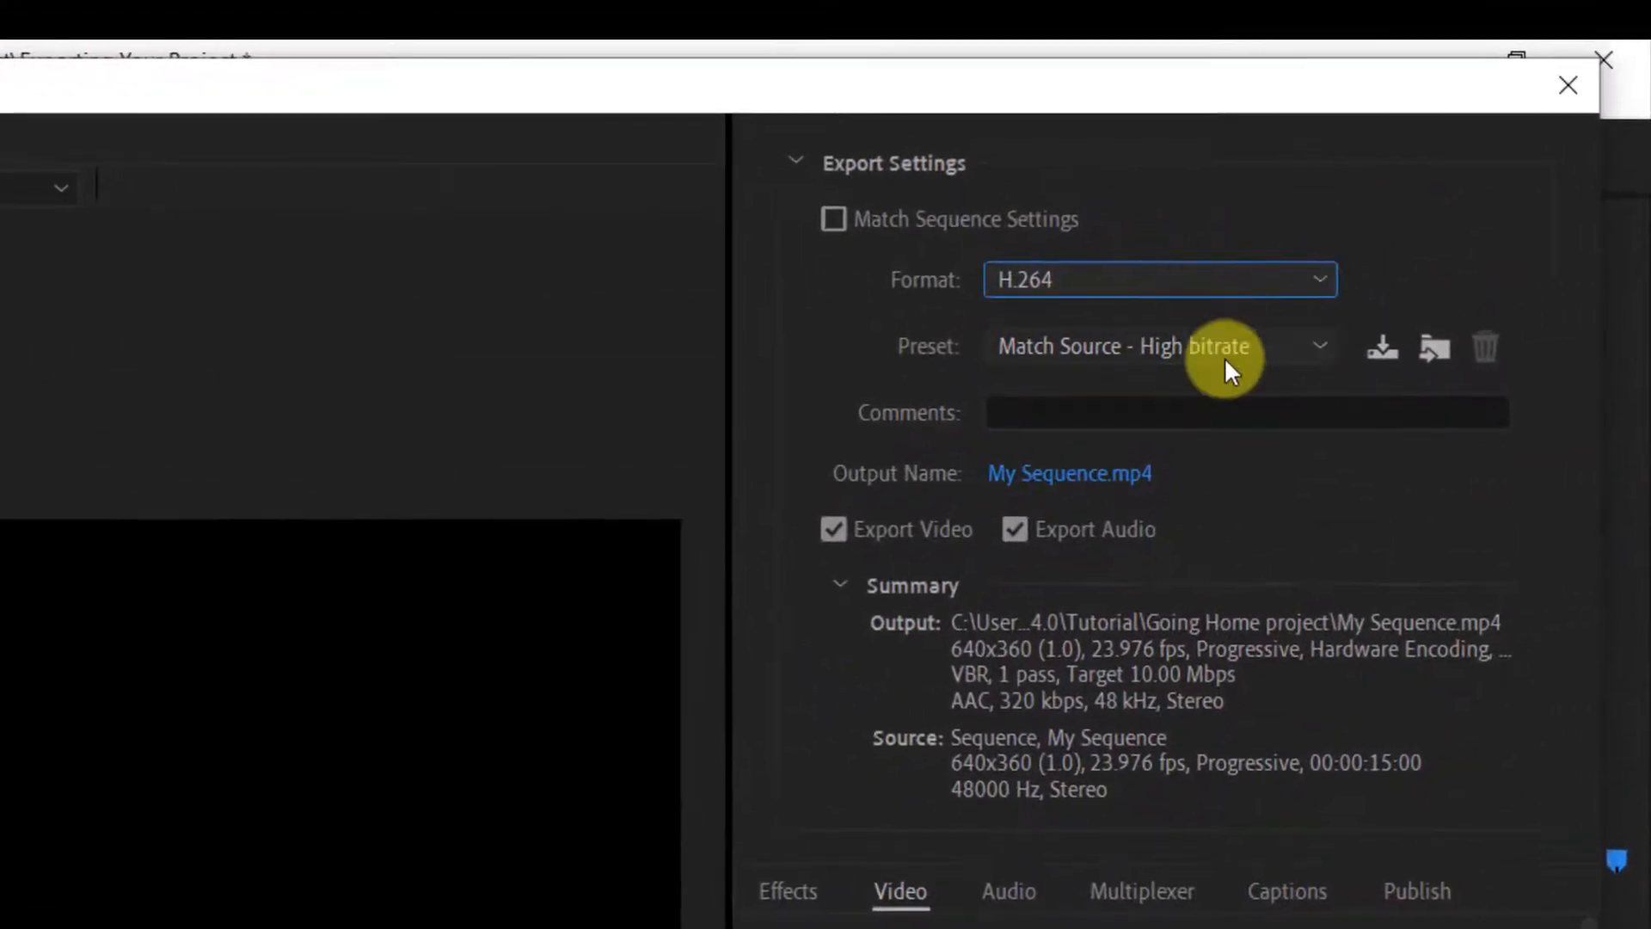
left_click(1397, 209)
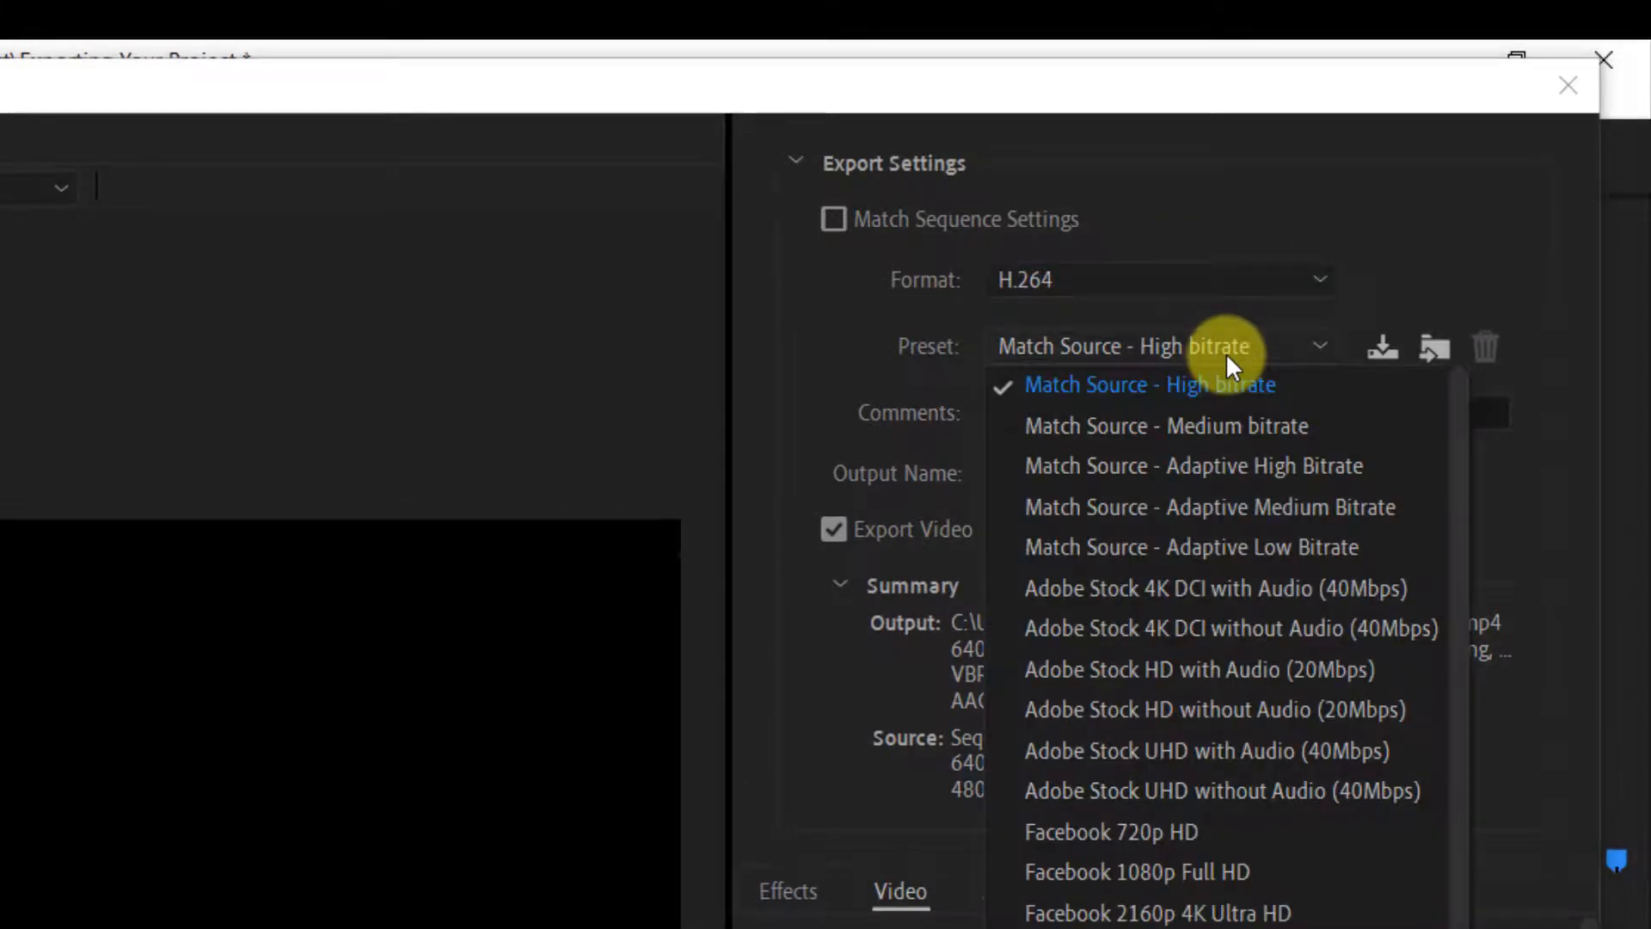
left_click(1233, 423)
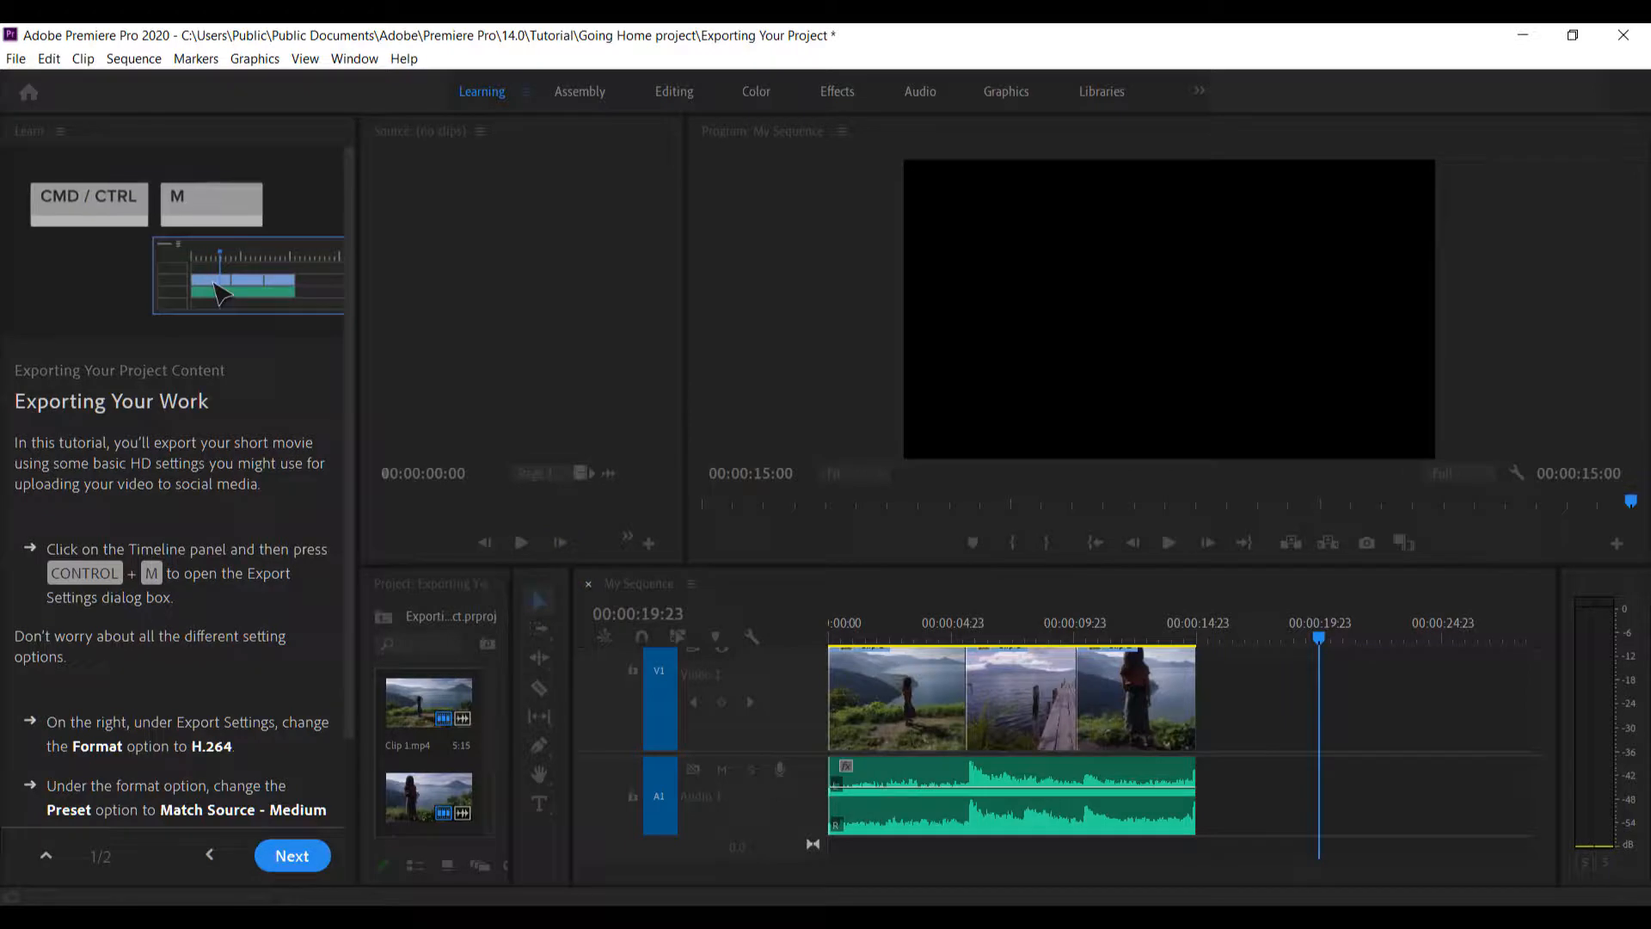
Reposition the Export Settings dialog and close it without exporting
left_click_drag(1650, 271, 627, 162)
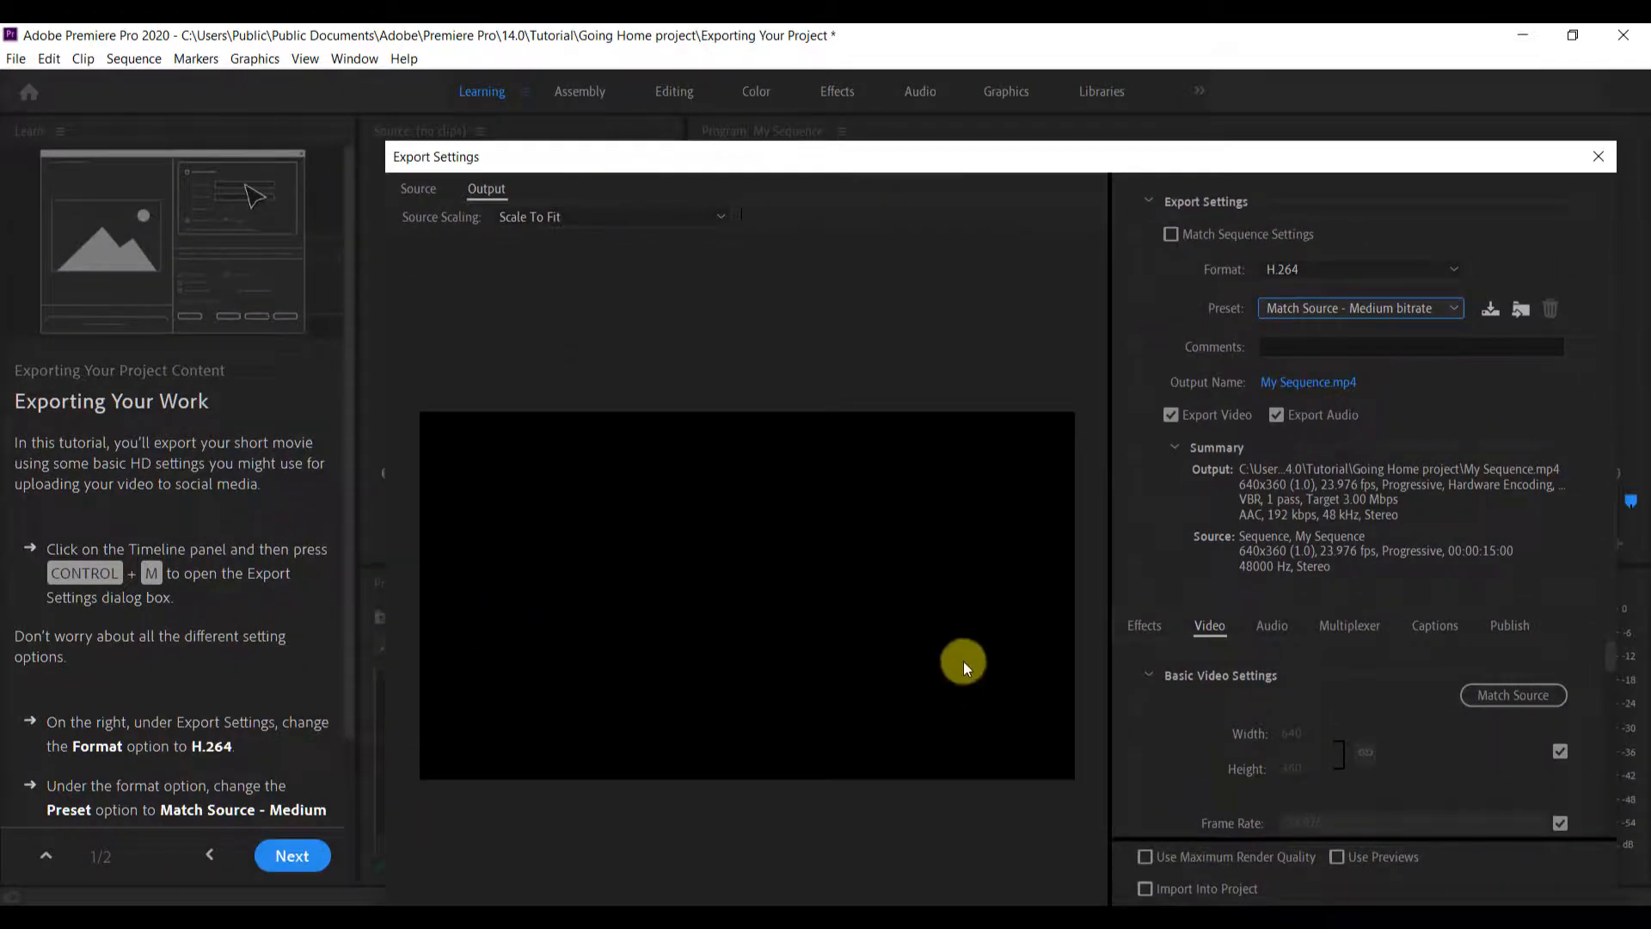
left_click_drag(772, 159, 736, 128)
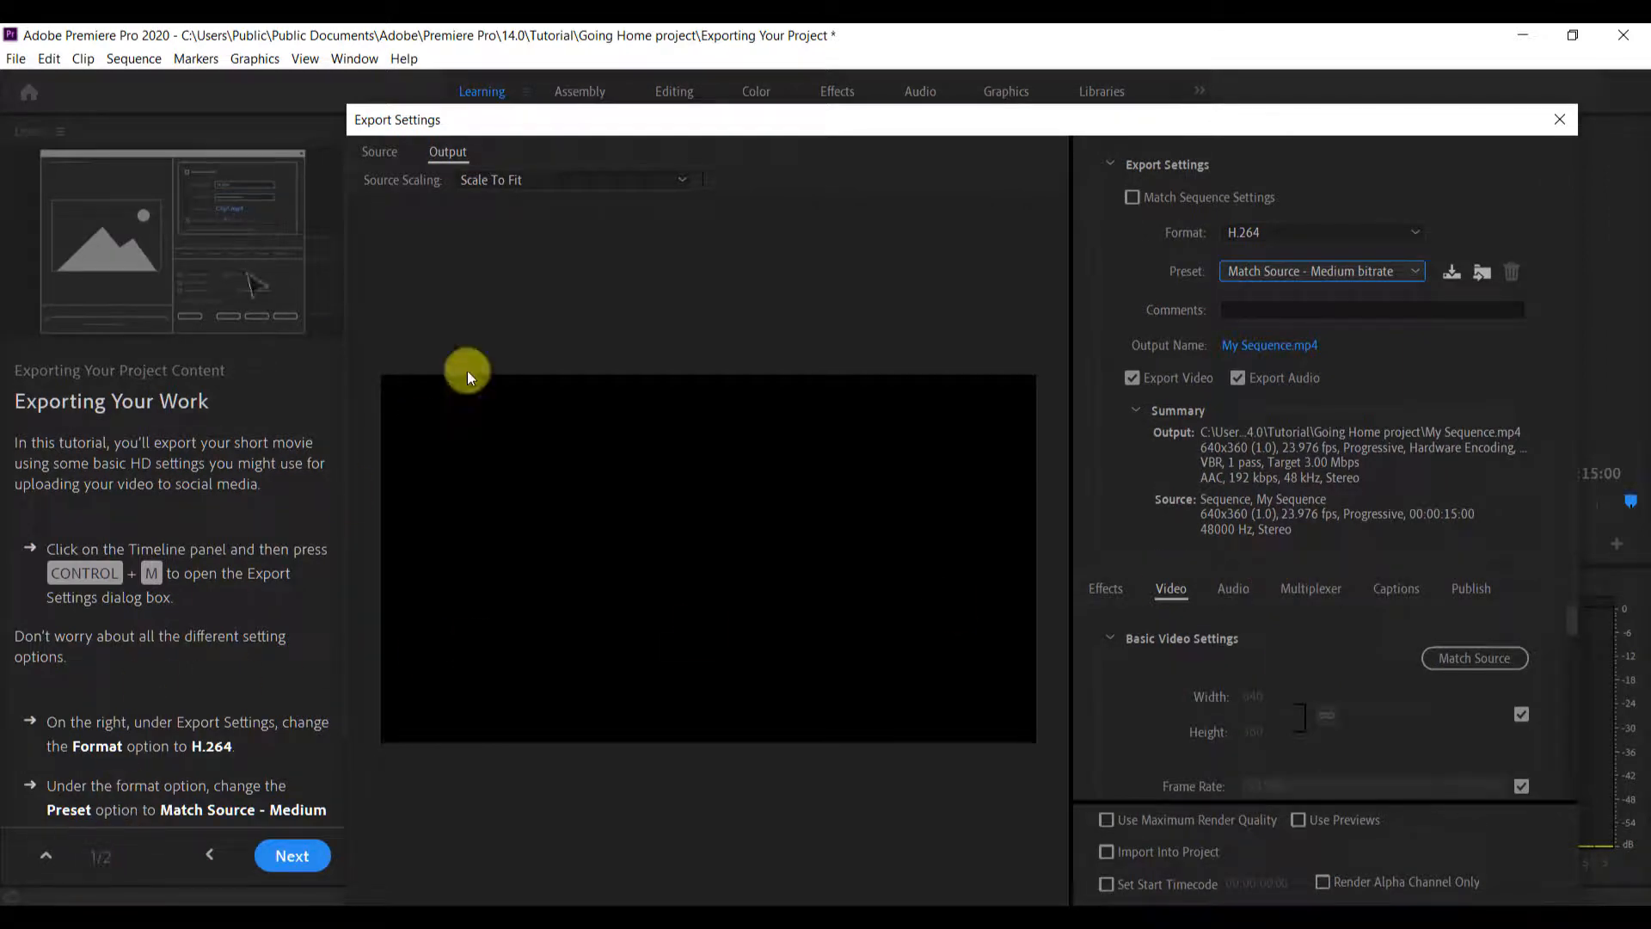
left_click(1559, 119)
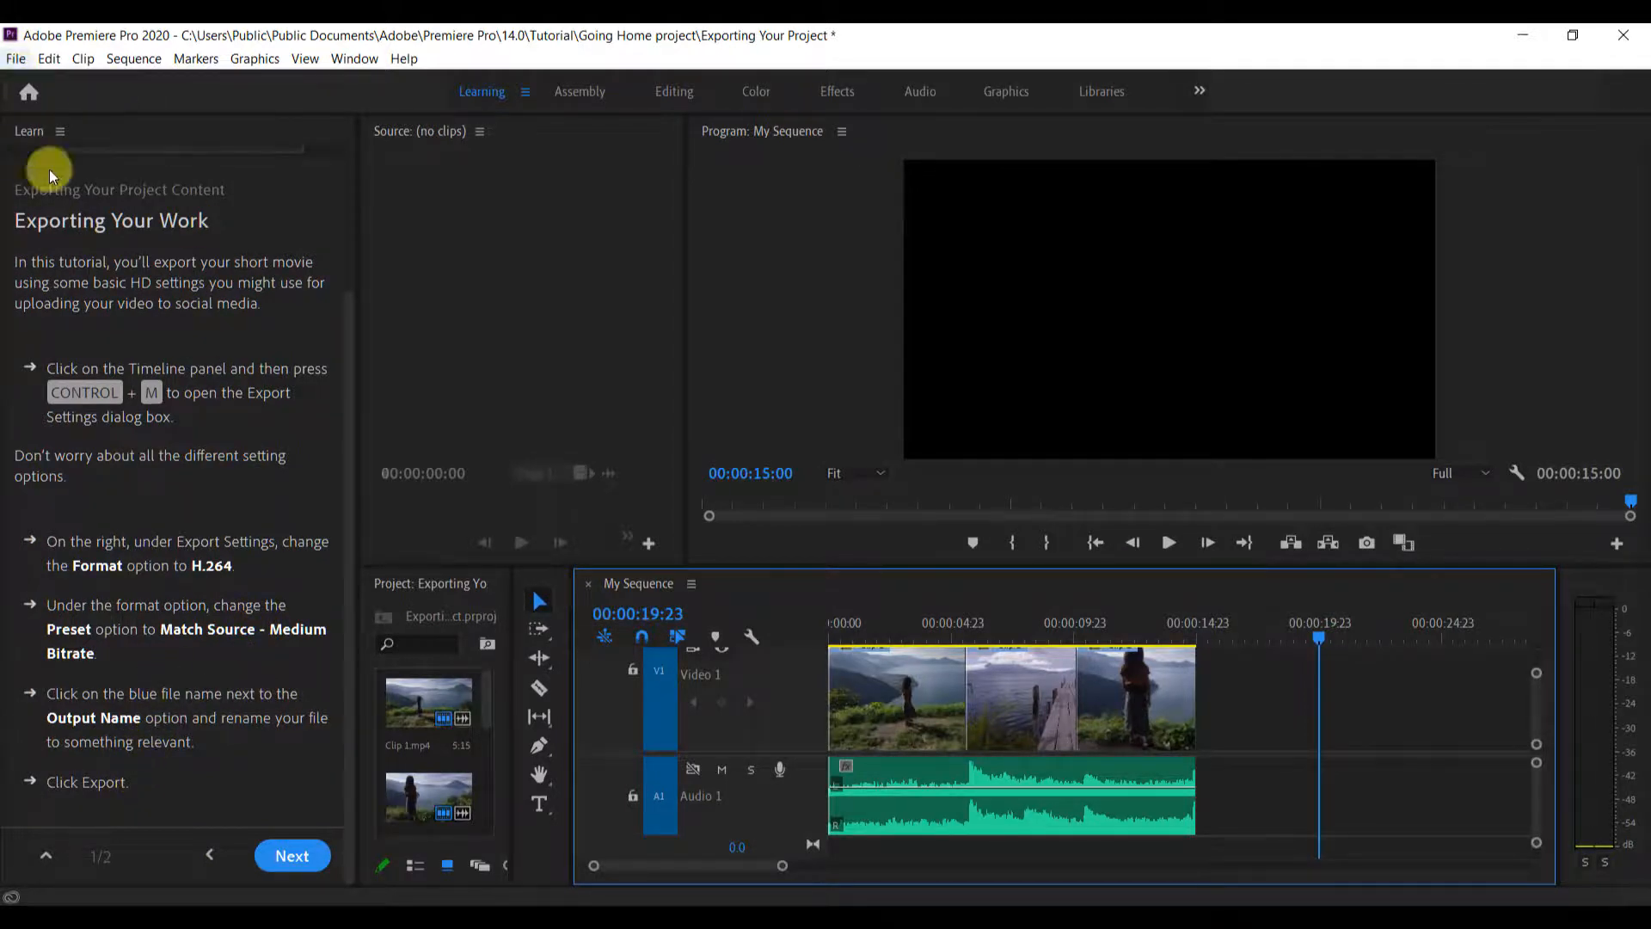
Try to open the media export settings with the tools, Program Monitor and Source Monitor made active in turn
left_click(546, 579)
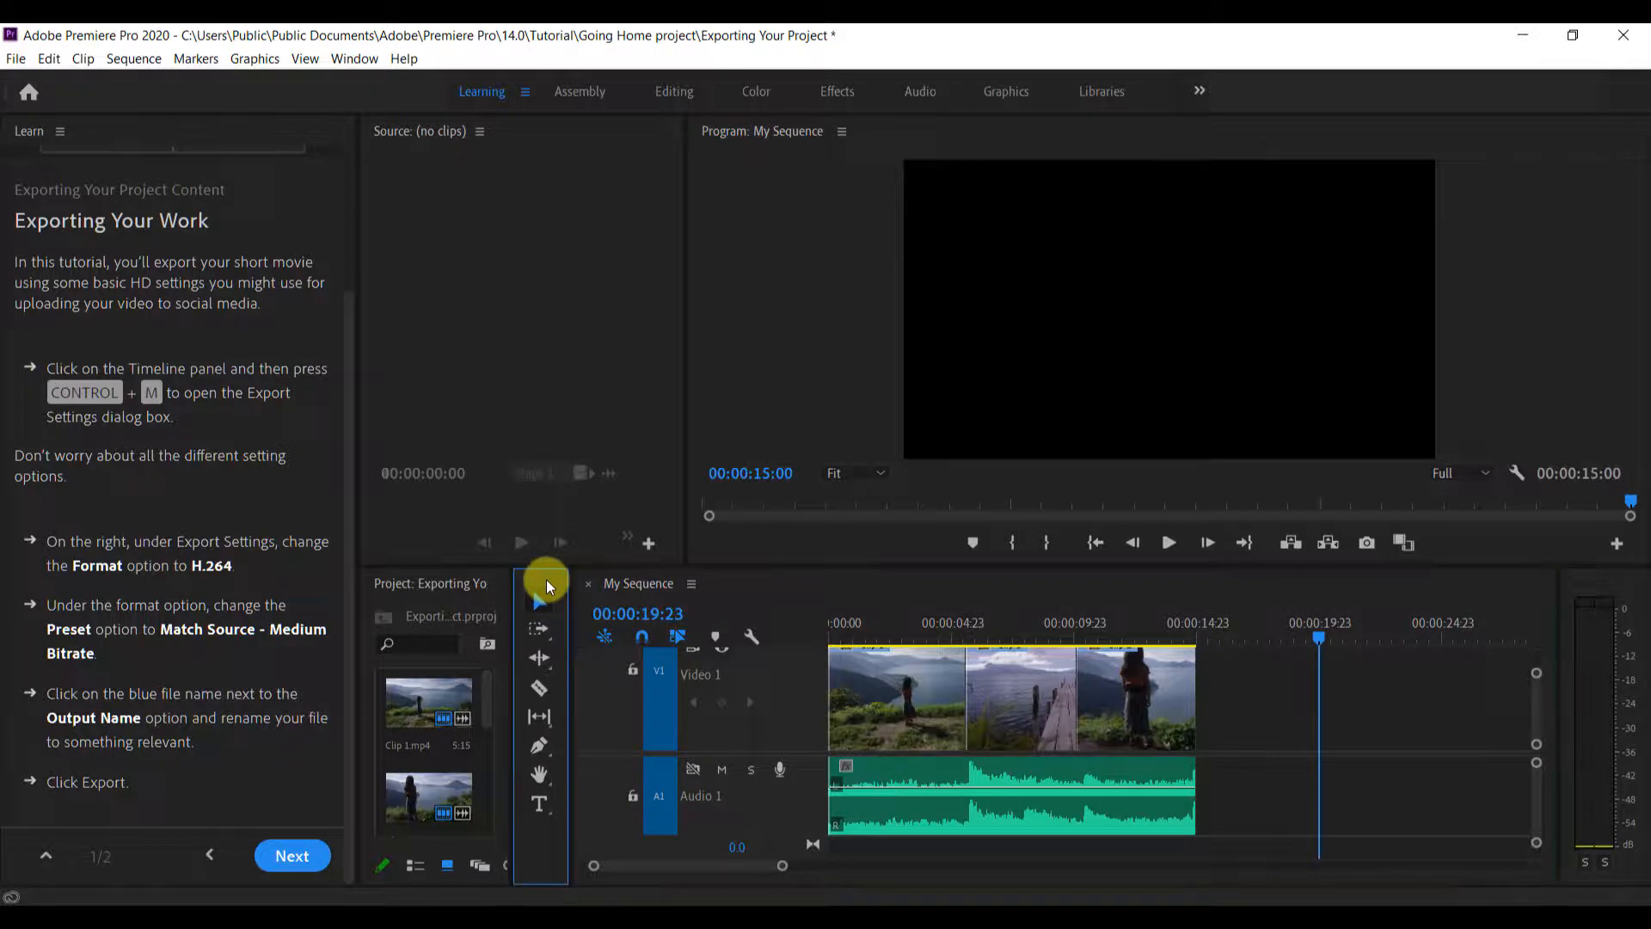
key("ctrl+m")
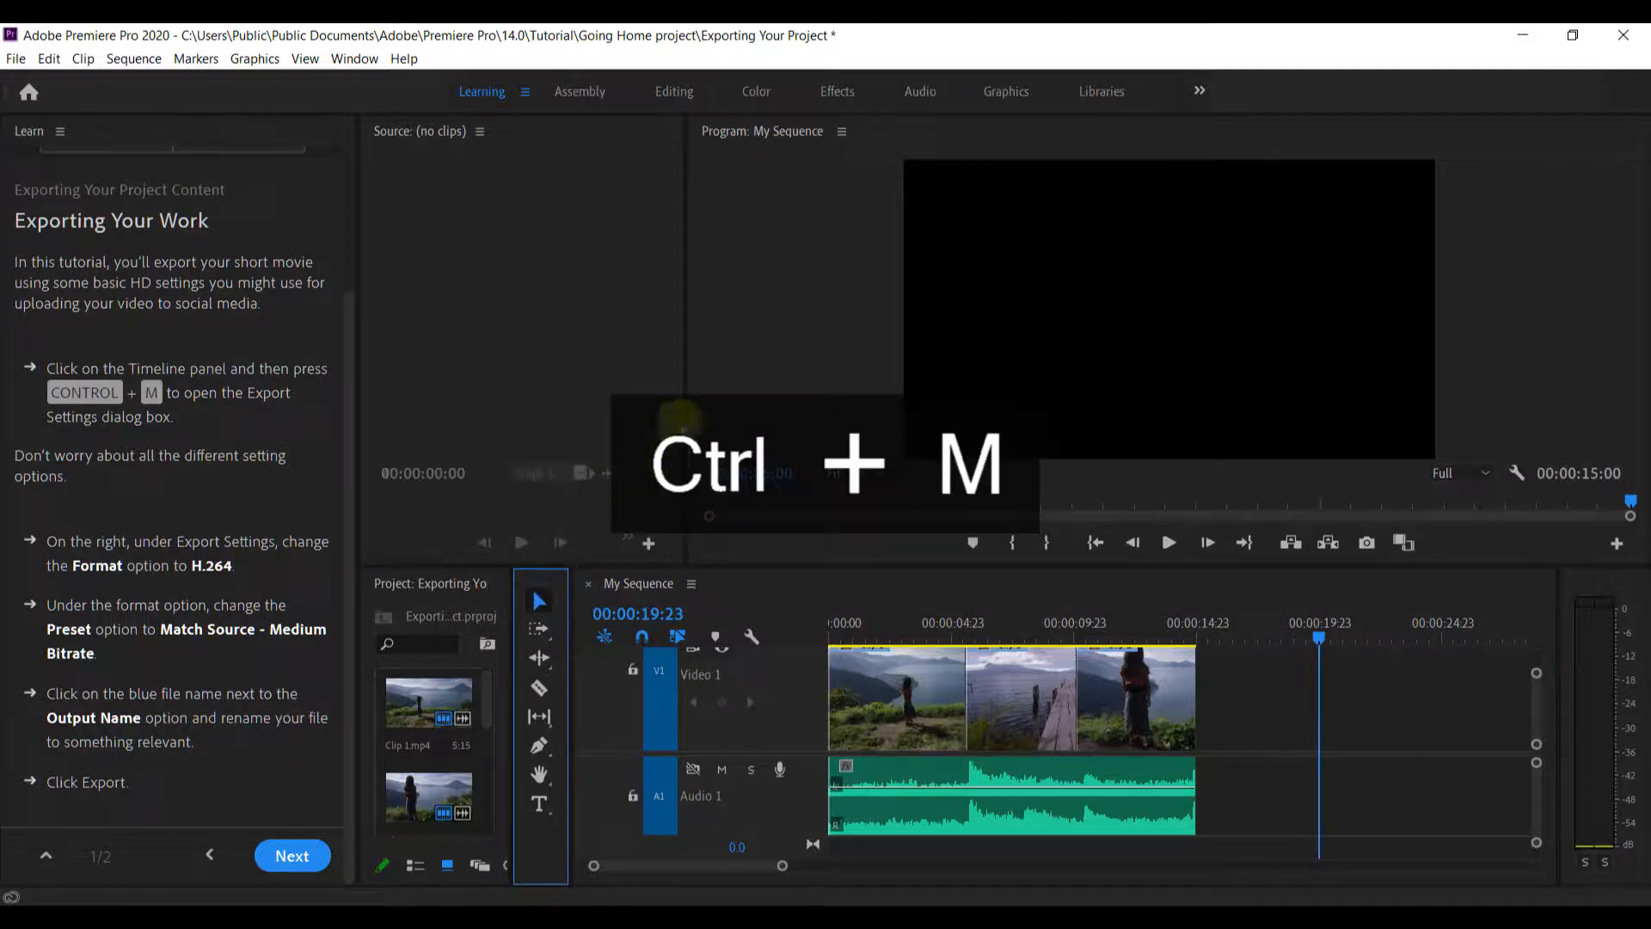
left_click(759, 368)
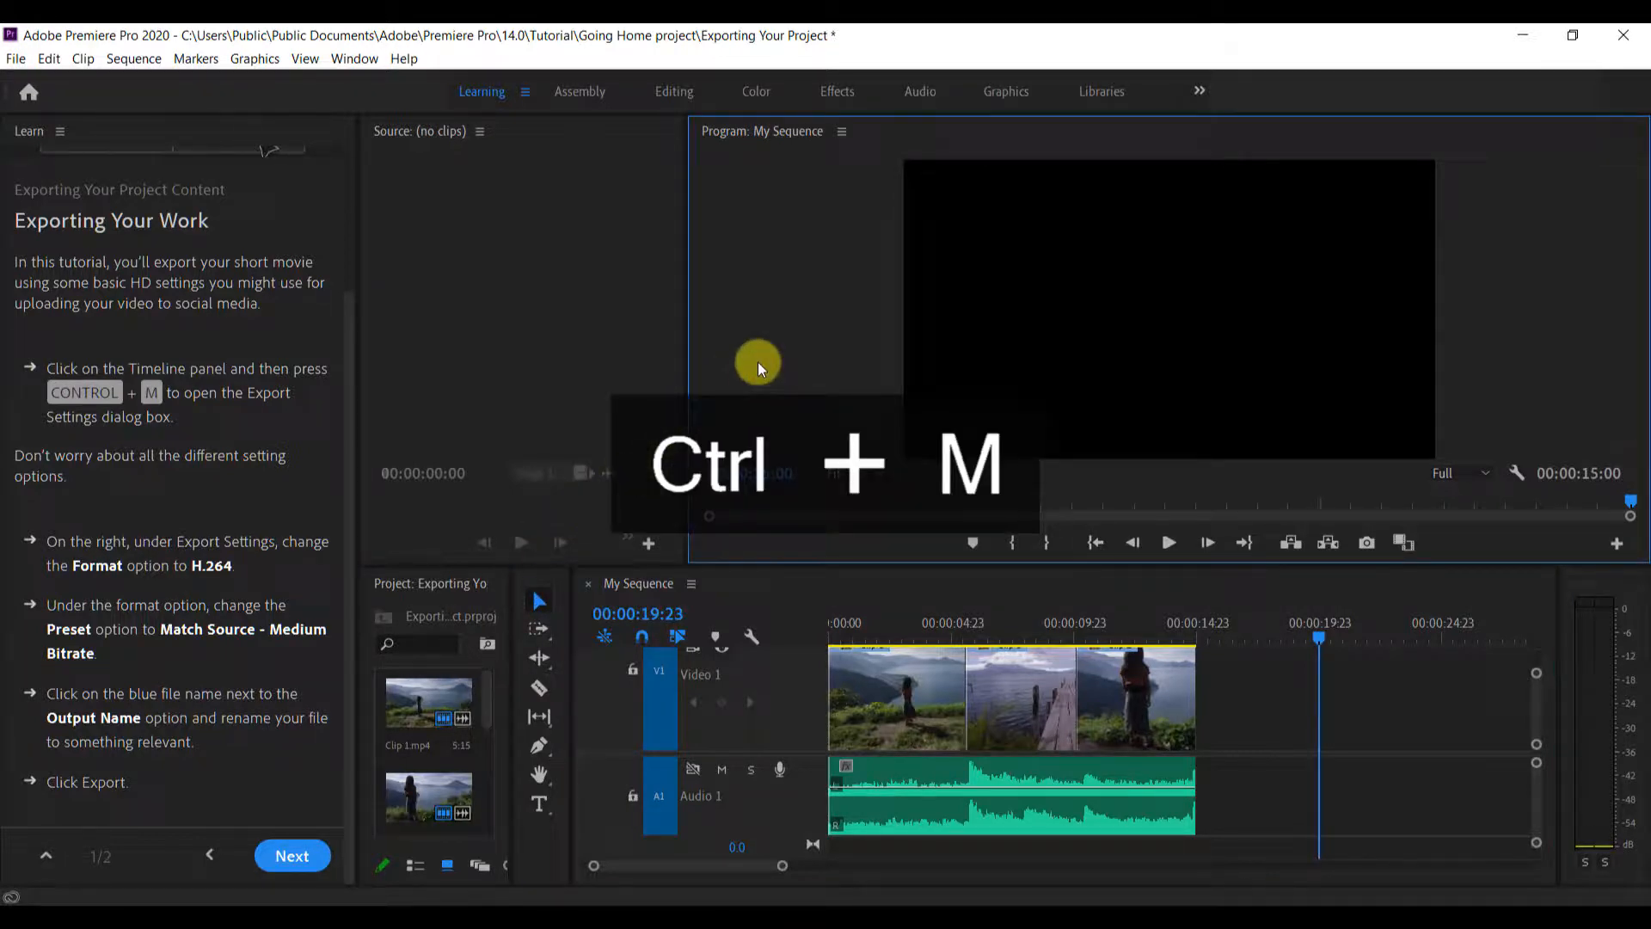
left_click(606, 308)
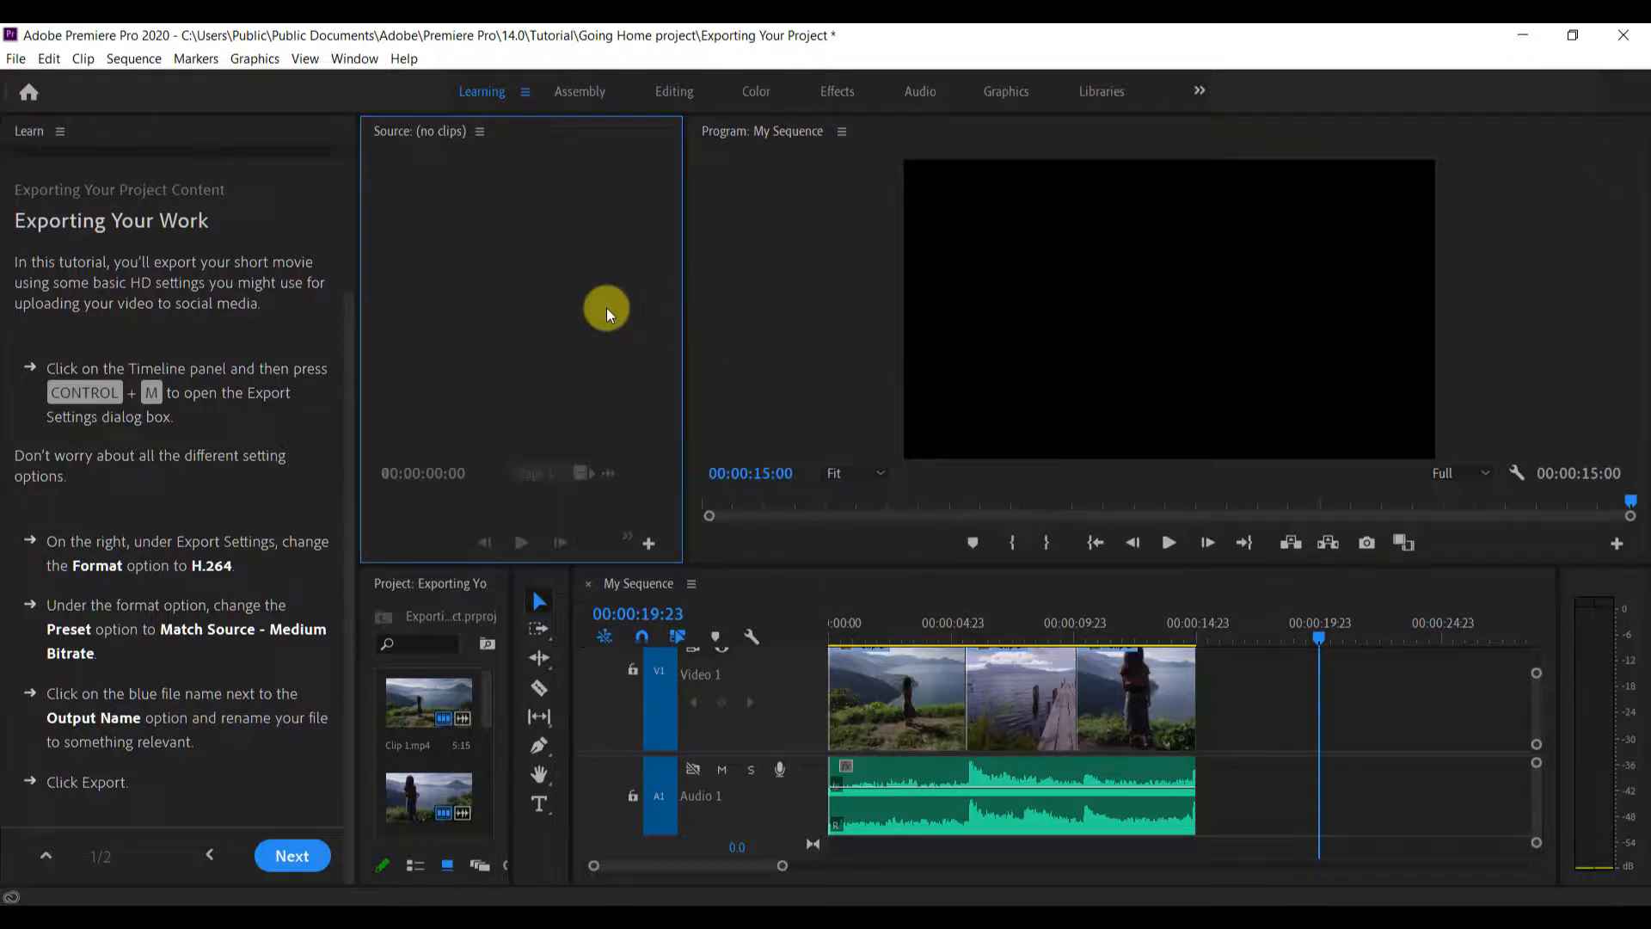
key("ctrl+m")
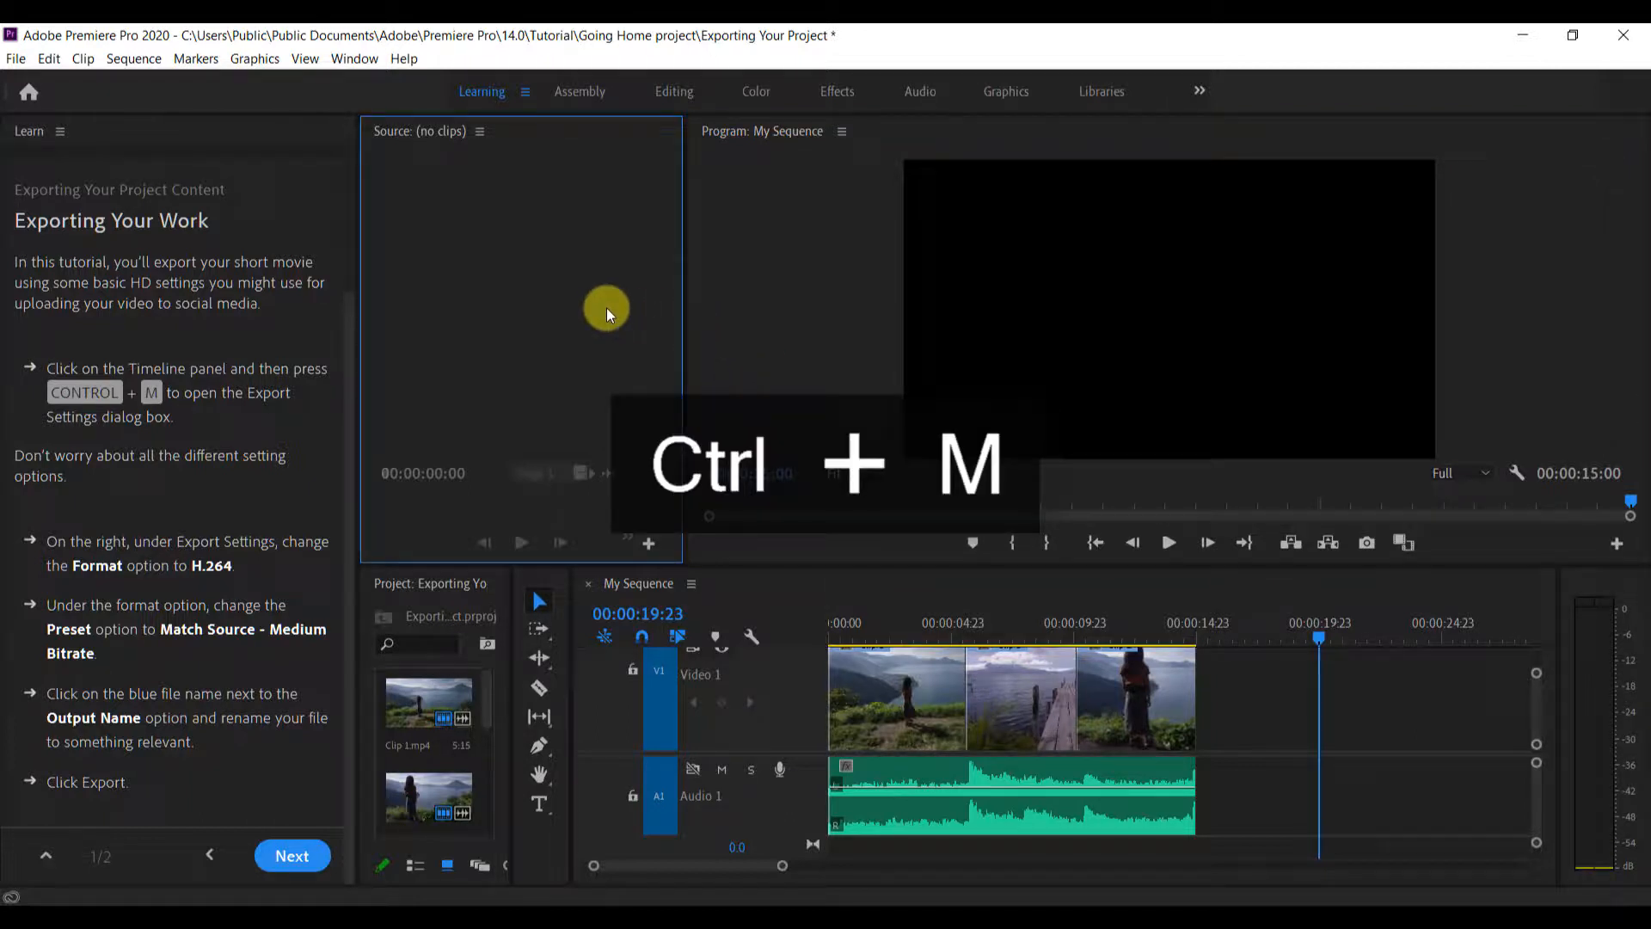
left_click(15, 58)
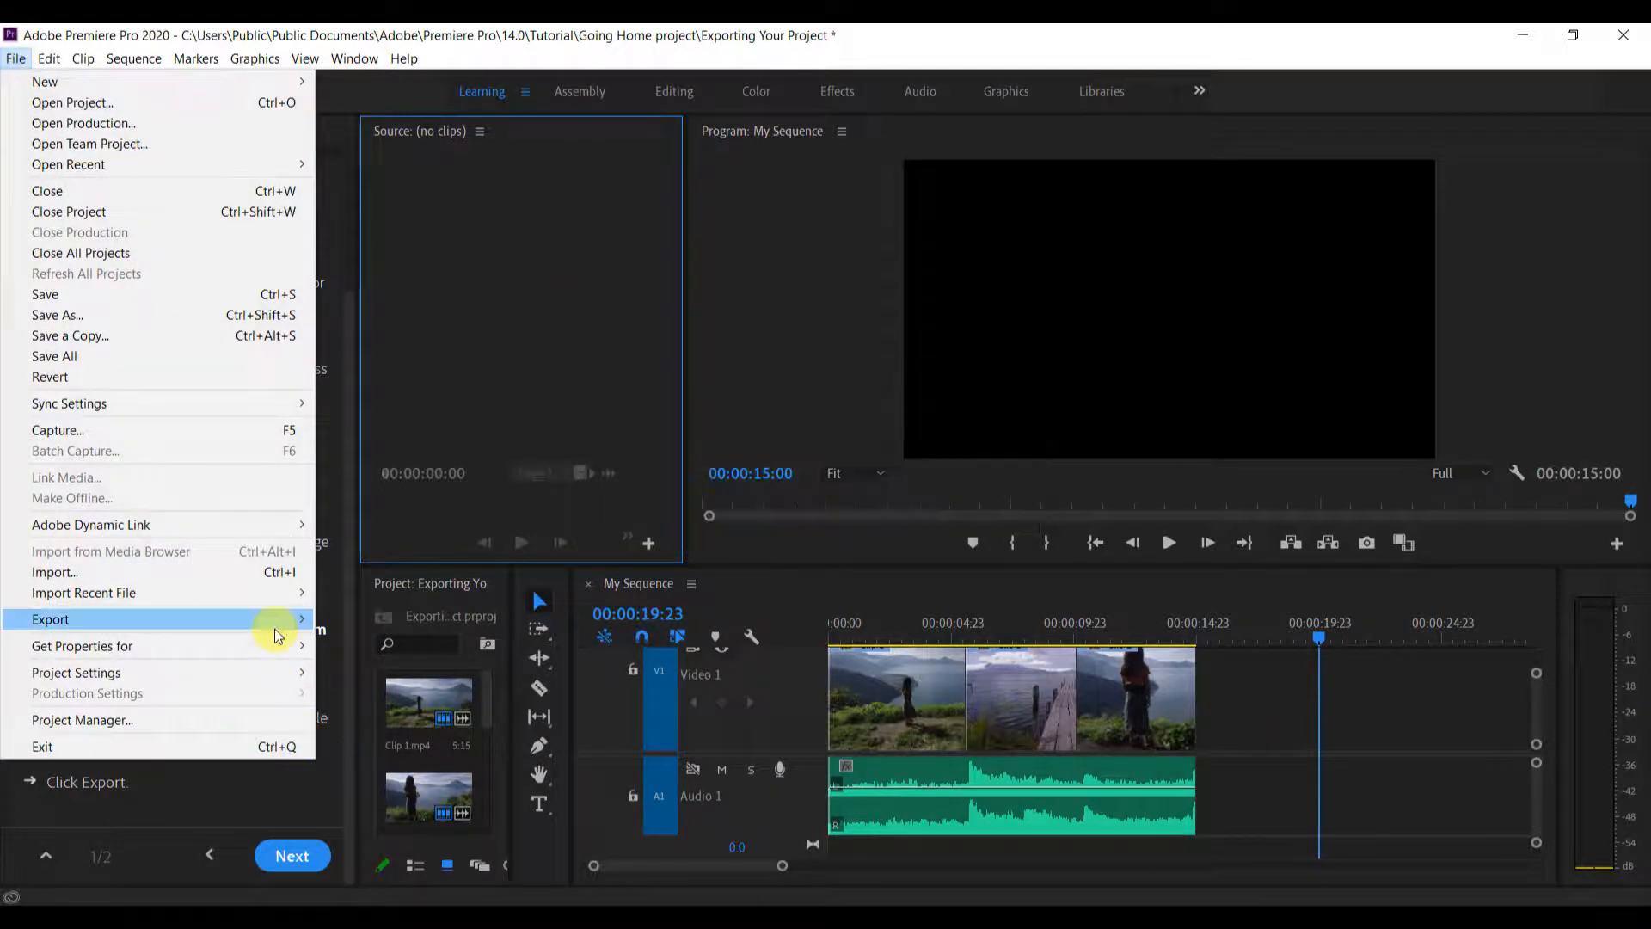
mouse_move(317, 624)
Open the media export settings for My Sequence from the Timeline and choose the Match Source - Medium bitrate preset
left_click(737, 582)
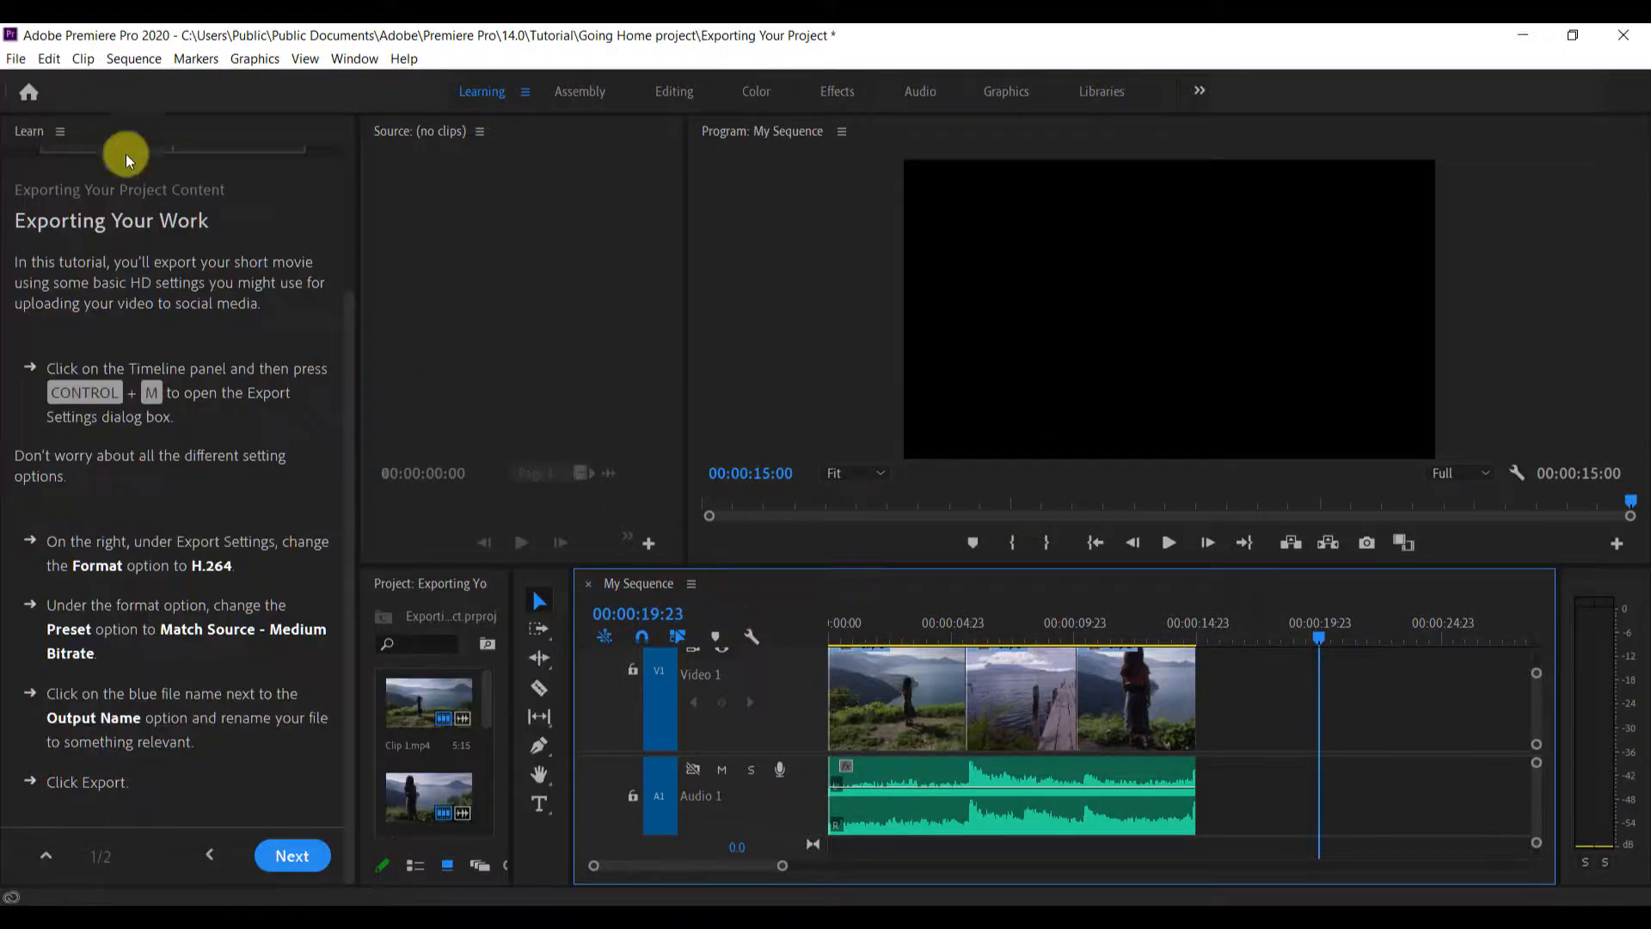
left_click(15, 59)
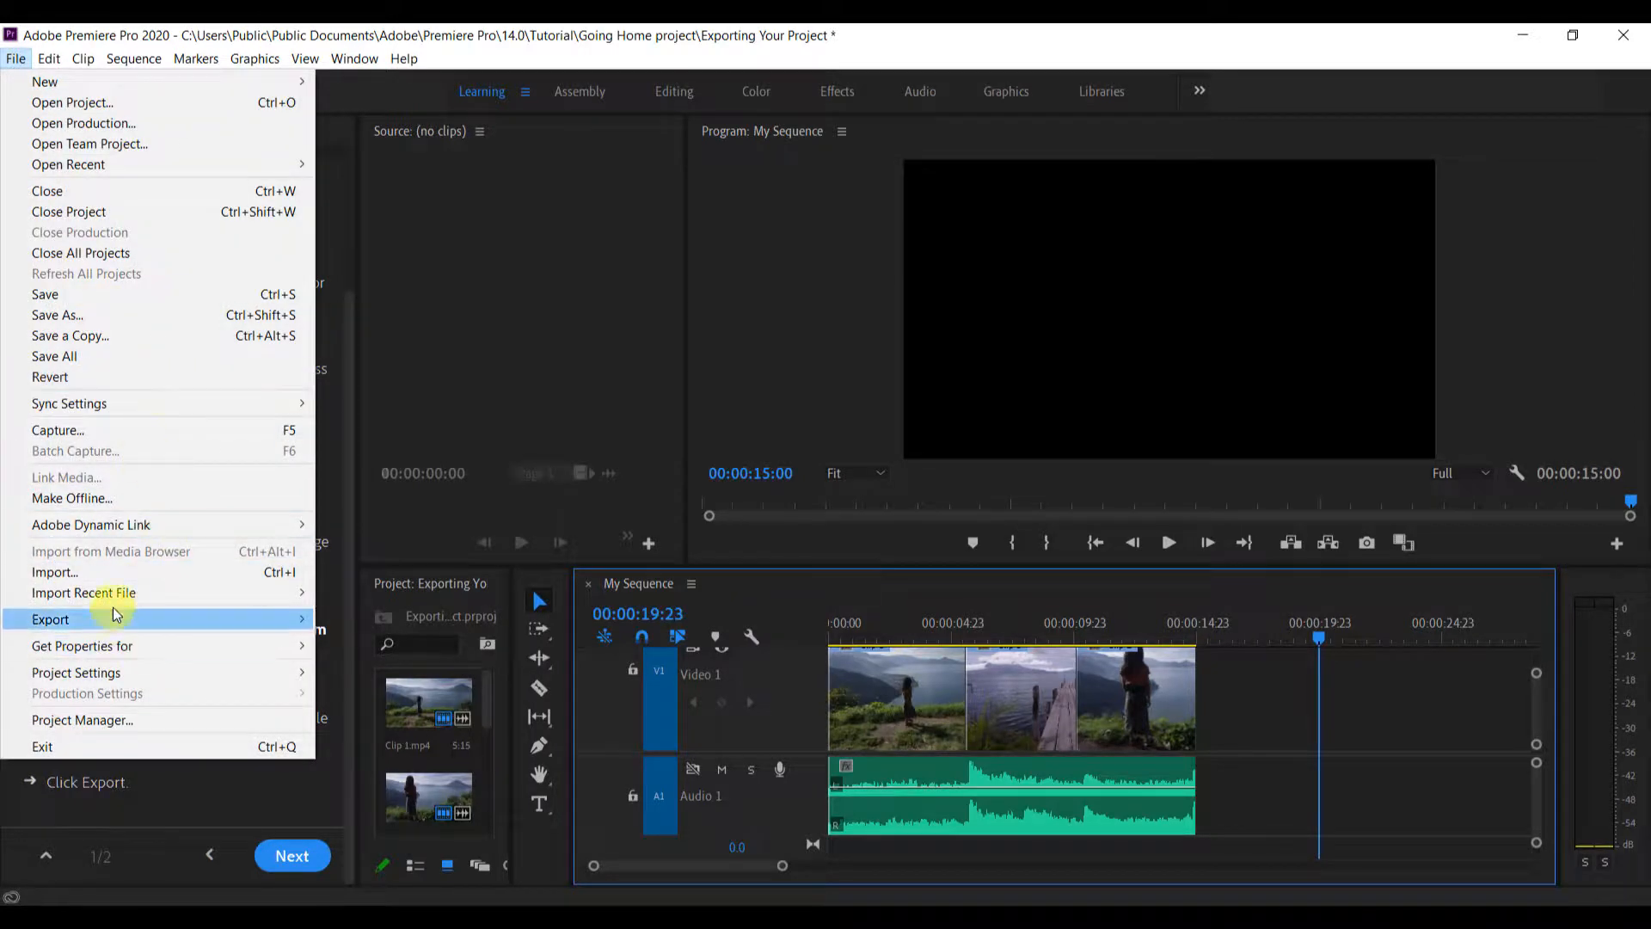
mouse_move(121, 619)
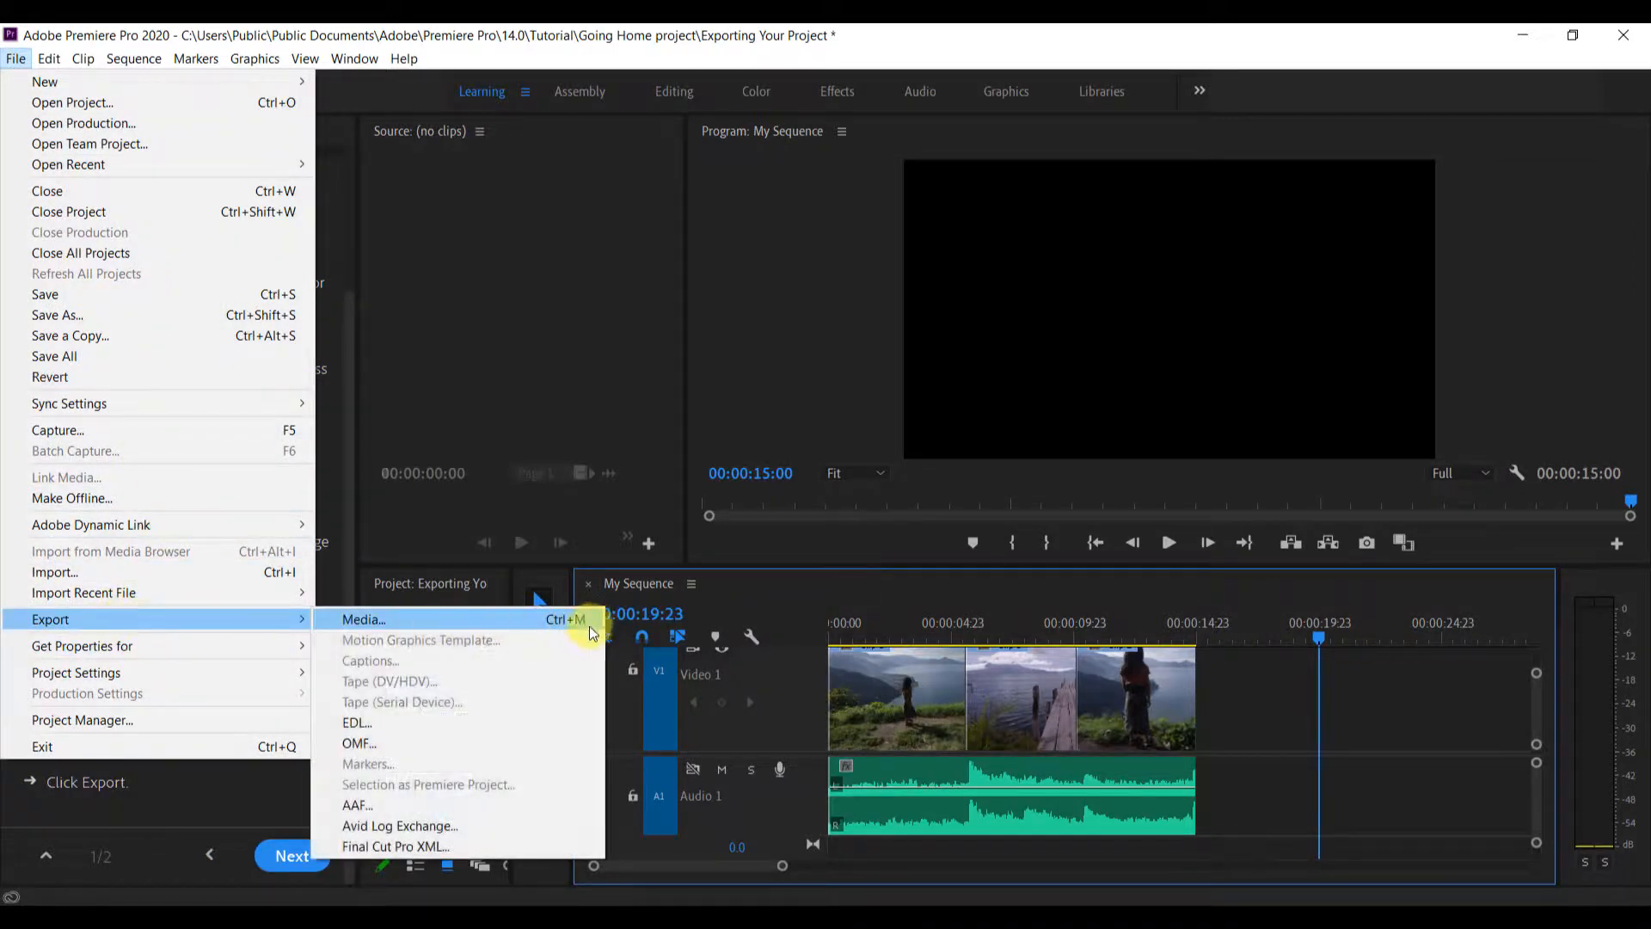
left_click(343, 620)
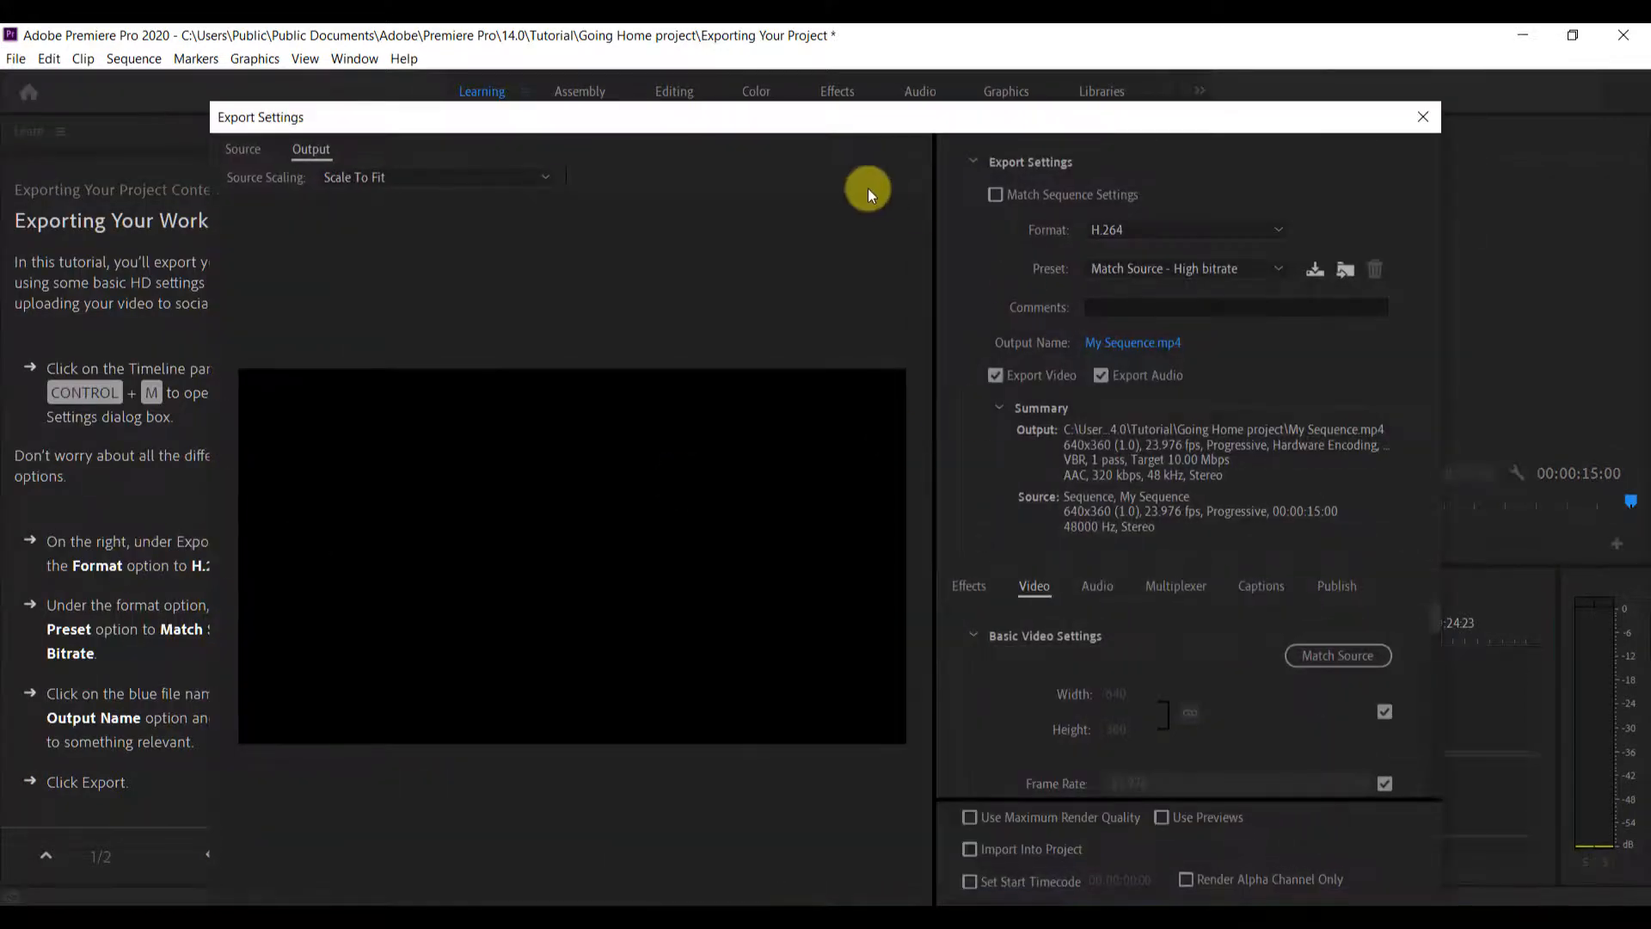
left_click_drag(617, 121, 740, 117)
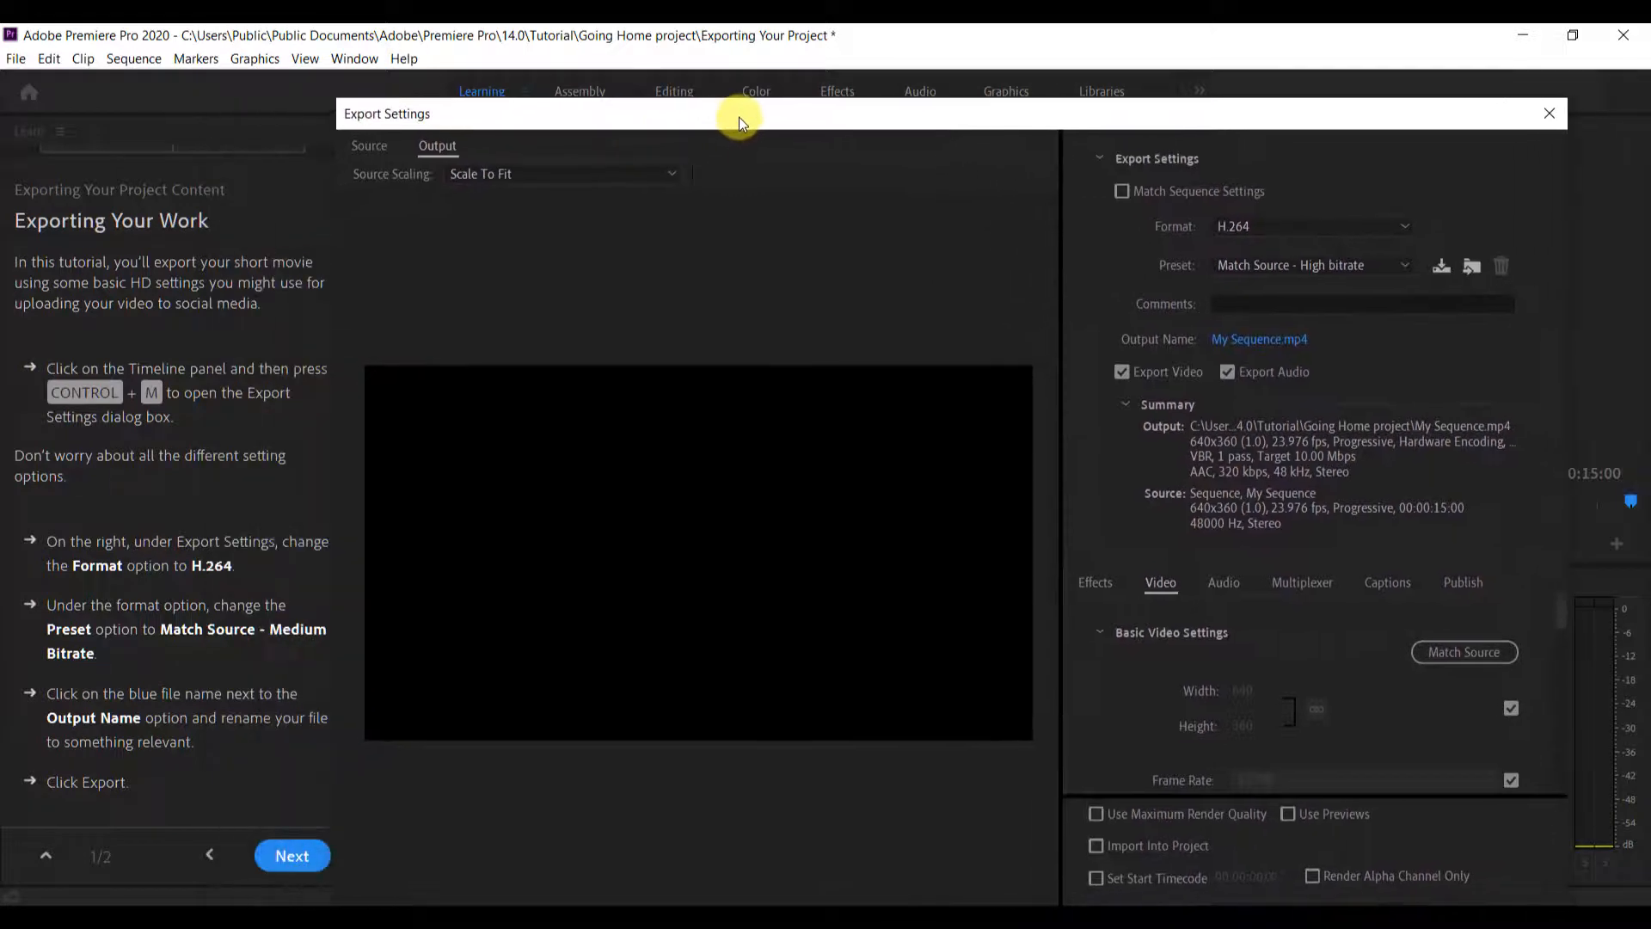
left_click(1314, 267)
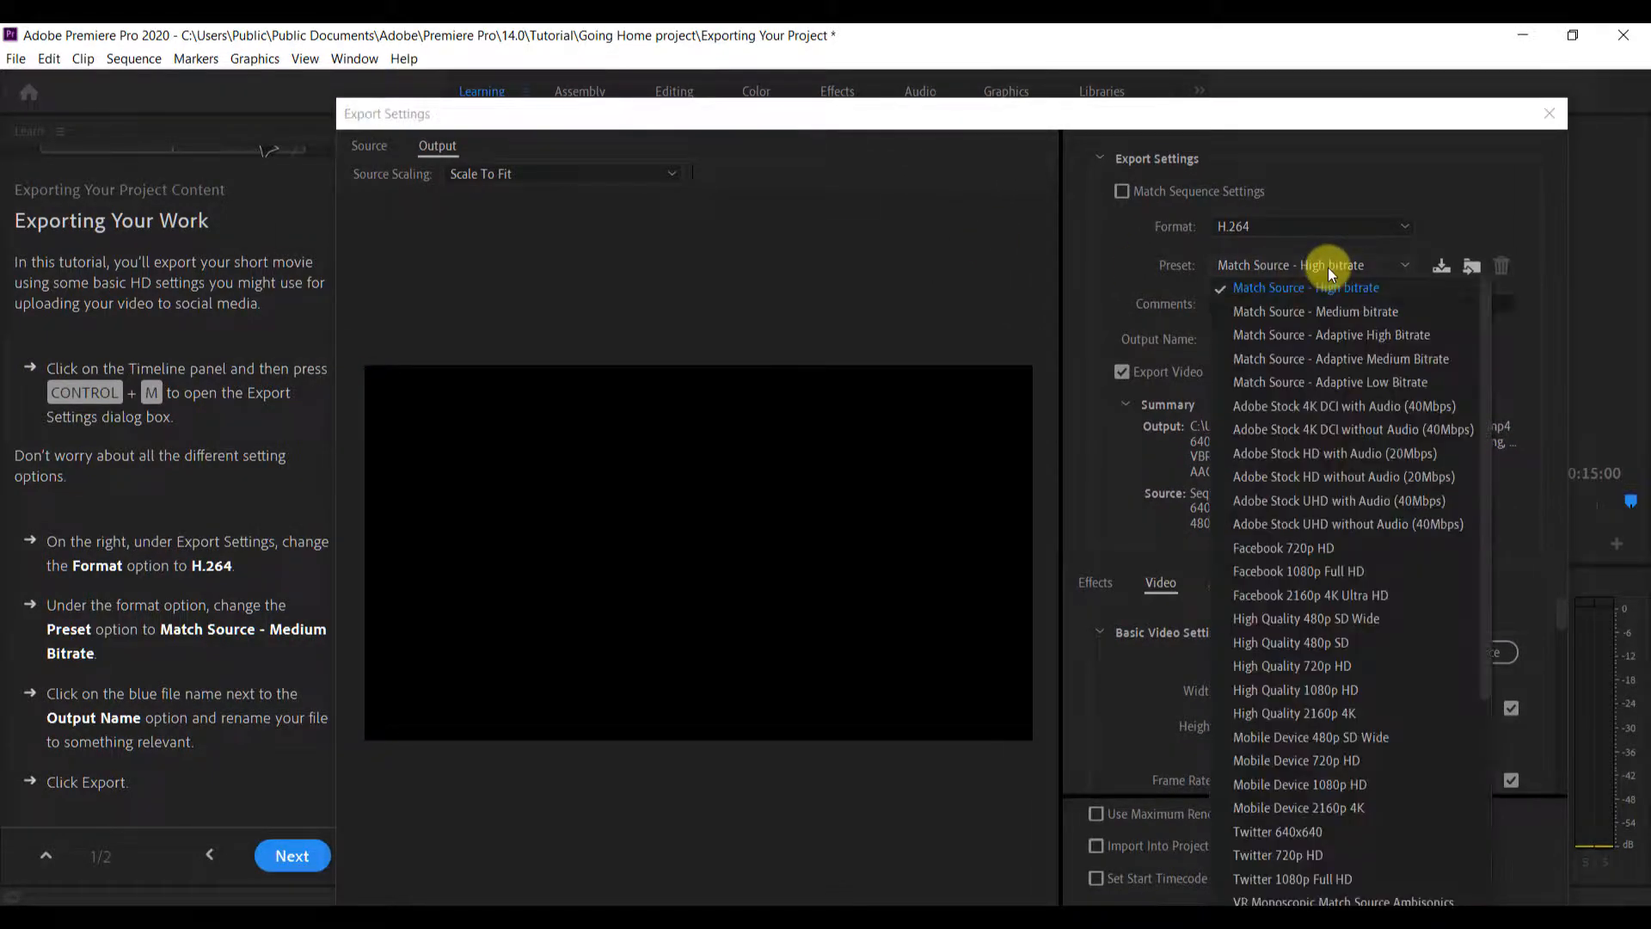
left_click(1351, 312)
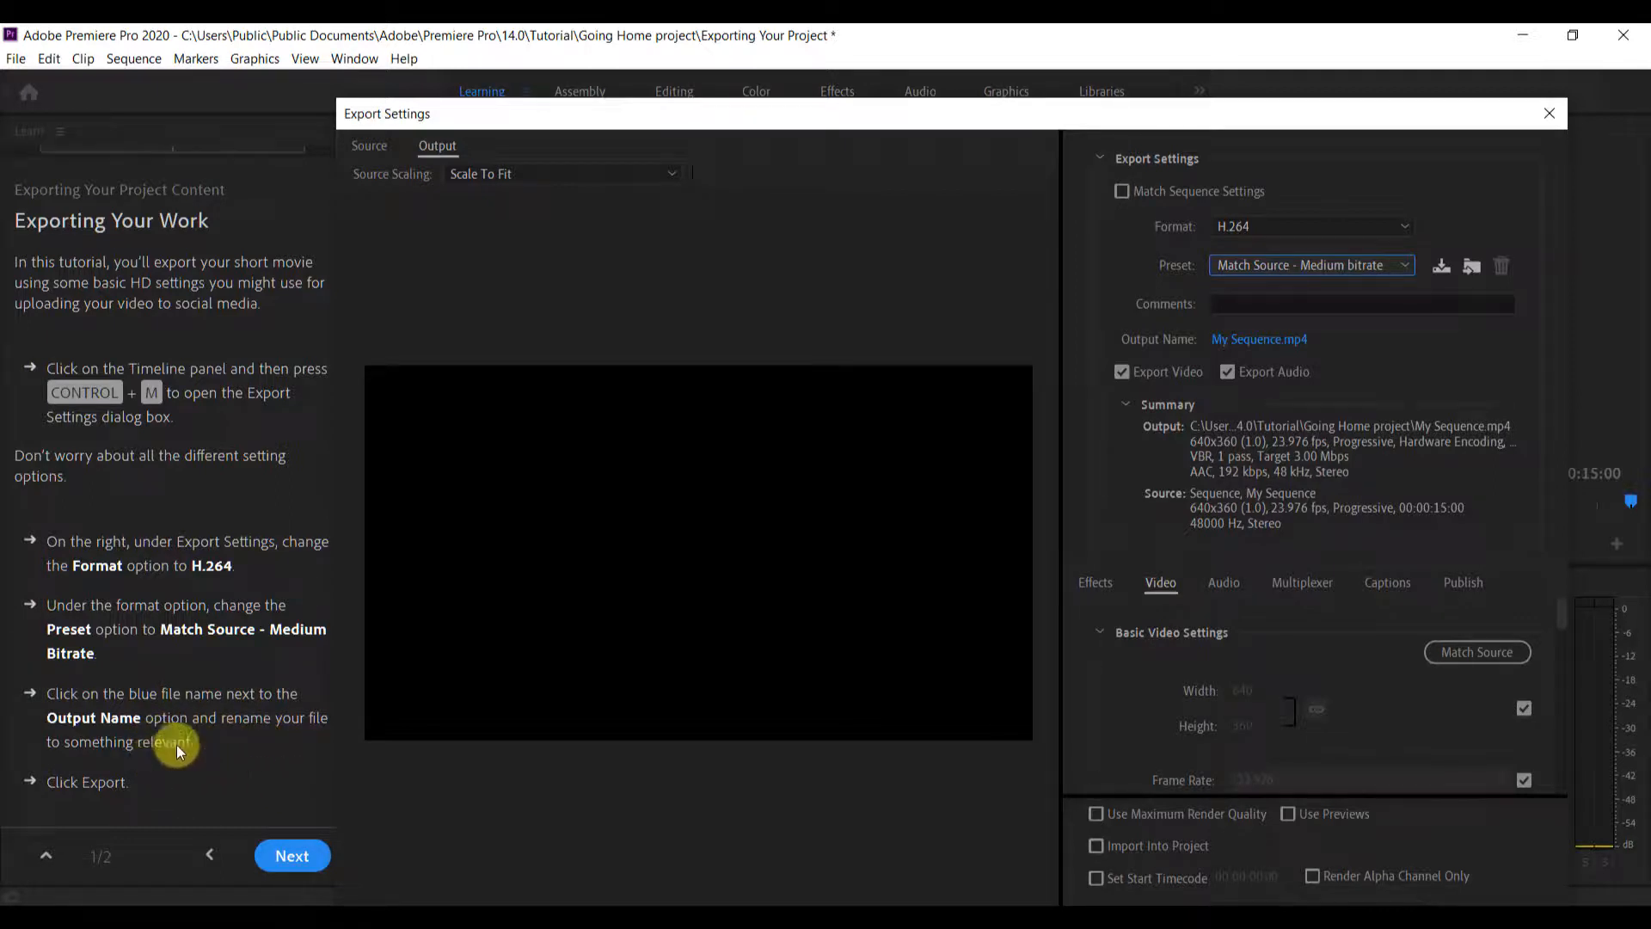
Save the output name as My Sequence in the Going Home project folder and look through the video settings
left_click(1263, 339)
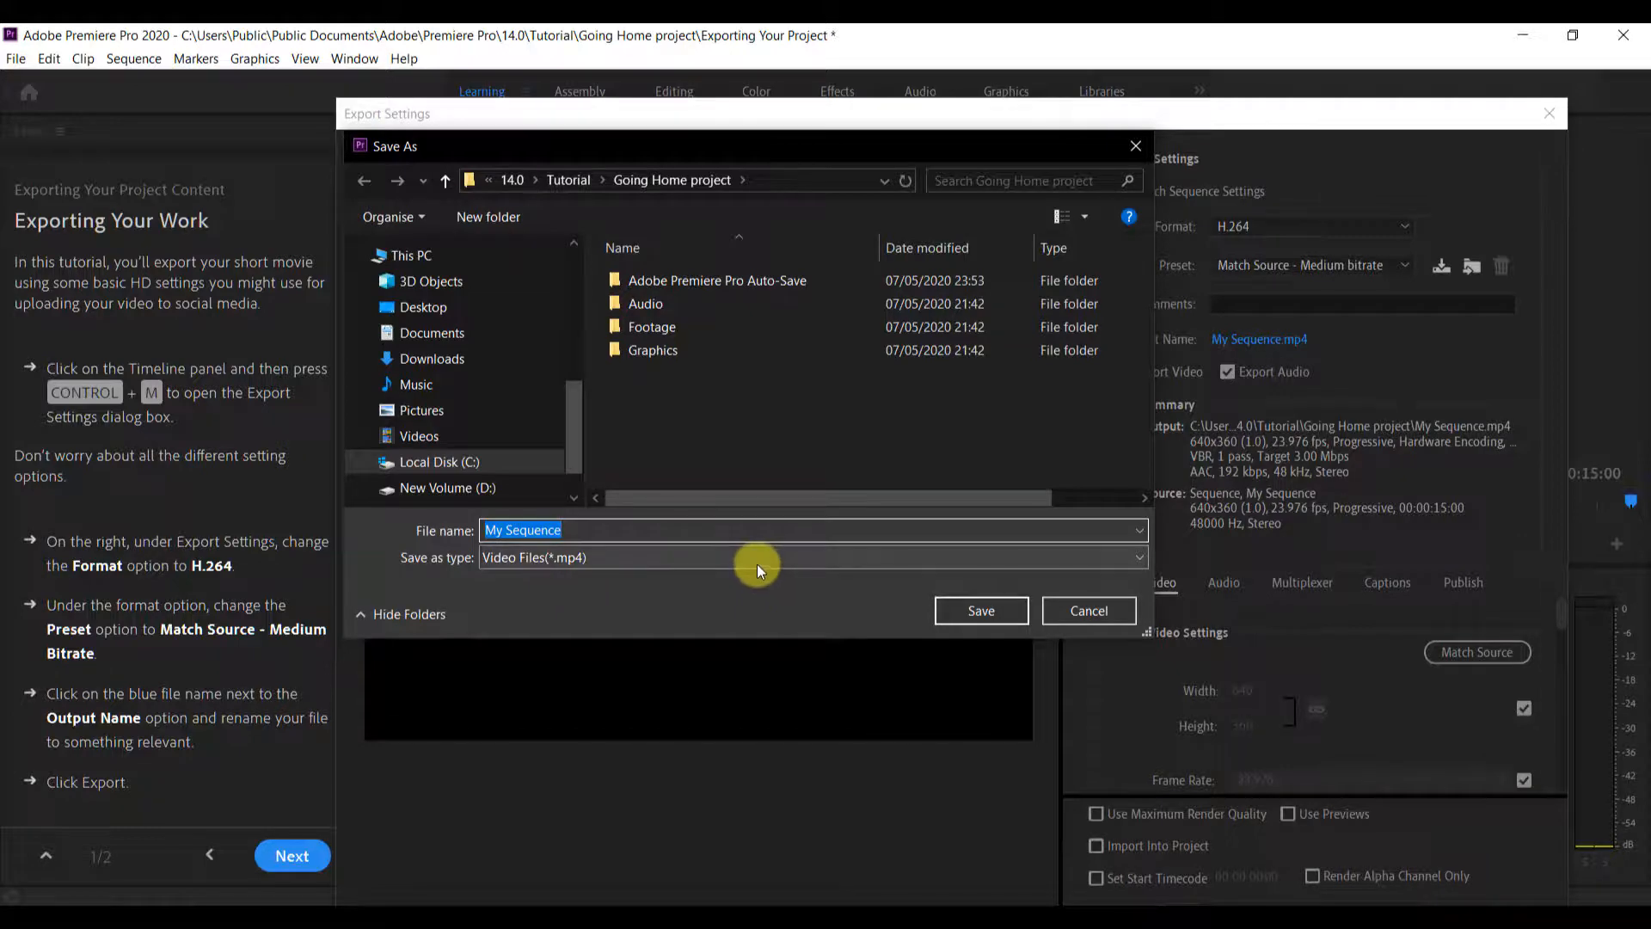
left_click(979, 611)
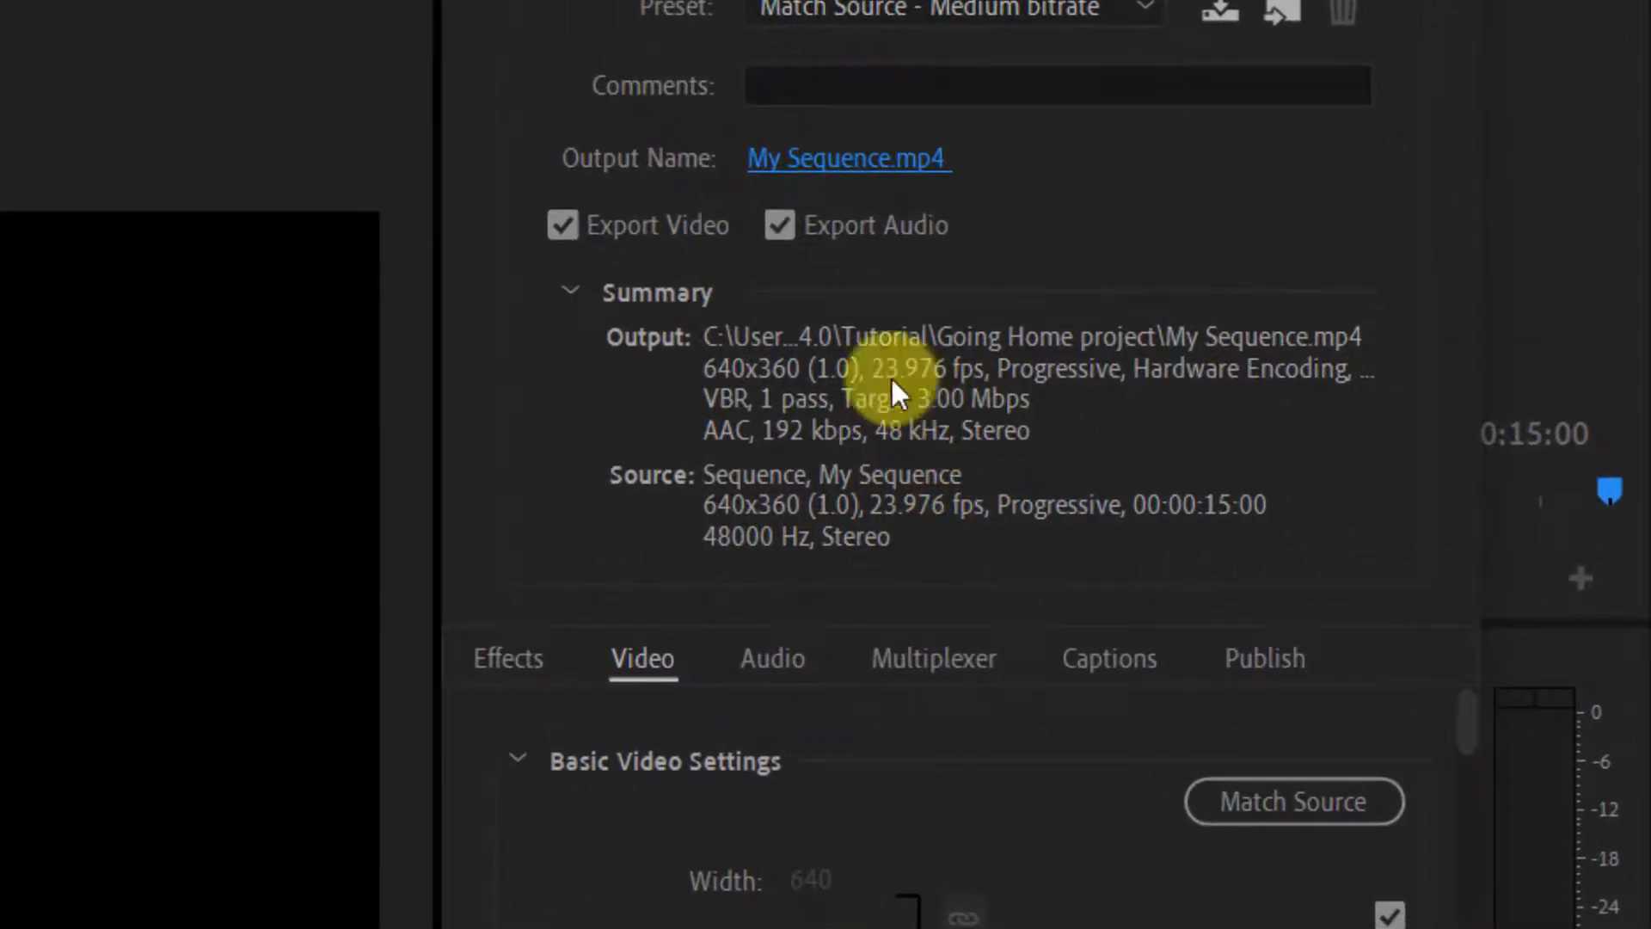
scroll(1019, 865, "down", 10)
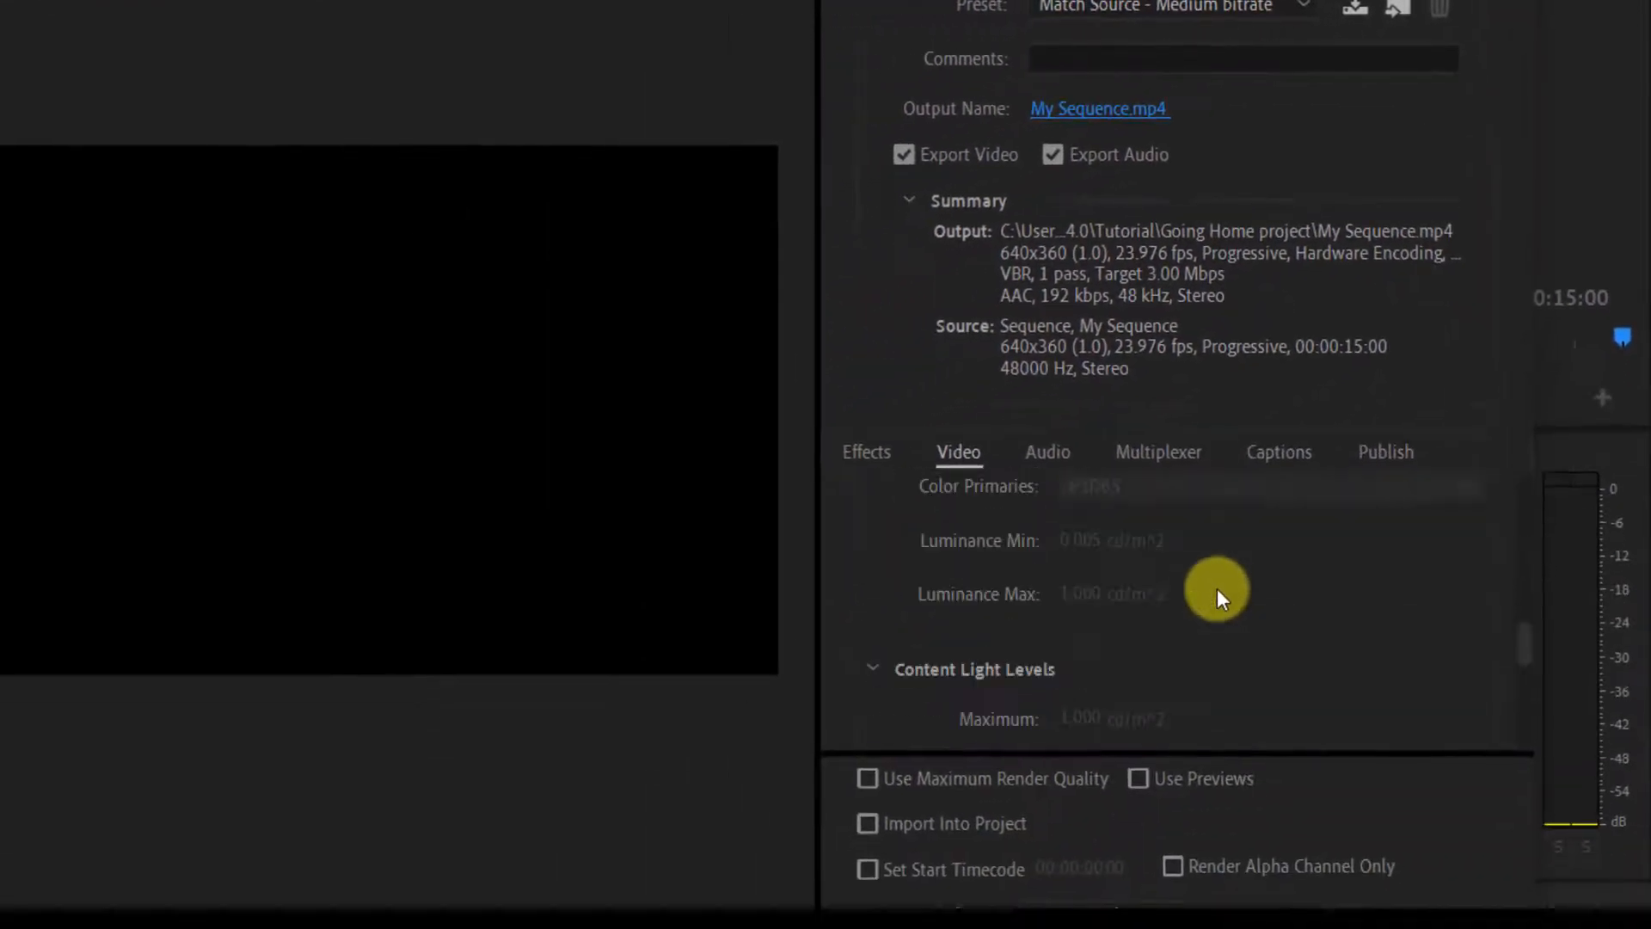
scroll(1221, 595, "up", 10)
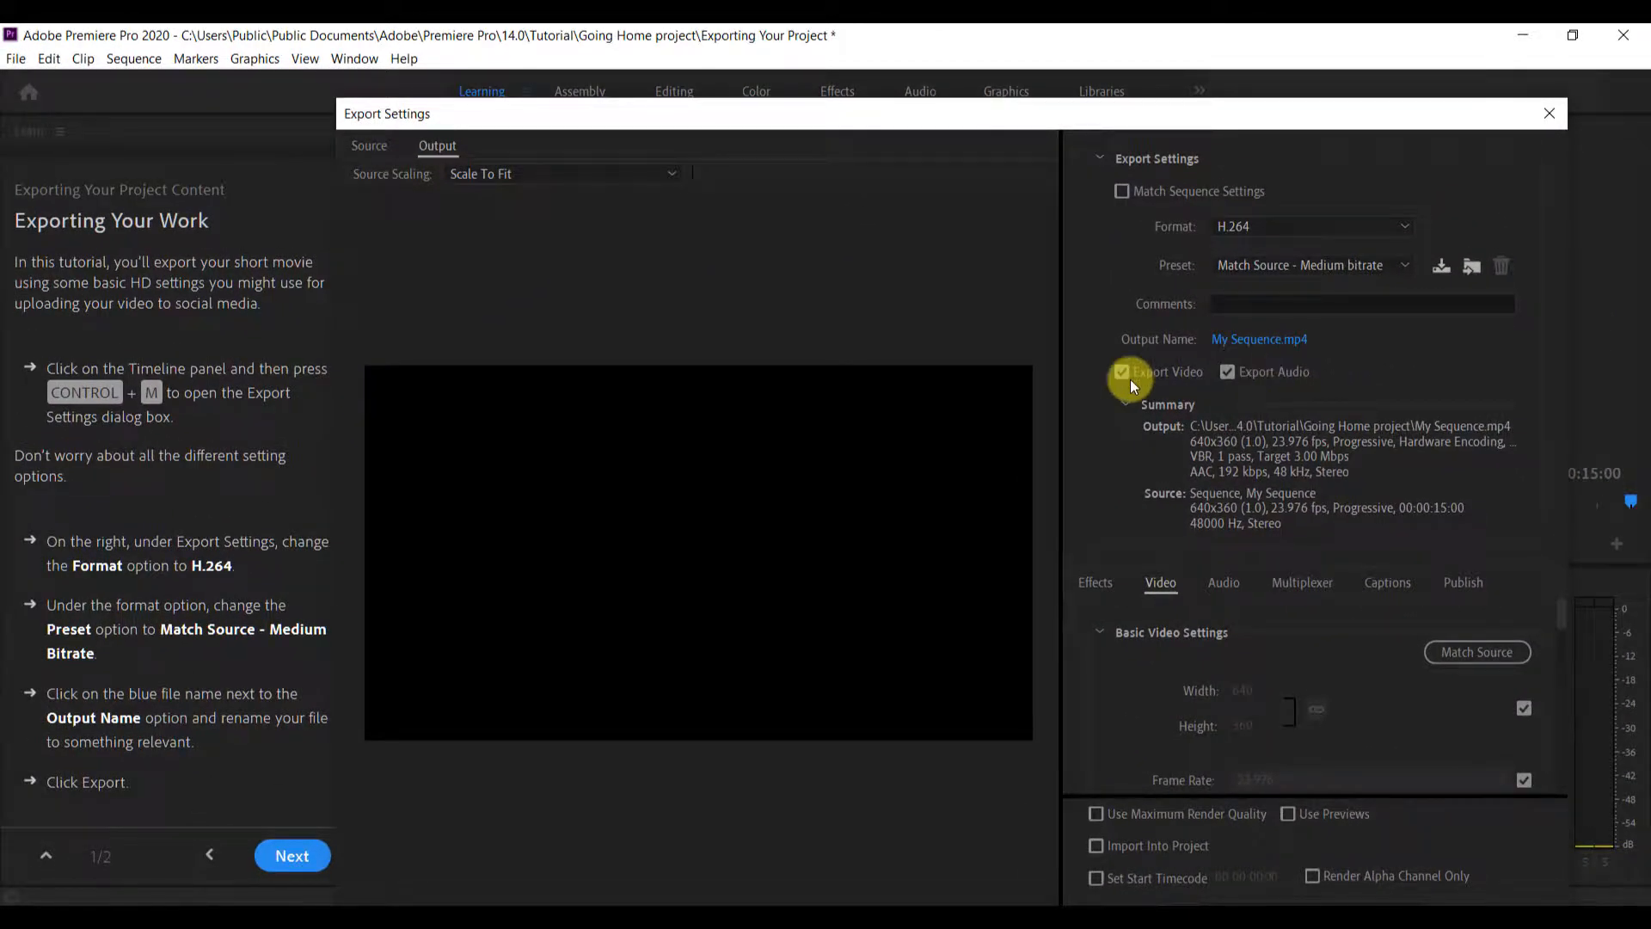
Turn Export Video off and on again, and keep My Sequence as the MP4 output file name
left_click(1153, 371)
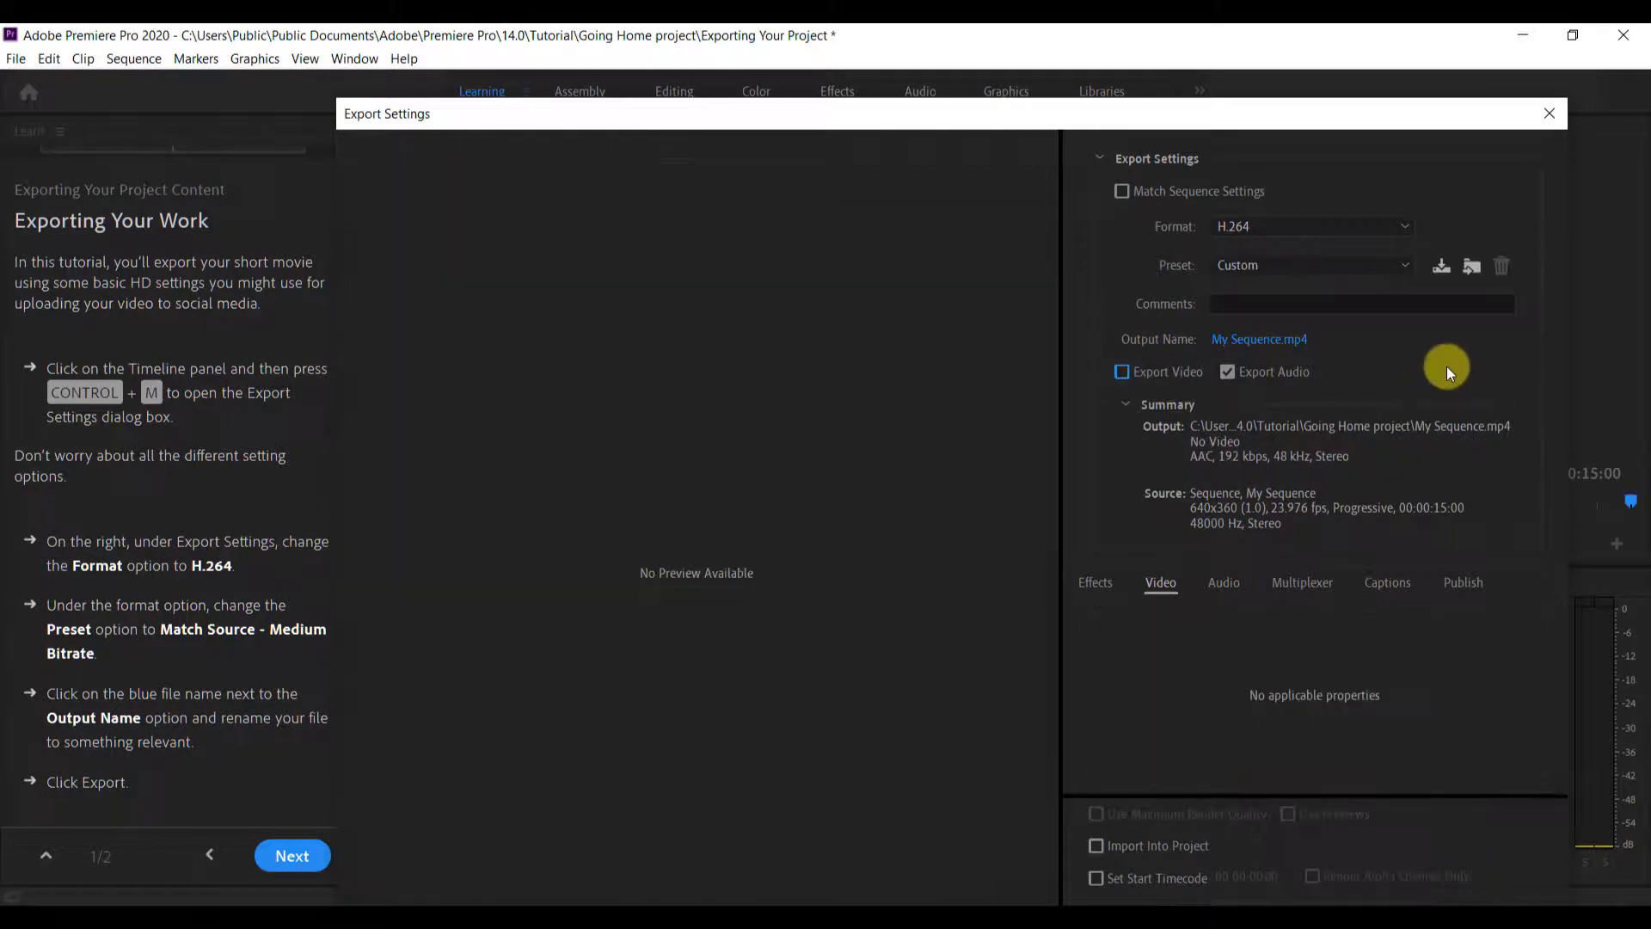
left_click(1121, 376)
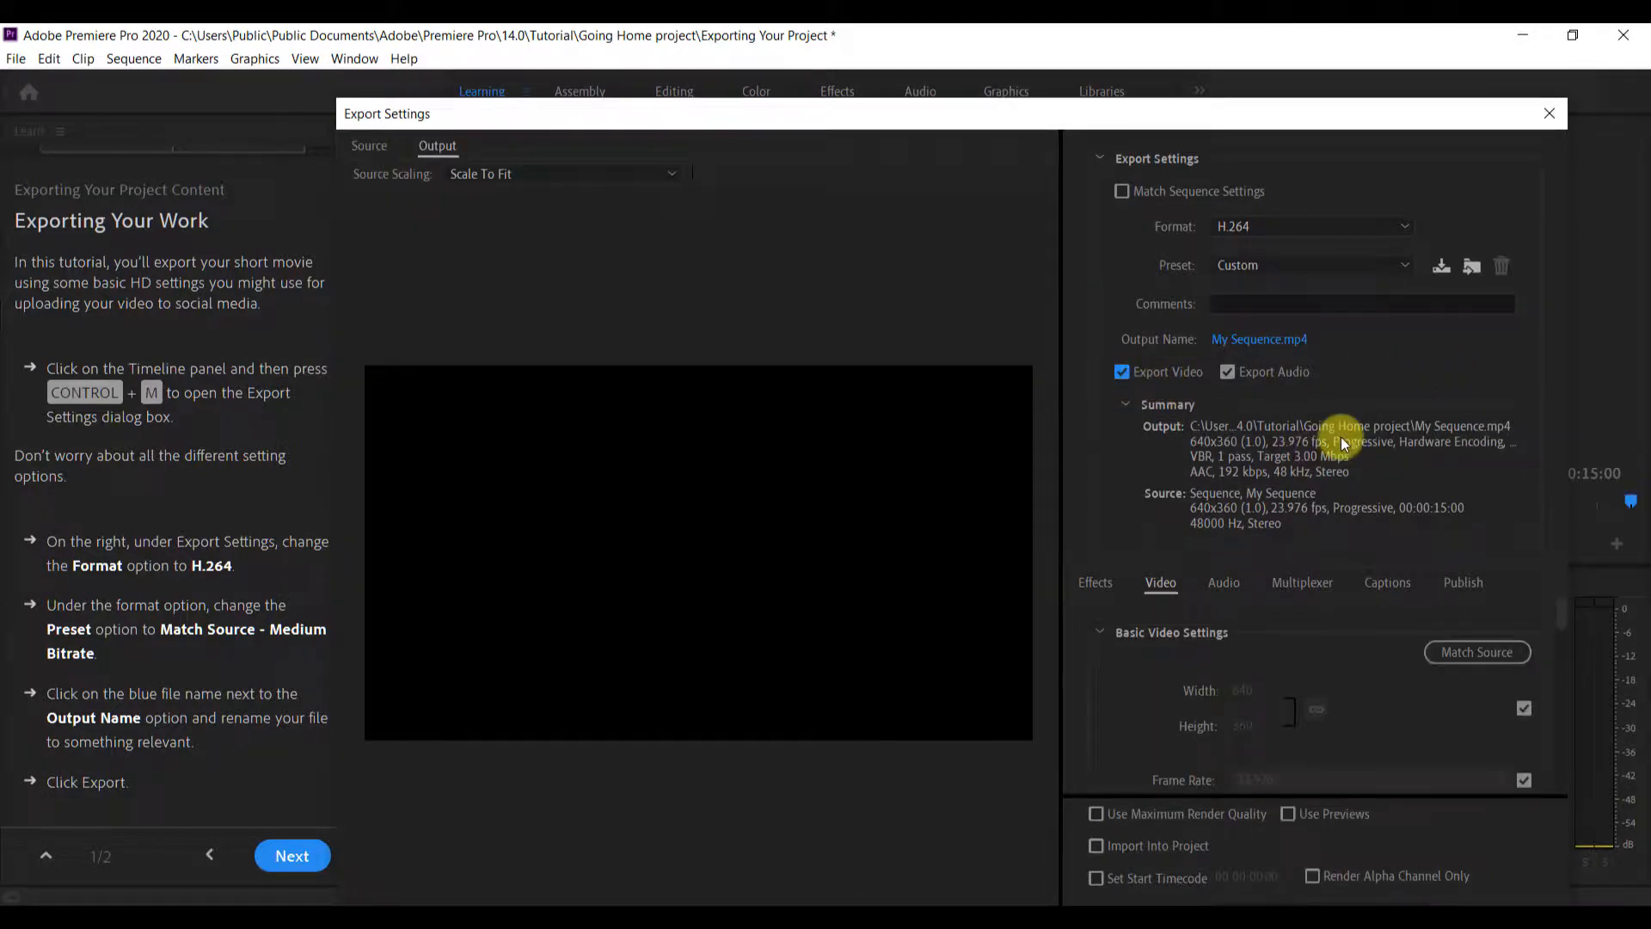
mouse_move(447, 119)
left_mouse_down()
mouse_move(561, 300)
mouse_move(440, 415)
mouse_move(478, 140)
mouse_move(453, 116)
left_mouse_up()
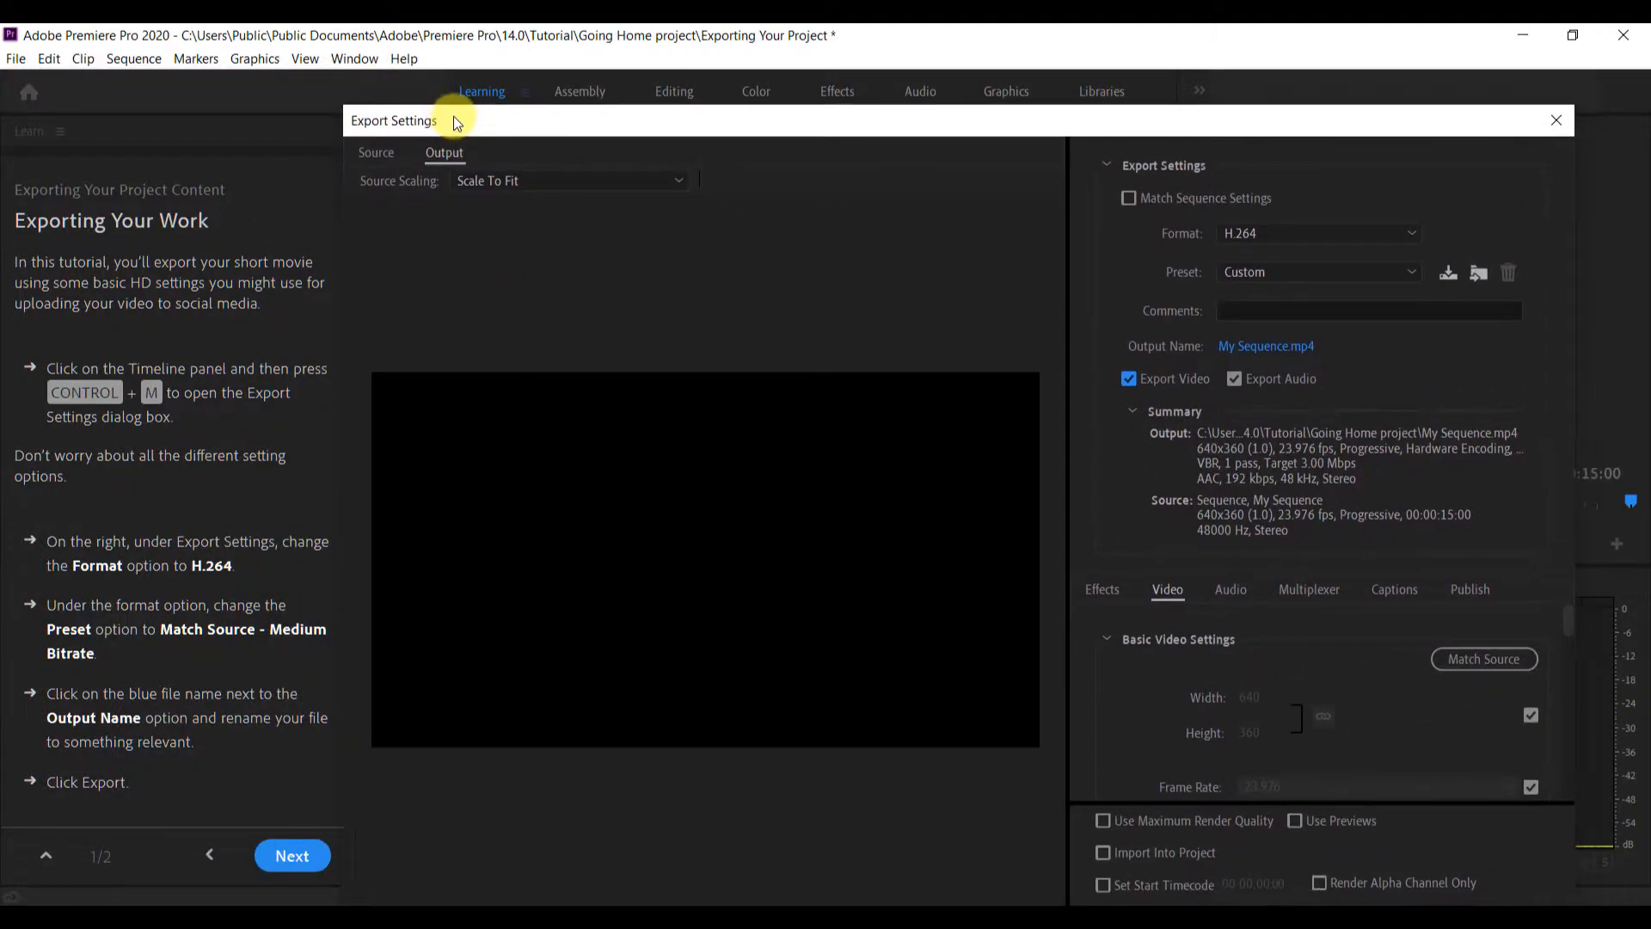
left_click(1233, 347)
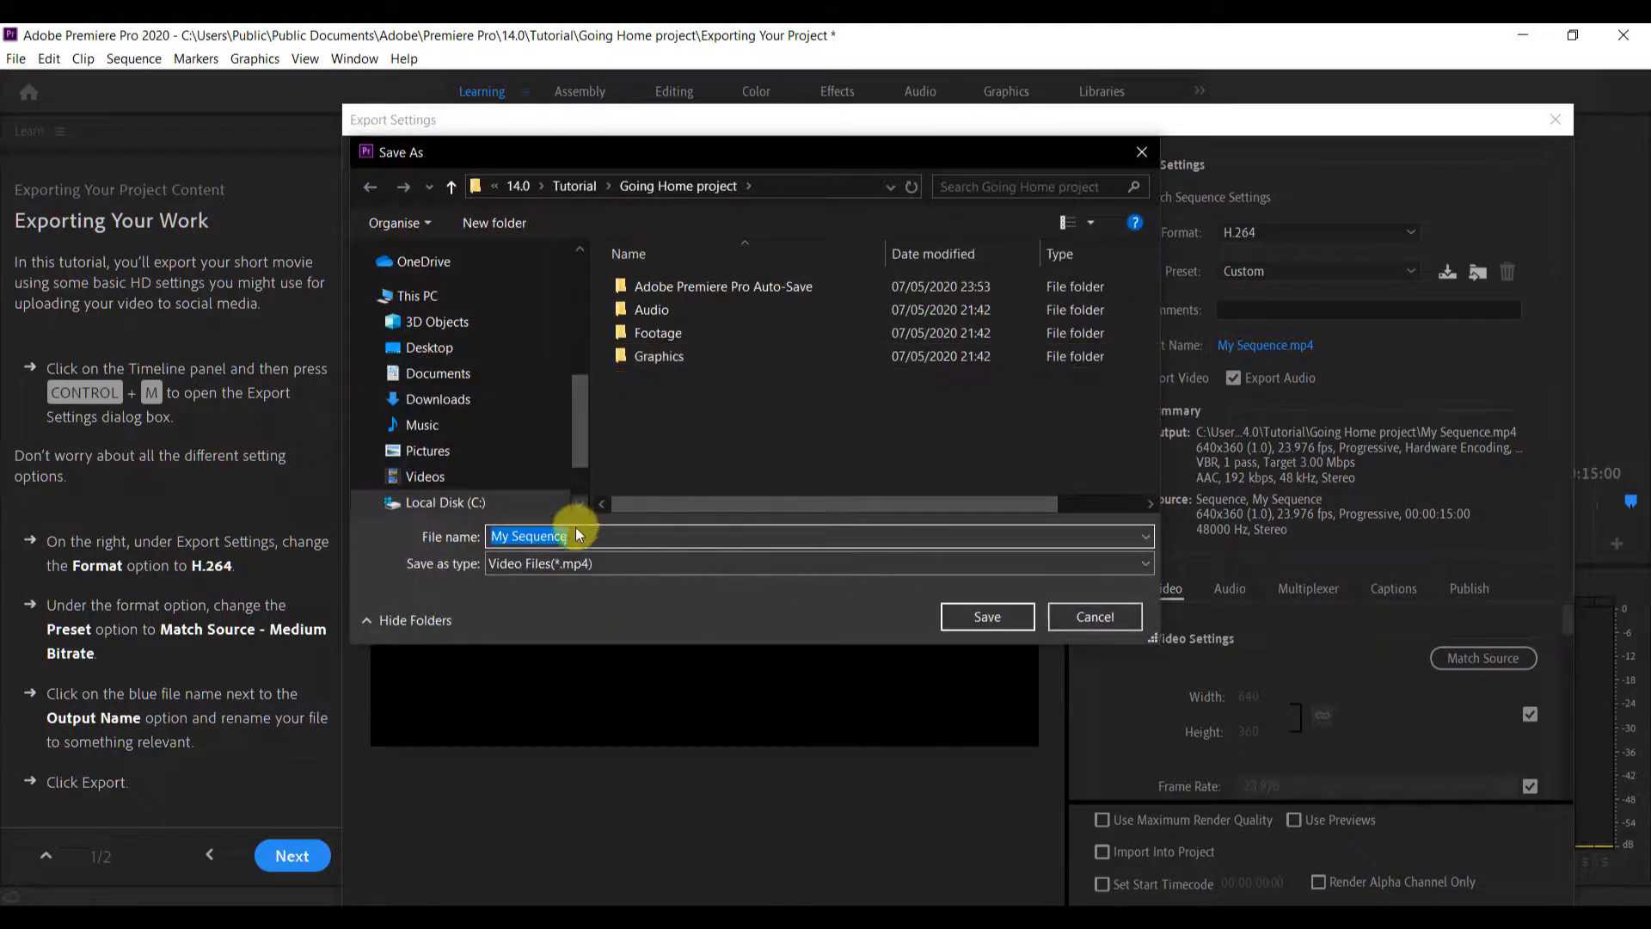
left_click(988, 620)
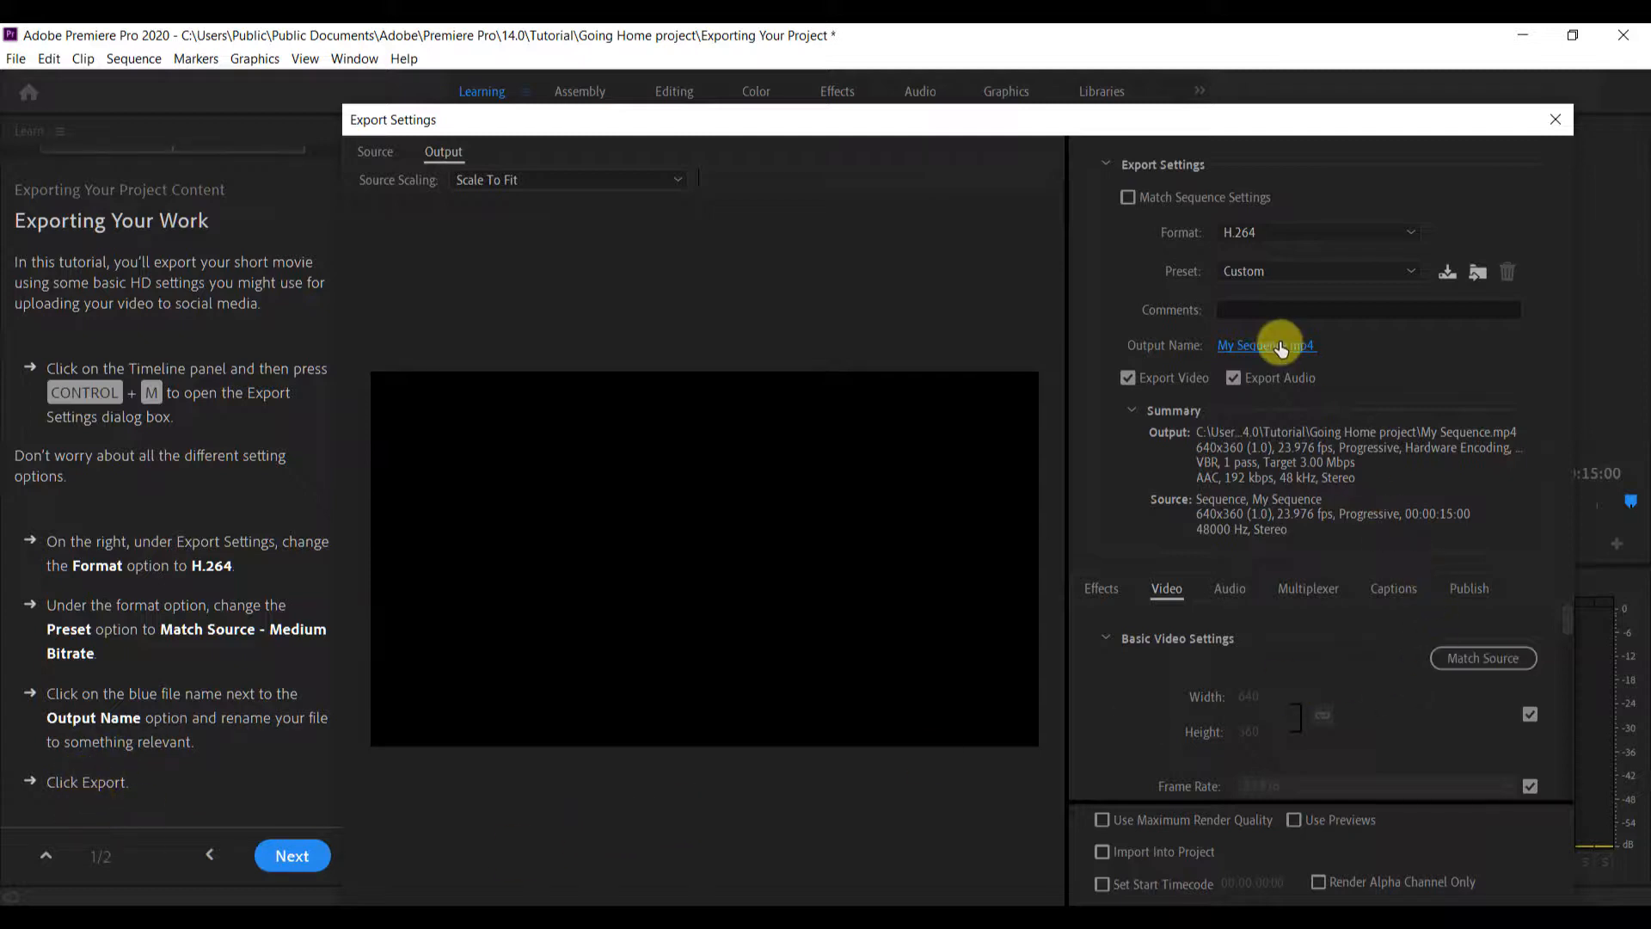
Resize the Export Settings dialog to fit the screen and export My Sequence immediately with the current settings
left_click_drag(576, 136, 445, 93)
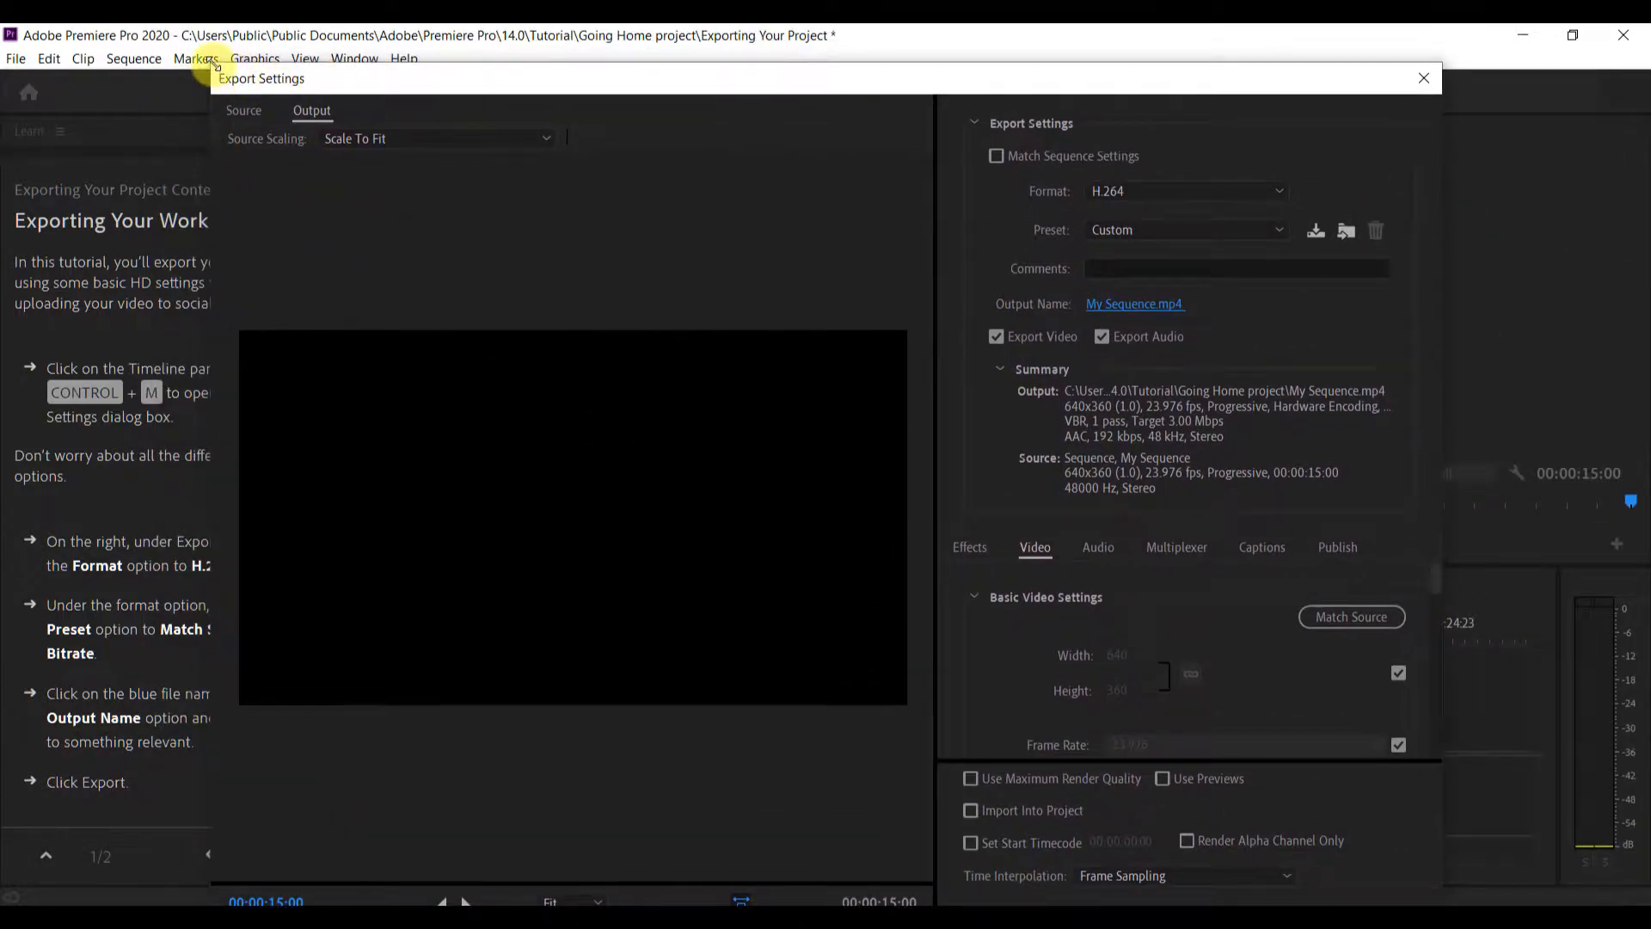
left_click_drag(214, 65, 413, 433)
left_click_drag(629, 295, 552, 67)
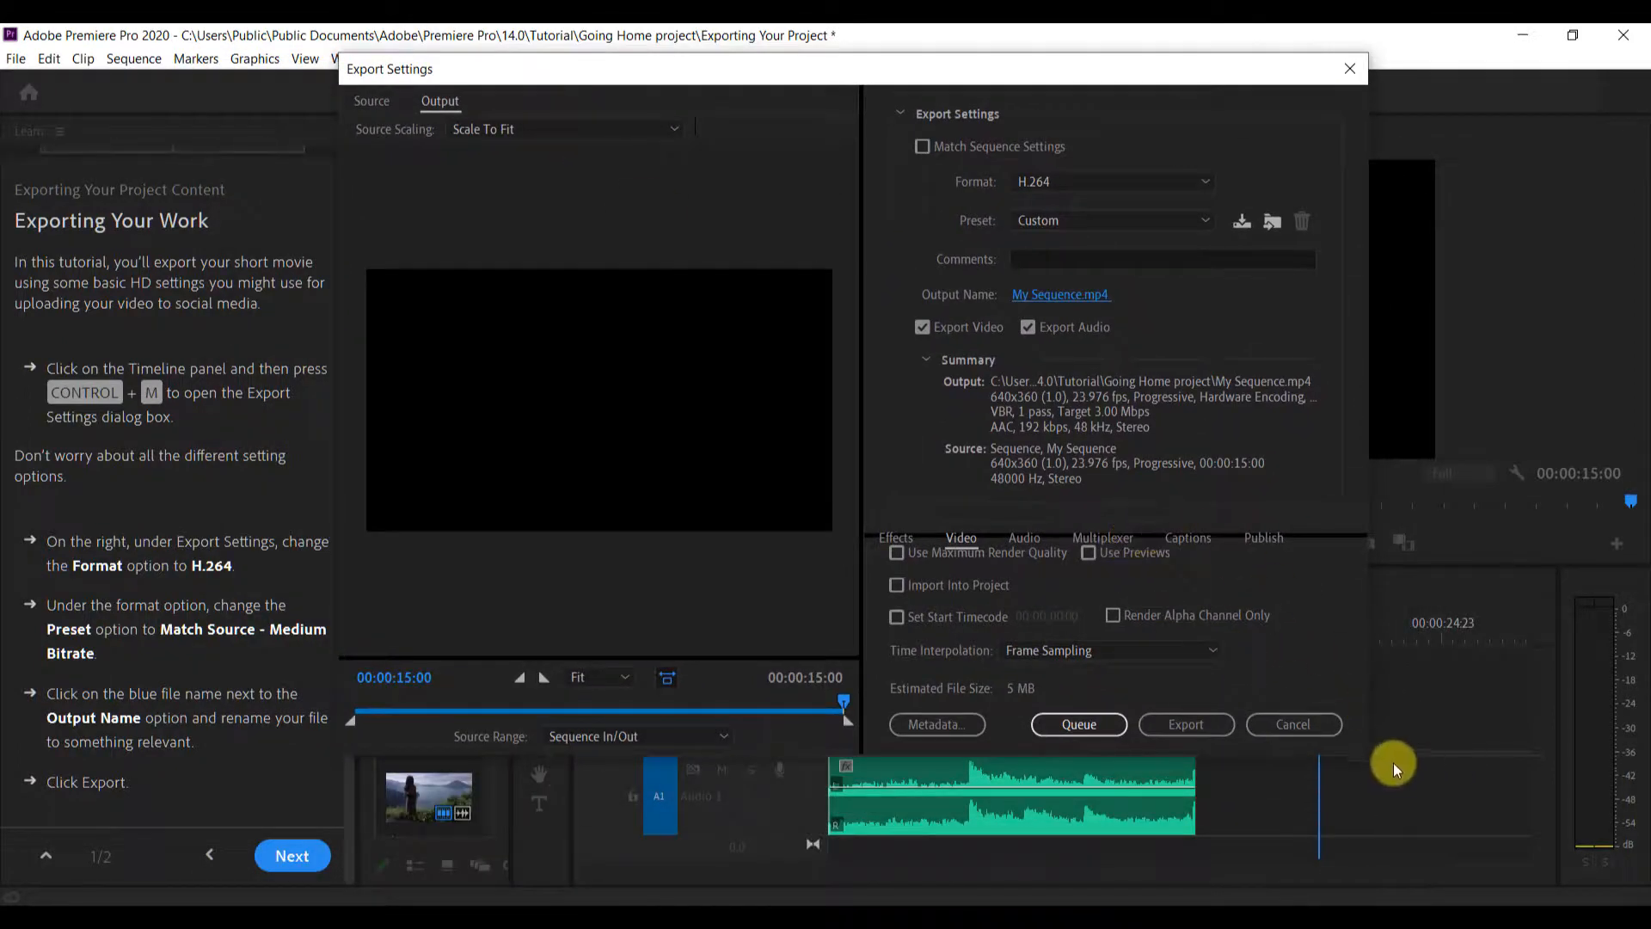
left_click_drag(1365, 753, 1501, 845)
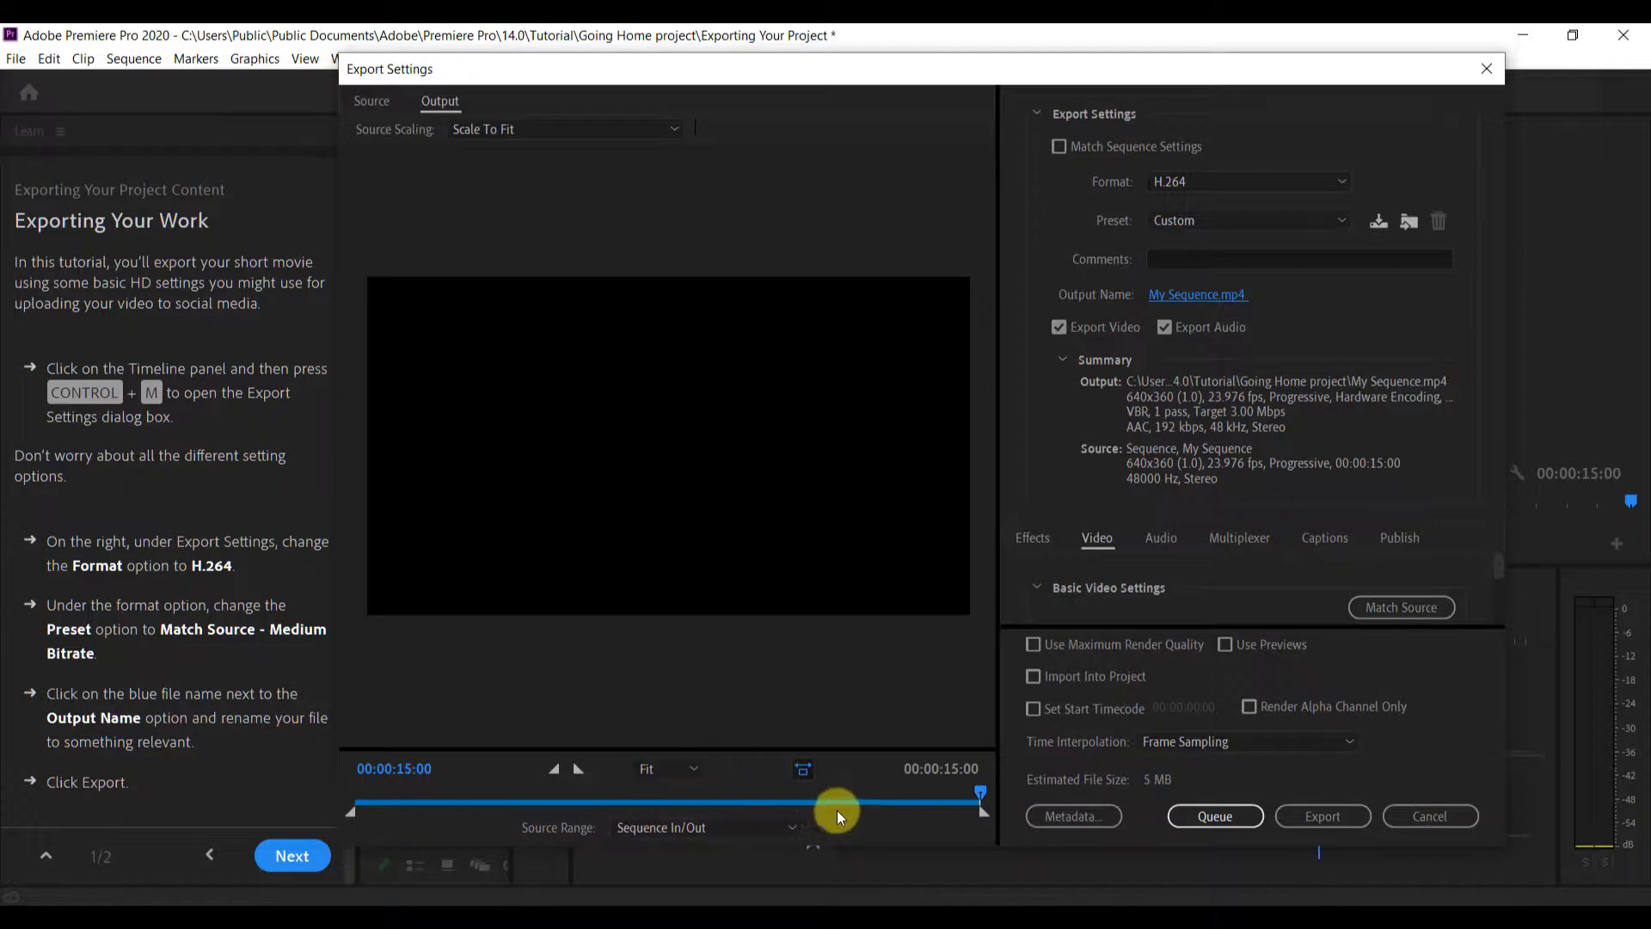
left_click(1313, 818)
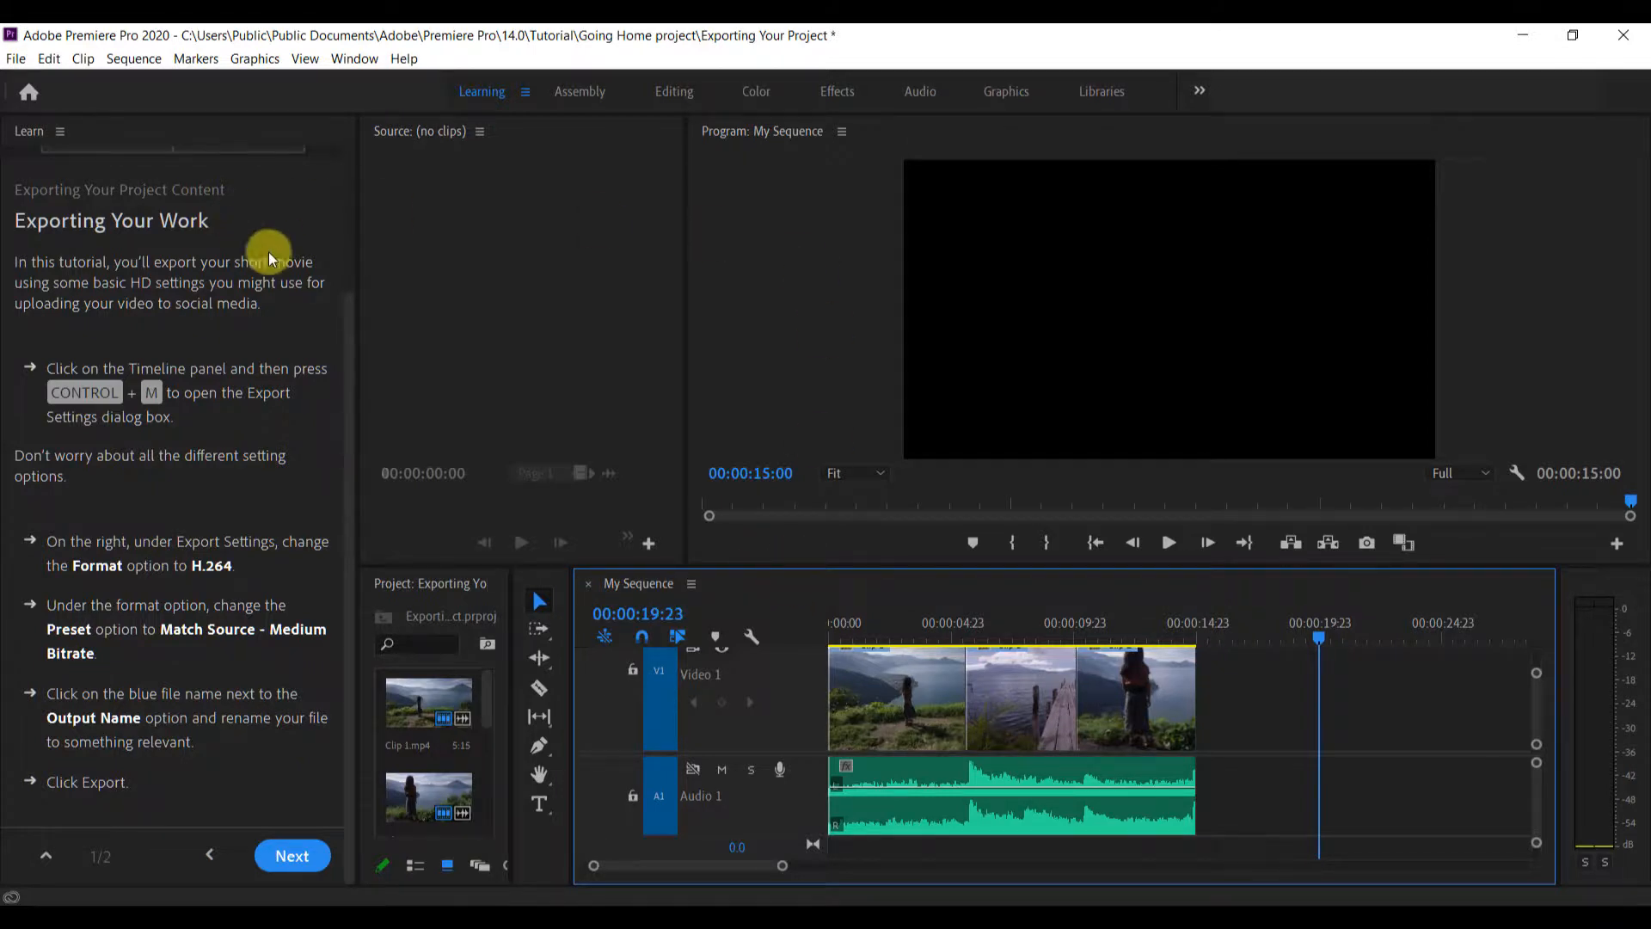
Advance the export tutorial to its closing page and highlight the suggestion to complete the Stylistic and Creative Edits series
left_click(286, 855)
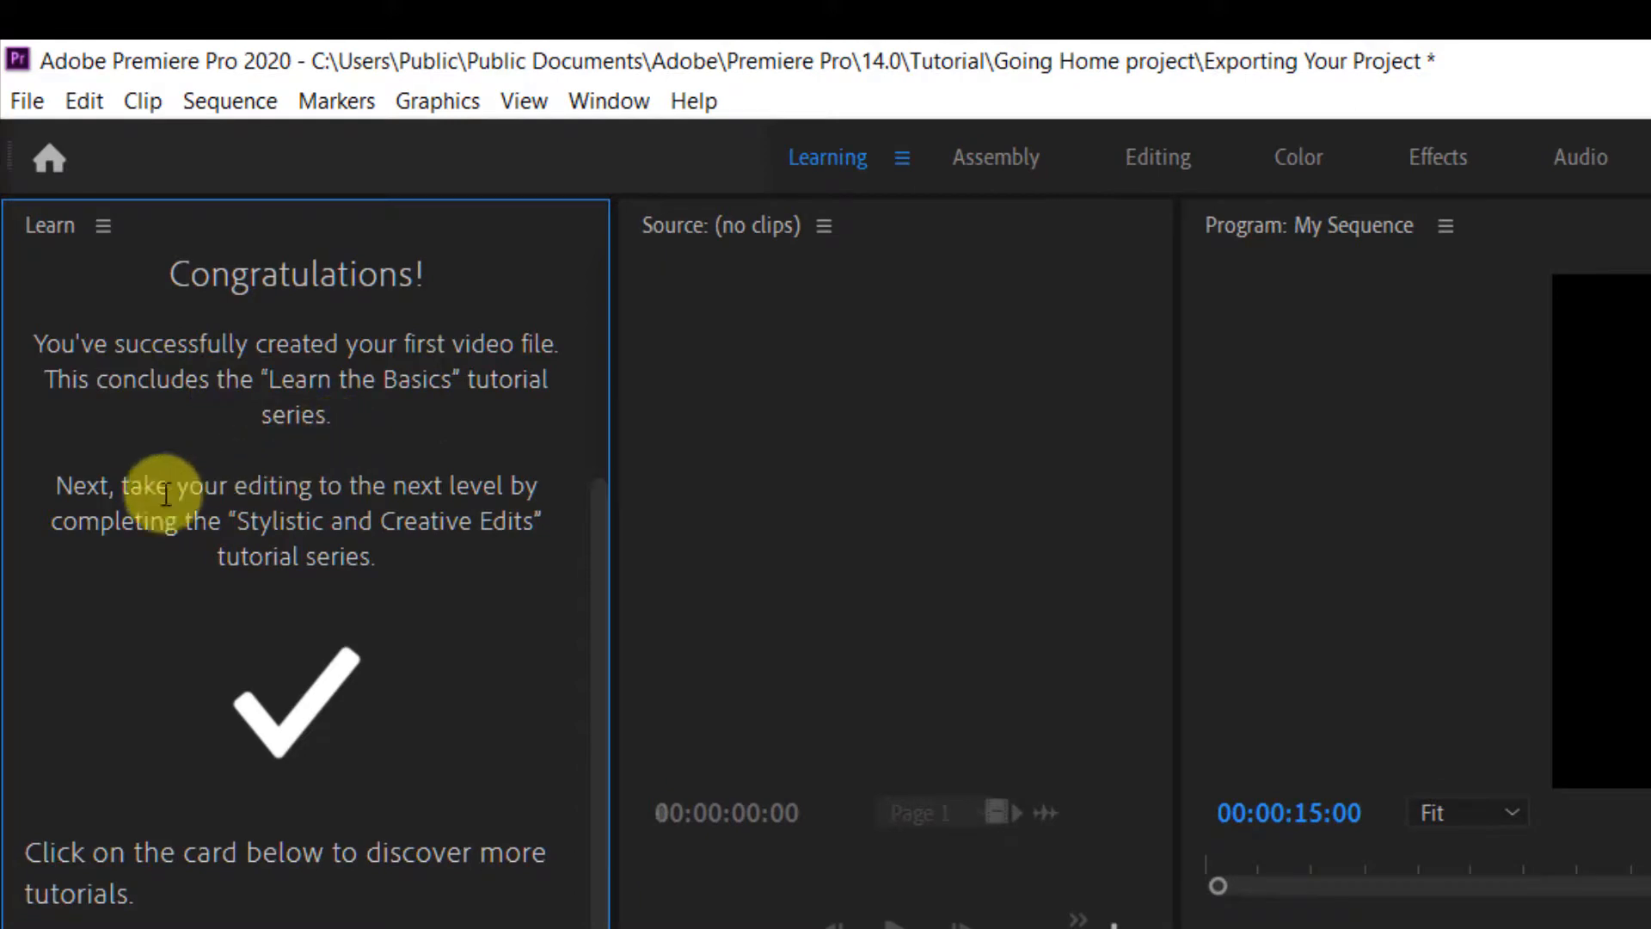
left_click_drag(128, 486, 402, 559)
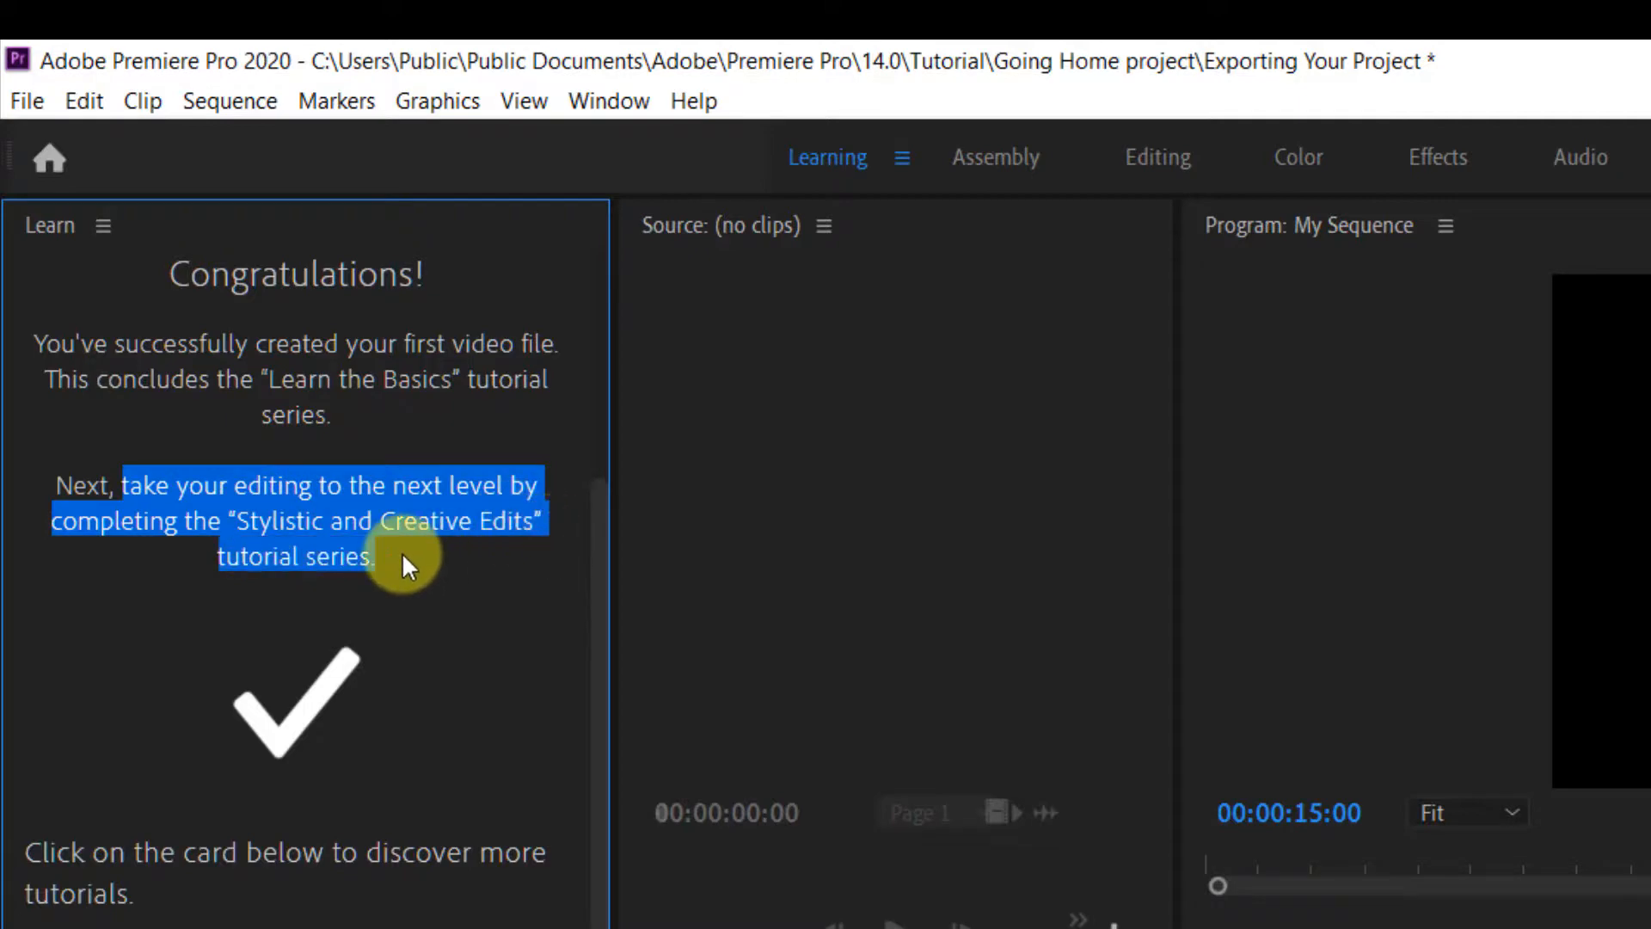
scroll(394, 614, "down", 2)
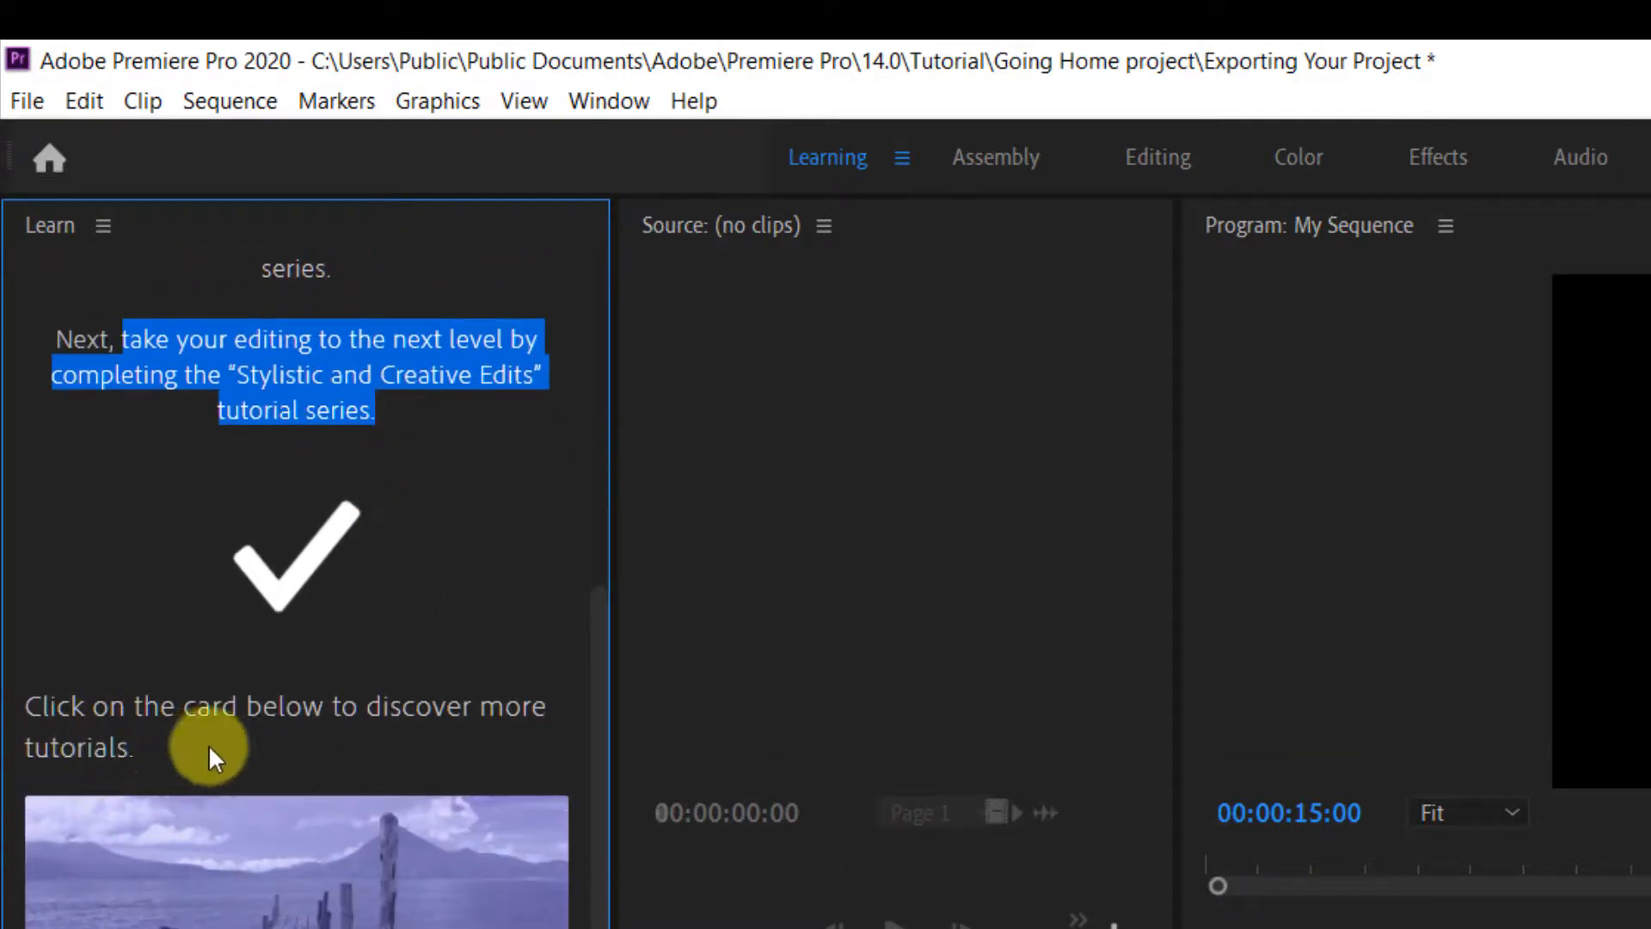